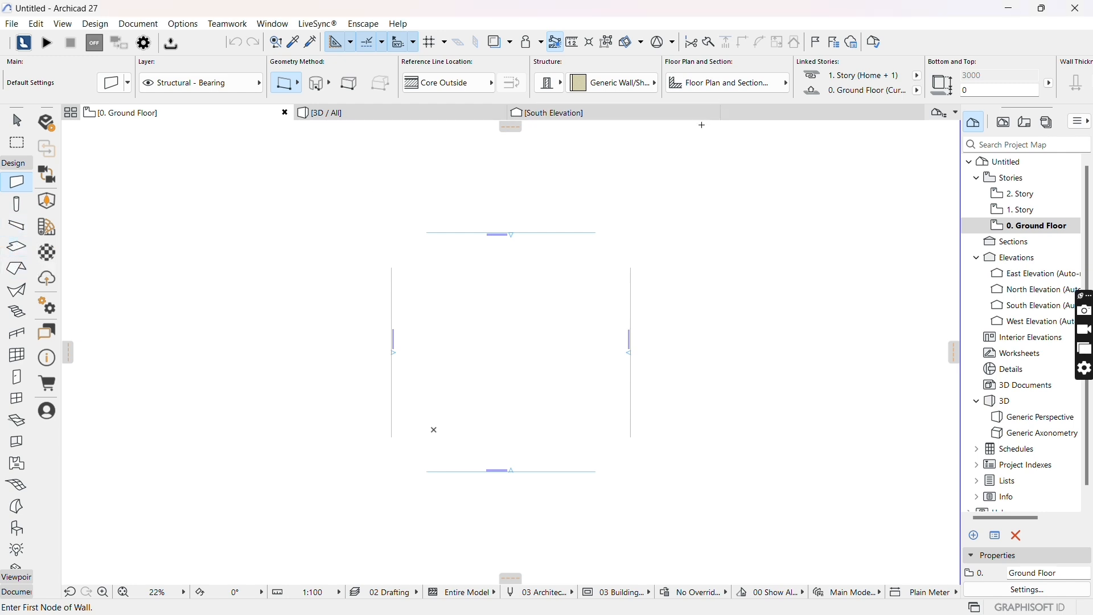
pyautogui.hscroll(3, 1060, 80)
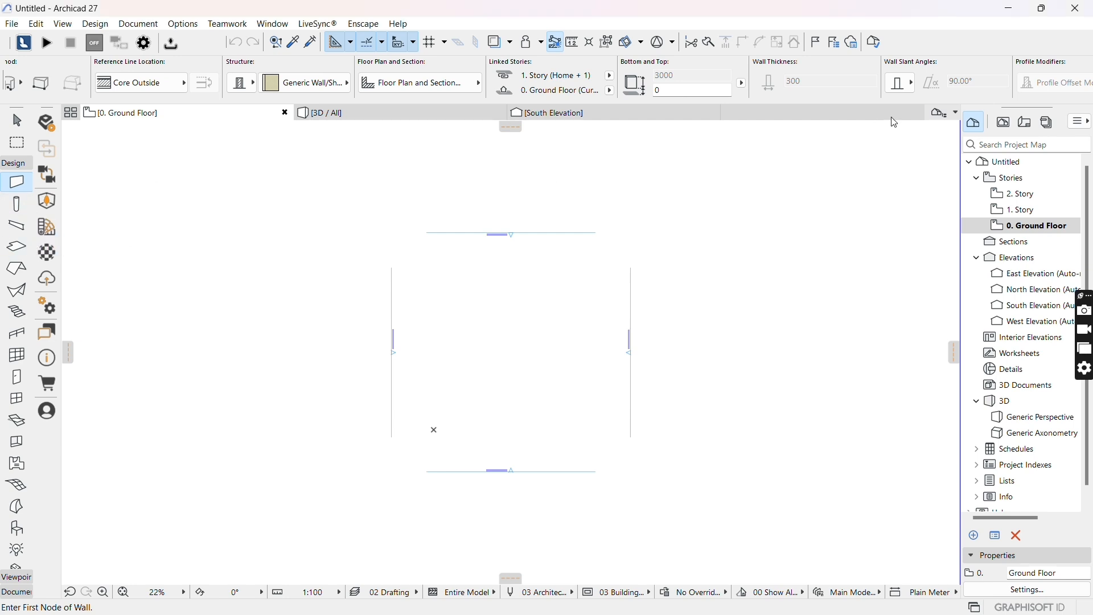
pyautogui.hscroll(3, 963, 99)
pyautogui.hscroll(-3, 945, 98)
pyautogui.hscroll(-3, 367, 97)
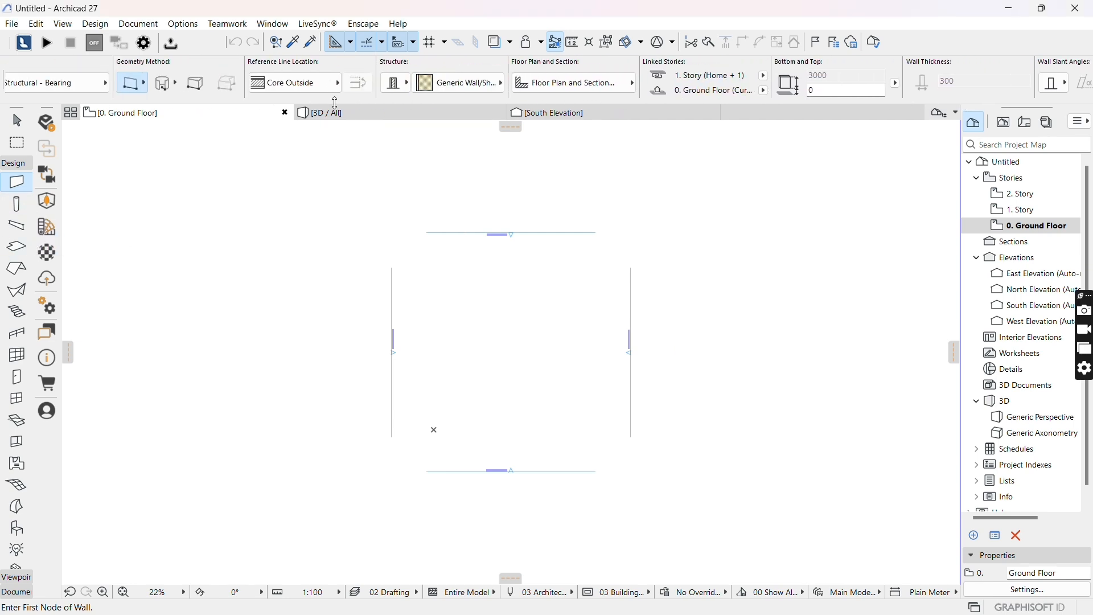
# - Configure the Slab tool with a basic Concrete - Structural material and a thickness of 150 mm
pyautogui.click(14, 245)
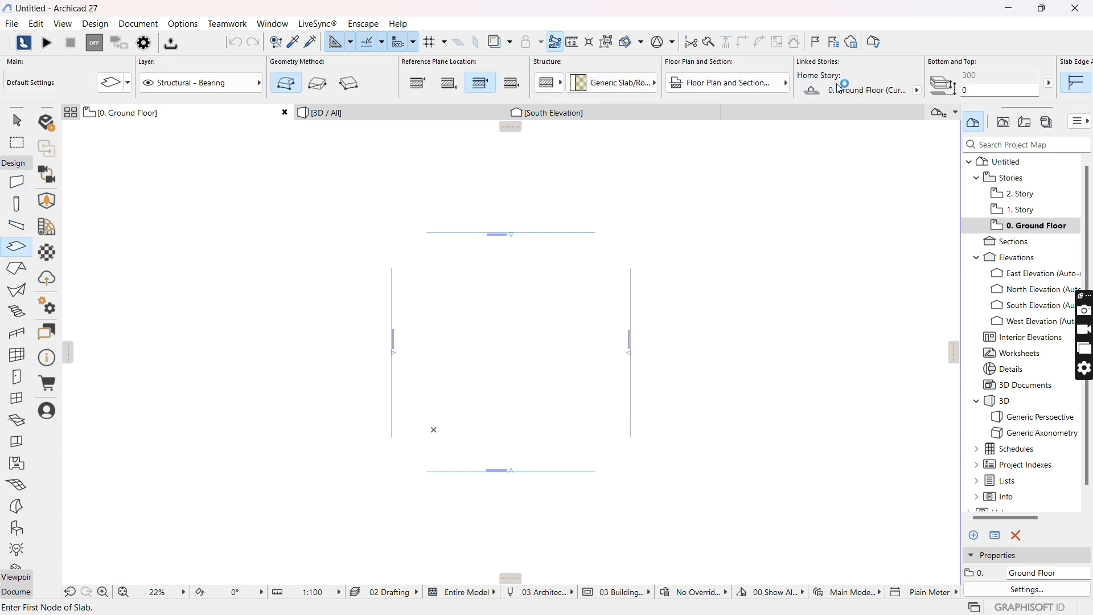
pyautogui.click(544, 86)
pyautogui.click(573, 83)
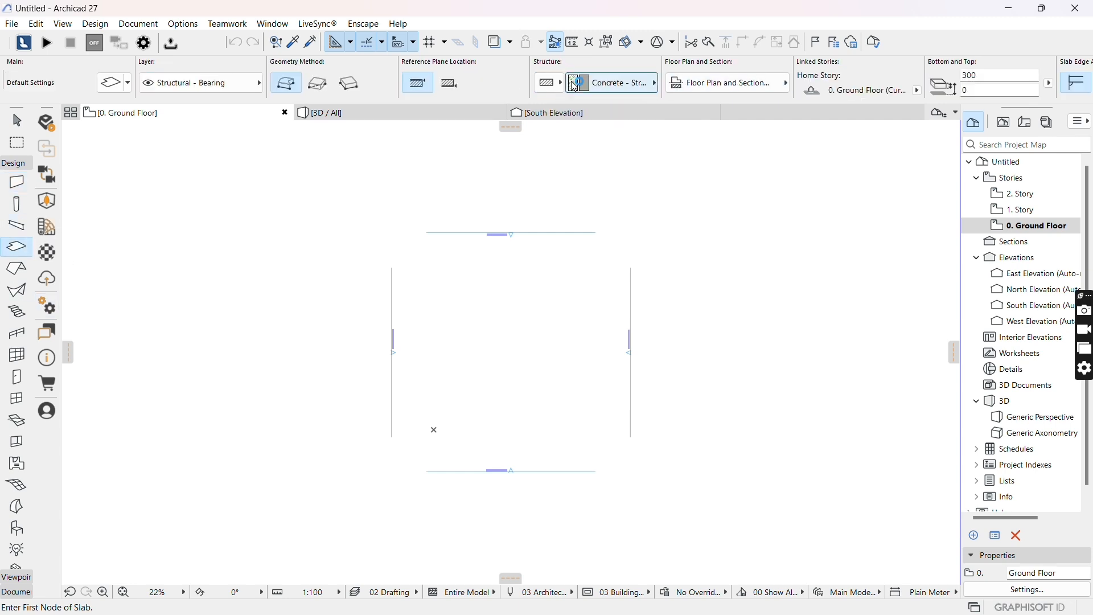
pyautogui.hscroll(4, 946, 96)
pyautogui.moveTo(850, 76); pyautogui.dragTo(777, 85)
pyautogui.write('150')
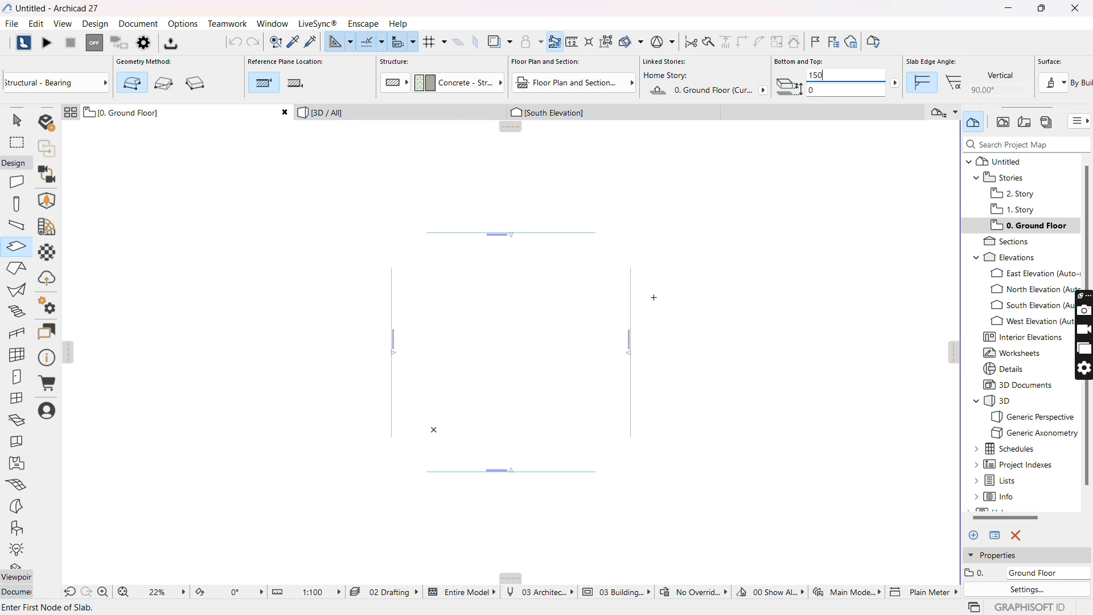
# - Draw a square ground-floor slab measuring 8000 by 8000 mm in the northwest part of the area between the elevation markers
pyautogui.click(420, 299)
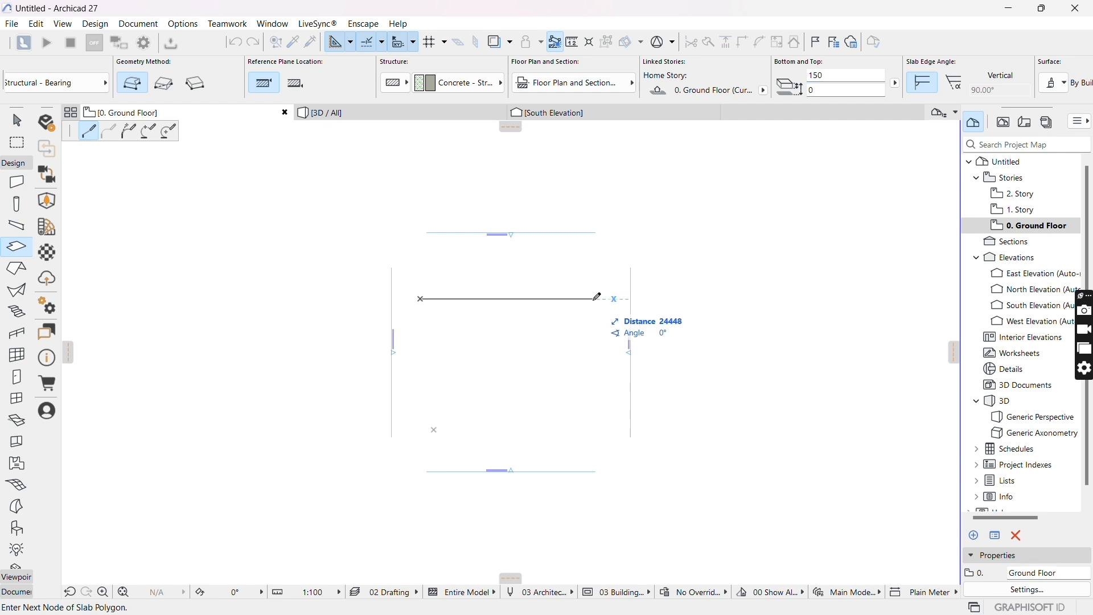
pyautogui.write('8000')
pyautogui.press('Return')
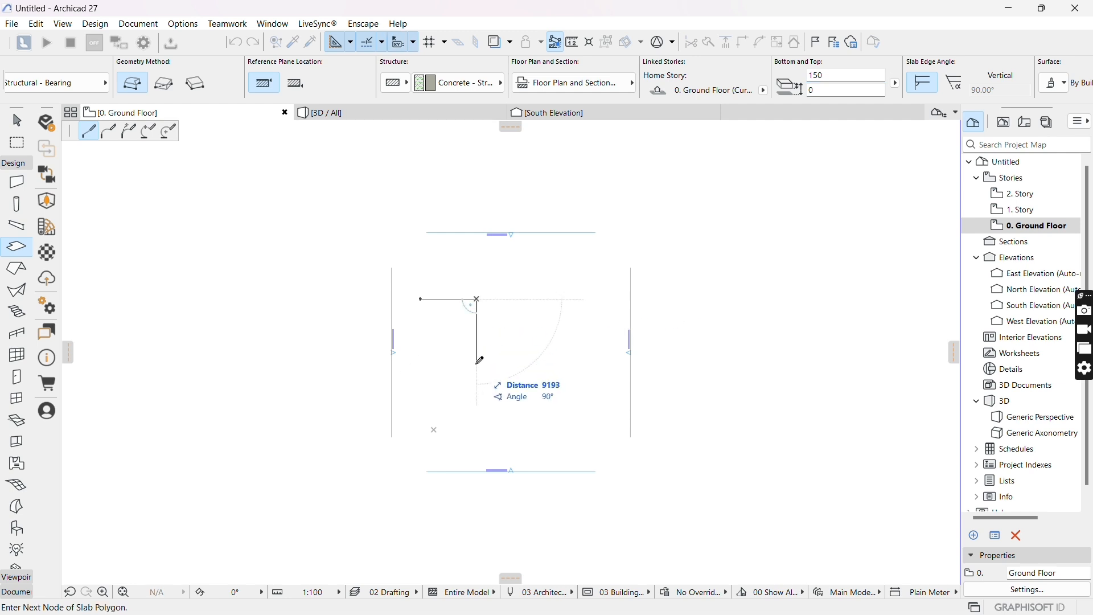
pyautogui.write('800')
pyautogui.press('Return')
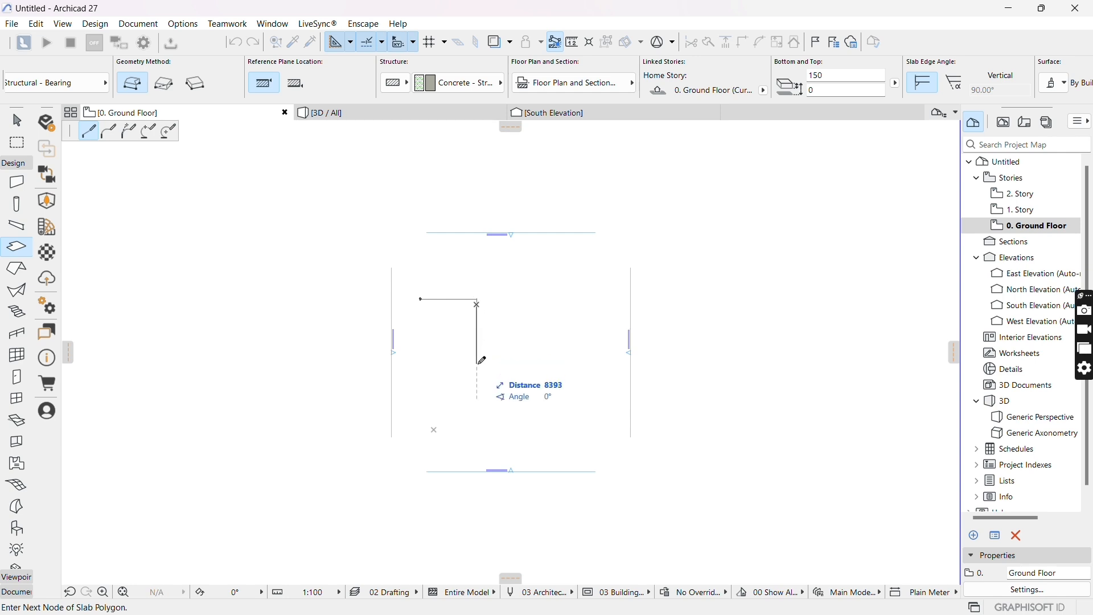
pyautogui.write('800')
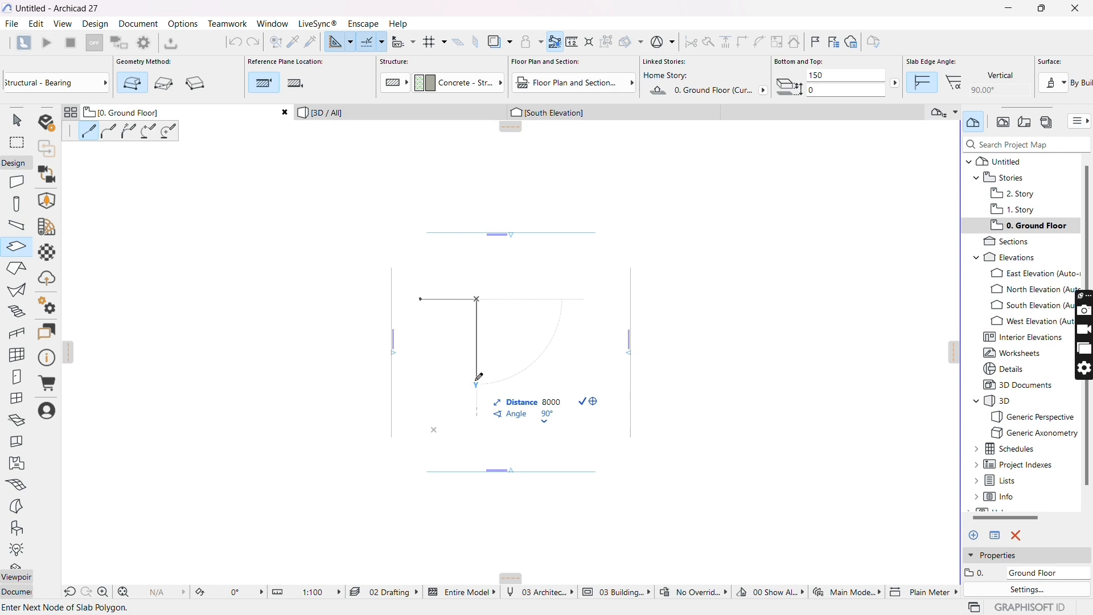
pyautogui.write('0')
pyautogui.press('Return')
pyautogui.click(420, 355)
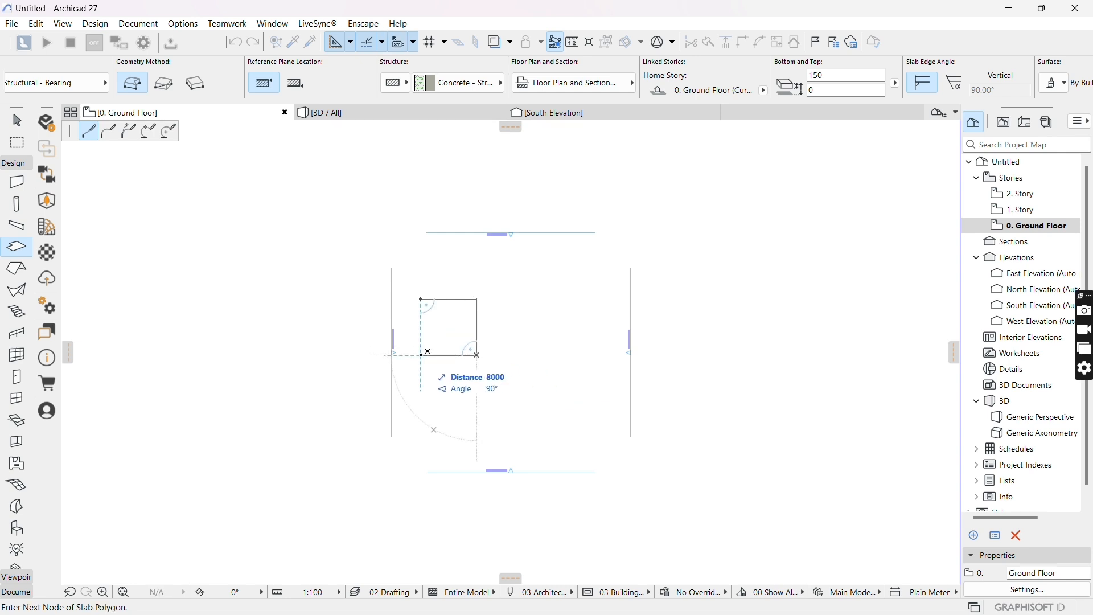
pyautogui.click(422, 299)
# - Inspect the slab in the 3D view and return to the ground floor plan
pyautogui.click(364, 119)
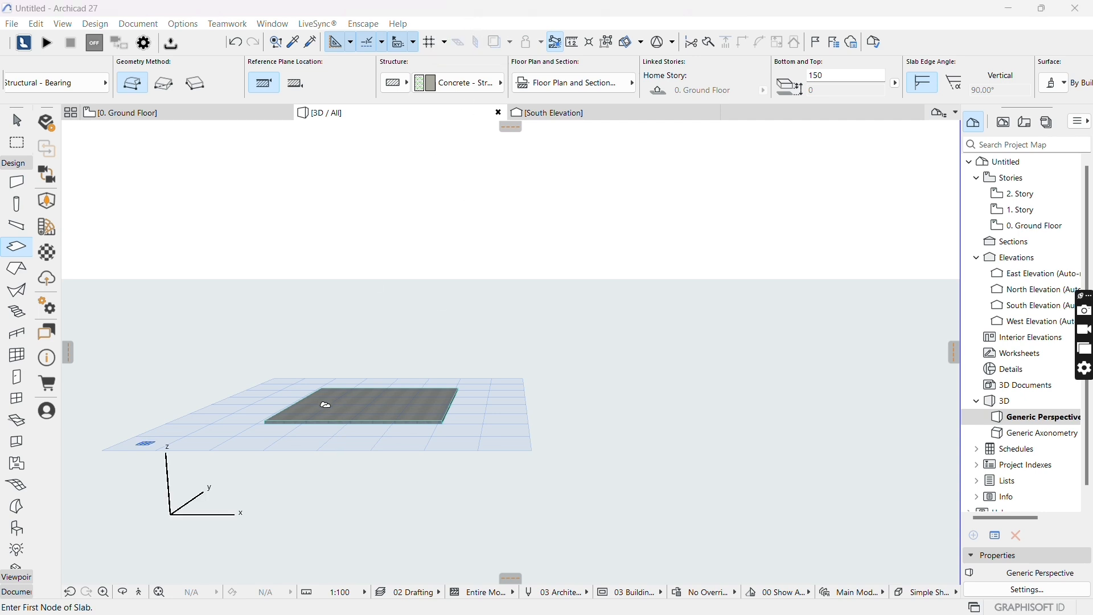
pyautogui.scroll(6, 325, 405)
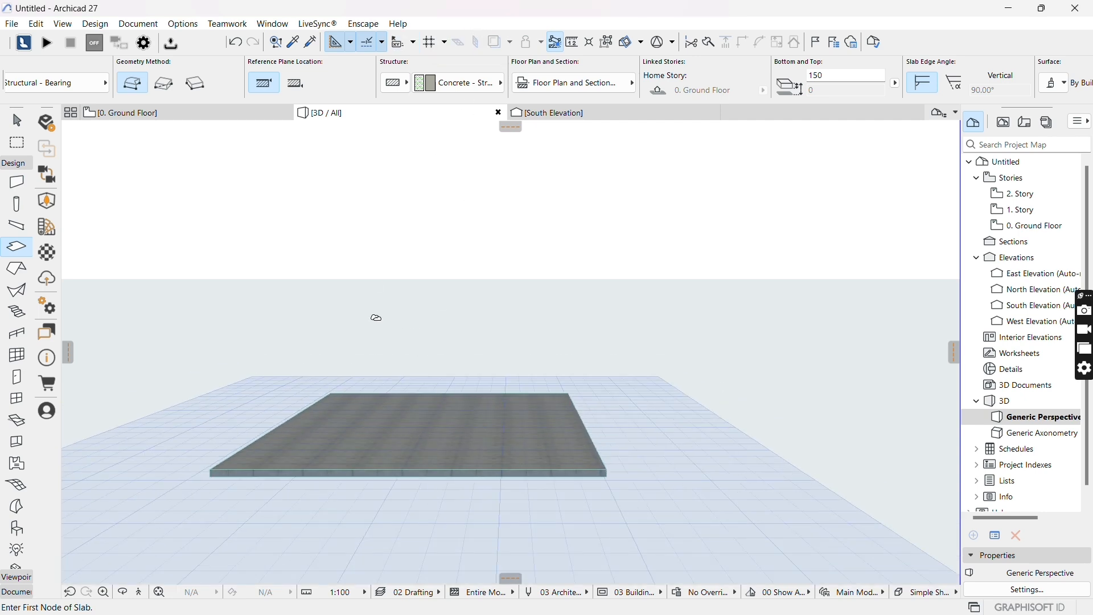
pyautogui.press('F2')
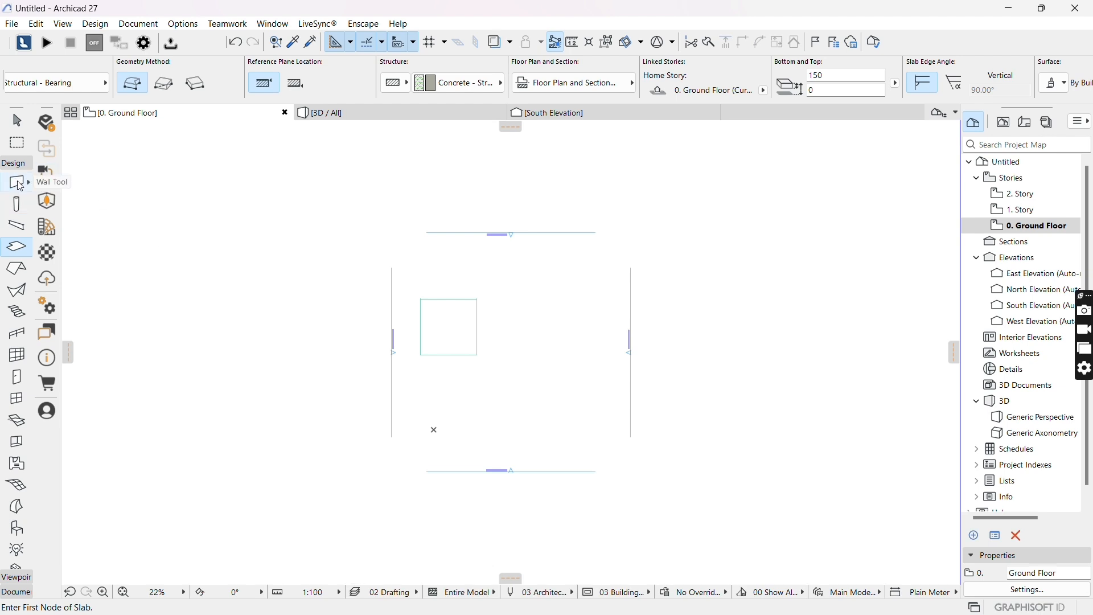
# - Configure the Wall tool with a basic structure made of Masonry Block - Structural
pyautogui.click(19, 183)
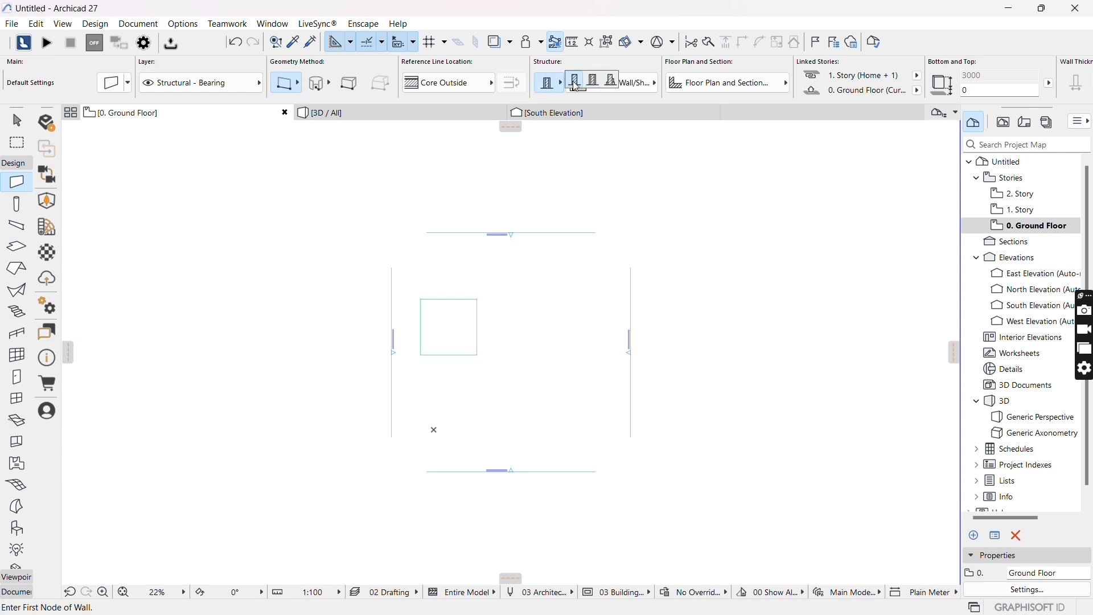
pyautogui.click(593, 81)
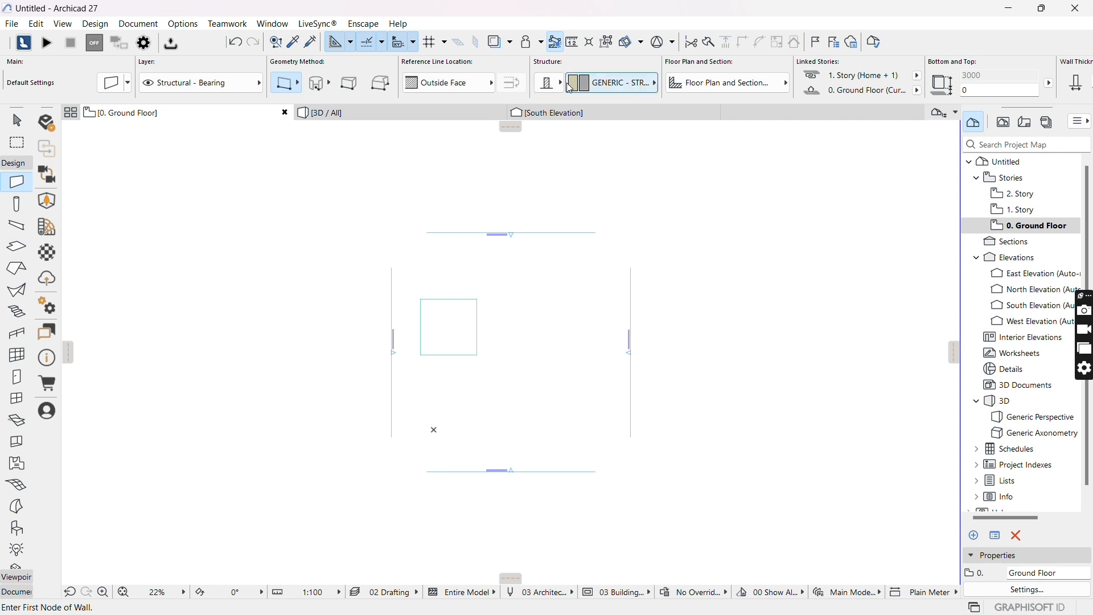
pyautogui.click(622, 83)
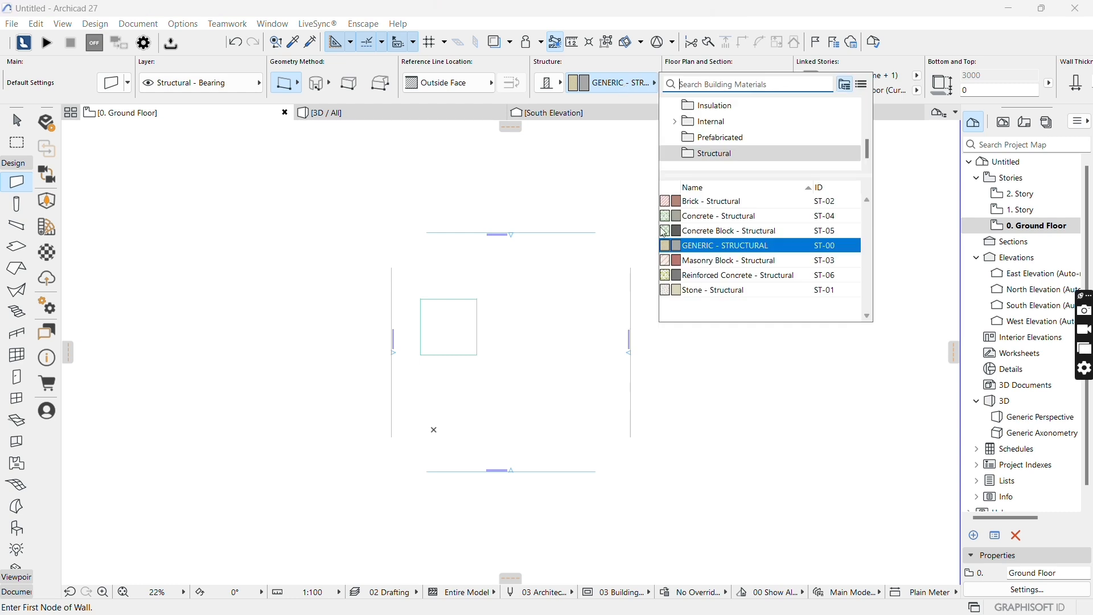
pyautogui.click(733, 262)
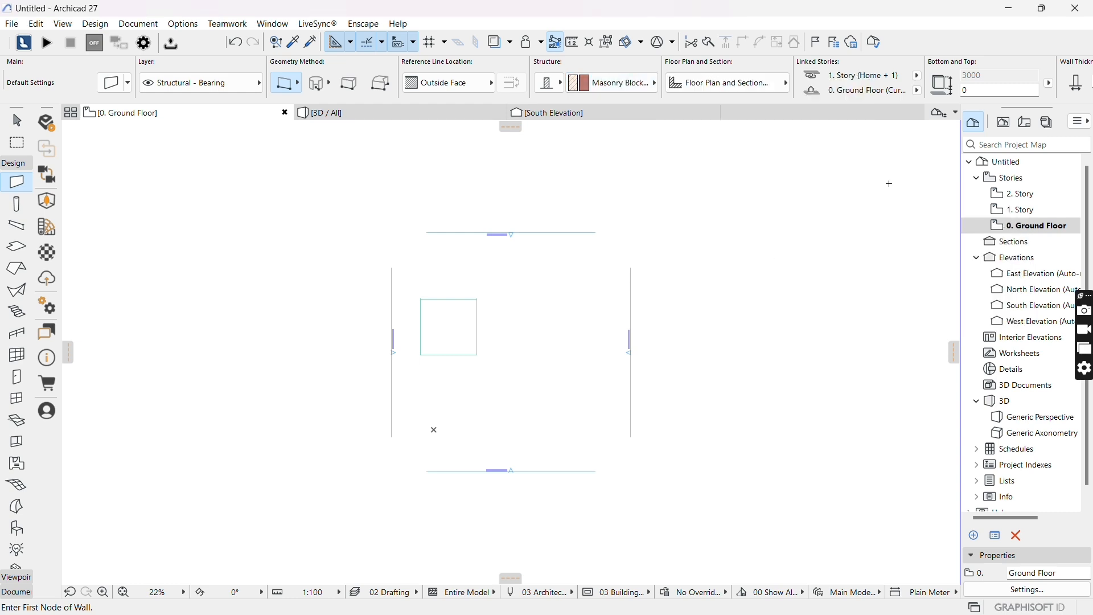
pyautogui.scroll(-5, 1002, 68)
pyautogui.click(804, 79)
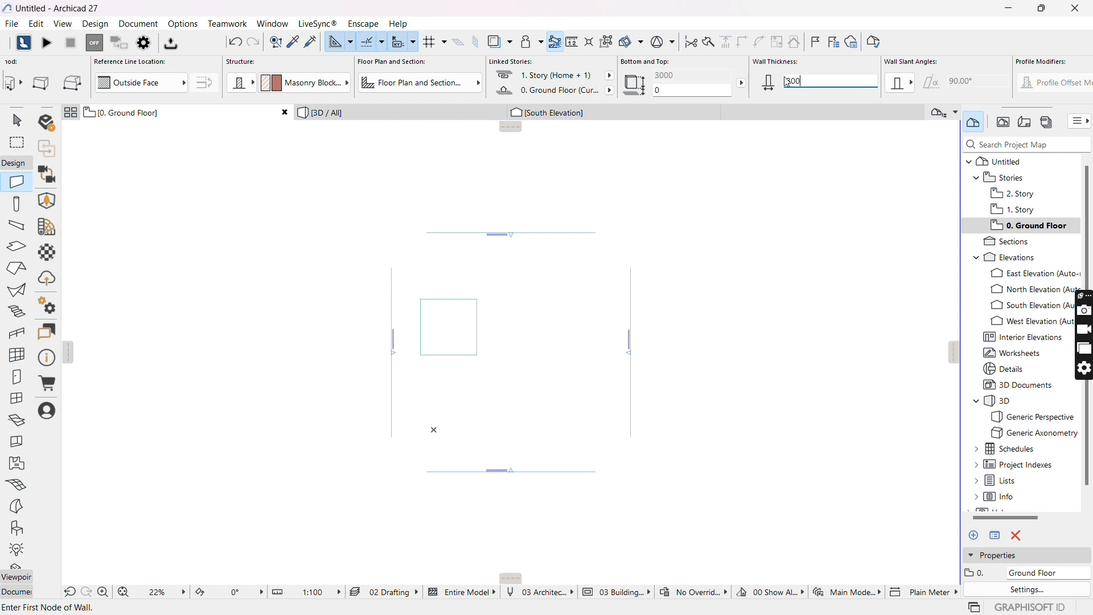
# - Draw four walls along the slab's edges from corner to corner, enclosing it with their thickness facing inward
pyautogui.scroll(7, 406, 317)
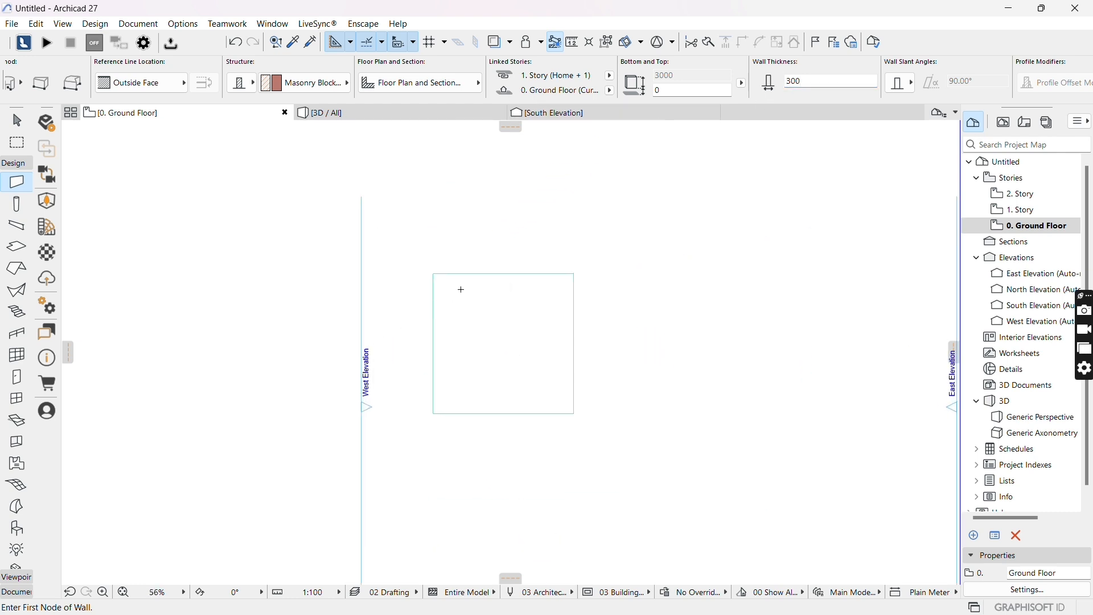
pyautogui.scroll(-2, 453, 285)
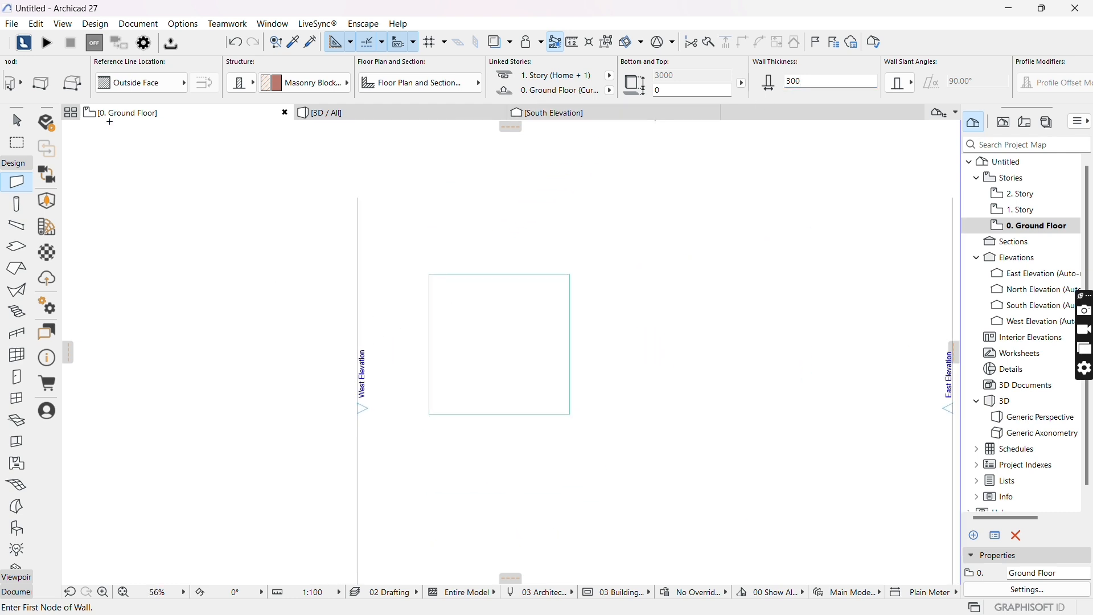
pyautogui.scroll(2, 523, 290)
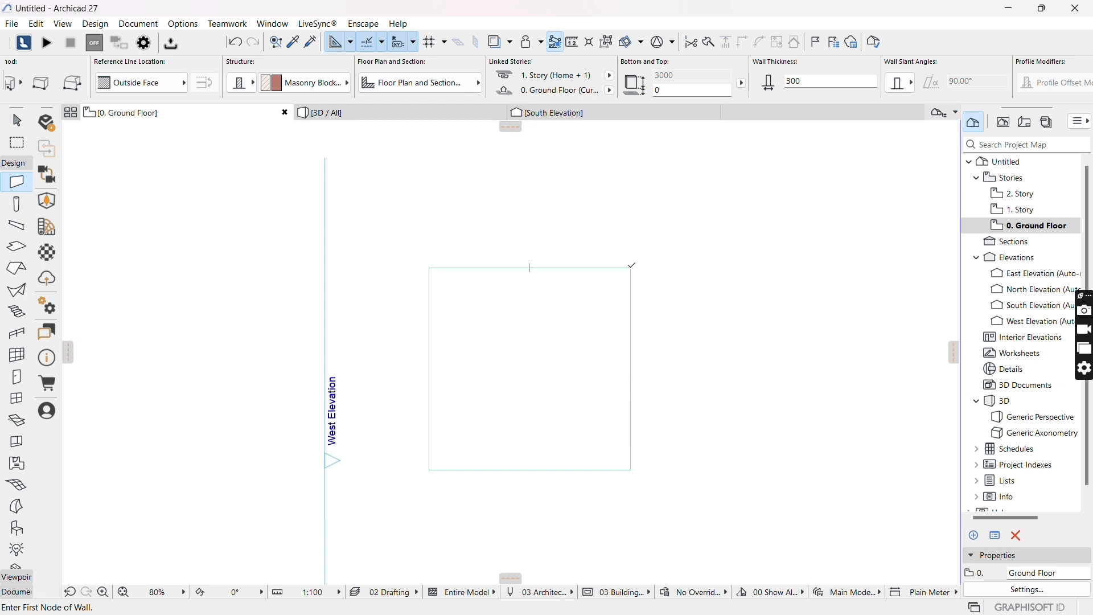
pyautogui.click(631, 266)
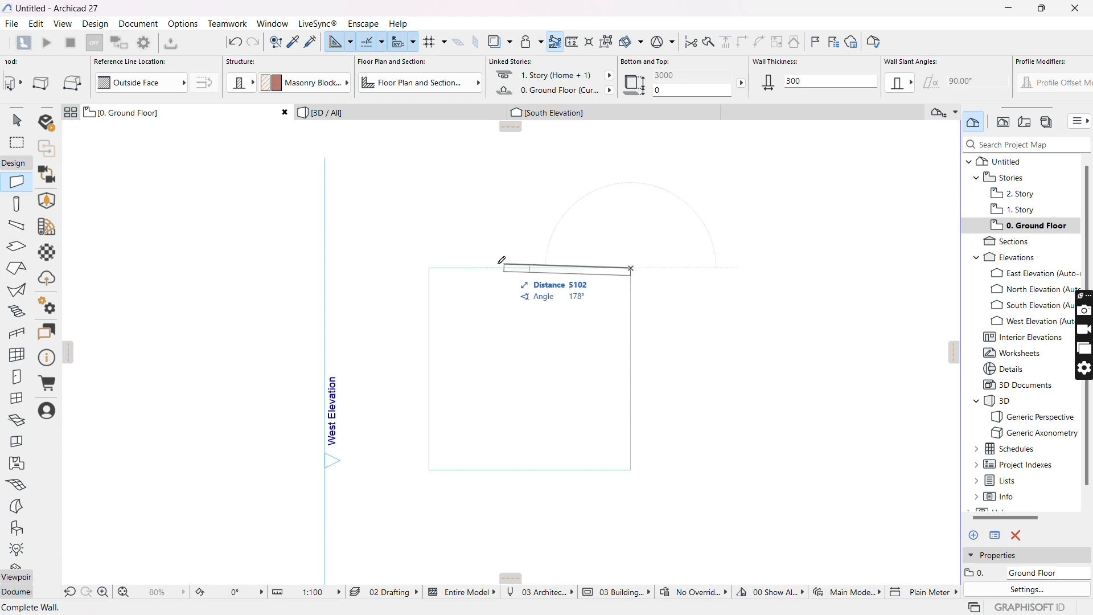
pyautogui.click(429, 268)
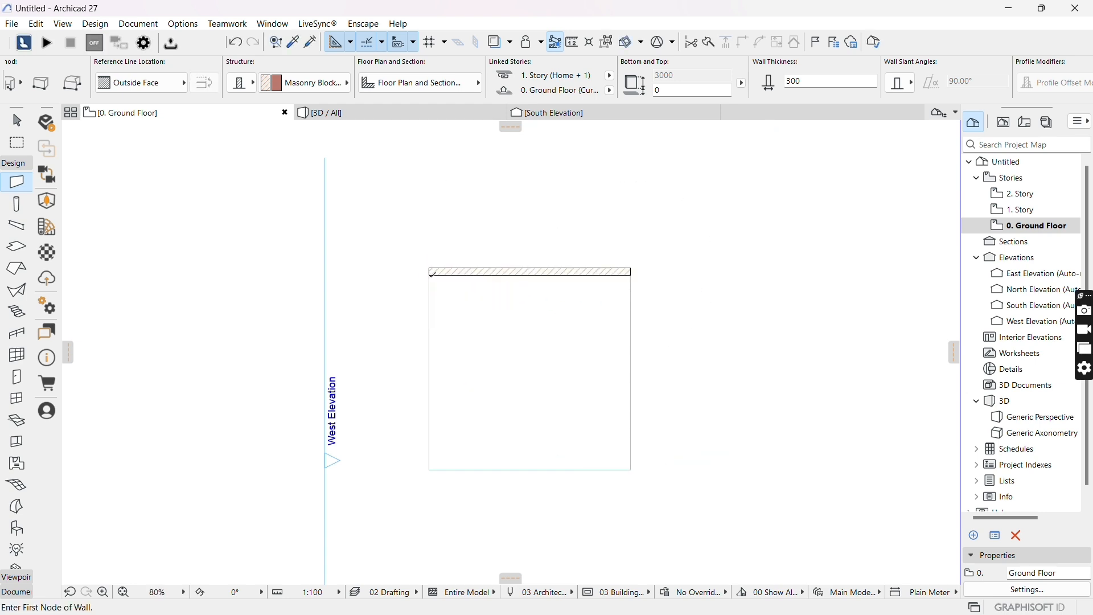
pyautogui.click(430, 269)
pyautogui.click(433, 471)
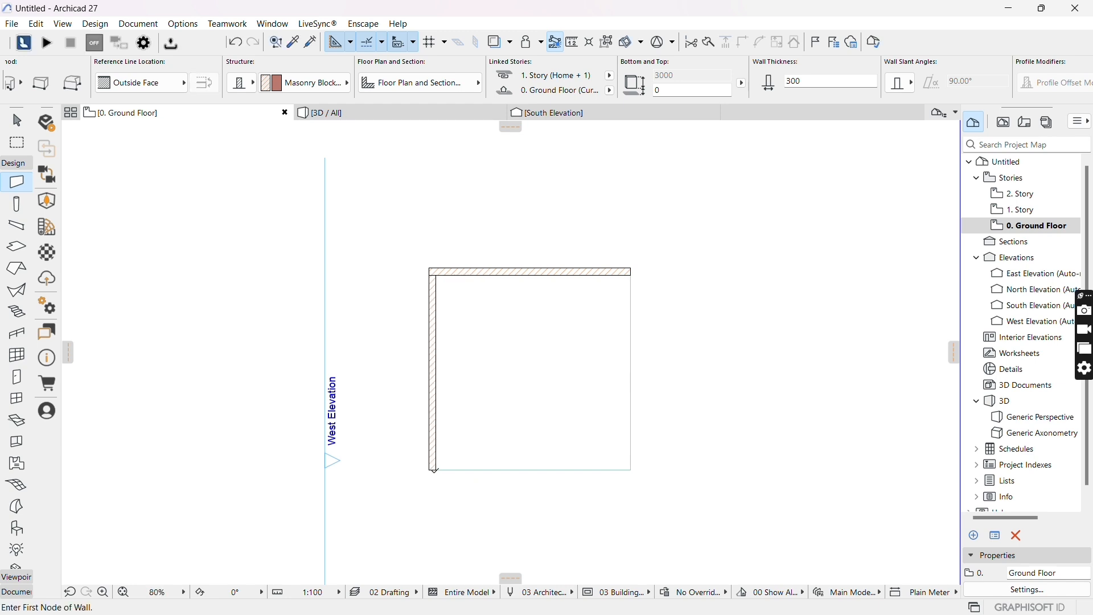
pyautogui.click(434, 470)
pyautogui.click(630, 468)
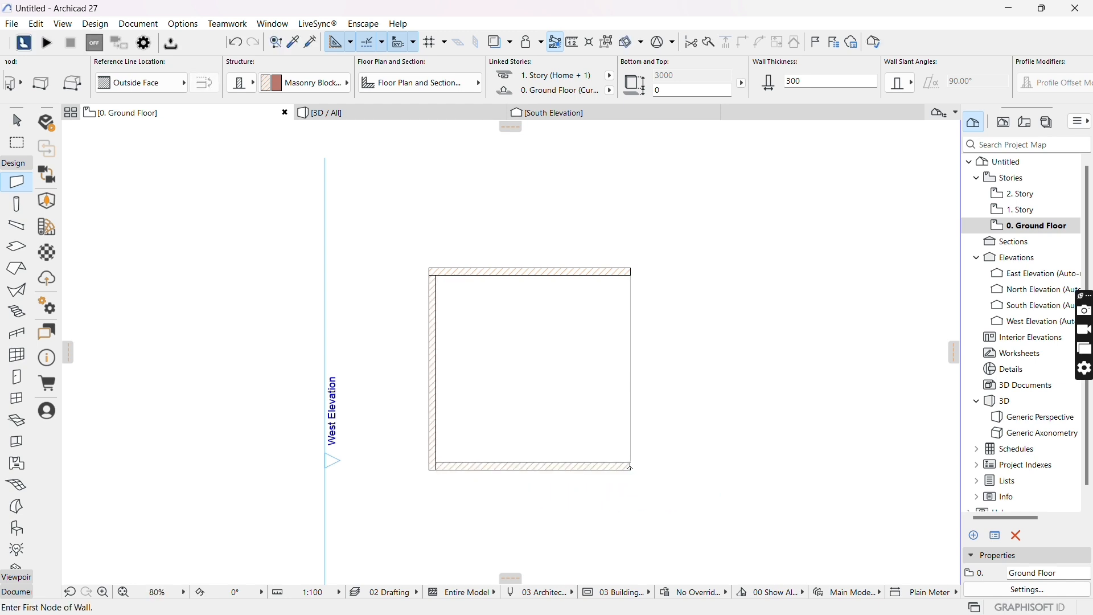
pyautogui.click(631, 468)
pyautogui.click(631, 269)
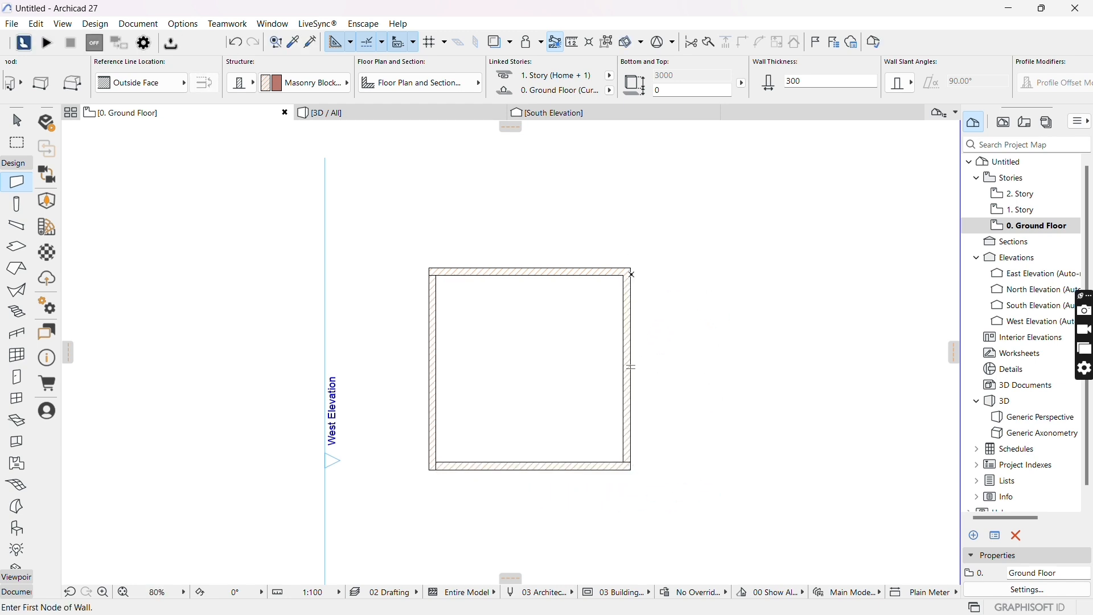
pyautogui.scroll(2, 437, 297)
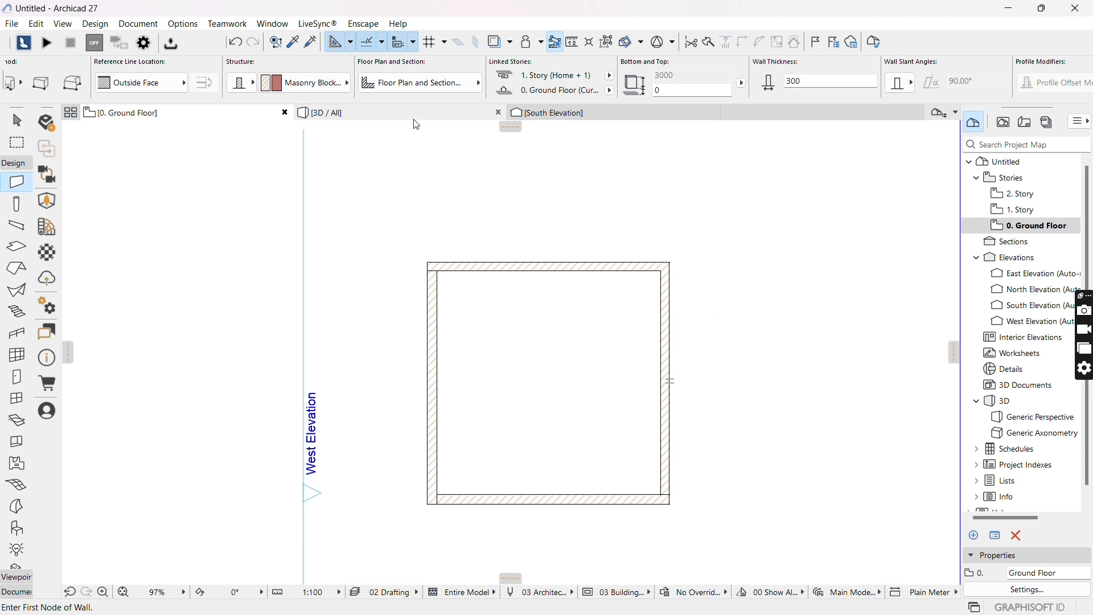
# - Orbit around the walled room in the 3D view and return to the ground floor plan
pyautogui.moveTo(382, 104); pyautogui.dragTo(383, 112)
pyautogui.click(380, 126)
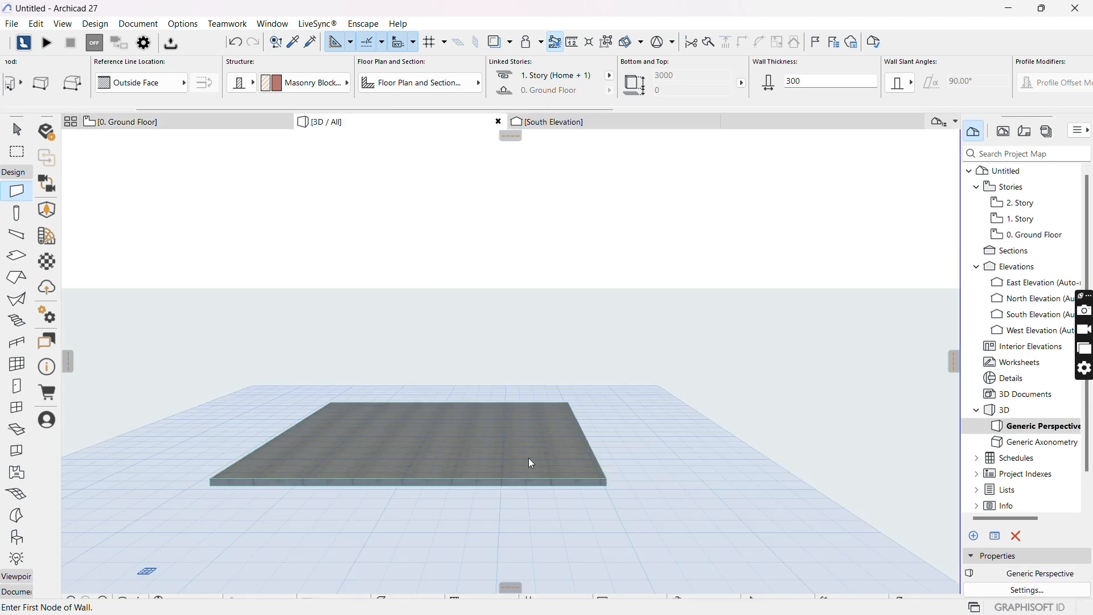
pyautogui.click(122, 592)
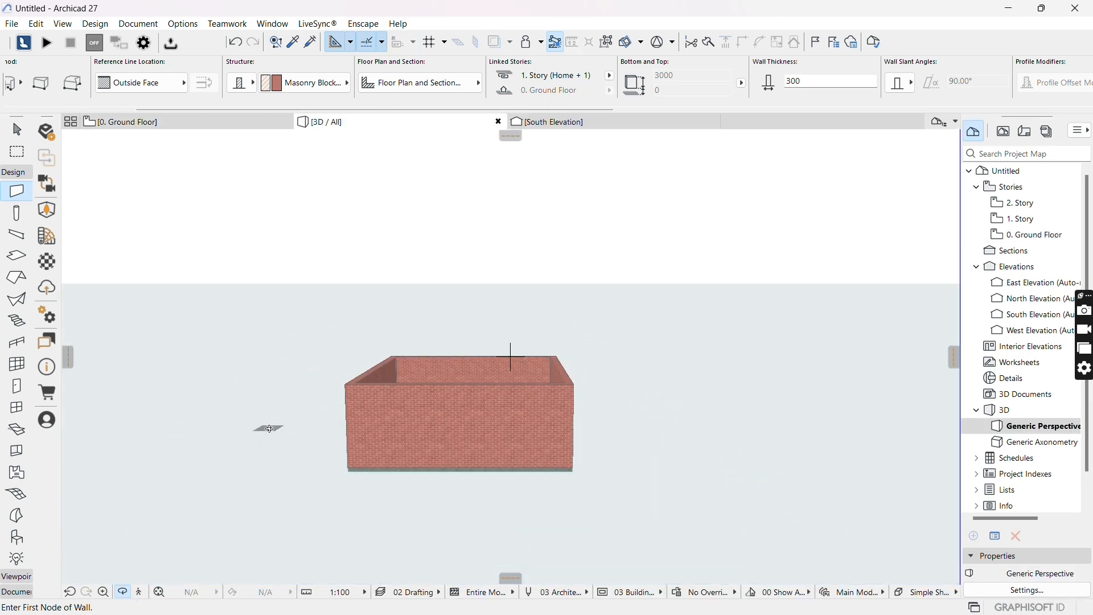
pyautogui.moveTo(410, 387); pyautogui.dragTo(325, 450)
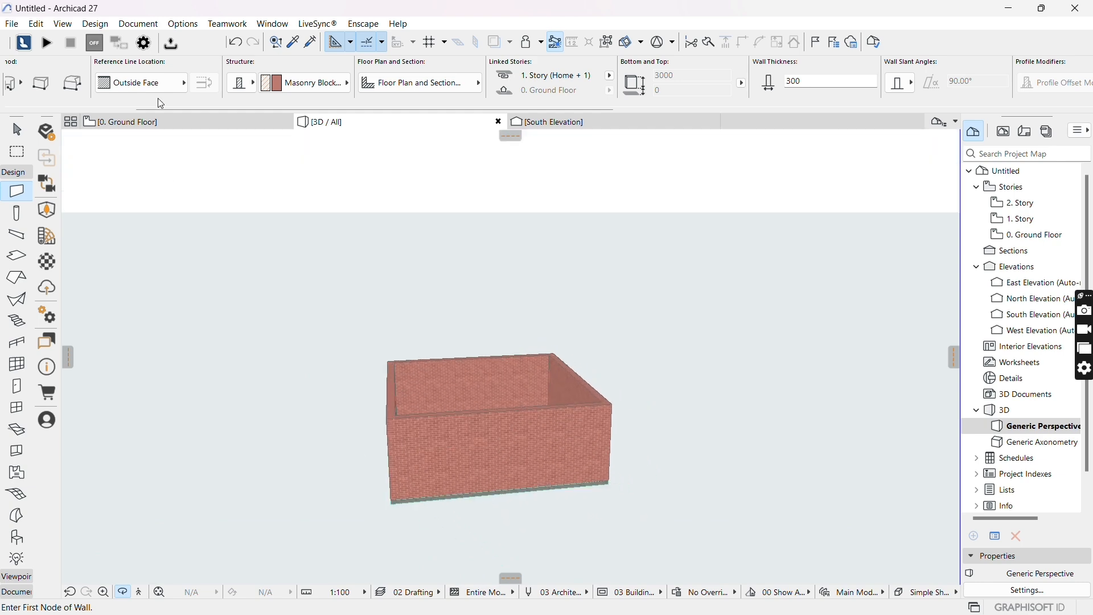
pyautogui.click(167, 118)
# - Copy the south exterior wall 1200 mm north into the room as a horizontal interior wall
pyautogui.scroll(5, 489, 319)
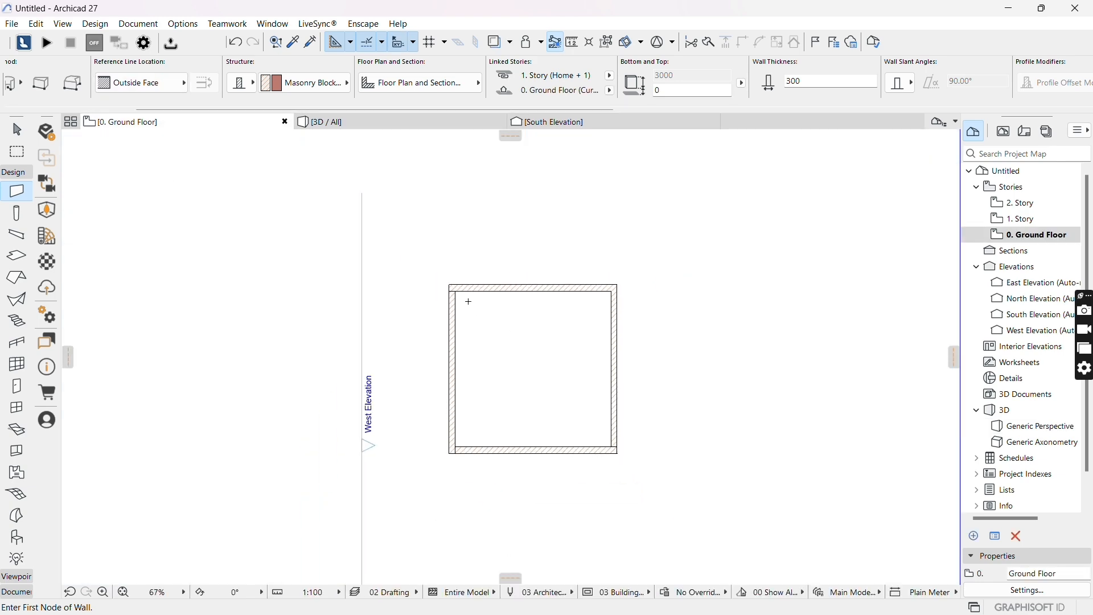
pyautogui.scroll(-3, 429, 301)
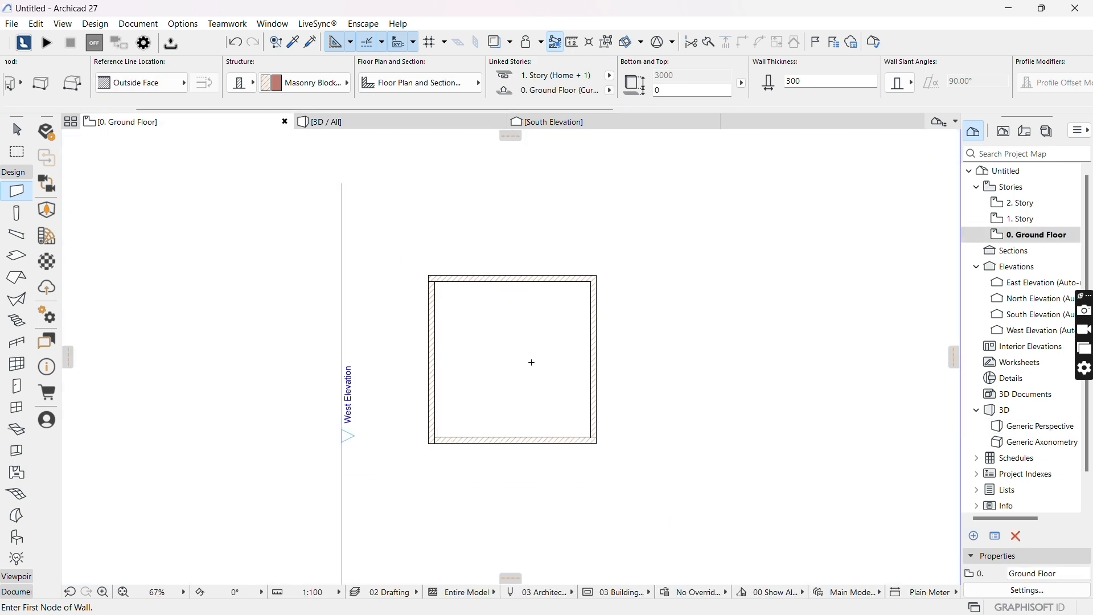
pyautogui.scroll(2, 449, 404)
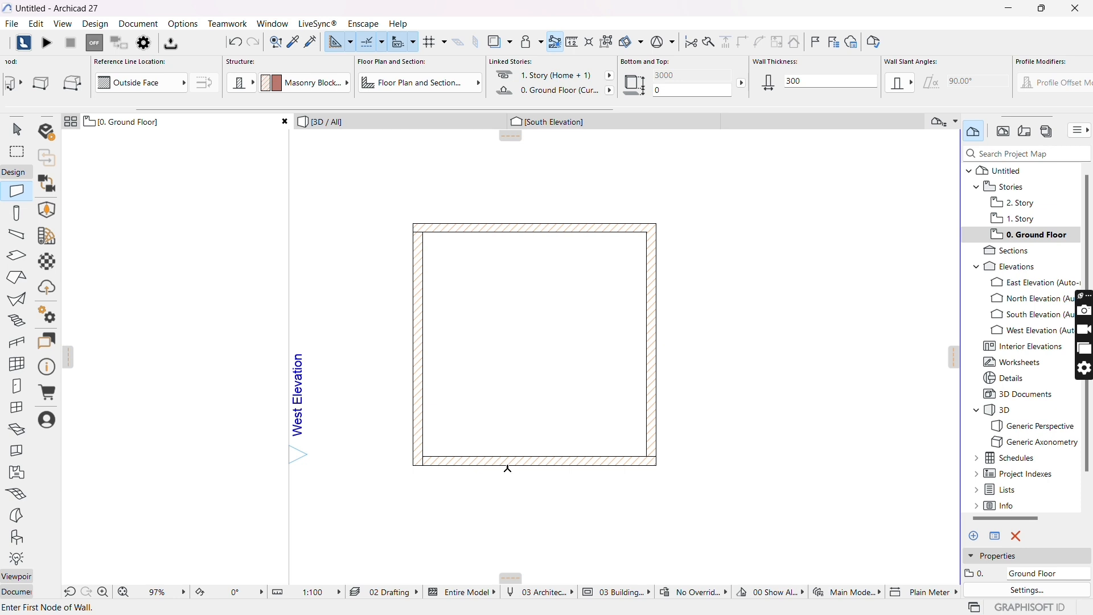
pyautogui.press('Escape')
pyautogui.click(508, 466)
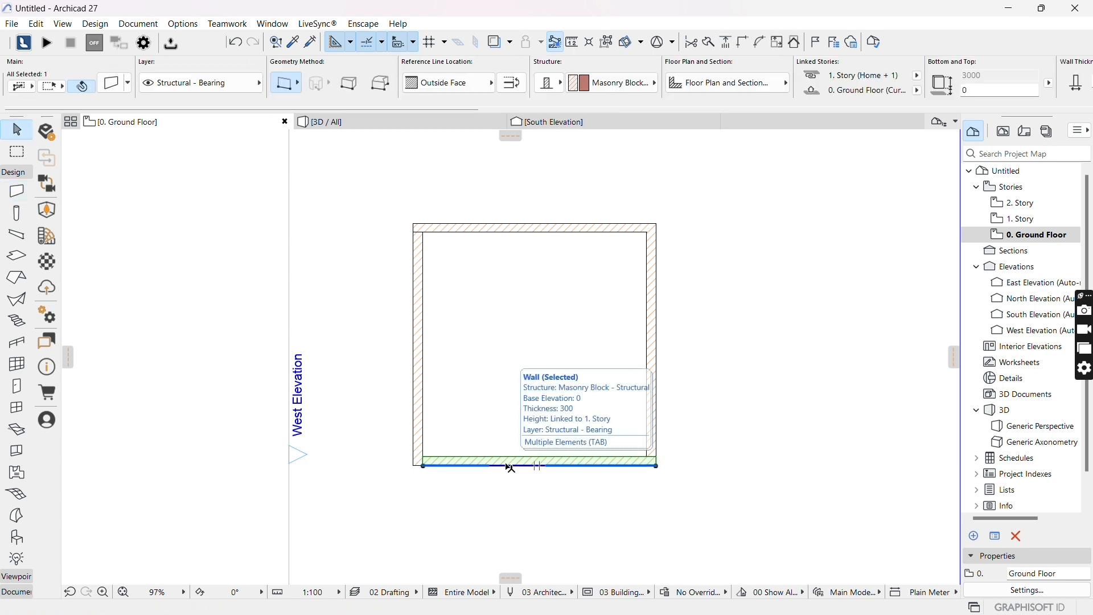
pyautogui.moveTo(509, 465); pyautogui.dragTo(508, 422)
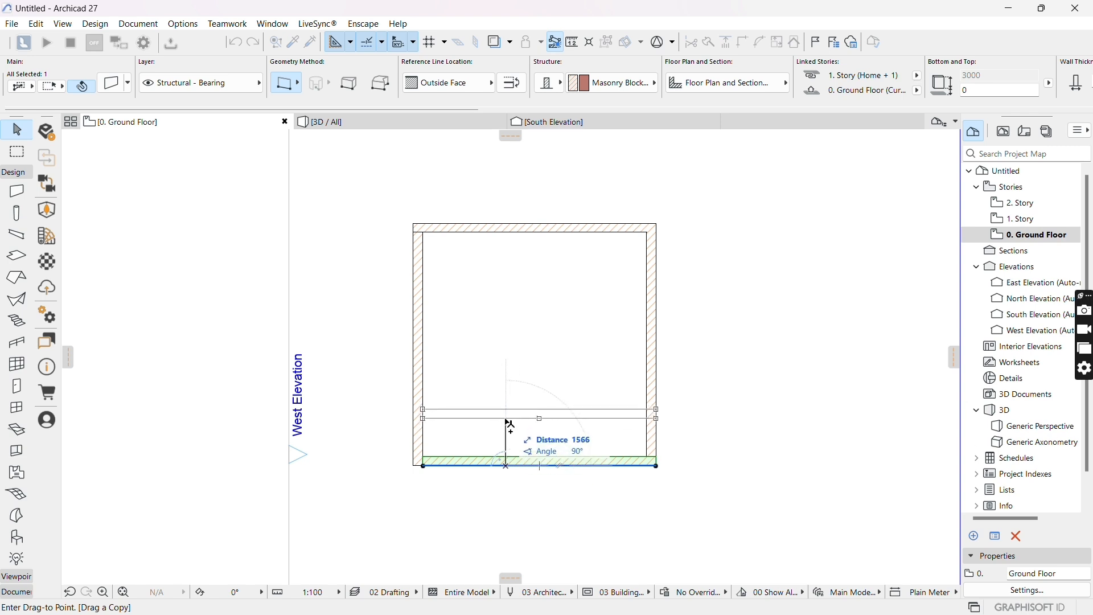
pyautogui.write('12')
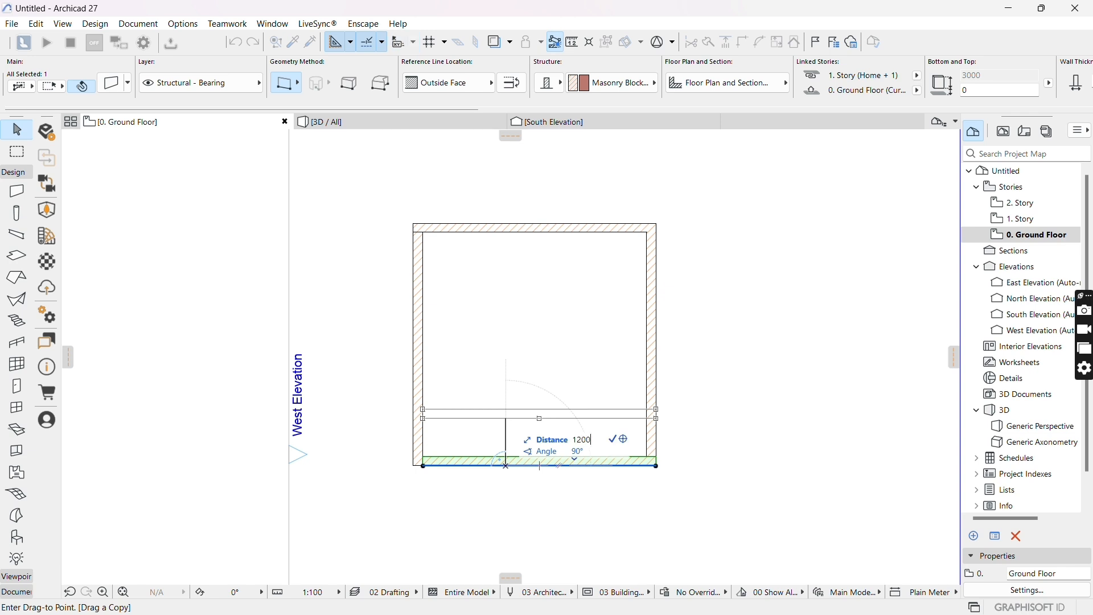
pyautogui.write('00')
pyautogui.press('Return')
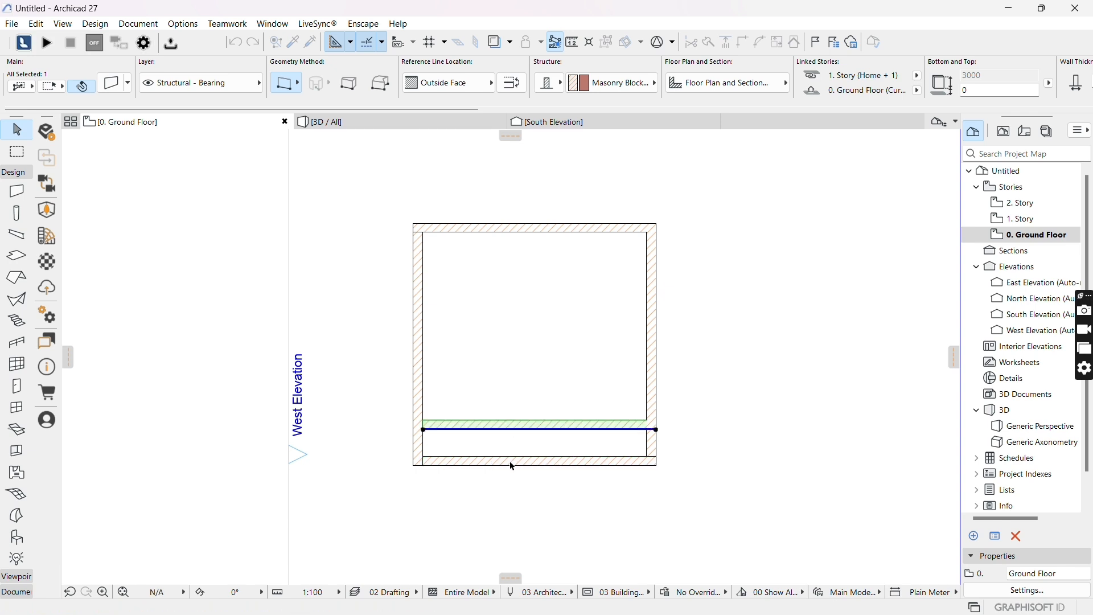
# - Copy the west exterior wall 2100 mm east into the building
pyautogui.click(422, 374)
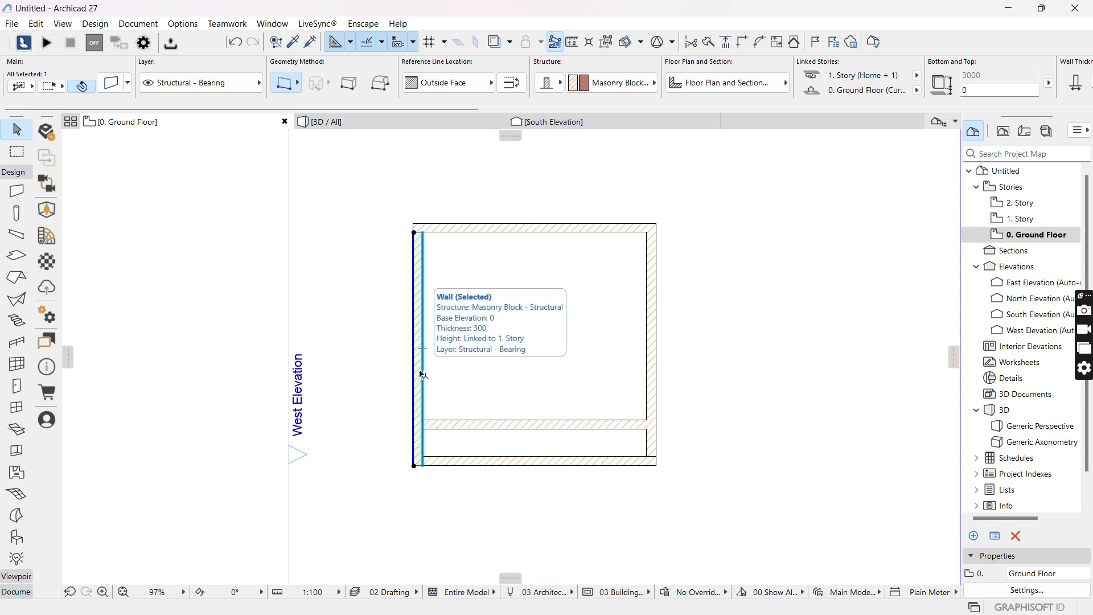
pyautogui.hotkey('ctrl', 'shift', 'd')
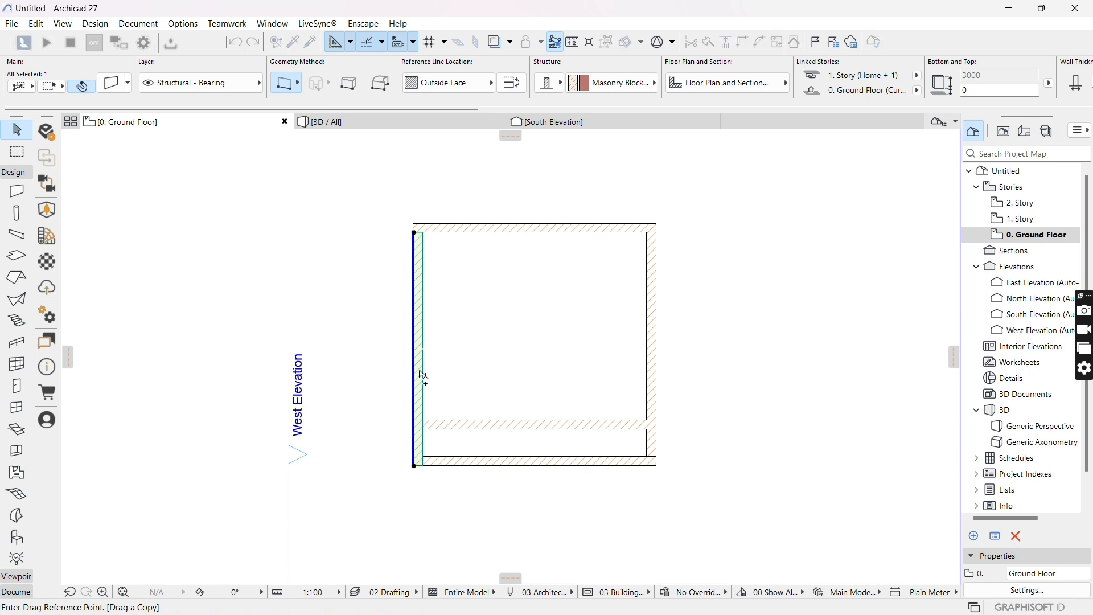
pyautogui.click(423, 370)
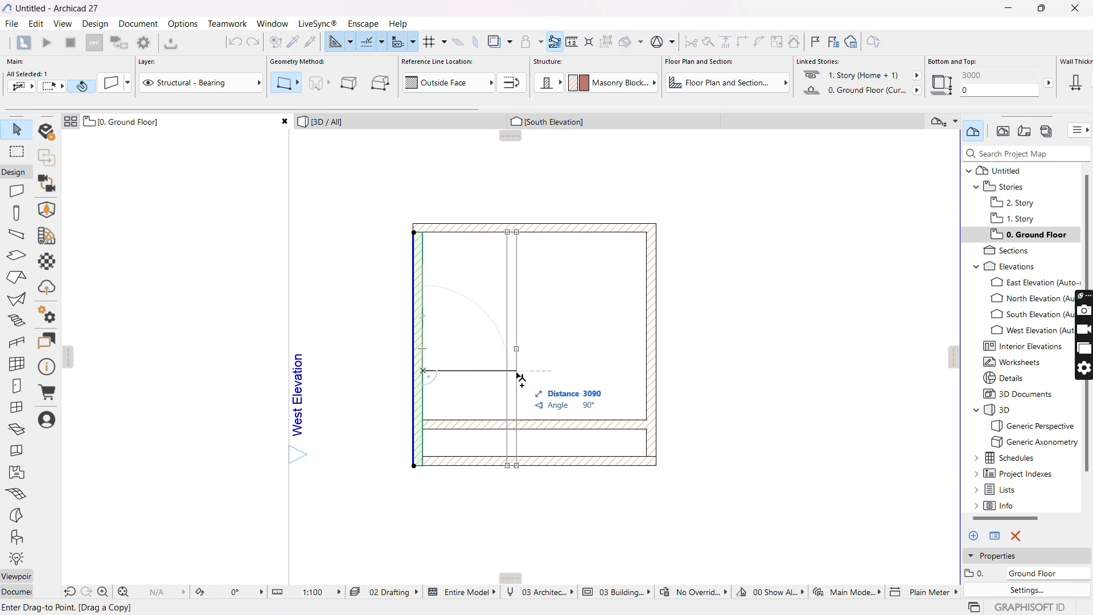
pyautogui.write('21')
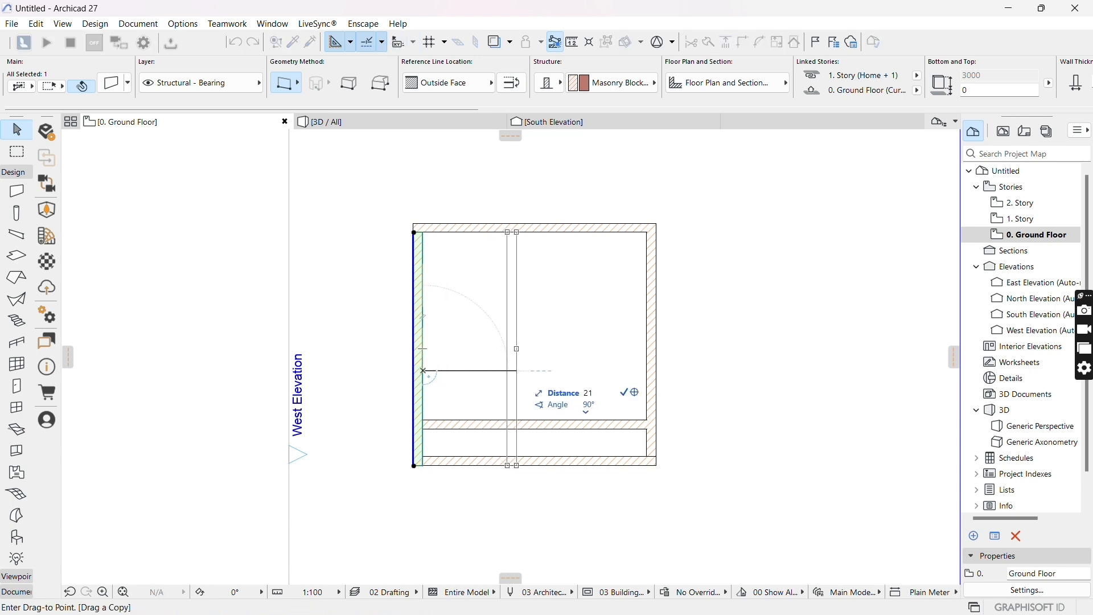
pyautogui.press('Return')
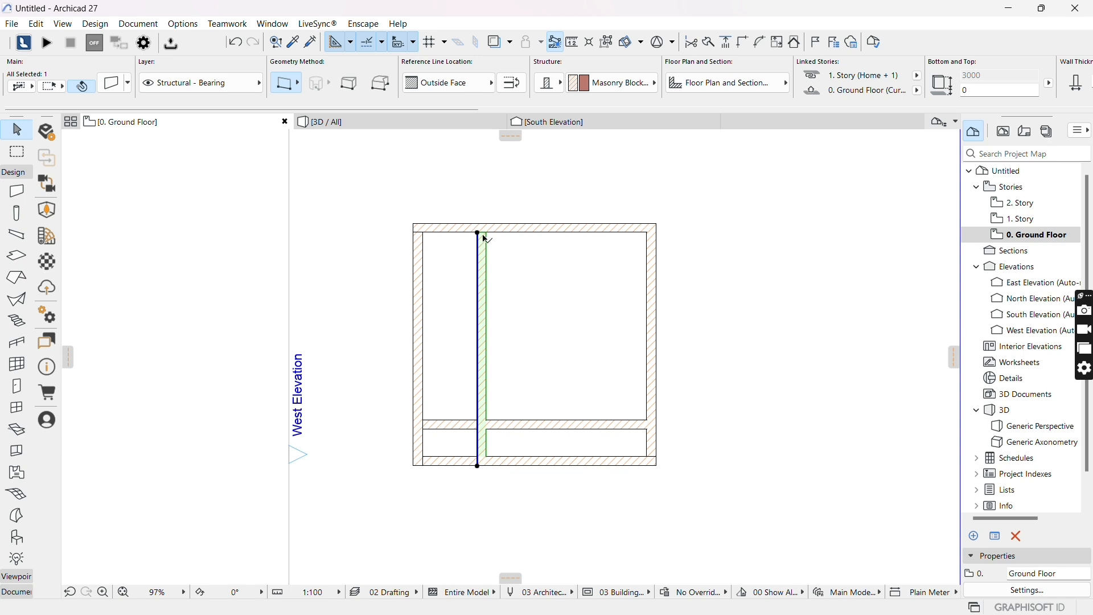
# - Shorten the copied vertical wall so its north end stops at the horizontal interior wall, and deselect it
pyautogui.click(479, 234)
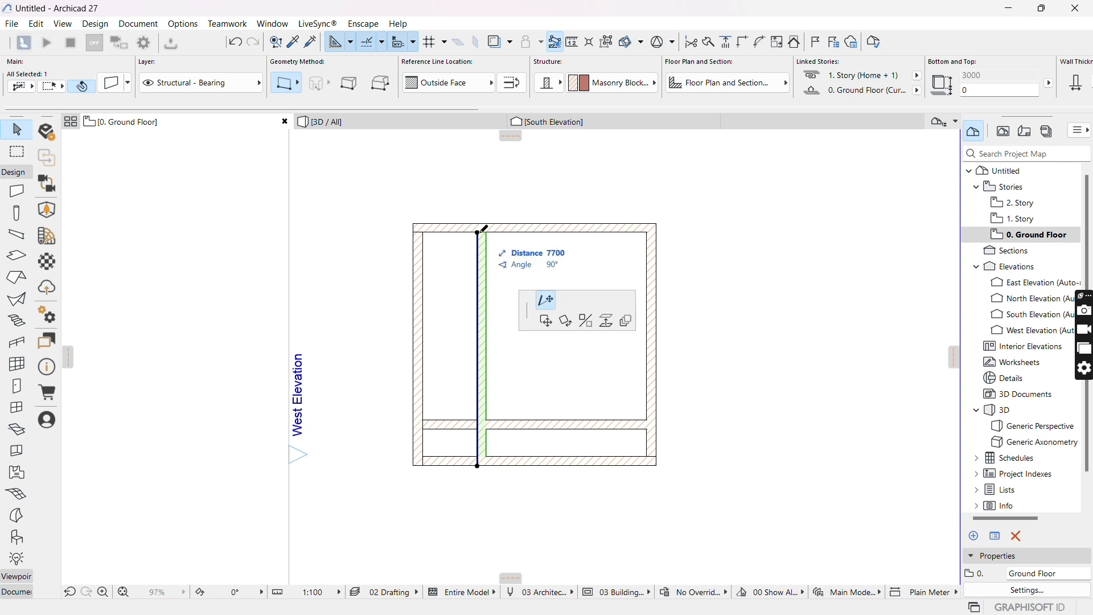
pyautogui.click(485, 419)
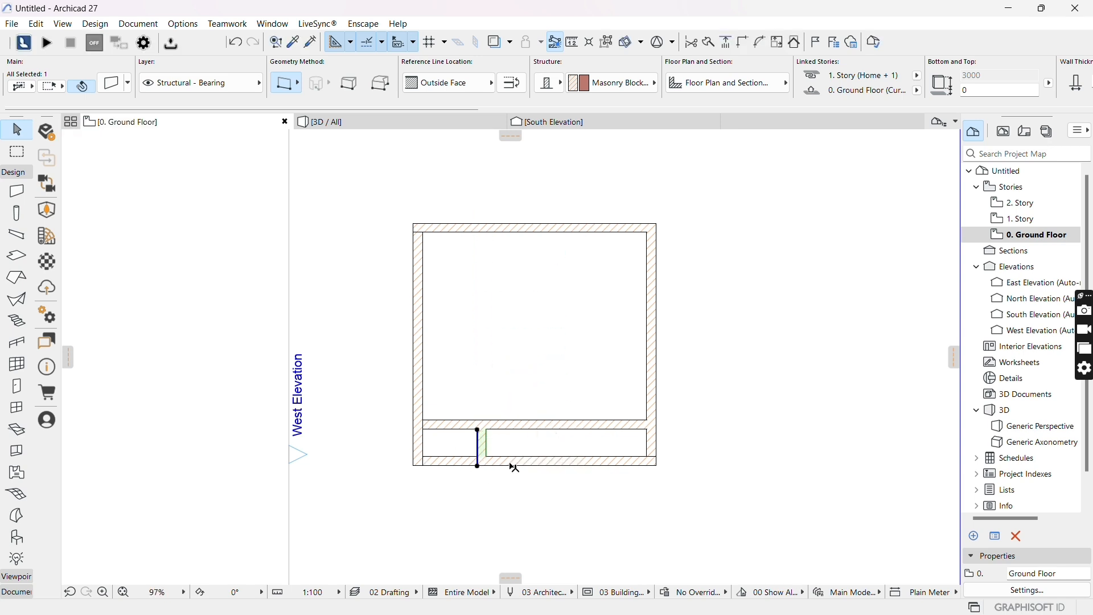
pyautogui.click(484, 442)
pyautogui.press('Escape')
pyautogui.press('Escape')
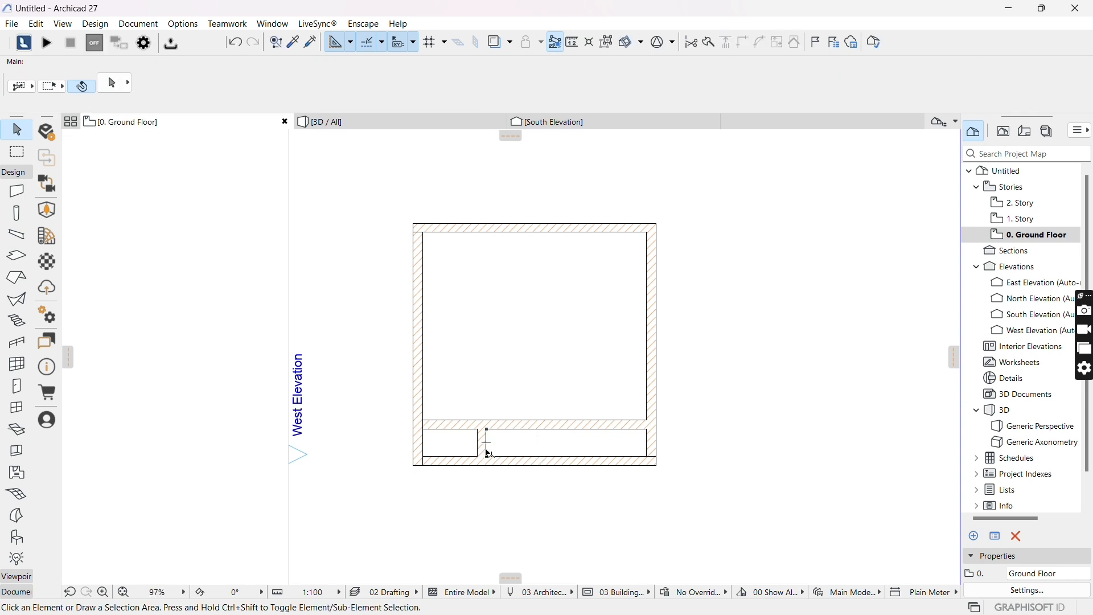
# - Move the horizontal interior wall 600 mm north
pyautogui.scroll(1, 488, 452)
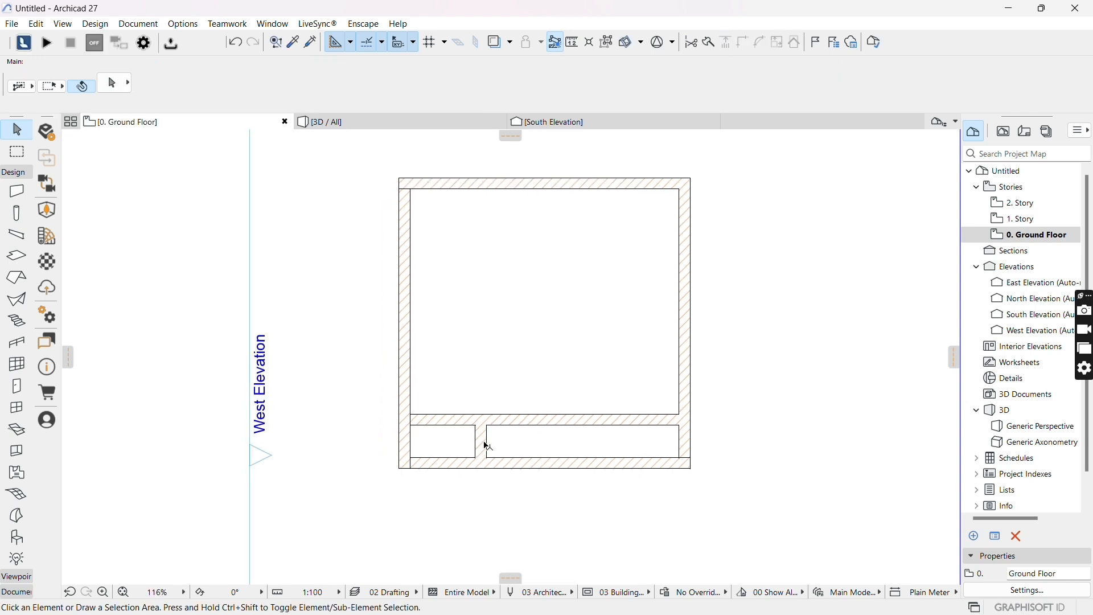
pyautogui.click(511, 426)
pyautogui.click(509, 426)
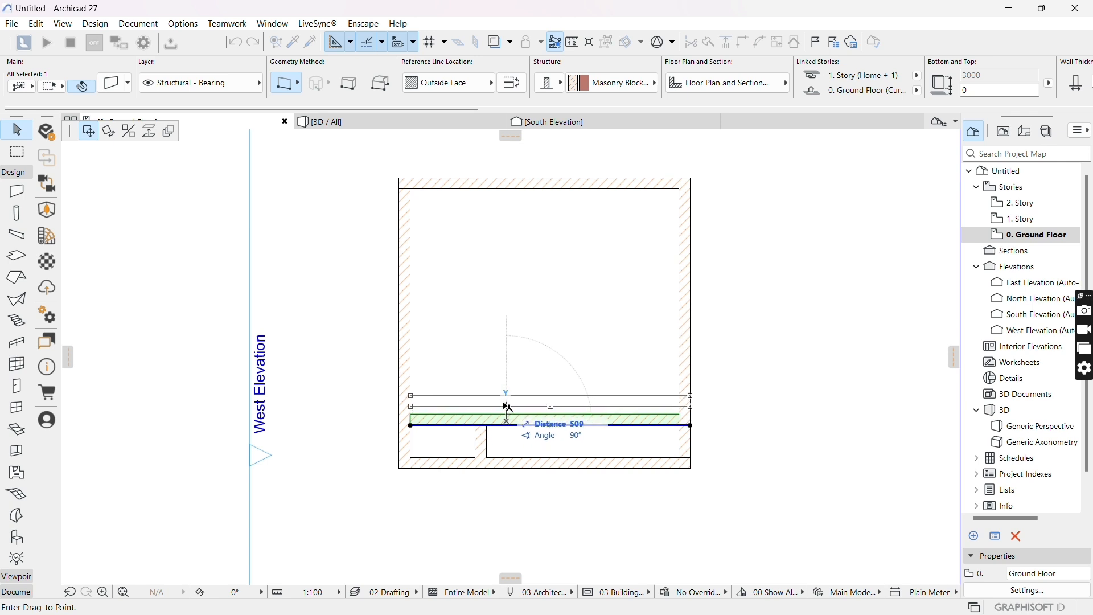
pyautogui.write('600')
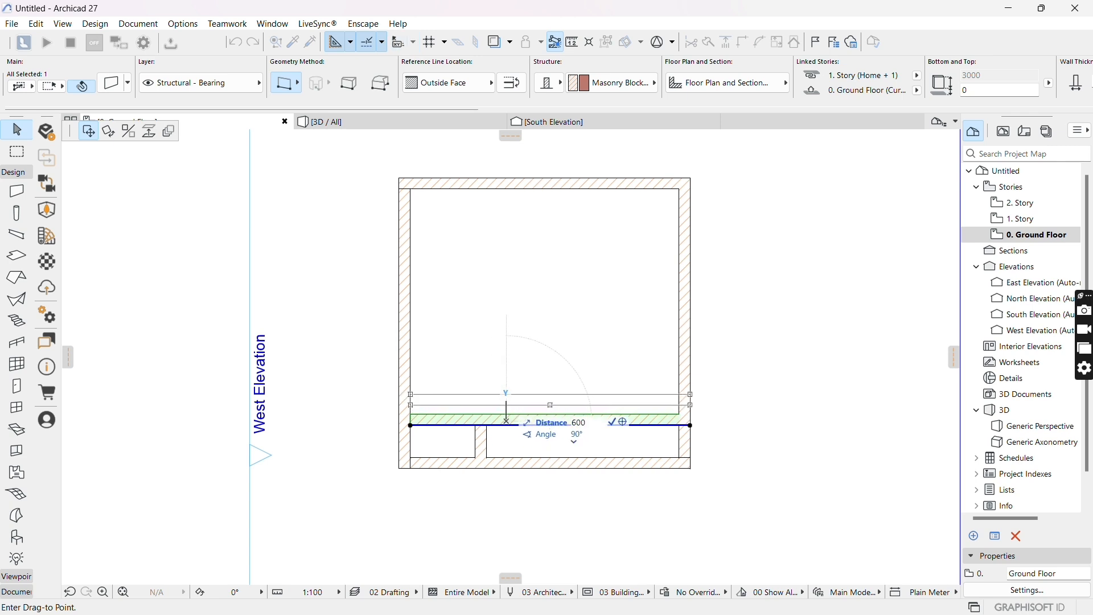
pyautogui.press('Return')
# - Extend the short partition's north end to meet the moved horizontal interior wall
pyautogui.click(476, 426)
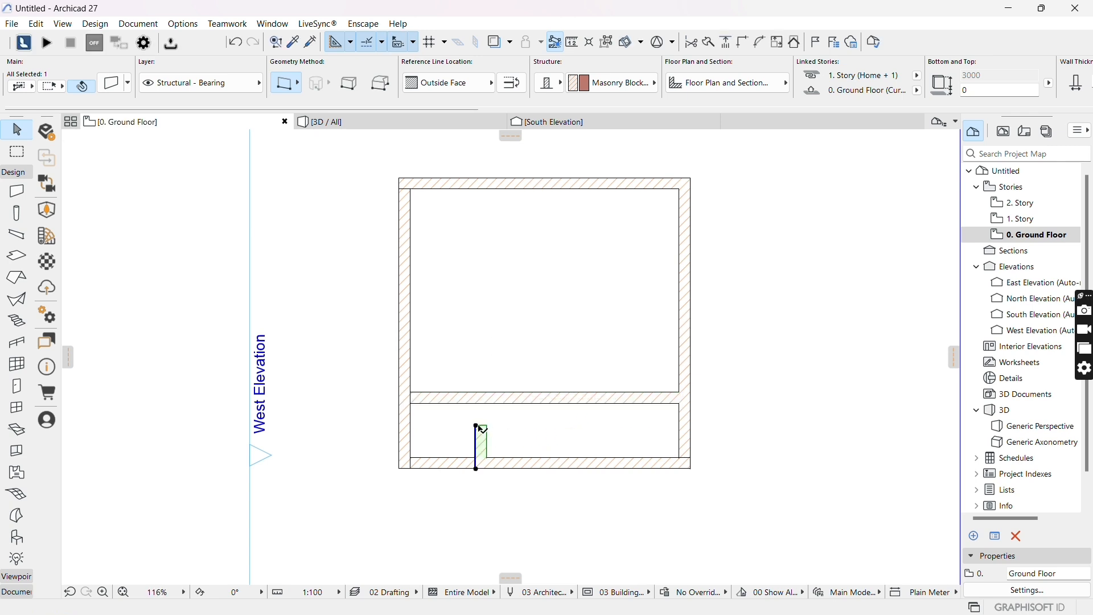
pyautogui.click(476, 425)
pyautogui.click(477, 404)
pyautogui.click(464, 439)
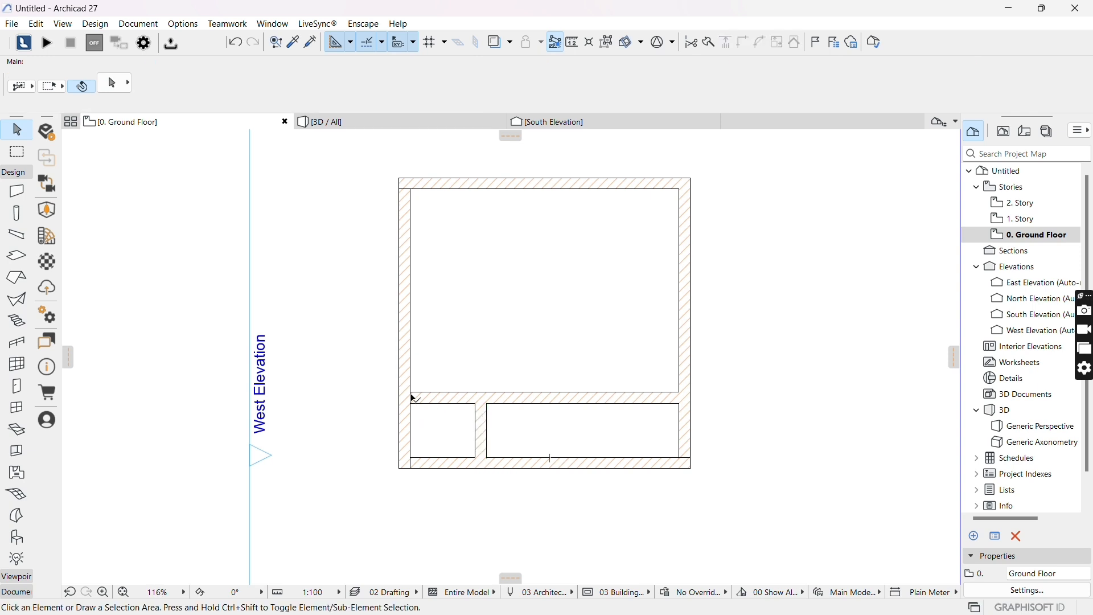
pyautogui.click(414, 408)
pyautogui.click(439, 400)
# - Copy the short partition 300 mm east so the copy sits directly against its east face
pyautogui.click(480, 438)
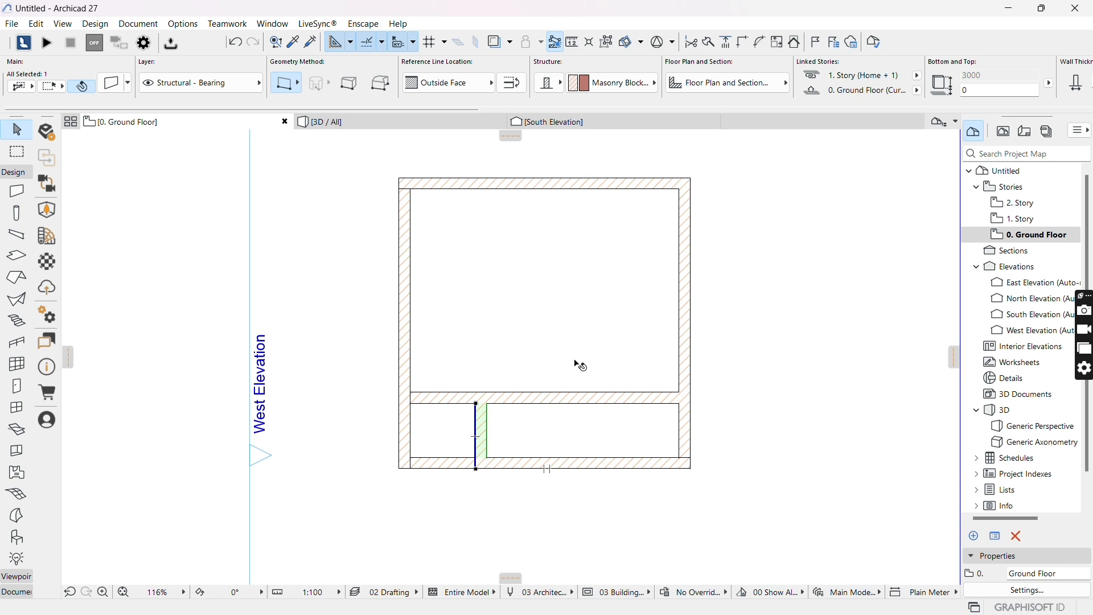
pyautogui.hotkey('ctrl', 'shift', 'd')
pyautogui.click(487, 430)
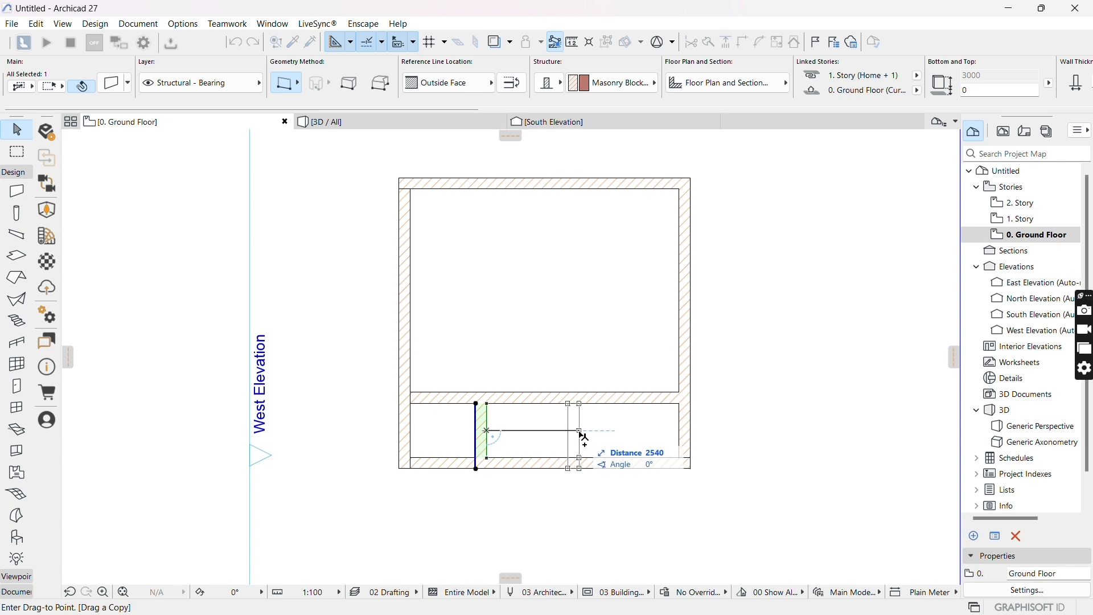
pyautogui.write('300')
pyautogui.press('Return')
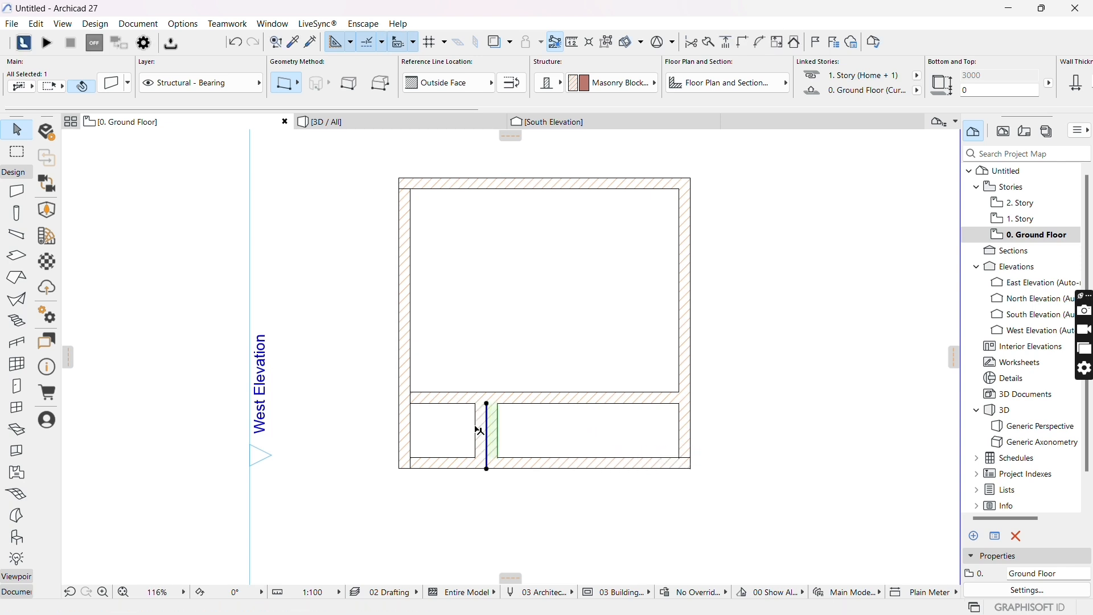
# - Move the copied partition farther east to form a middle room between the two partitions
pyautogui.click(488, 431)
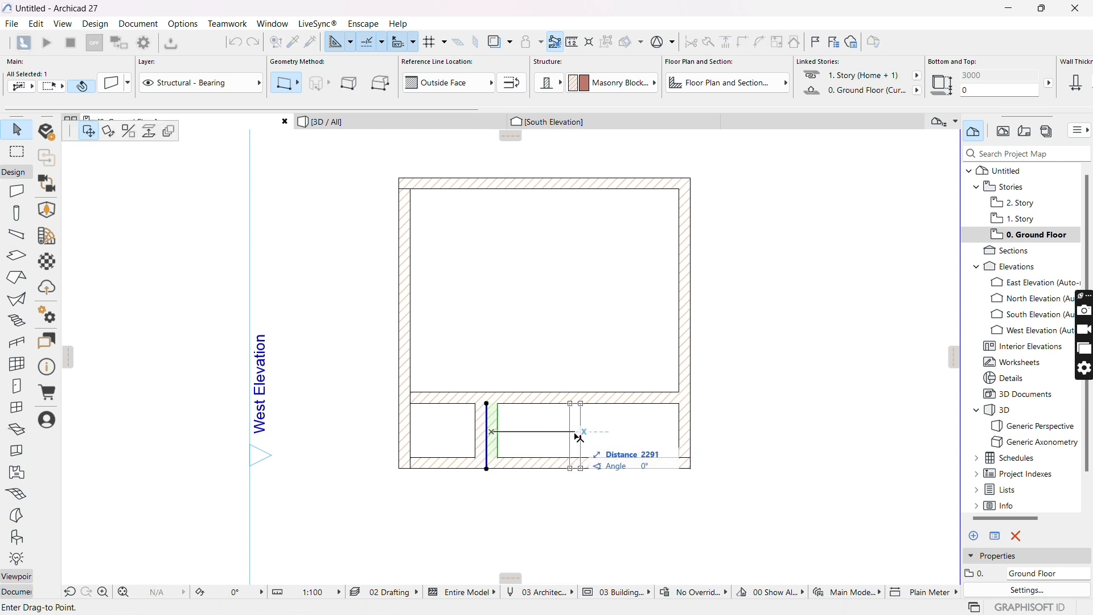
pyautogui.write('1')
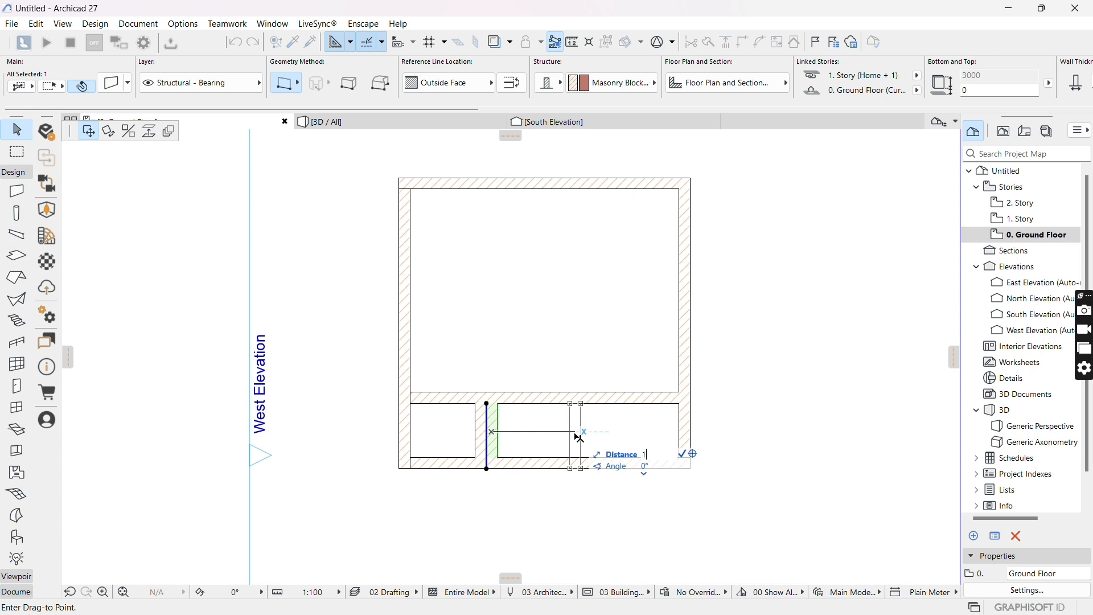
pyautogui.press('BackSpace')
pyautogui.press('Return')
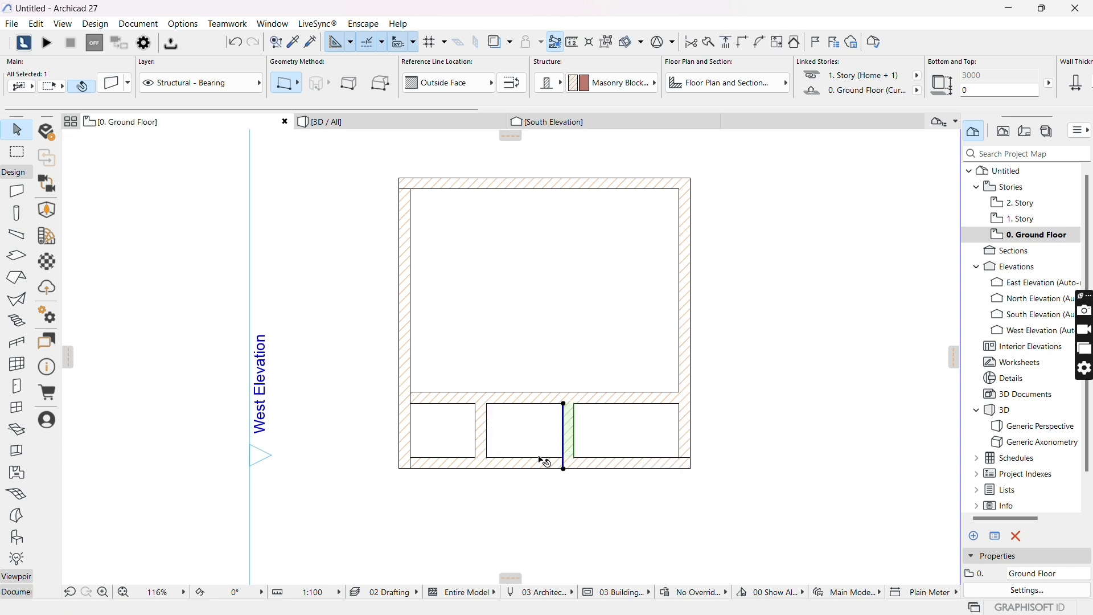
# - Copy the horizontal interior wall 300 mm north so the copy sits directly against its north face
pyautogui.click(524, 464)
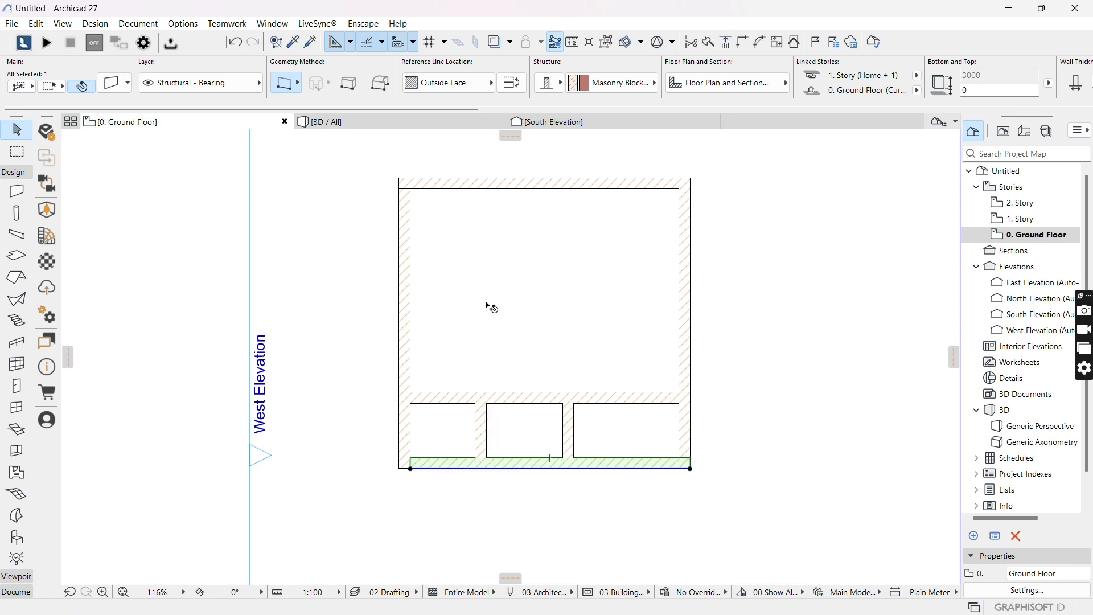
pyautogui.click(510, 399)
pyautogui.hotkey('ctrl', 'shift', 'd')
pyautogui.click(505, 403)
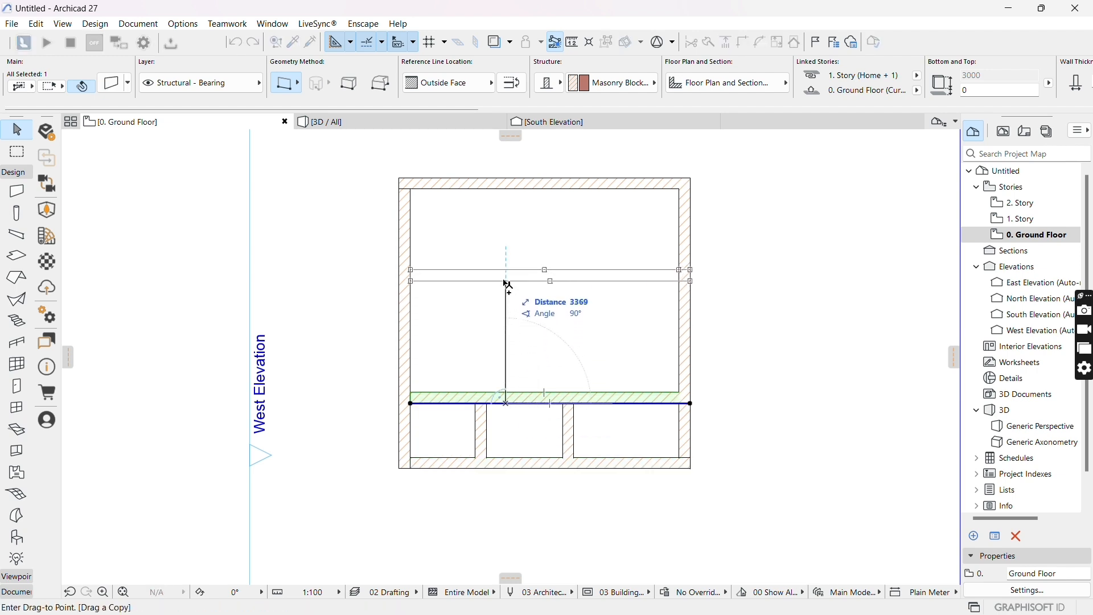
pyautogui.write('30')
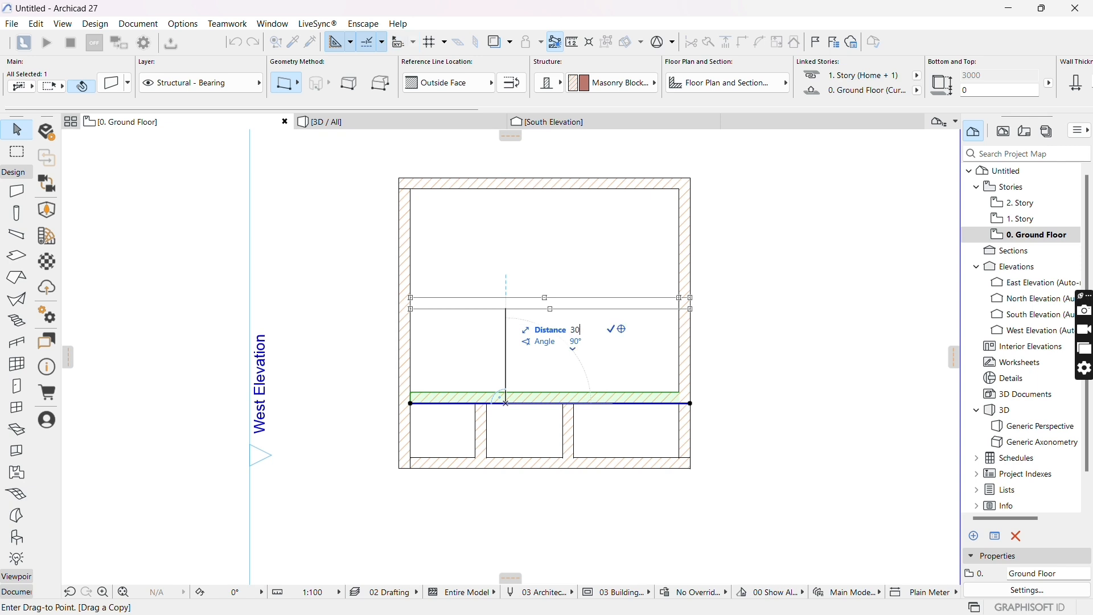
pyautogui.write('0')
pyautogui.press('Return')
# - Move the copied horizontal interior wall 3000 mm north, keeping its west end on the exterior wall
pyautogui.click(514, 387)
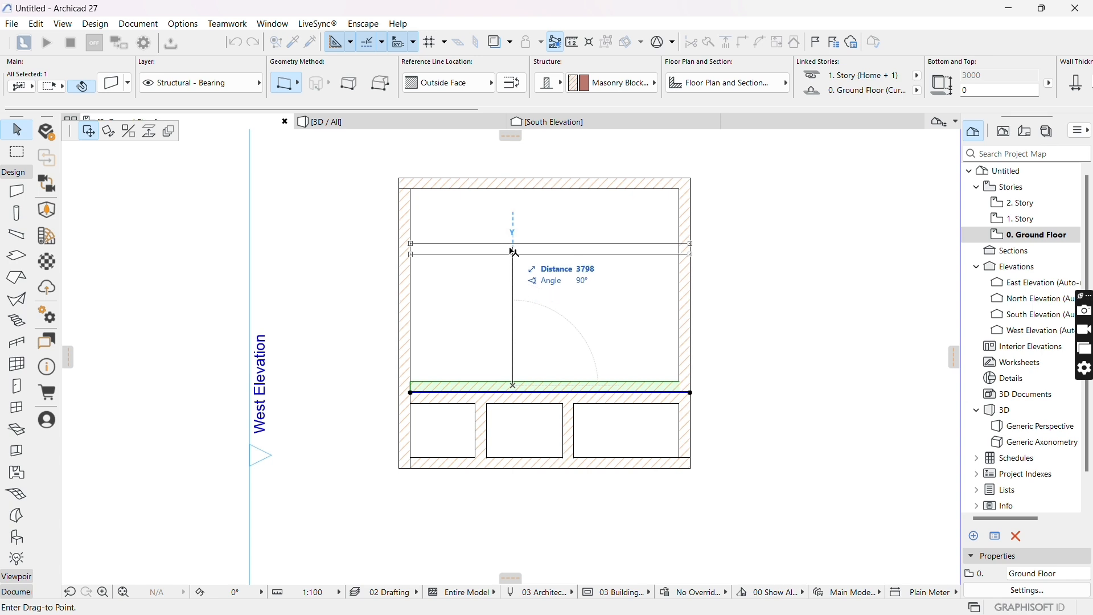
pyautogui.write('3000')
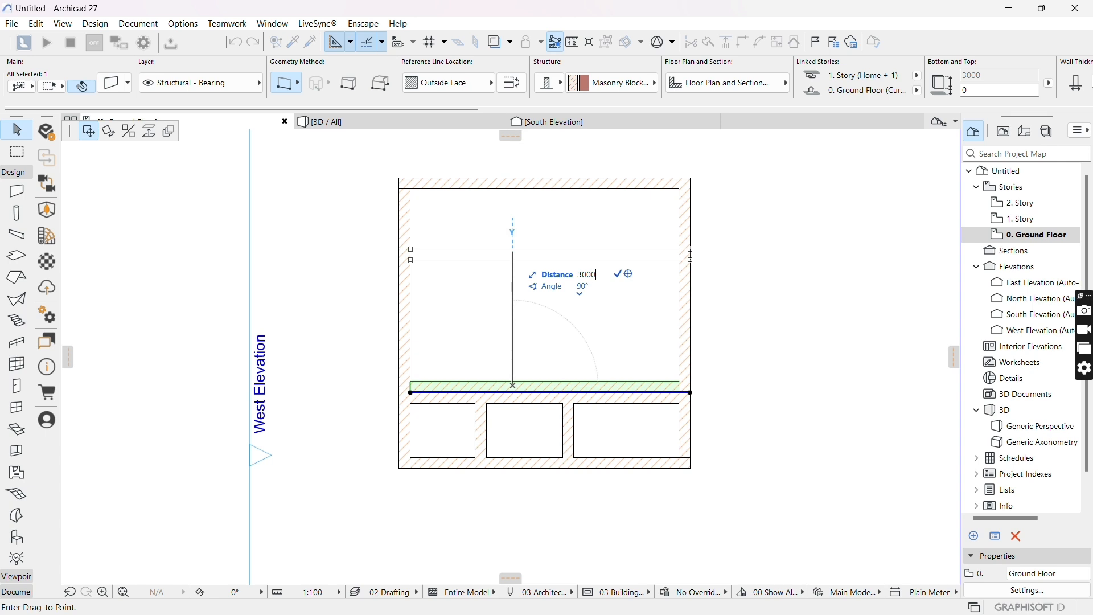
pyautogui.press('Return')
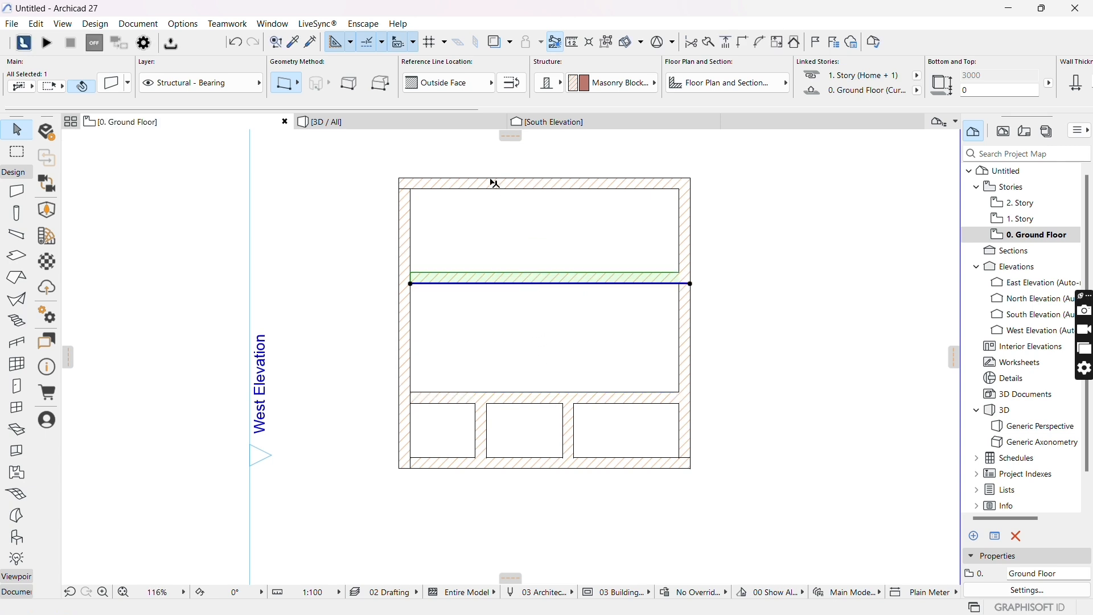
pyautogui.click(411, 284)
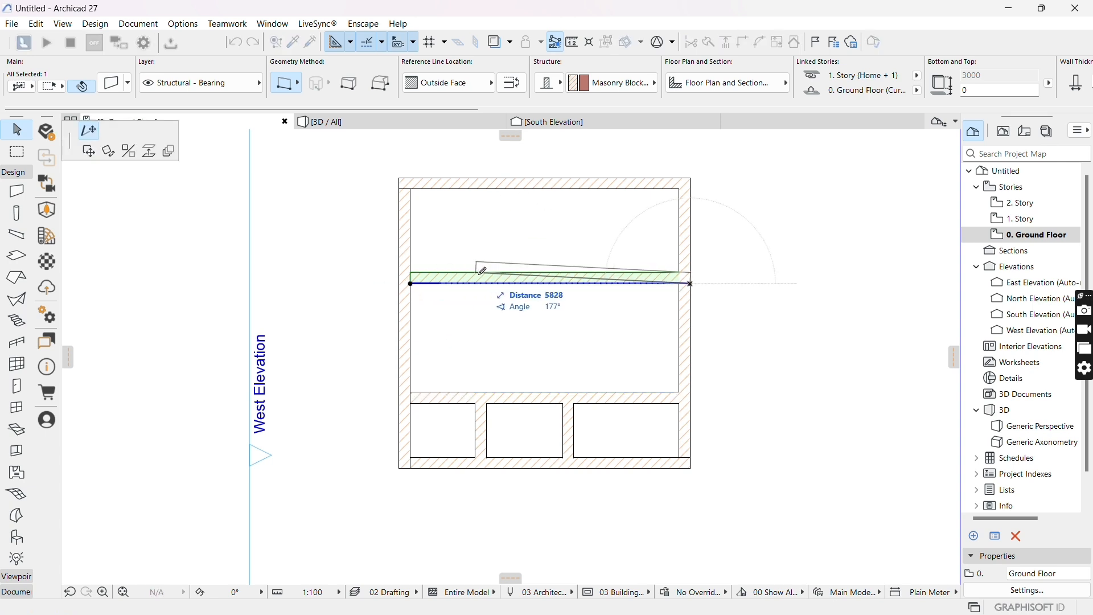
pyautogui.click(413, 283)
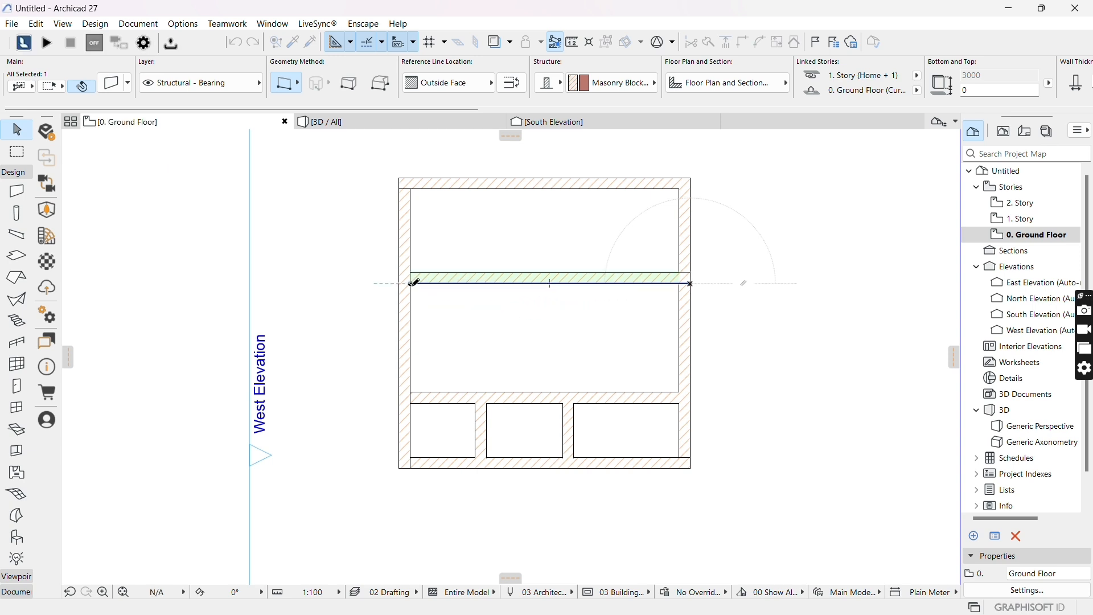
# - Copy the west exterior wall 300 mm east so the copy sits directly against its inner face
pyautogui.click(407, 228)
pyautogui.hotkey('ctrl', 'shift', 'd')
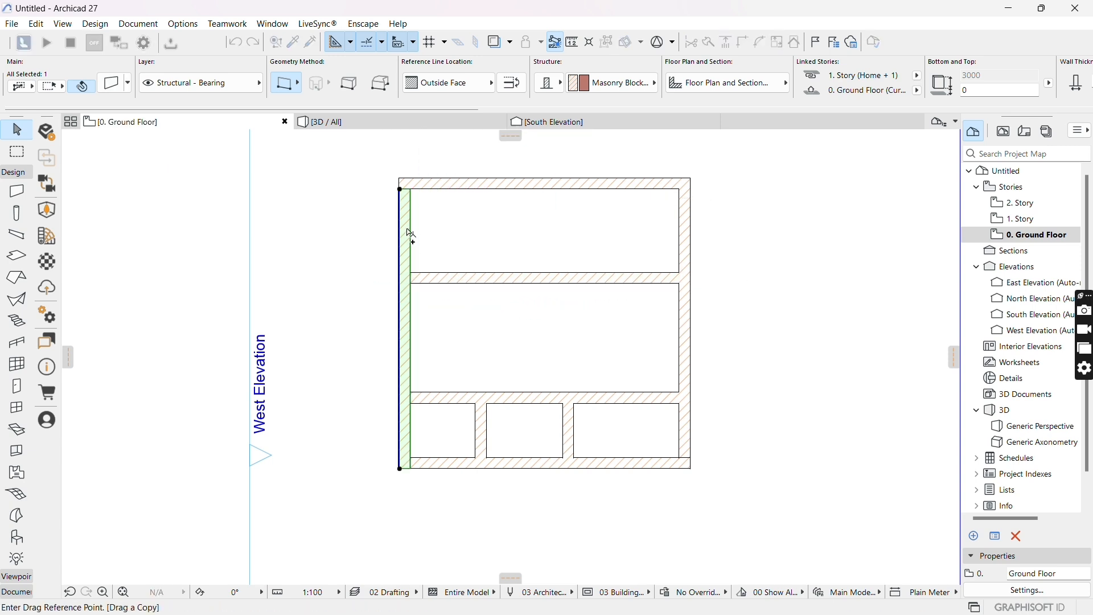
pyautogui.click(411, 230)
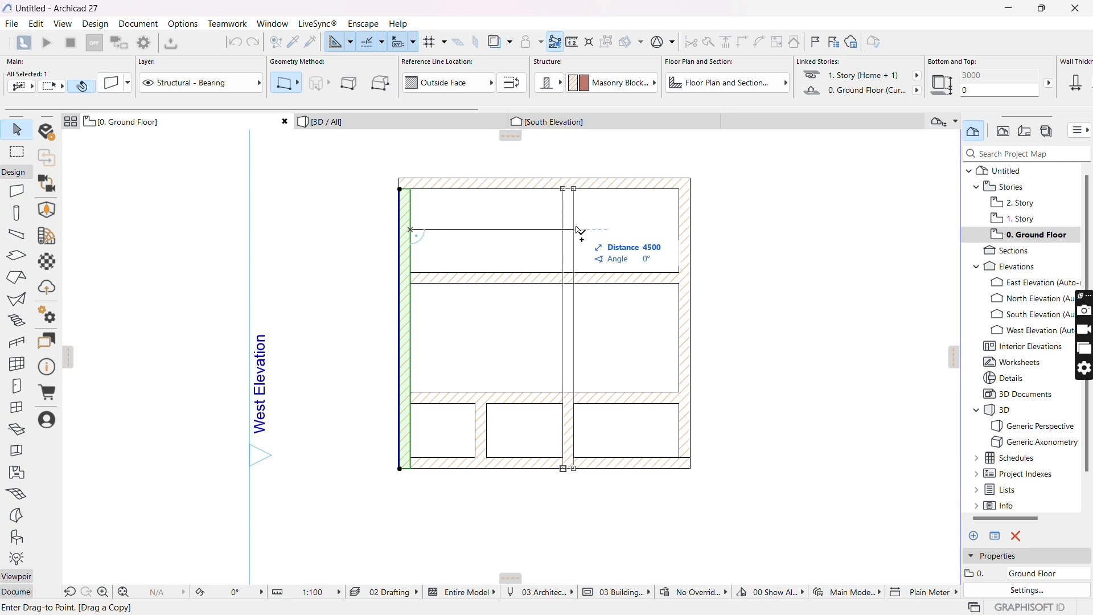
pyautogui.write('30')
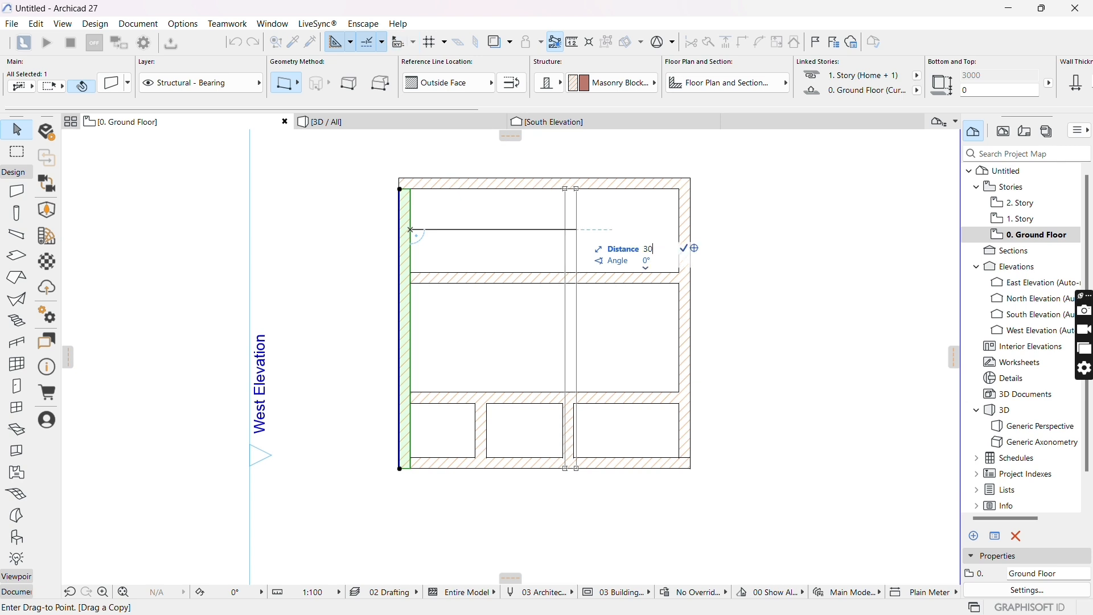
pyautogui.write('0')
pyautogui.press('Return')
# - Move the copied west wall 4200 mm east to form a long north-south interior wall
pyautogui.click(416, 239)
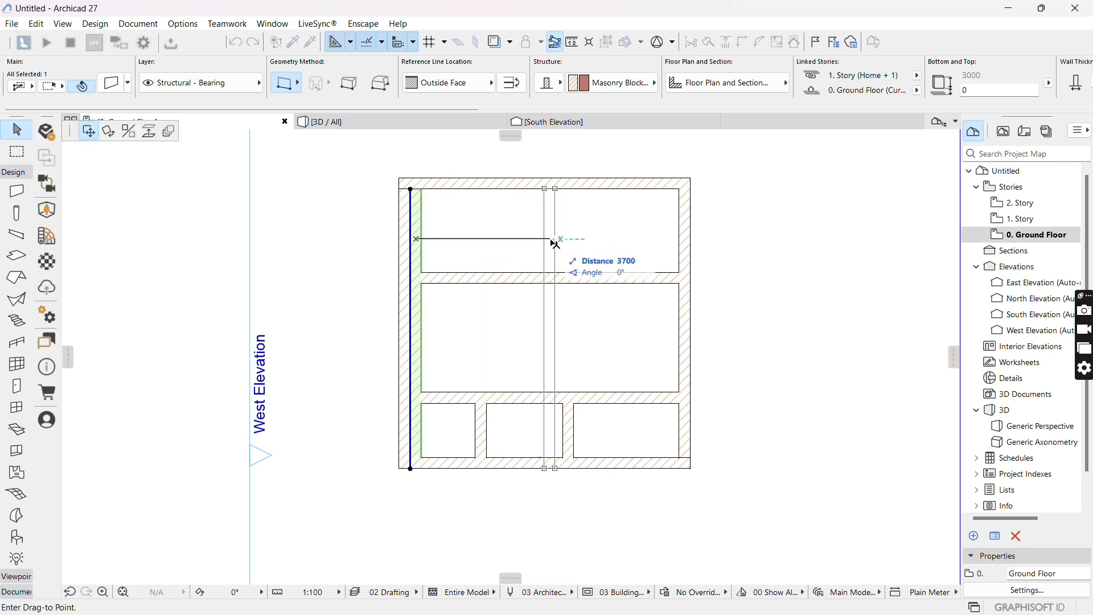
pyautogui.write('400')
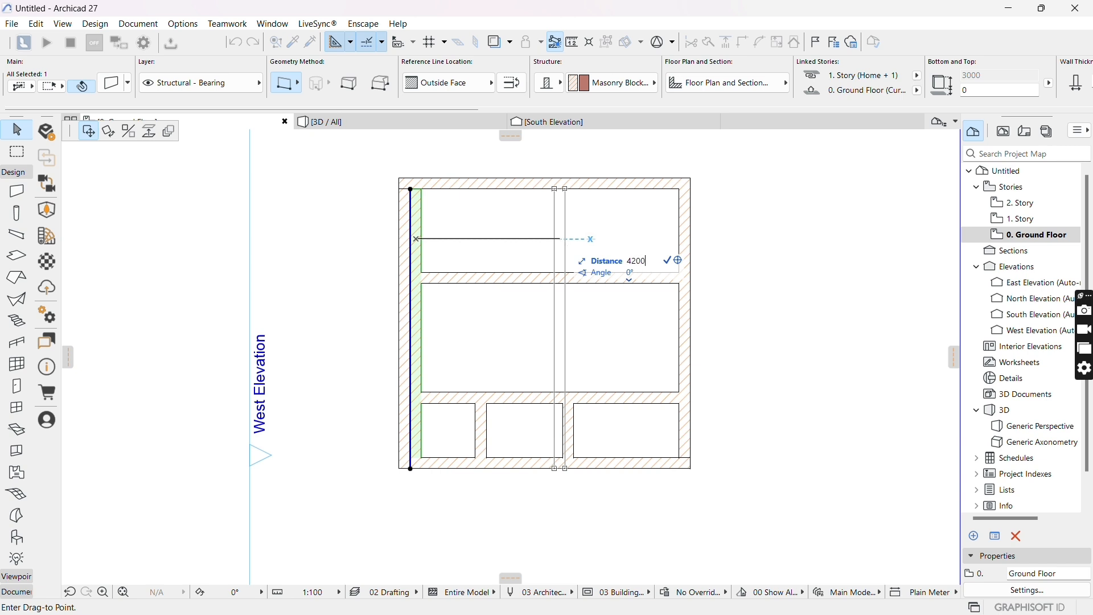
pyautogui.press('Return')
# - Shorten the long north-south interior wall so its south end stops at the south face of the lower horizontal interior wall
pyautogui.click(567, 469)
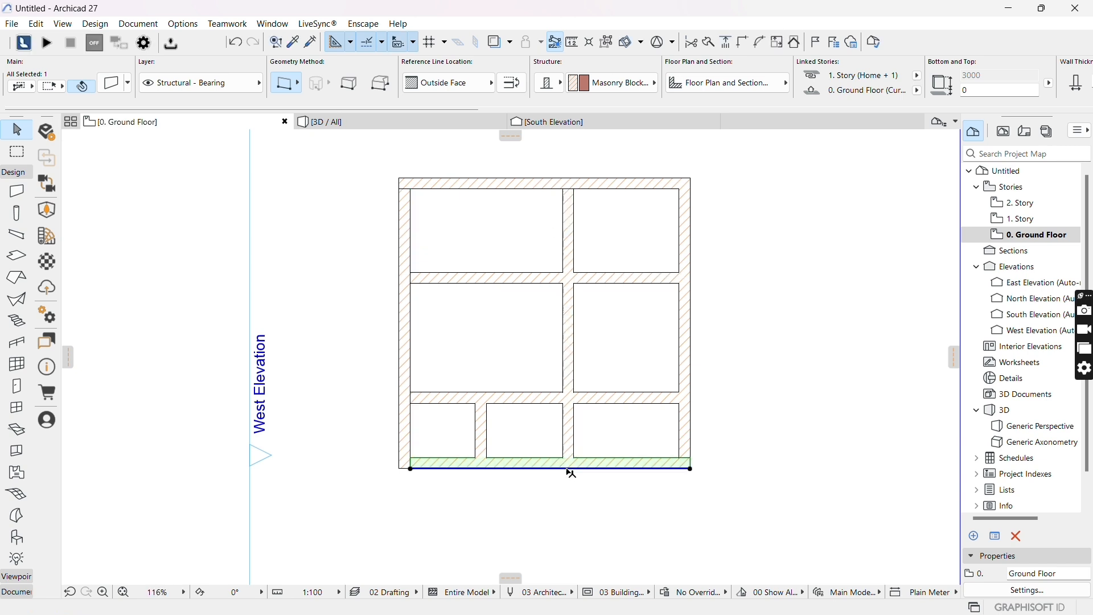
pyautogui.click(566, 401)
pyautogui.click(563, 469)
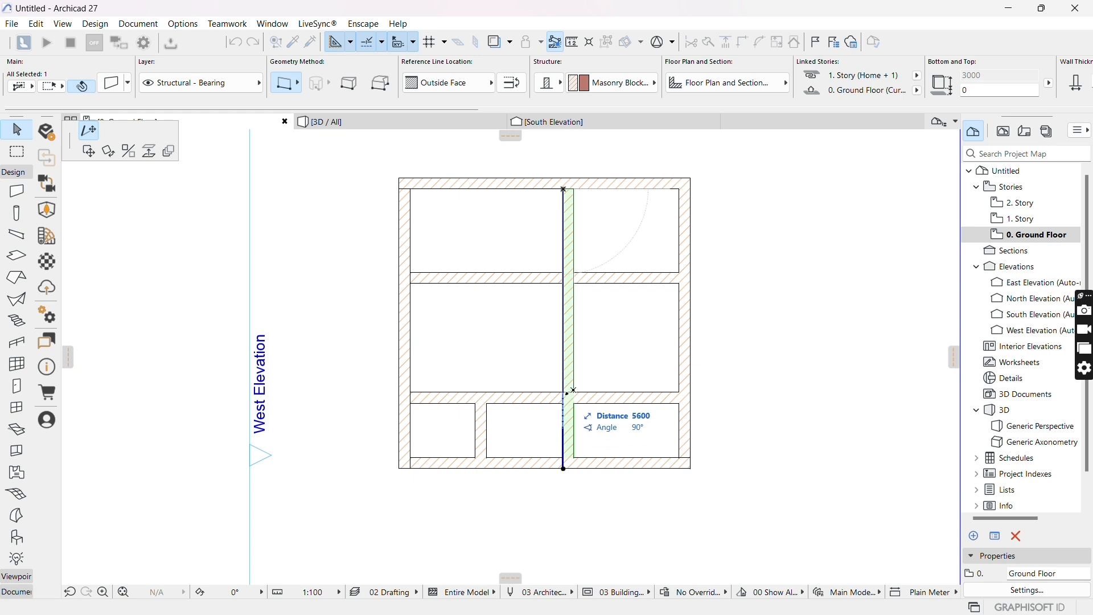
pyautogui.click(563, 403)
# - Shorten the upper horizontal interior wall so its east end meets the north-south interior wall
pyautogui.click(535, 278)
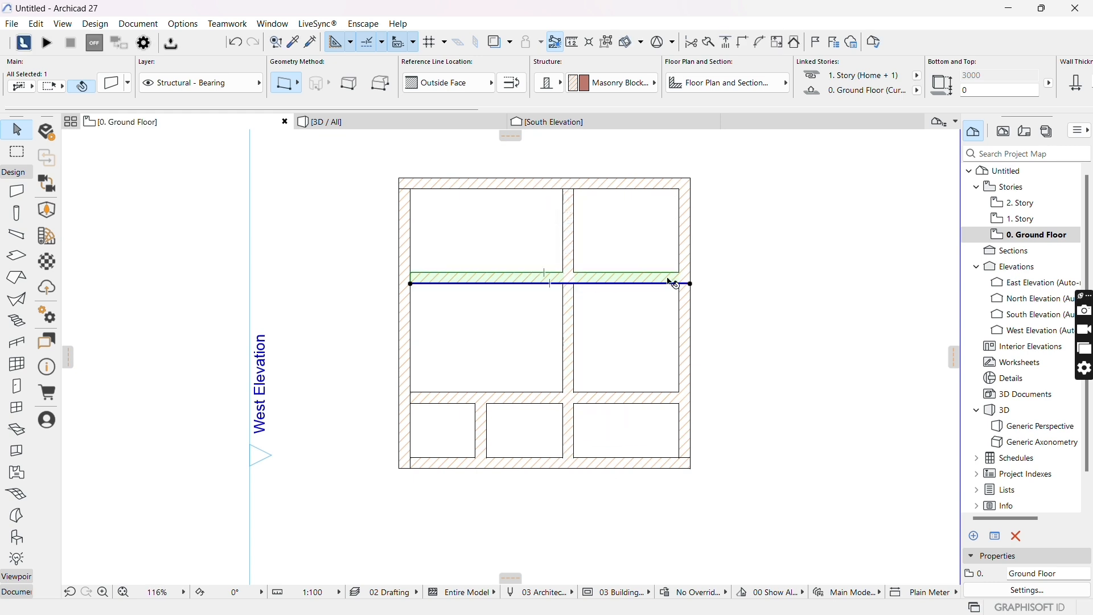
pyautogui.click(691, 284)
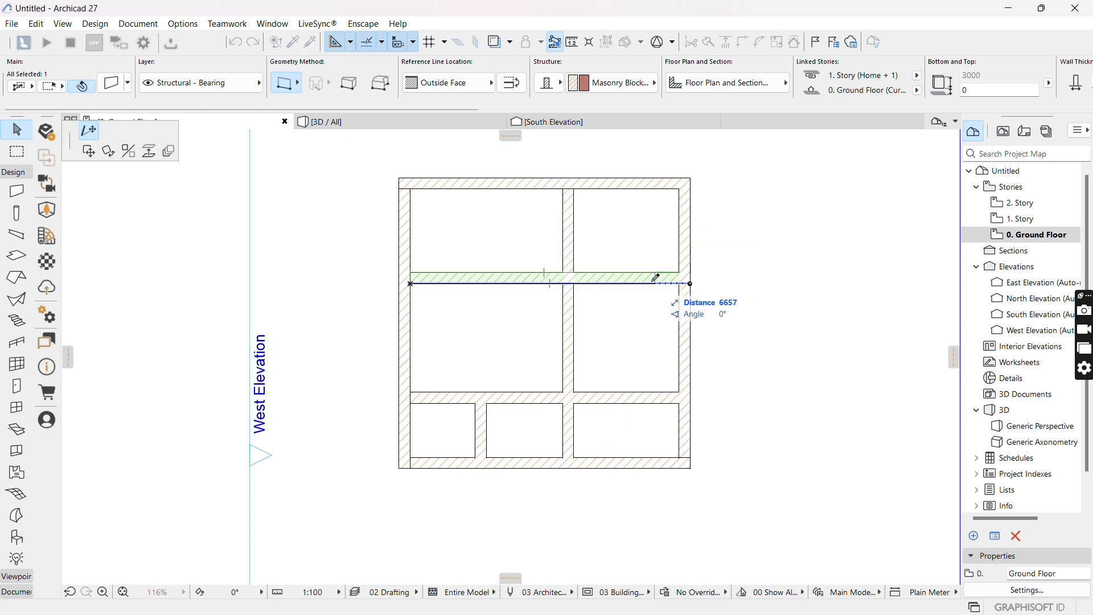
pyautogui.click(572, 283)
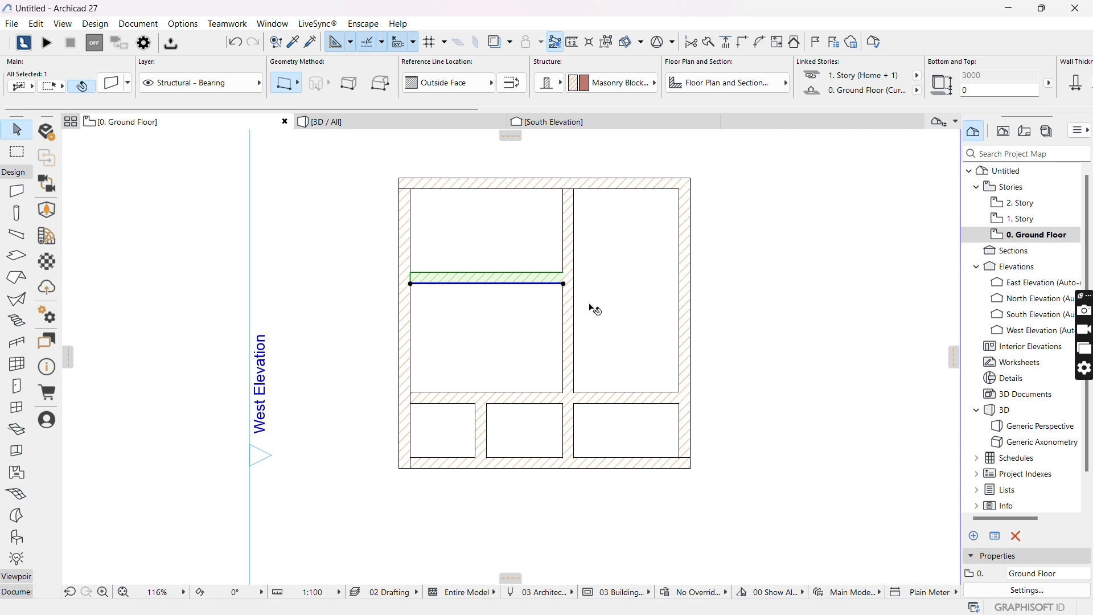
# - Stretch the upper horizontal interior wall's east end back to the east exterior wall
pyautogui.click(565, 284)
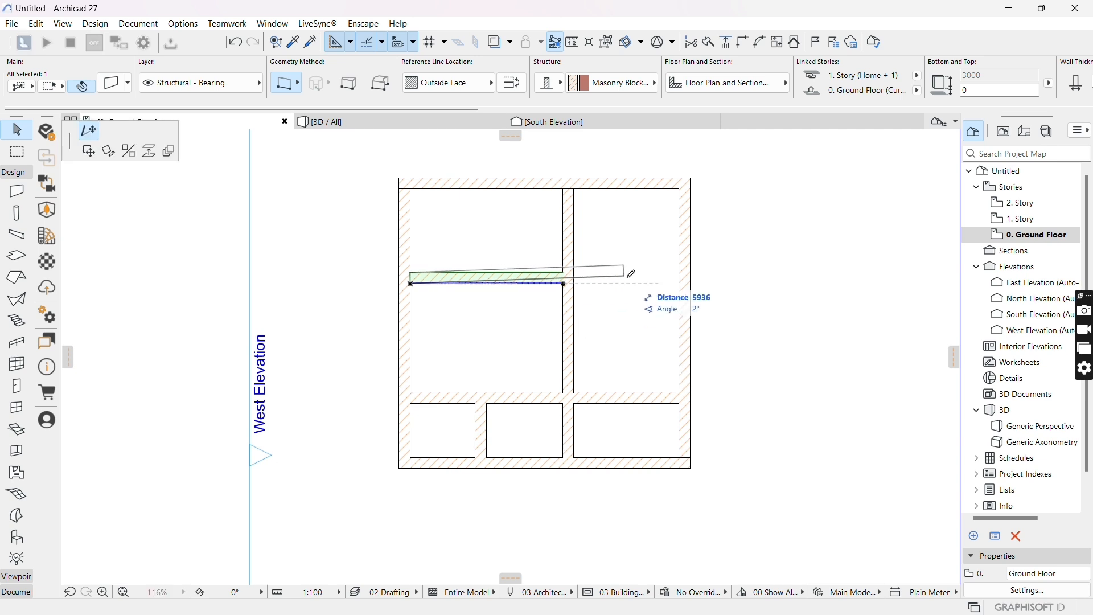
pyautogui.click(684, 290)
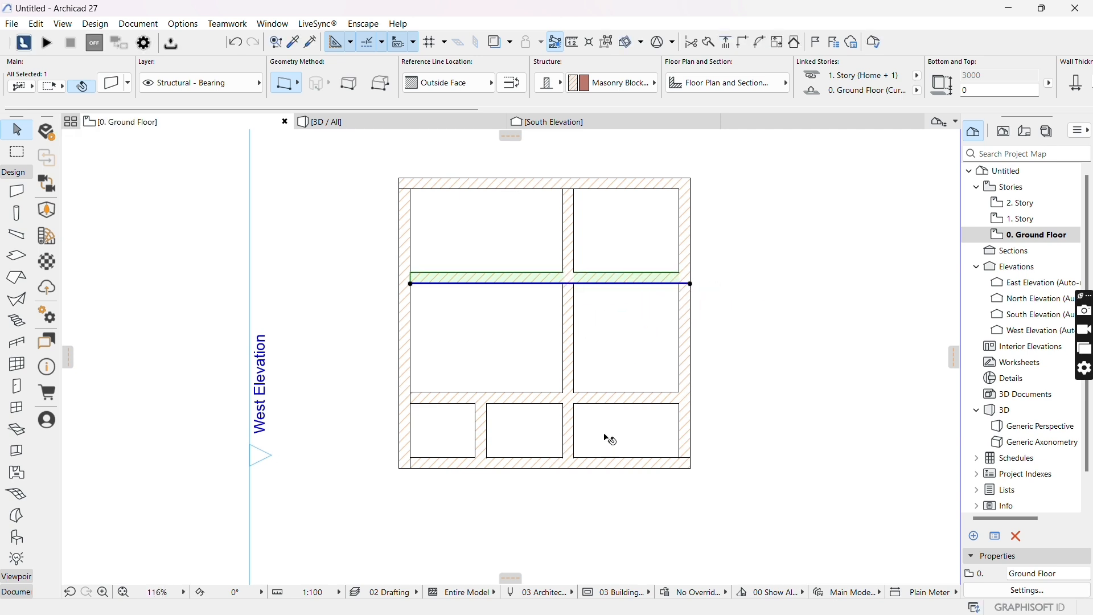
pyautogui.click(775, 296)
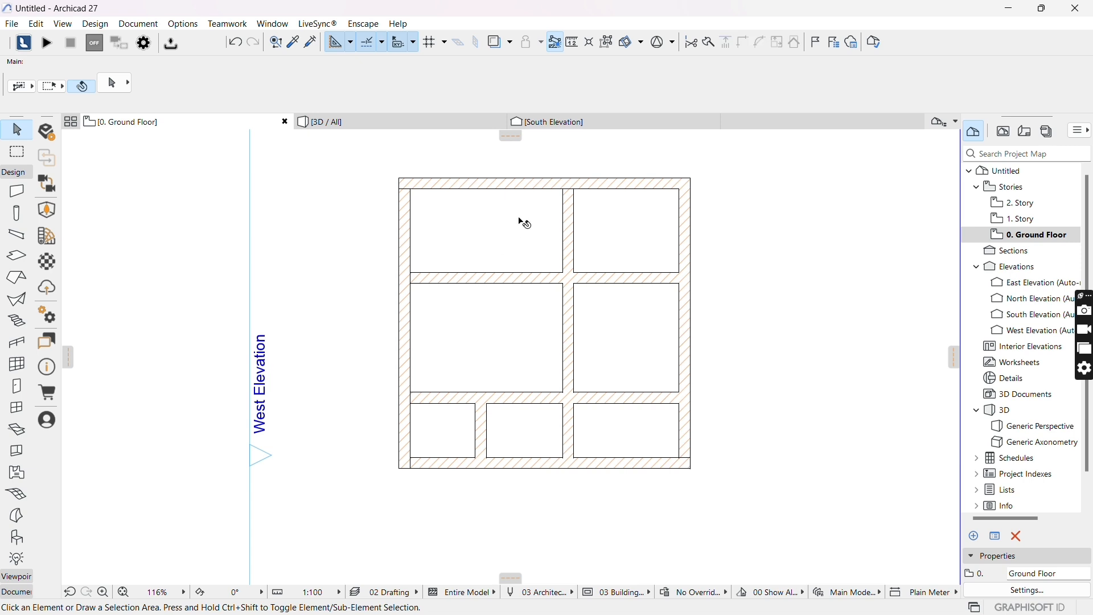
# - Stretch the north end of the long north-south interior wall to the outer face of the north exterior wall
pyautogui.click(574, 209)
pyautogui.click(564, 189)
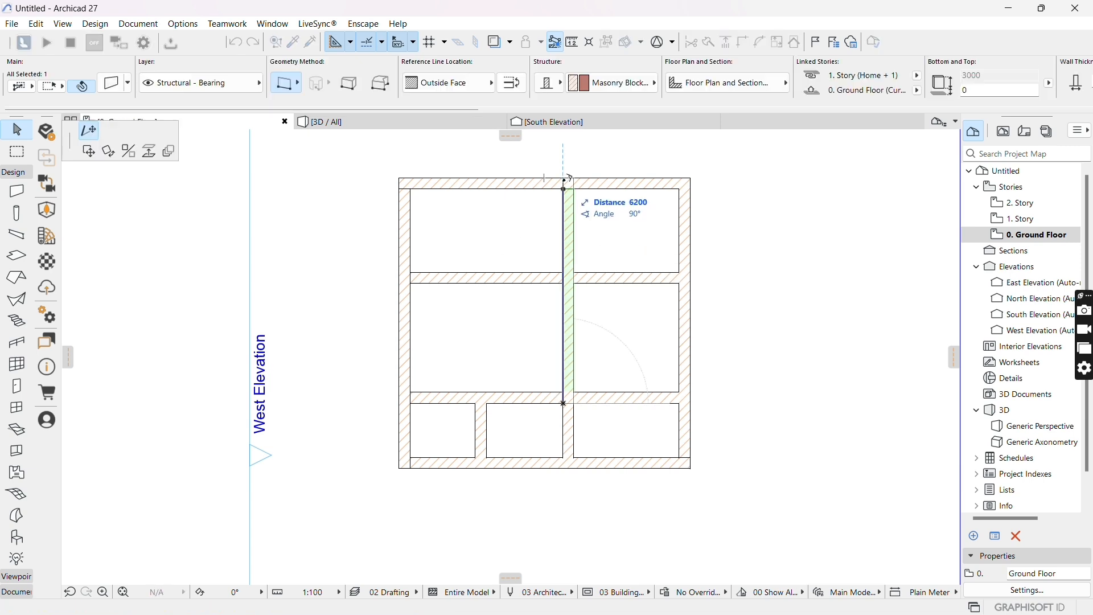
pyautogui.click(567, 181)
pyautogui.click(590, 378)
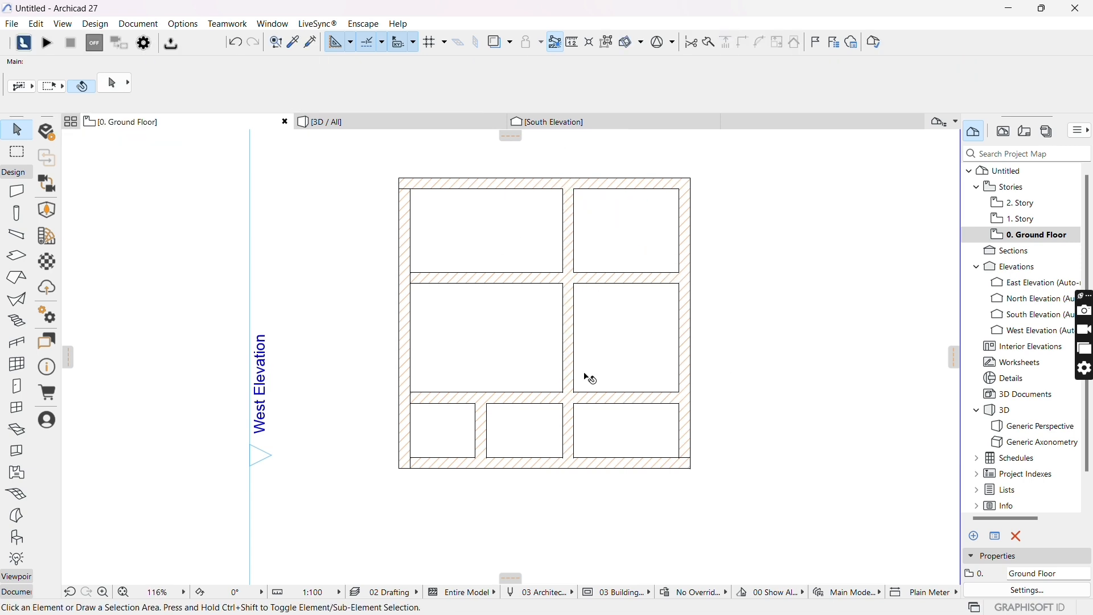
pyautogui.click(416, 464)
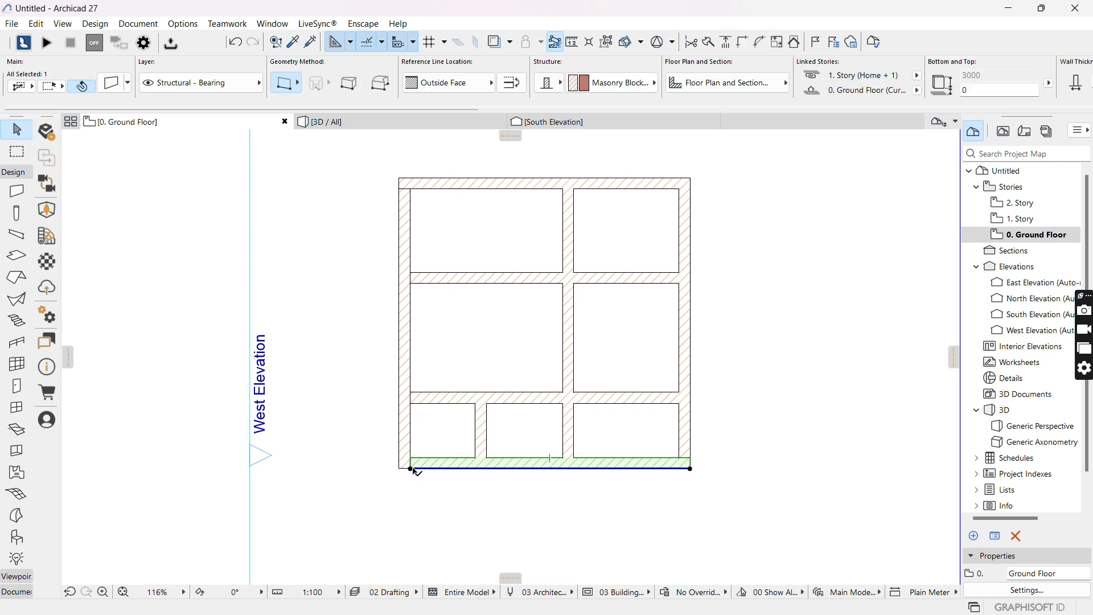
pyautogui.click(410, 466)
pyautogui.click(410, 465)
# - In the door default settings, give the hinged Door 27 a Style 3 leaf and Handle 9
pyautogui.doubleClick(17, 390)
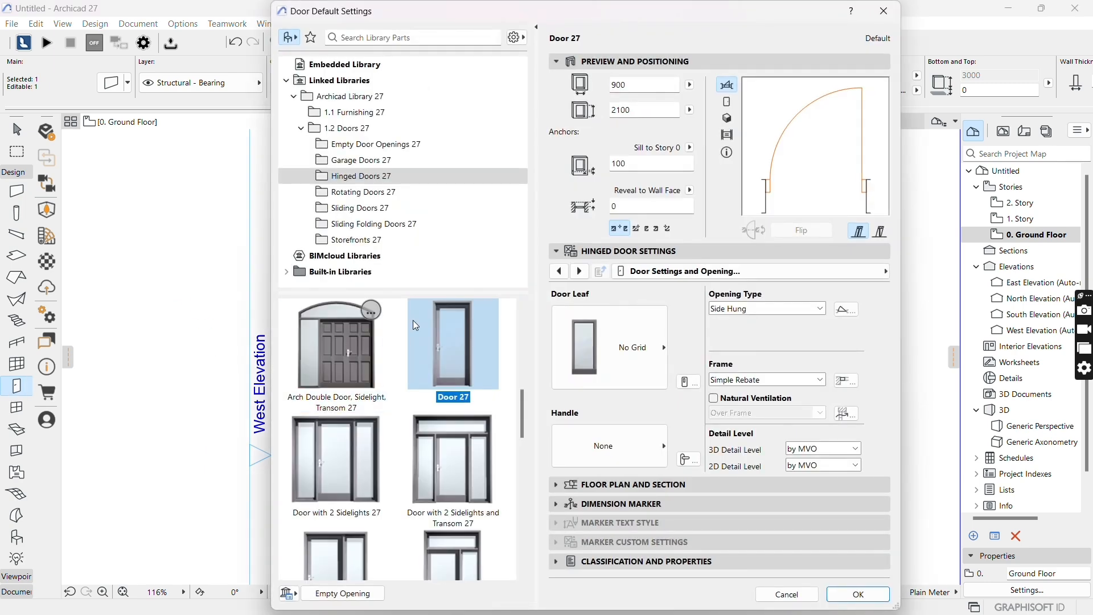
pyautogui.click(619, 354)
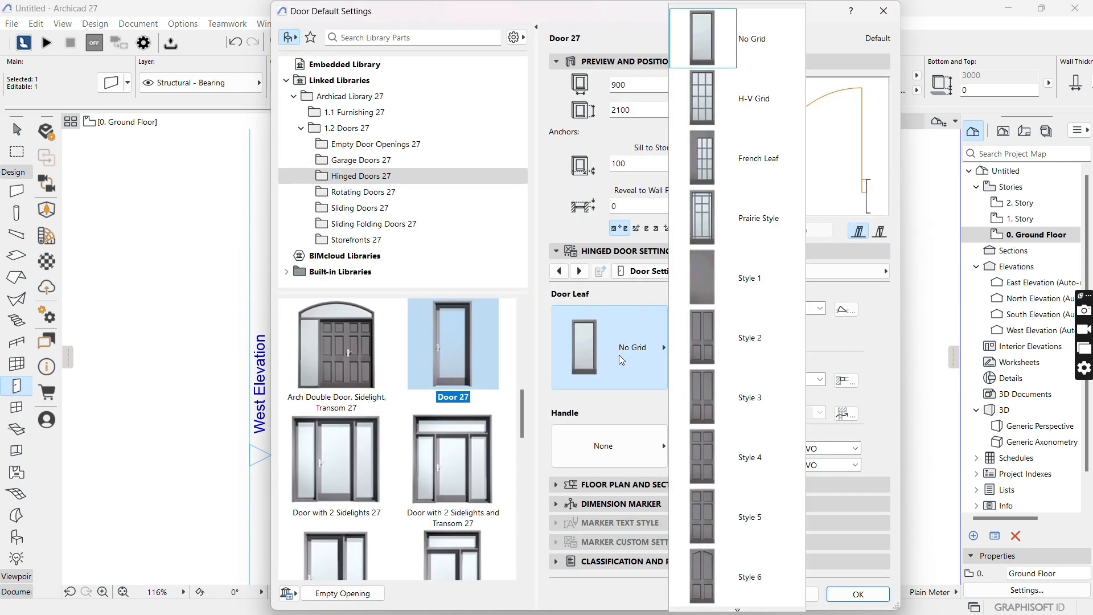
pyautogui.click(709, 411)
pyautogui.click(639, 457)
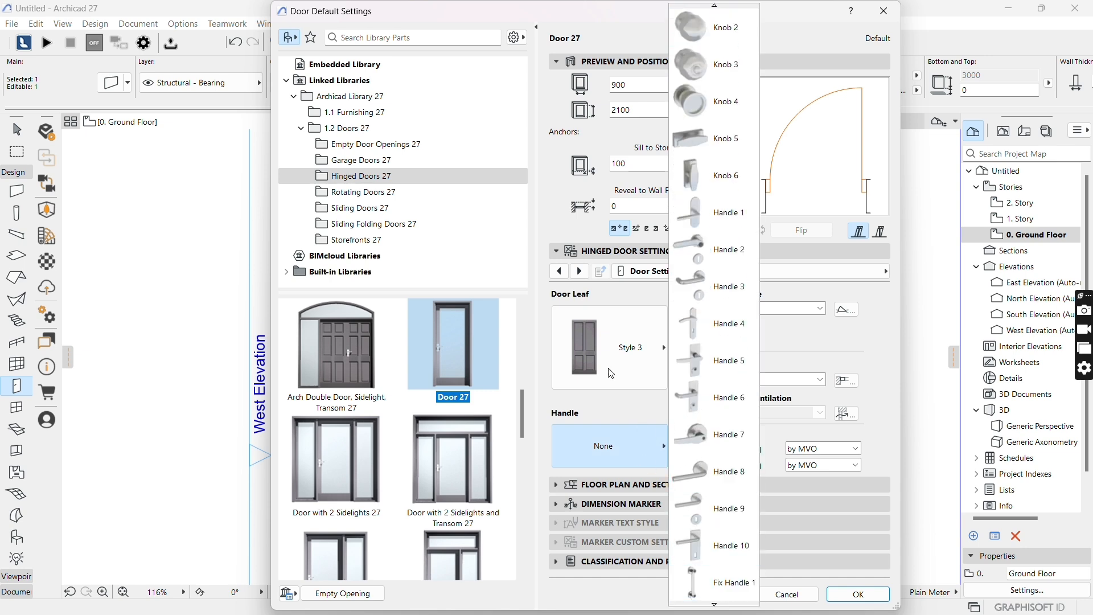
pyautogui.click(621, 313)
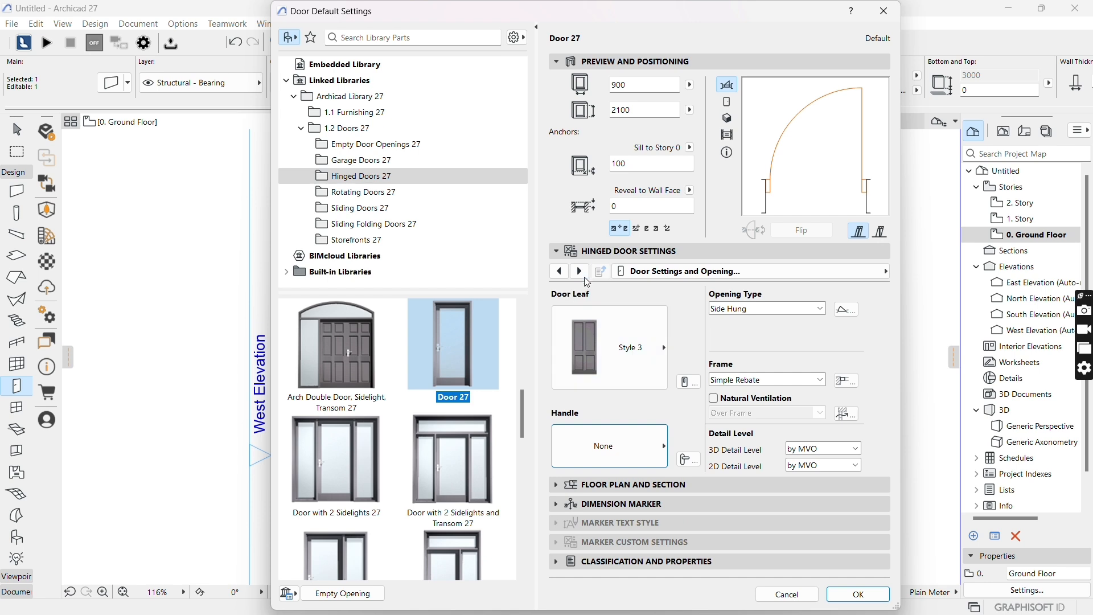
pyautogui.click(635, 443)
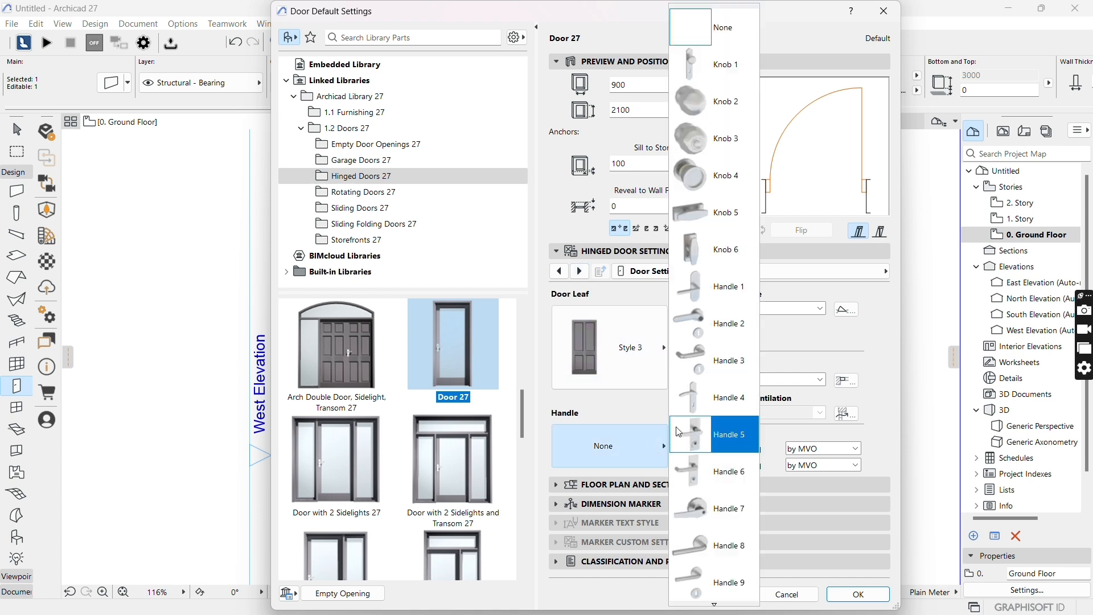
pyautogui.click(693, 592)
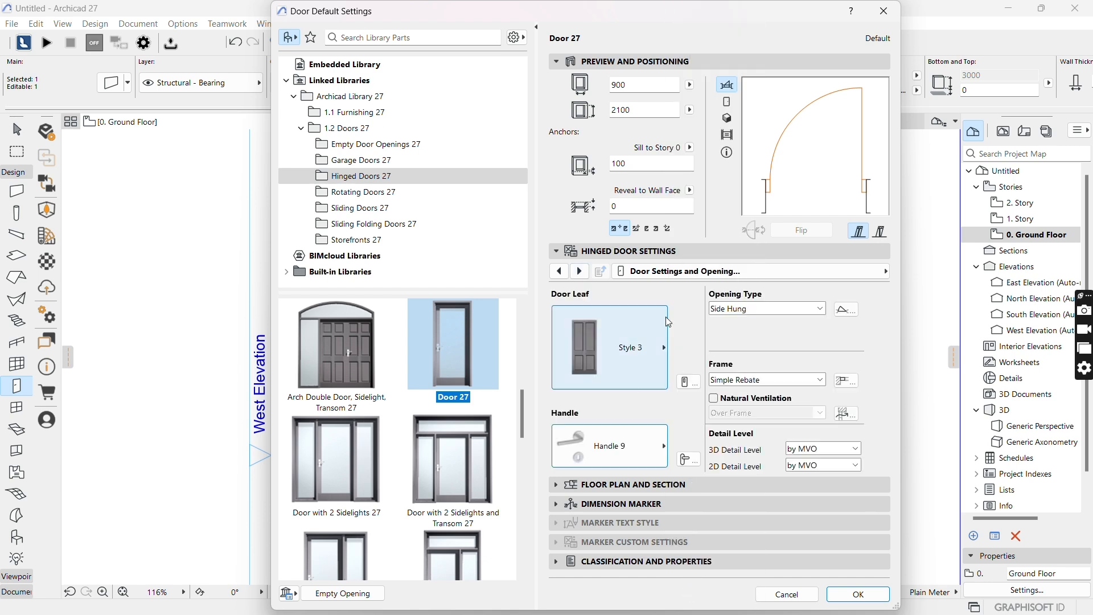
# - Set the hinged door's uniform frame width to 75 mm
pyautogui.click(580, 272)
pyautogui.click(673, 401)
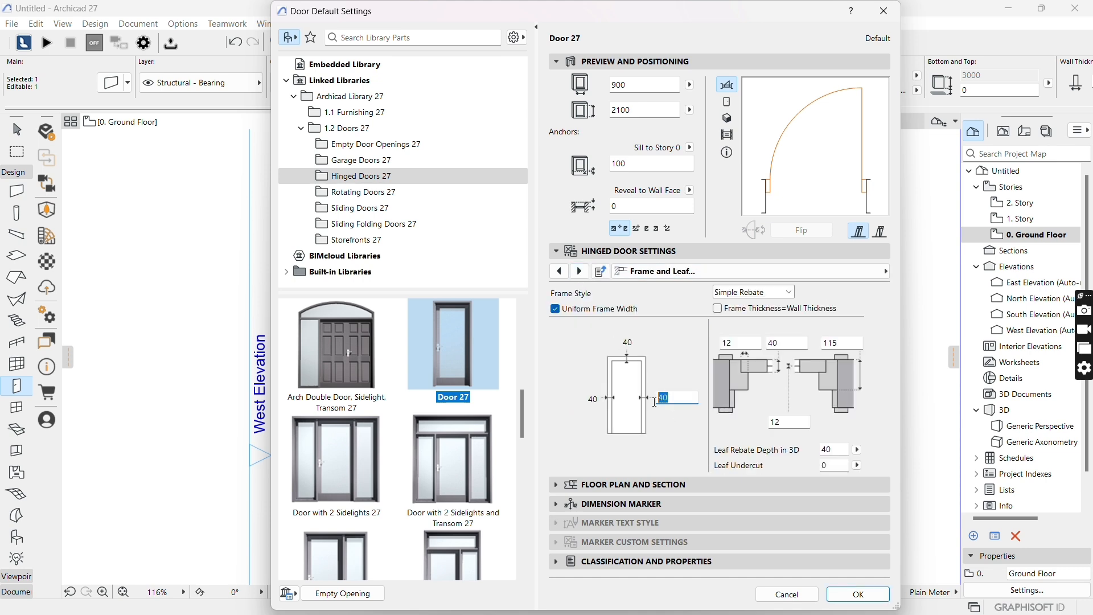
pyautogui.write('50')
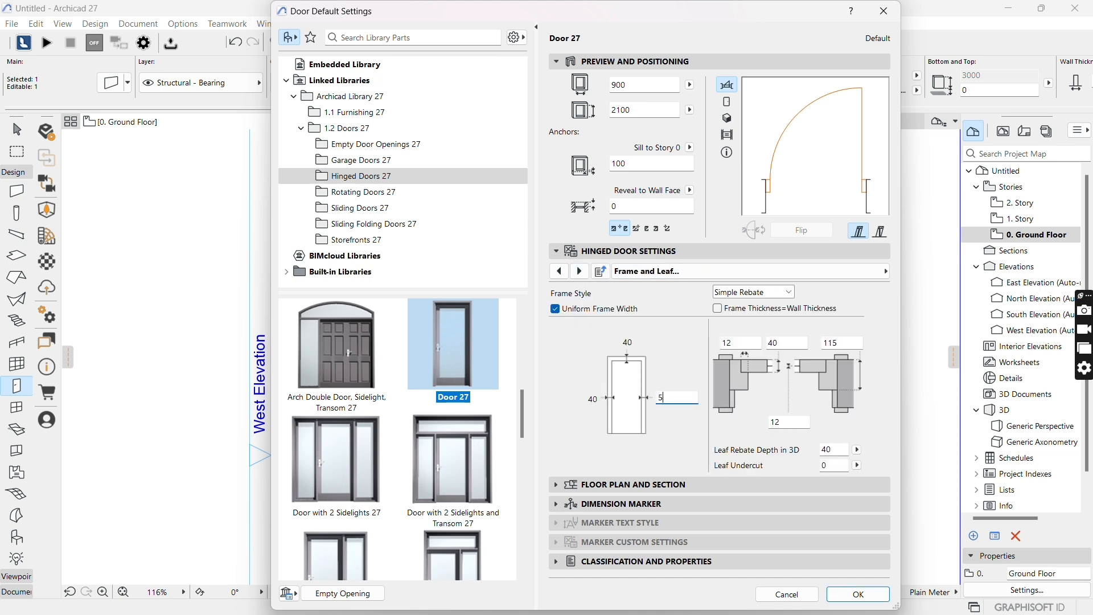
pyautogui.press('Return')
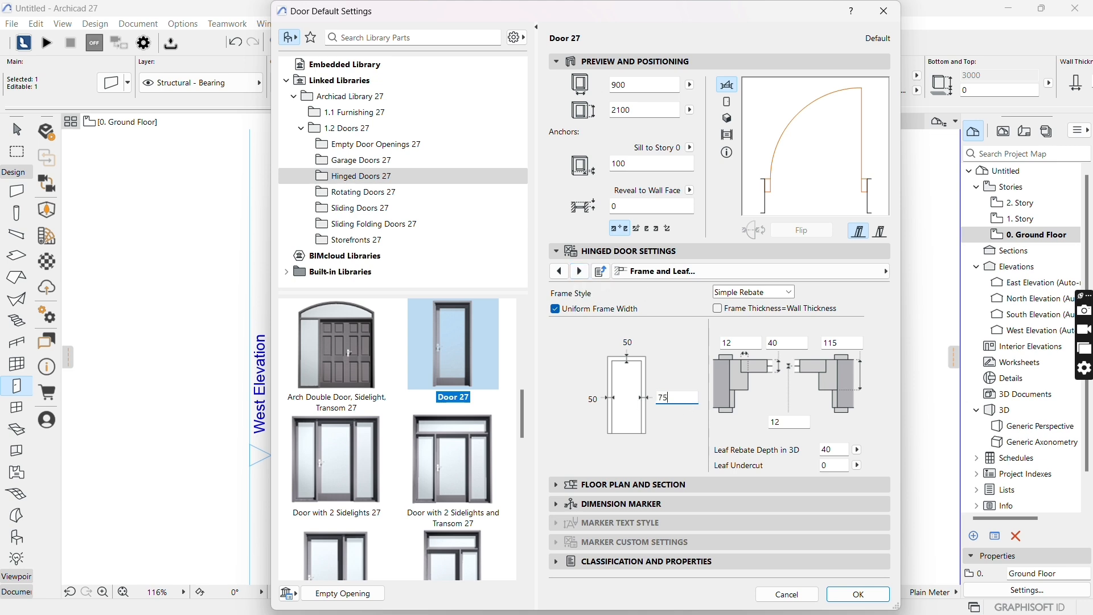
# - Turn on Uniform Door Surfaces in the door's model attributes and set the frame and leaf surfaces to Metal - Iron
pyautogui.click(579, 274)
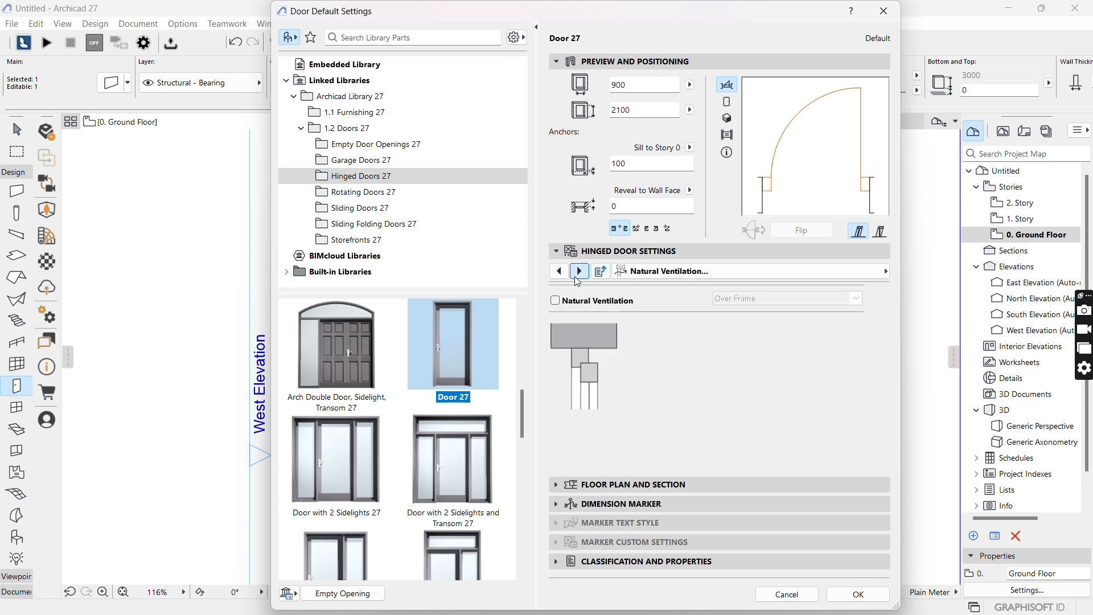
pyautogui.click(579, 273)
pyautogui.click(579, 272)
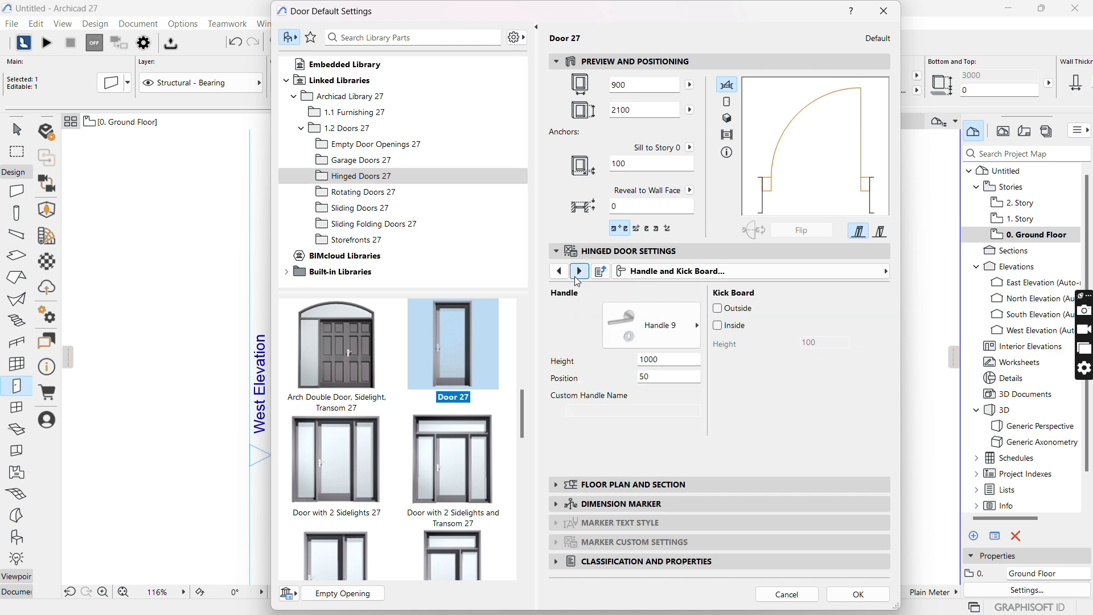
pyautogui.click(579, 272)
pyautogui.click(579, 272)
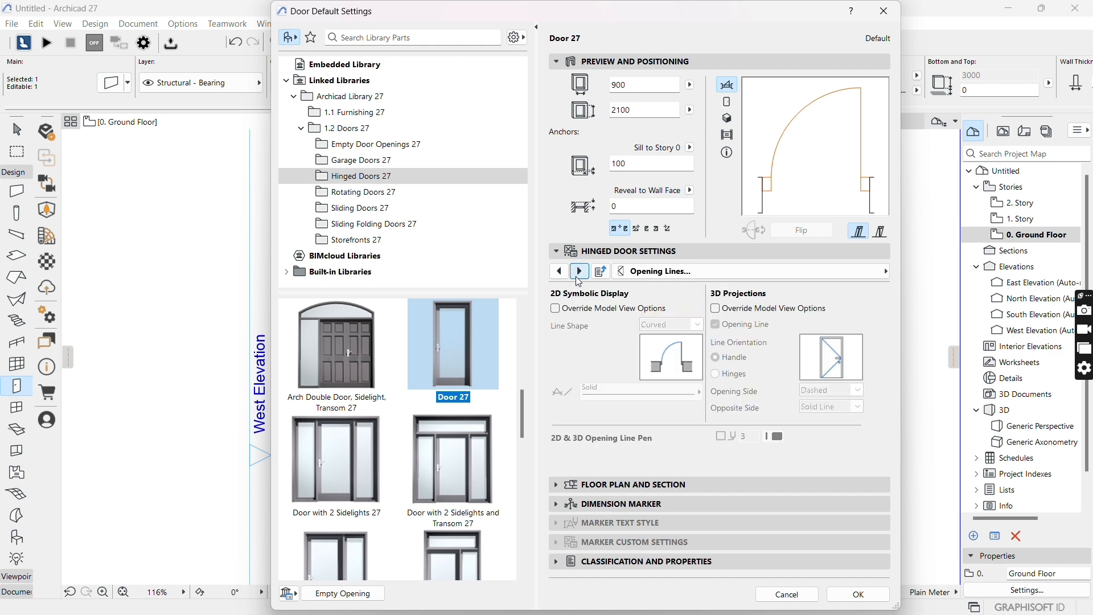
pyautogui.click(579, 272)
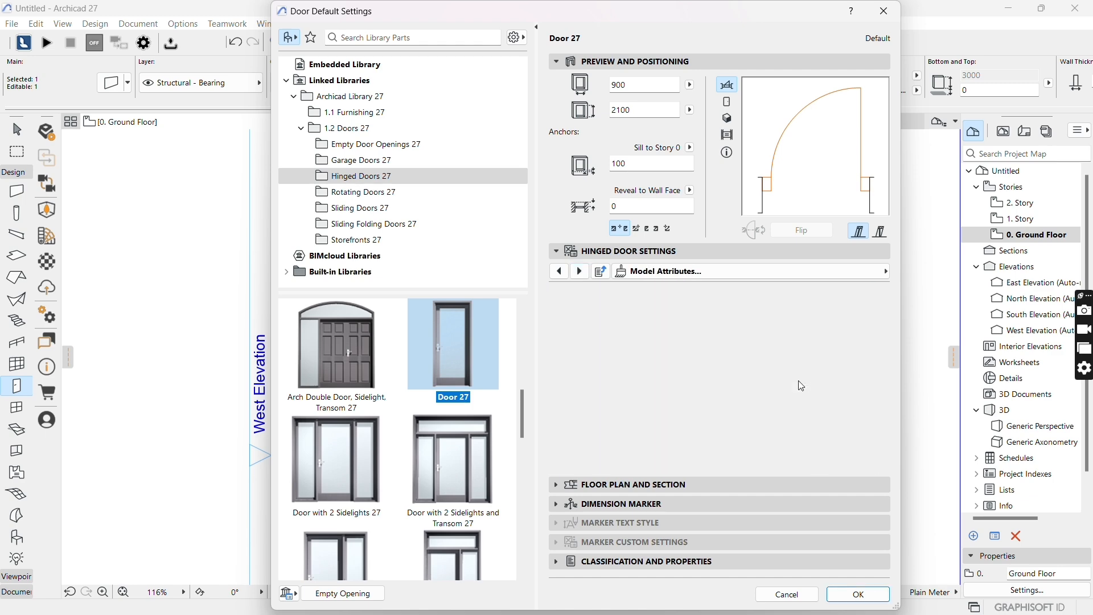
pyautogui.click(799, 377)
pyautogui.click(856, 391)
pyautogui.write('m')
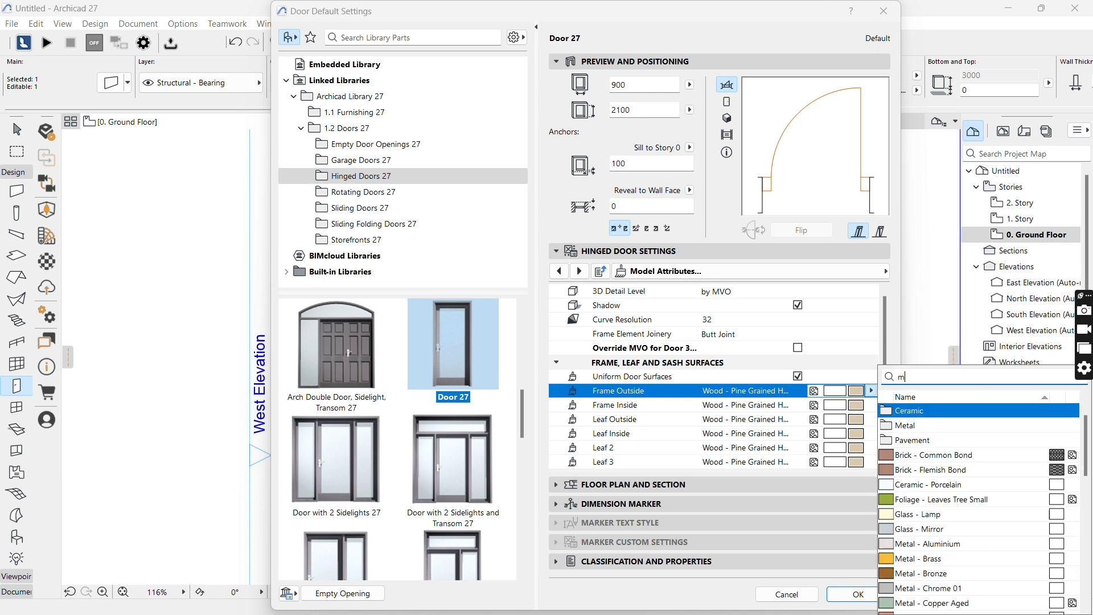
pyautogui.write('et')
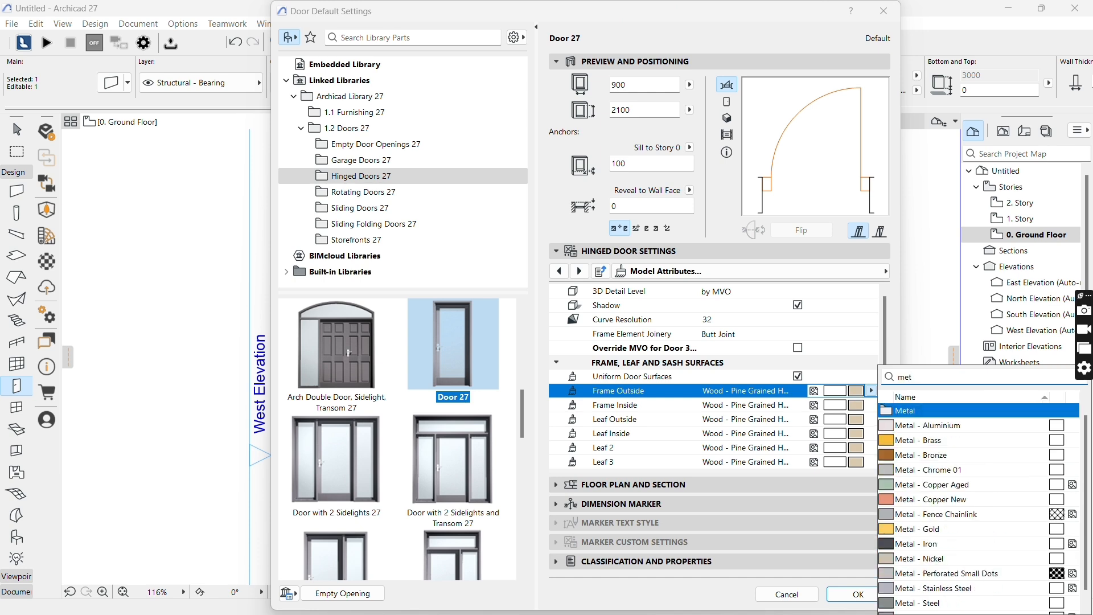
pyautogui.write('al')
pyautogui.click(939, 603)
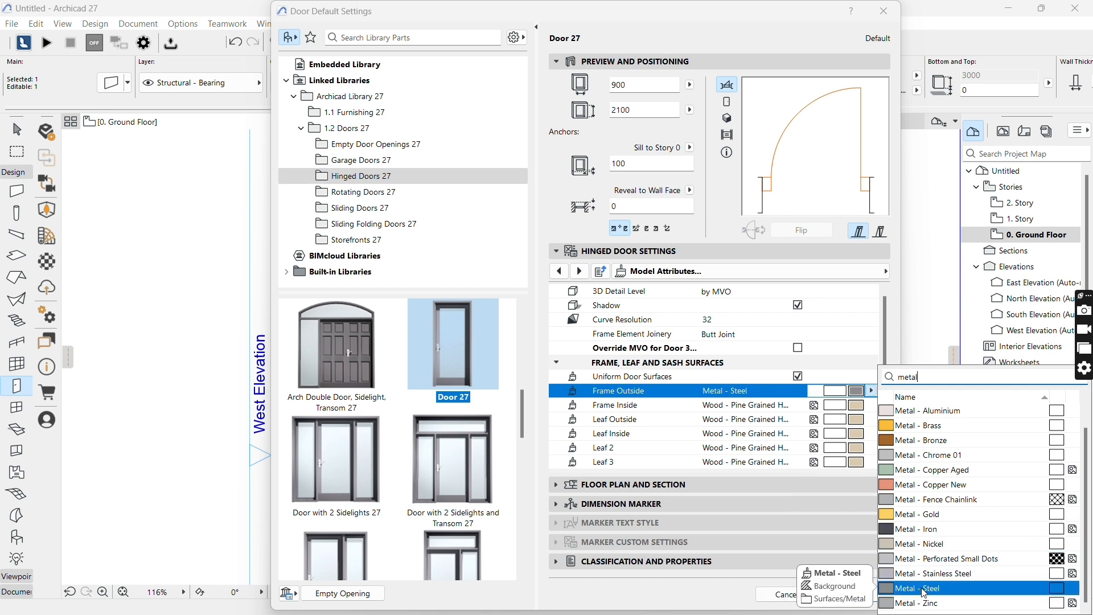
pyautogui.click(923, 529)
pyautogui.scroll(-3, 733, 342)
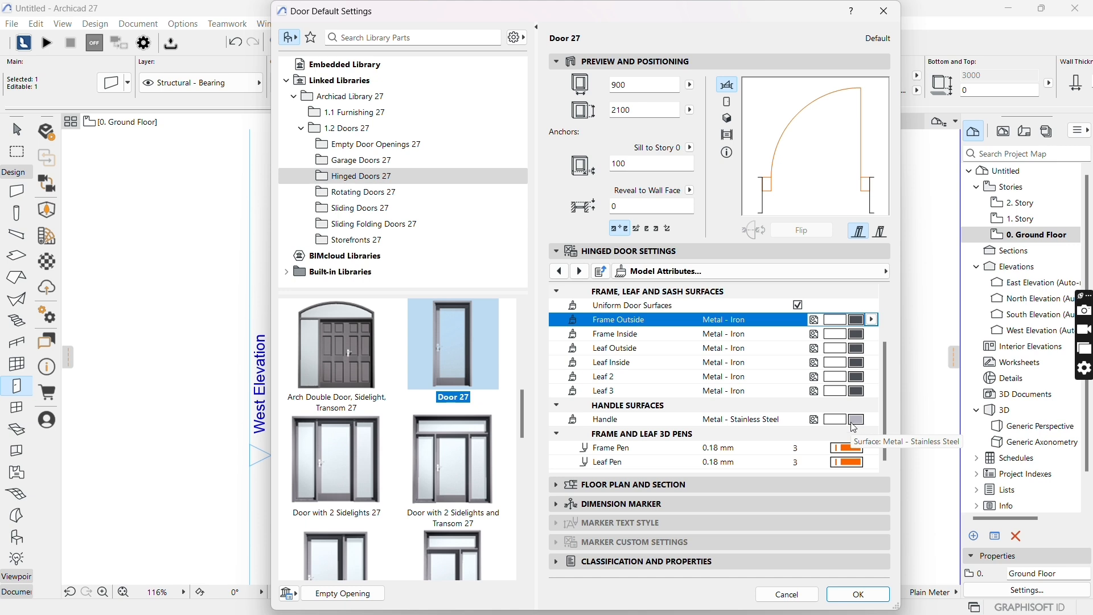
# - Review the hinged door's reveal, threshold, casing and sunshade settings in the door defaults
pyautogui.click(579, 271)
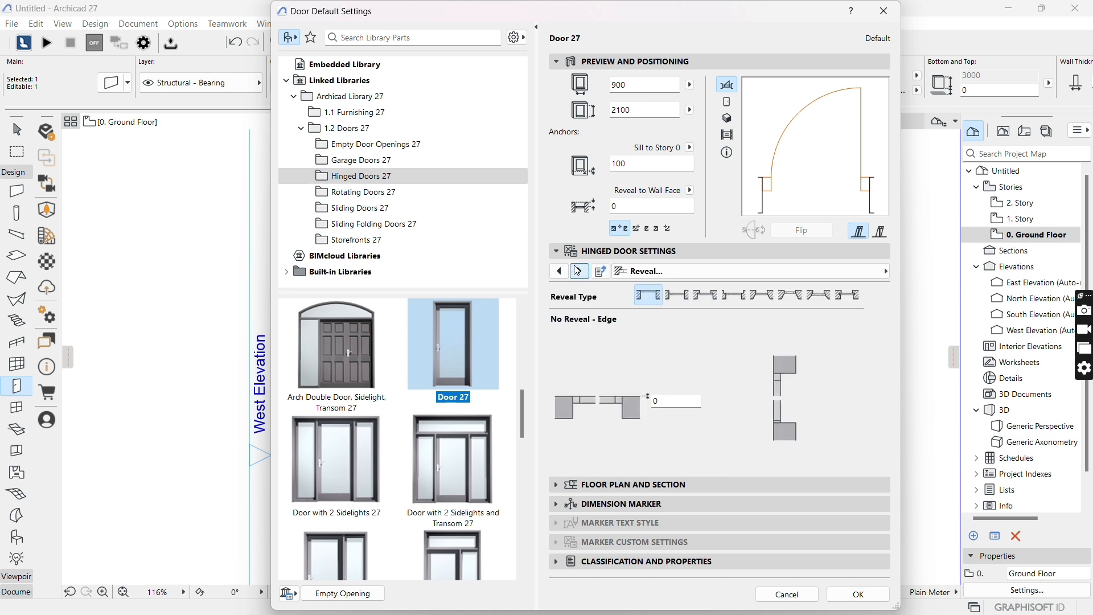
pyautogui.click(579, 271)
pyautogui.click(580, 272)
pyautogui.click(580, 272)
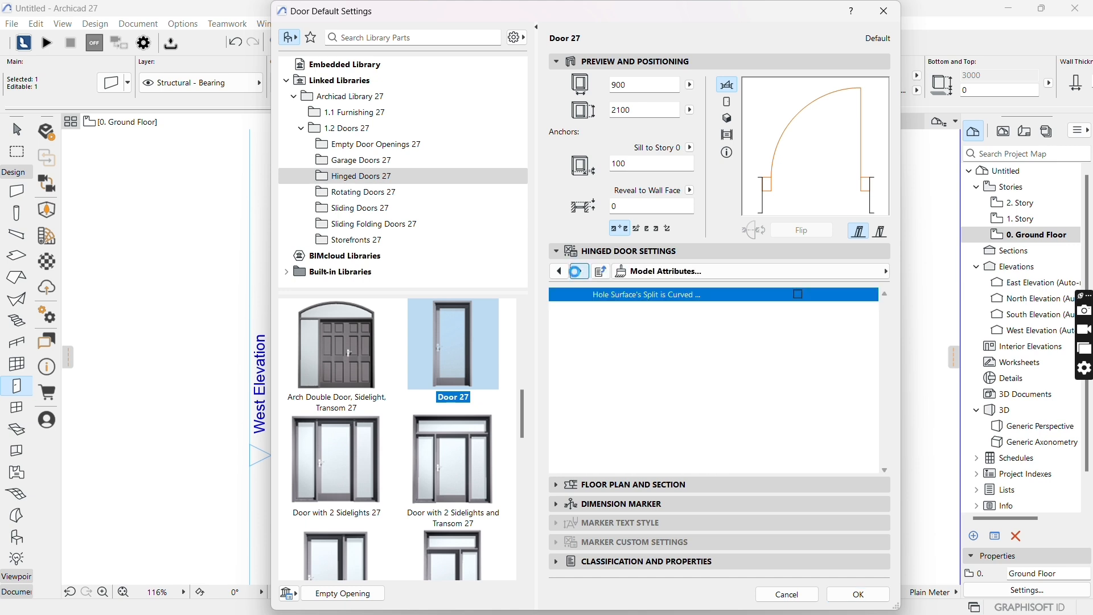
pyautogui.click(579, 272)
pyautogui.click(579, 273)
pyautogui.click(579, 272)
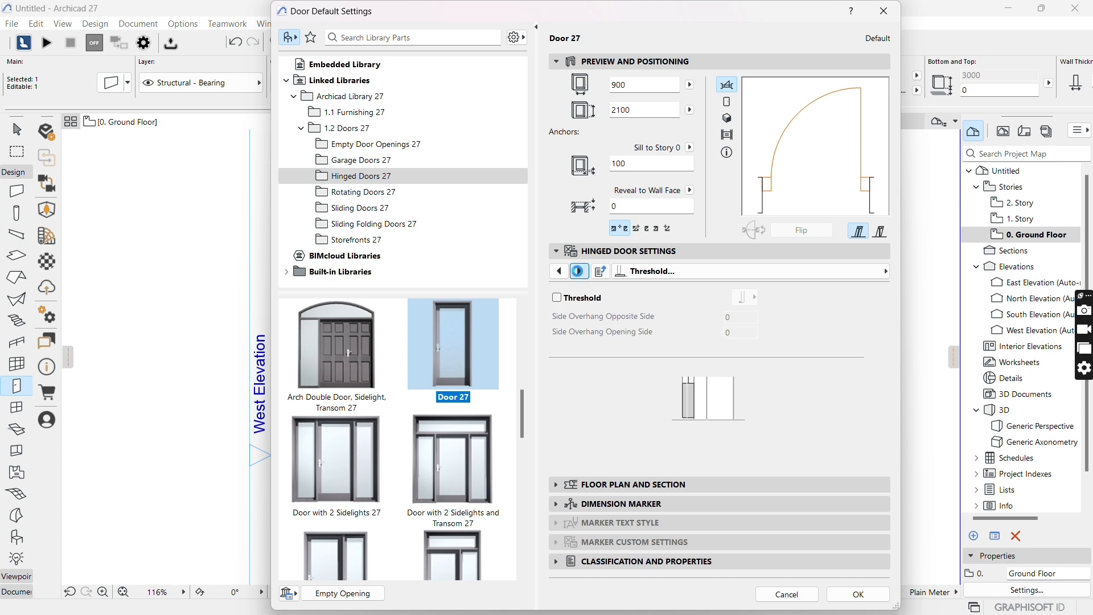
pyautogui.click(579, 272)
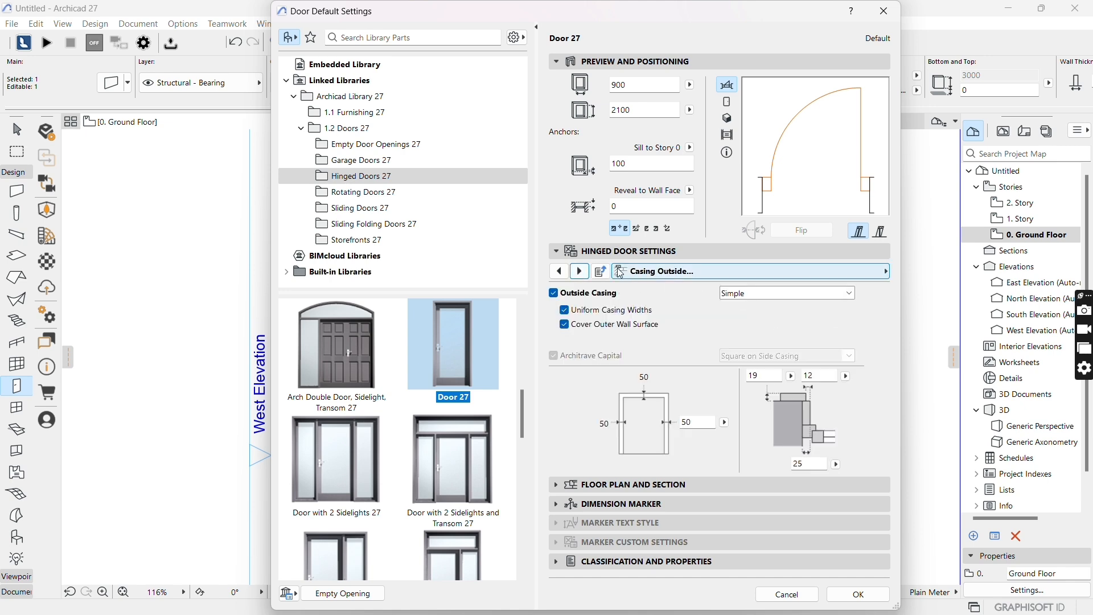
pyautogui.click(579, 272)
pyautogui.click(580, 272)
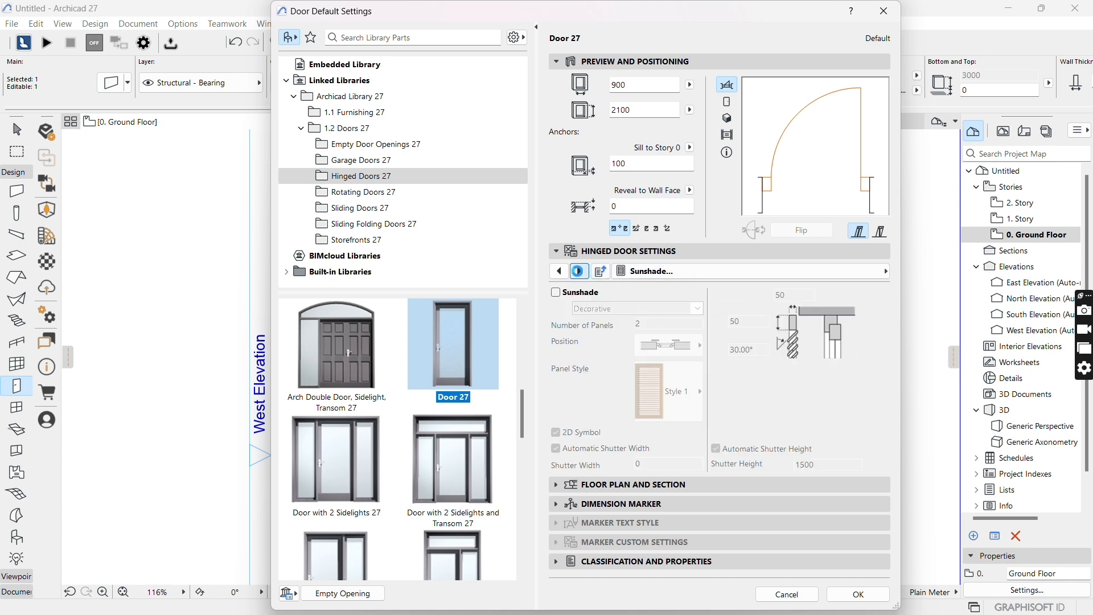
pyautogui.click(559, 271)
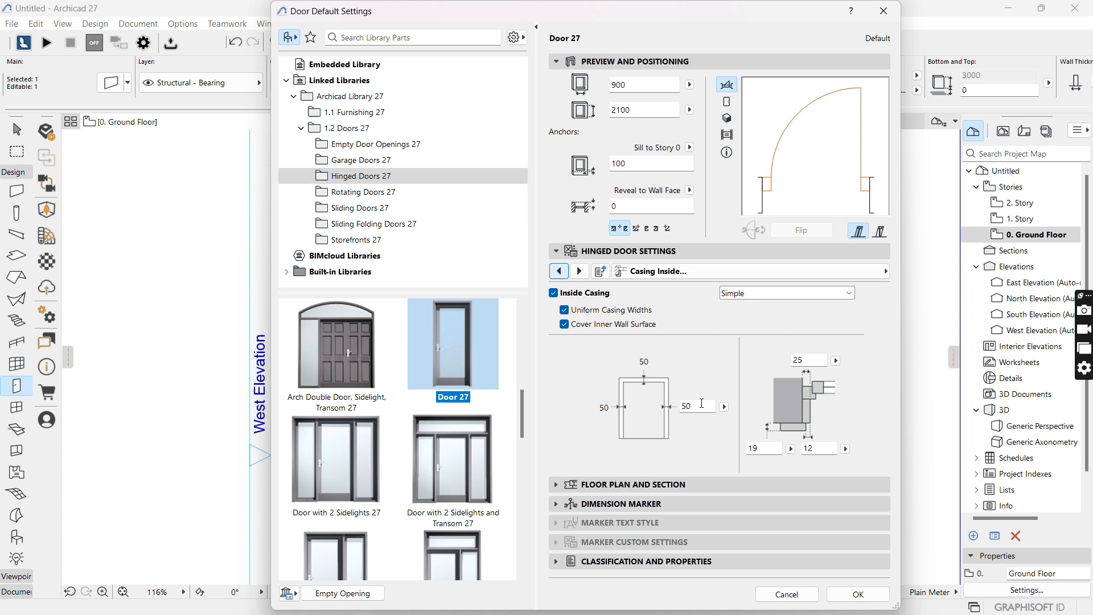
# - Set the door's uniform casing surfaces, outside and inside, to Metal - Iron and accept the door defaults
pyautogui.click(580, 273)
pyautogui.click(857, 321)
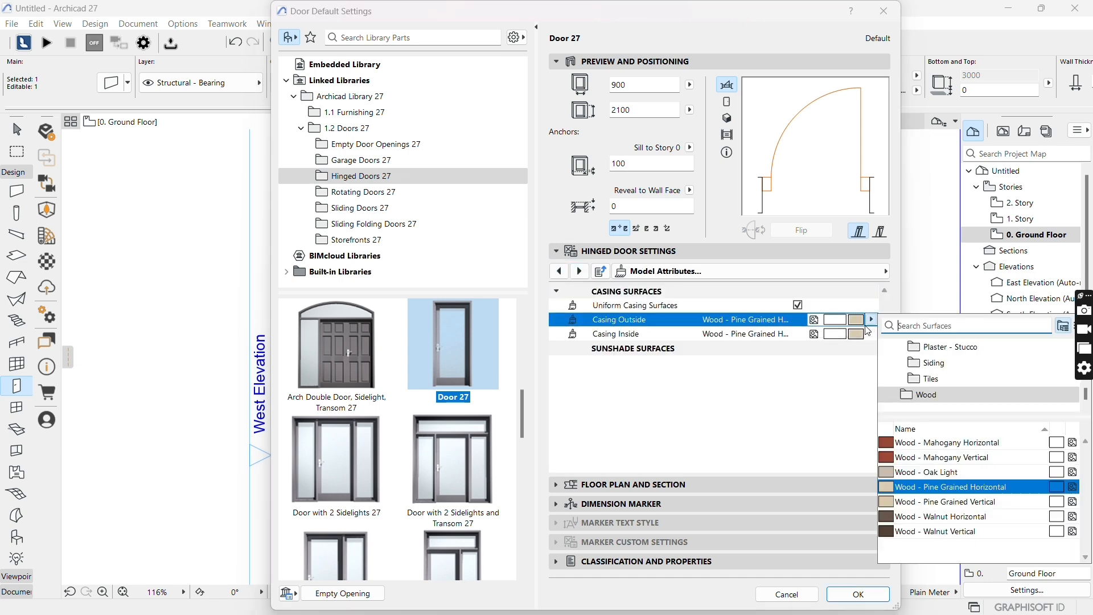
pyautogui.write('metal')
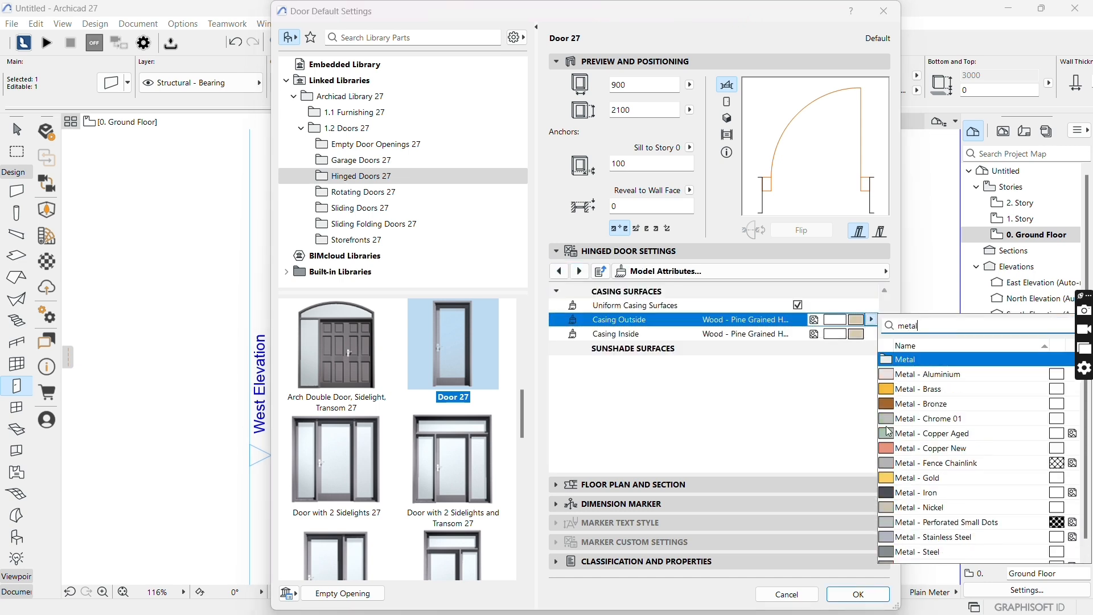
pyautogui.click(915, 492)
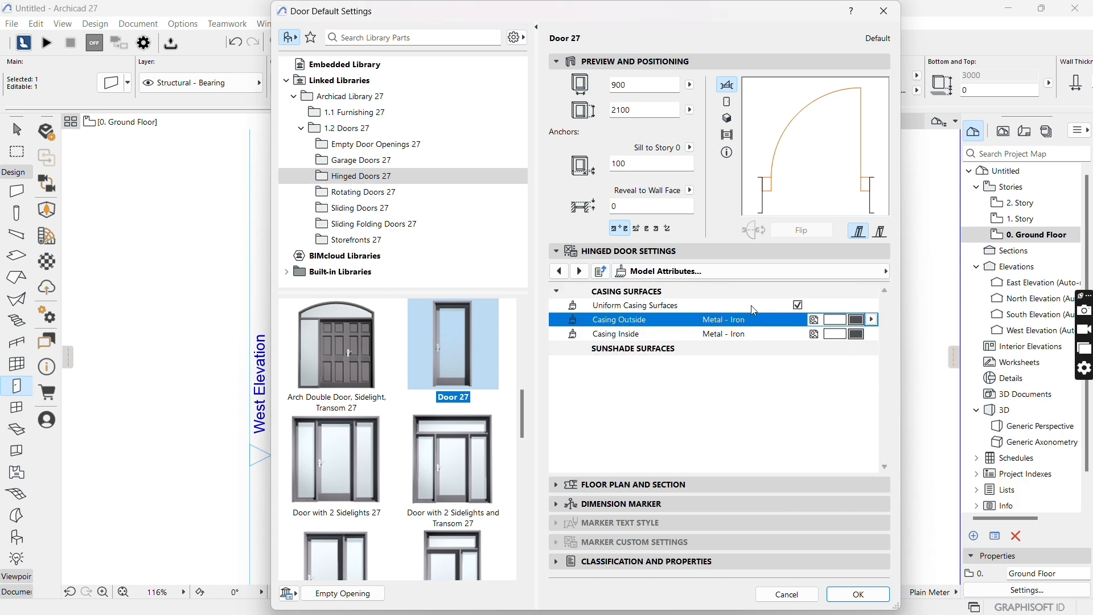
pyautogui.click(579, 271)
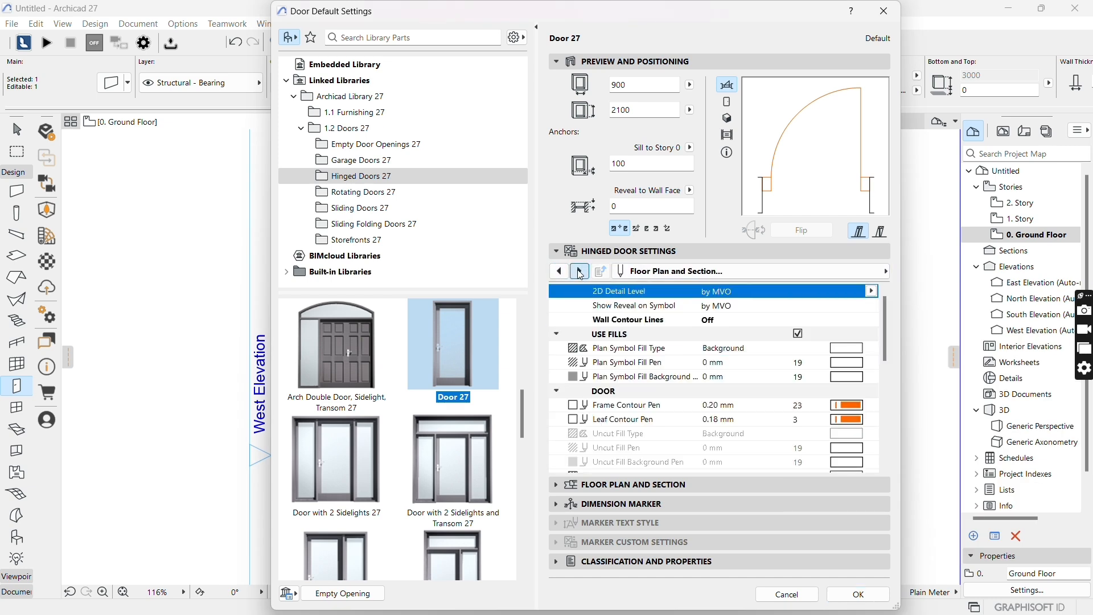
pyautogui.click(579, 271)
pyautogui.click(580, 271)
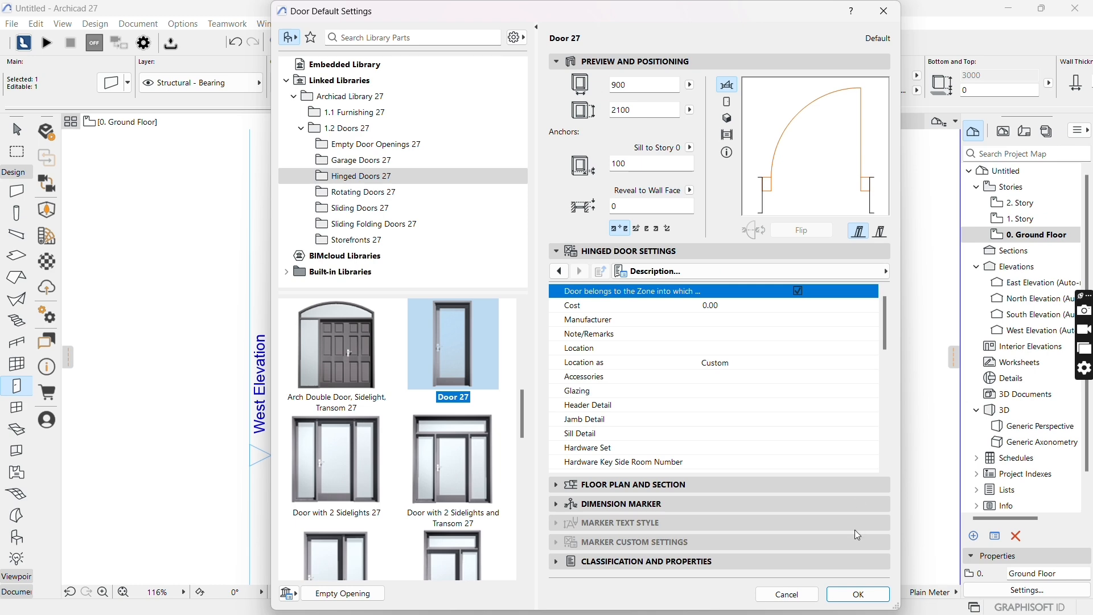
pyautogui.click(854, 593)
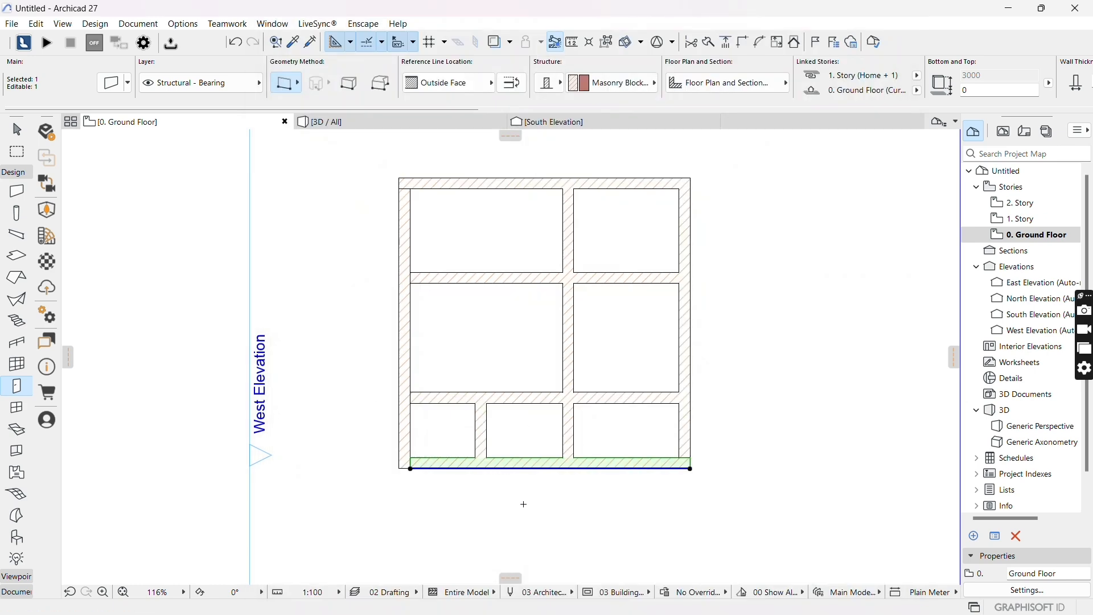
# - Place a 900 by 2100 hinged door in the southwest room's north wall, hinged on the west side and opening north
pyautogui.press('Escape')
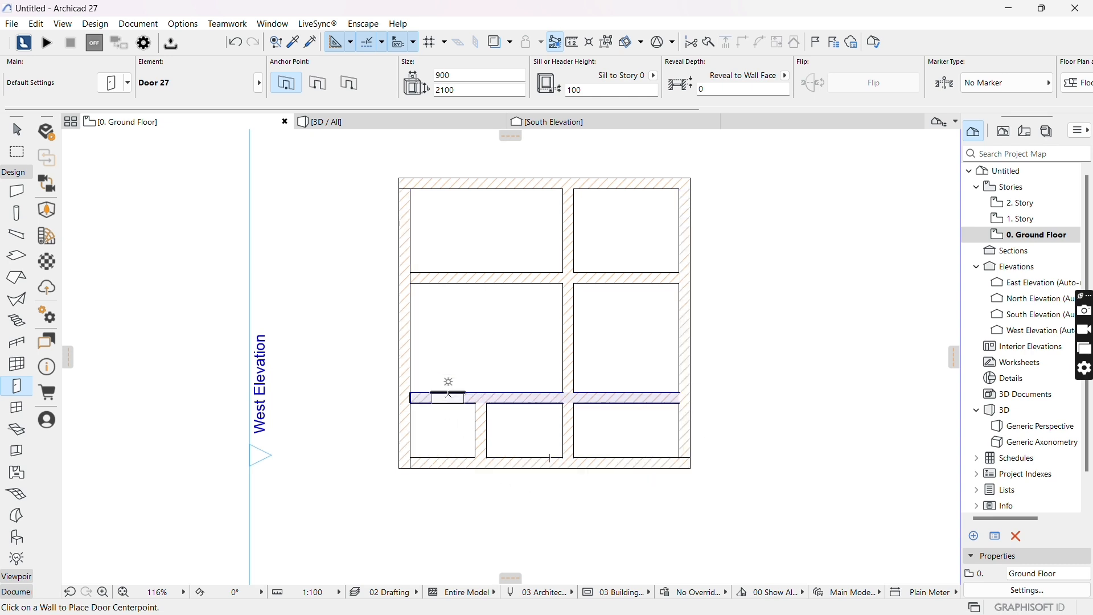
pyautogui.click(448, 393)
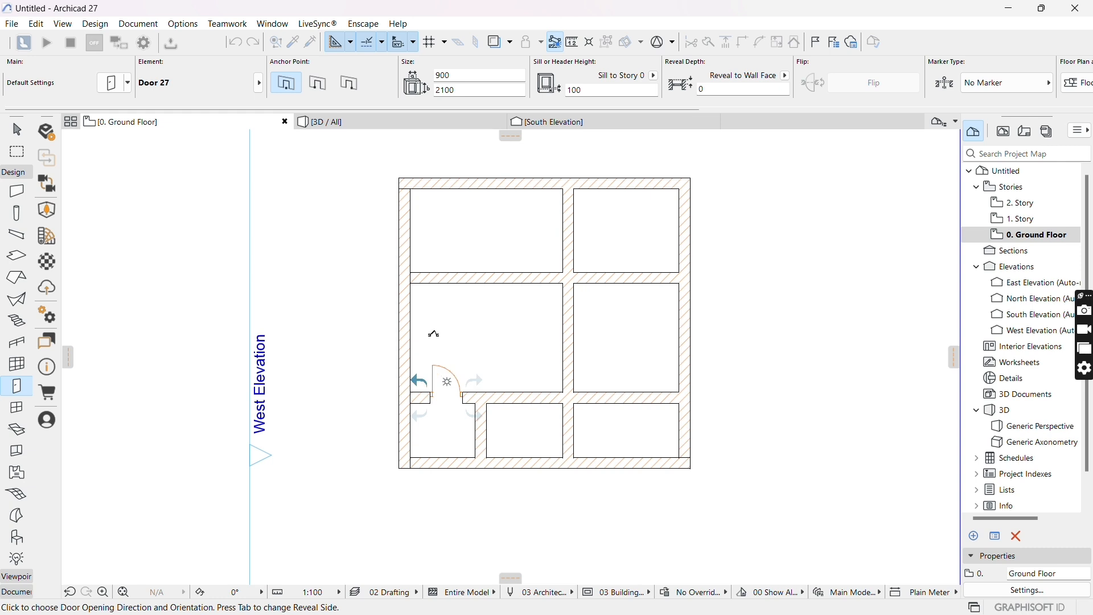
pyautogui.click(433, 333)
# - Move the southwest room's door so its west edge is 300 mm from the inner face of the west exterior wall
pyautogui.scroll(2, 451, 420)
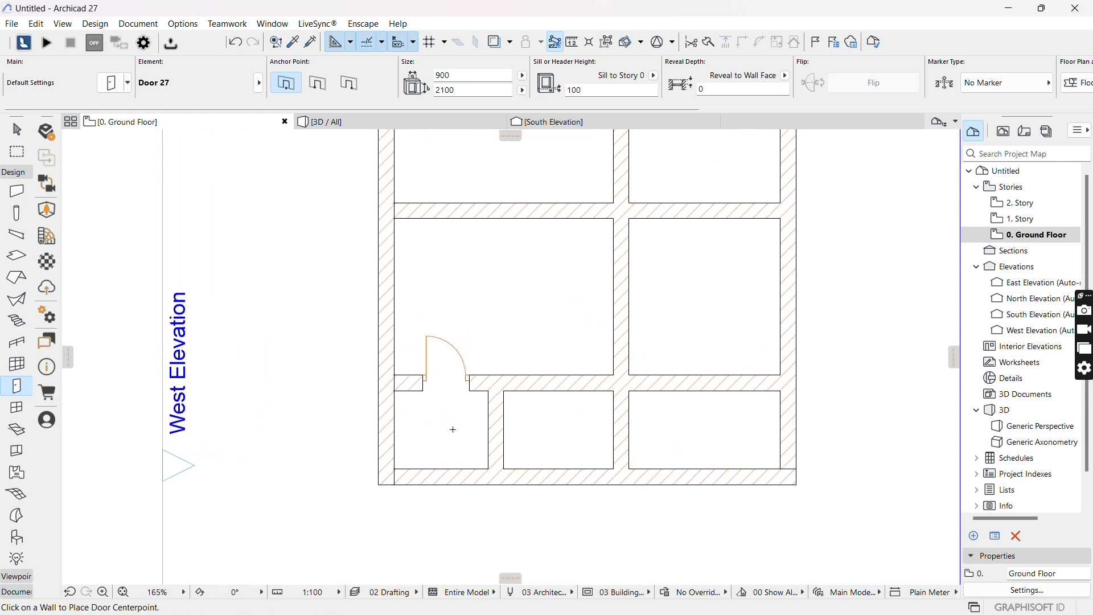
pyautogui.press('Escape')
pyautogui.click(427, 378)
pyautogui.click(427, 378)
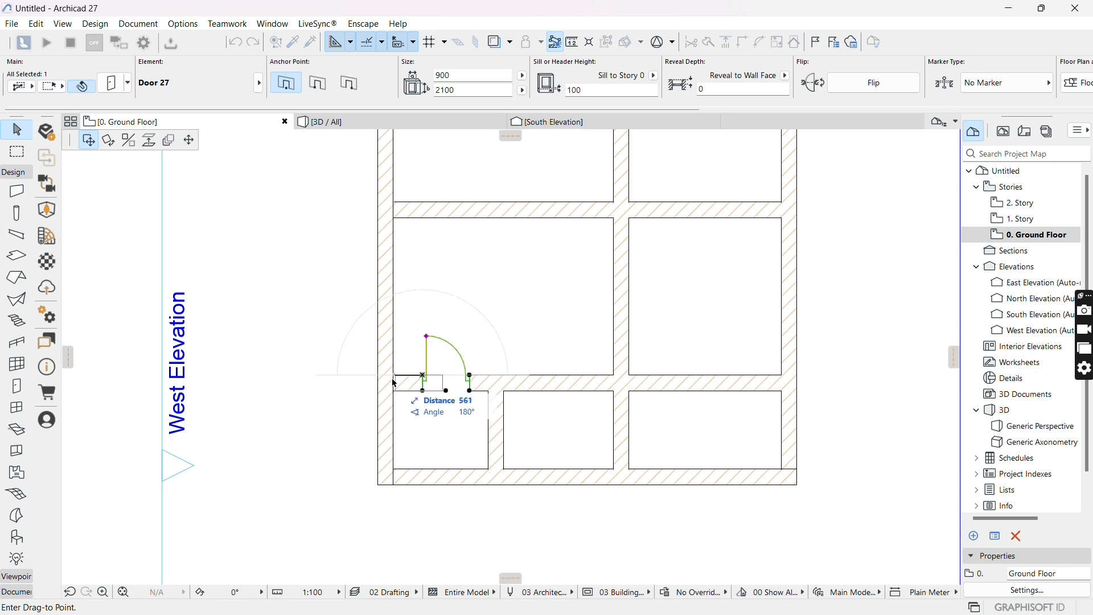
pyautogui.click(398, 378)
pyautogui.click(396, 377)
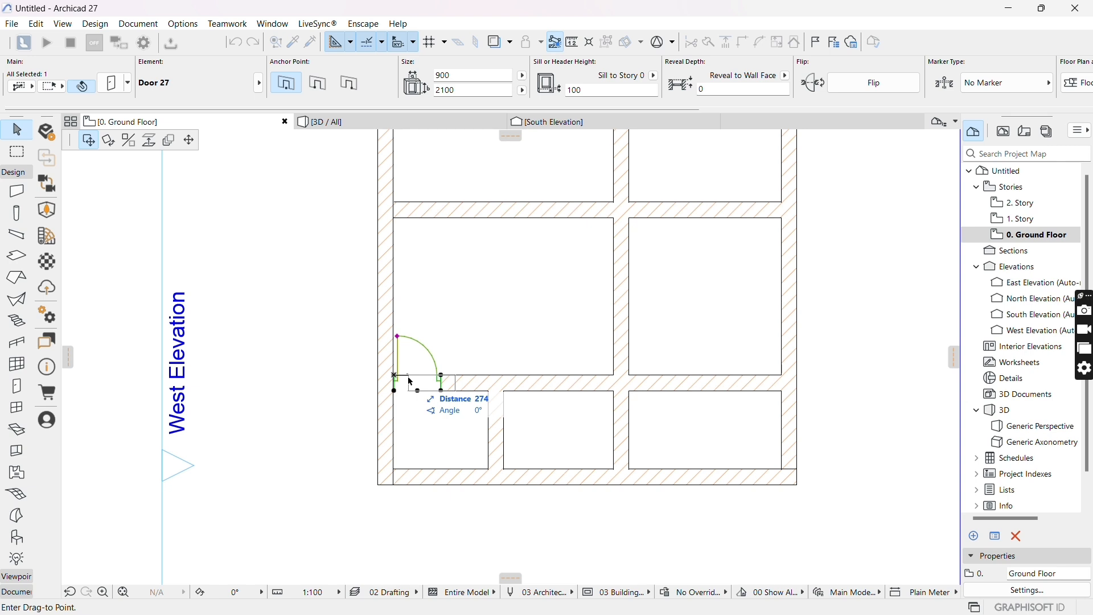
pyautogui.write('3')
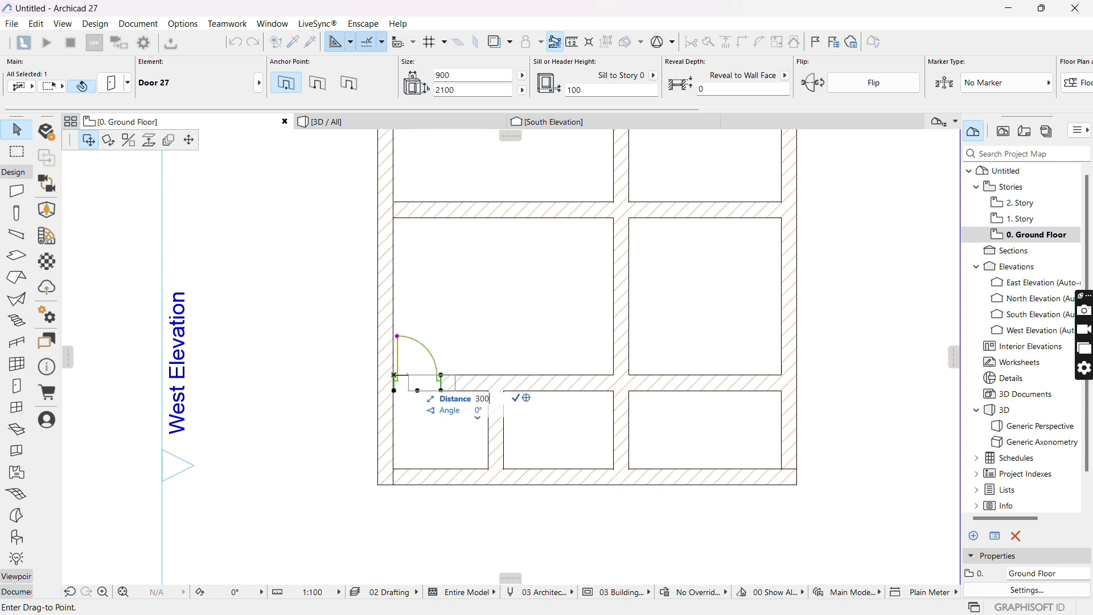
pyautogui.write('00')
pyautogui.press('Return')
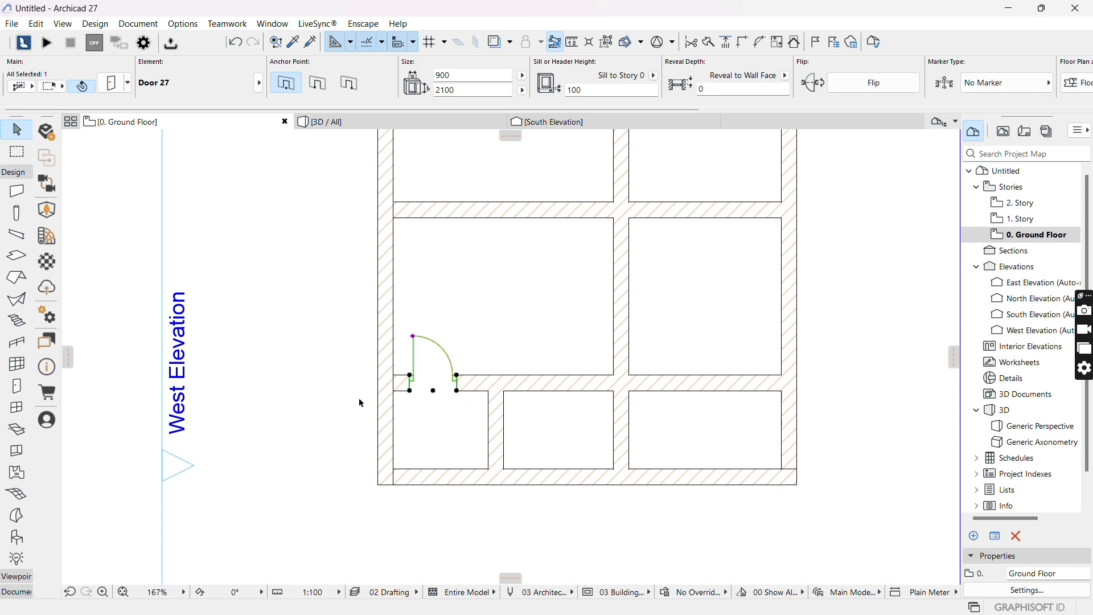
# - Place a Door 27 near the south end of the wall between the two middle-row rooms, hinged on the south side and opening east
pyautogui.click(17, 389)
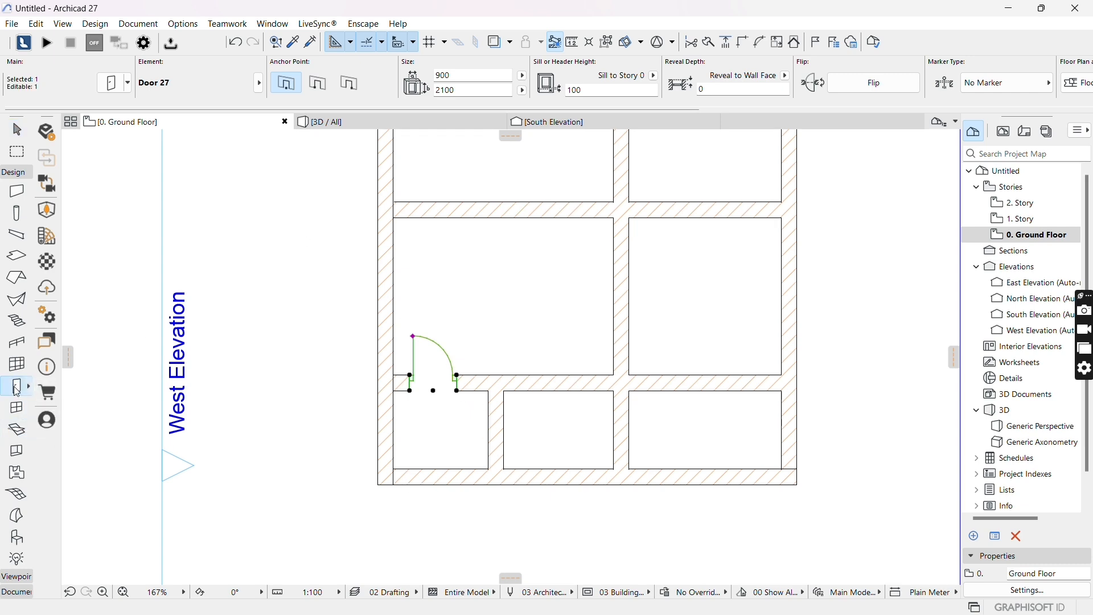
pyautogui.hotkey('ctrl', 't')
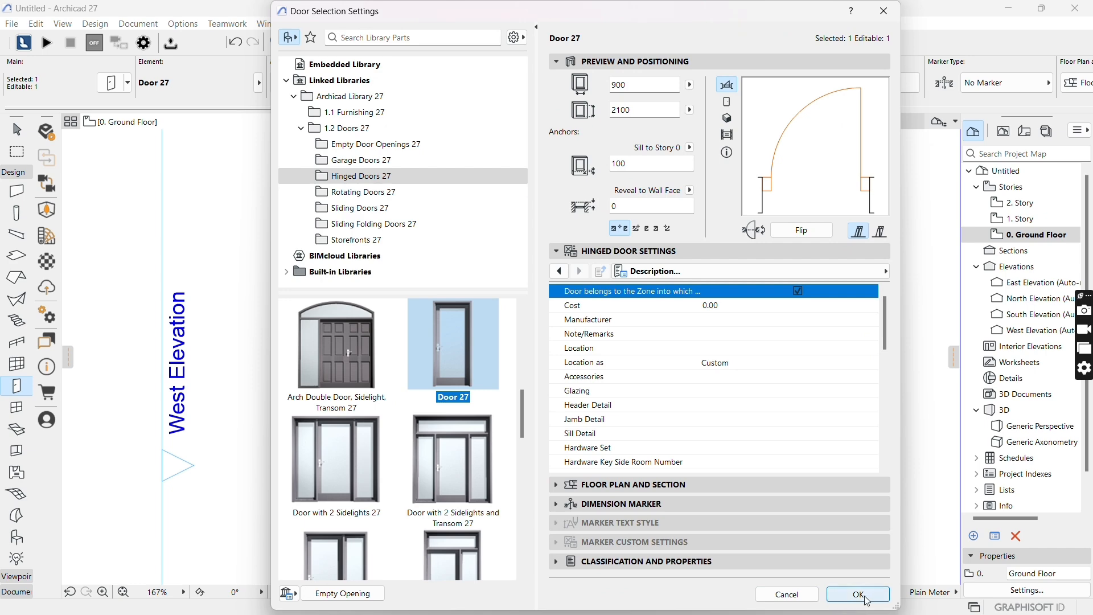
pyautogui.click(858, 596)
pyautogui.press('Escape')
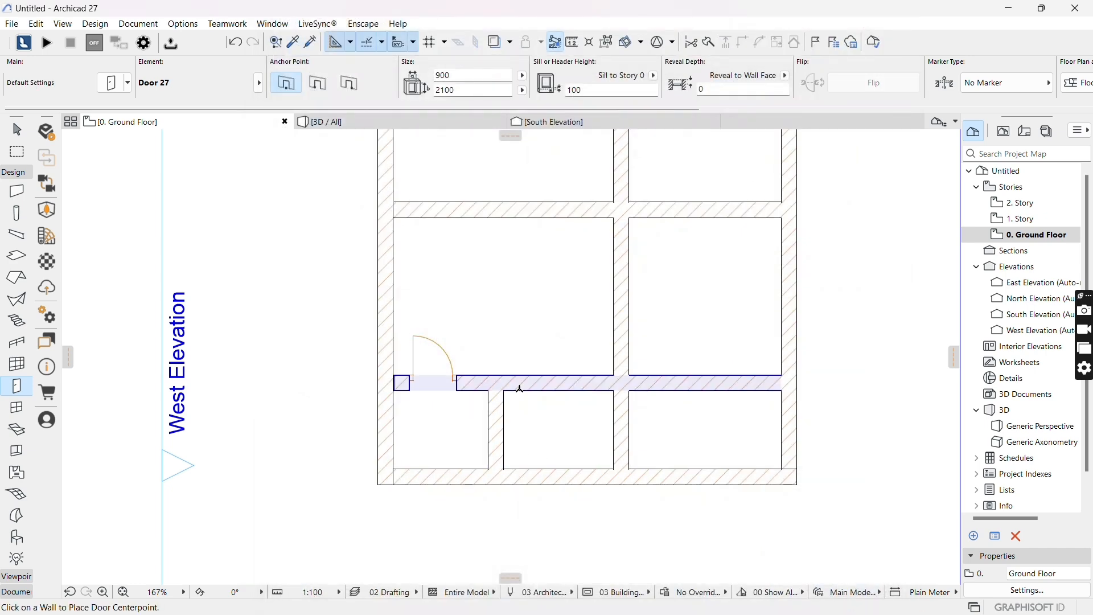
pyautogui.click(615, 336)
pyautogui.click(659, 285)
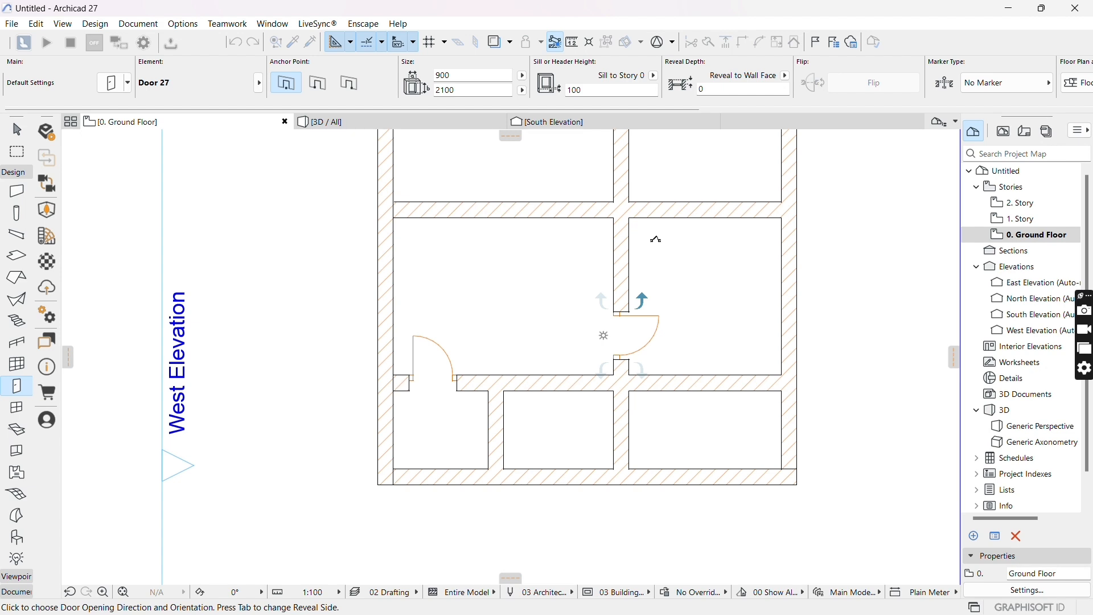
pyautogui.scroll(-1, 658, 287)
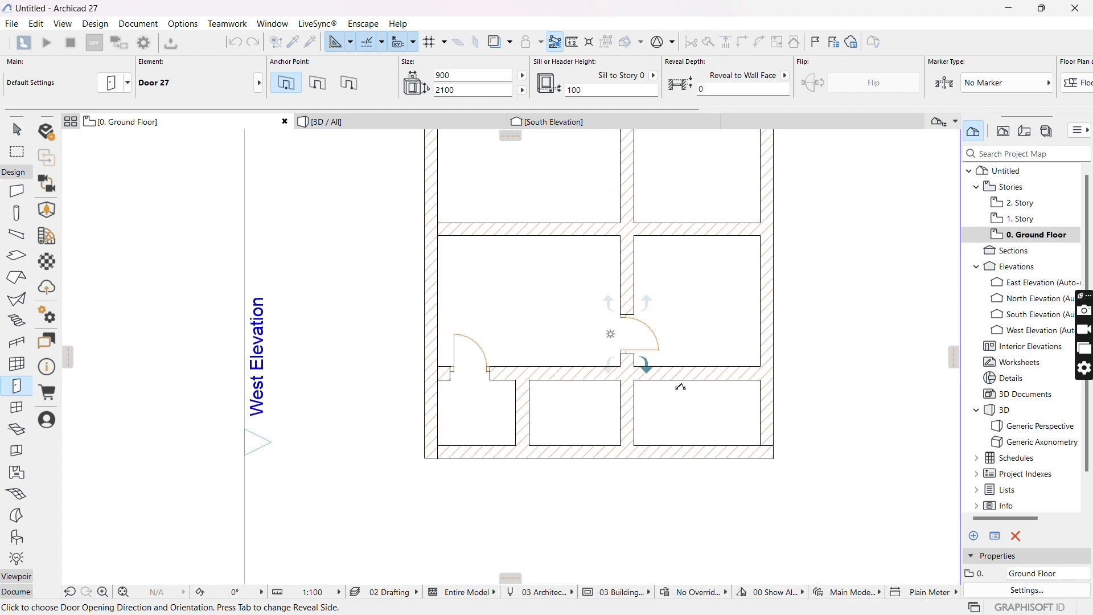
pyautogui.scroll(1, 640, 363)
pyautogui.press('Escape')
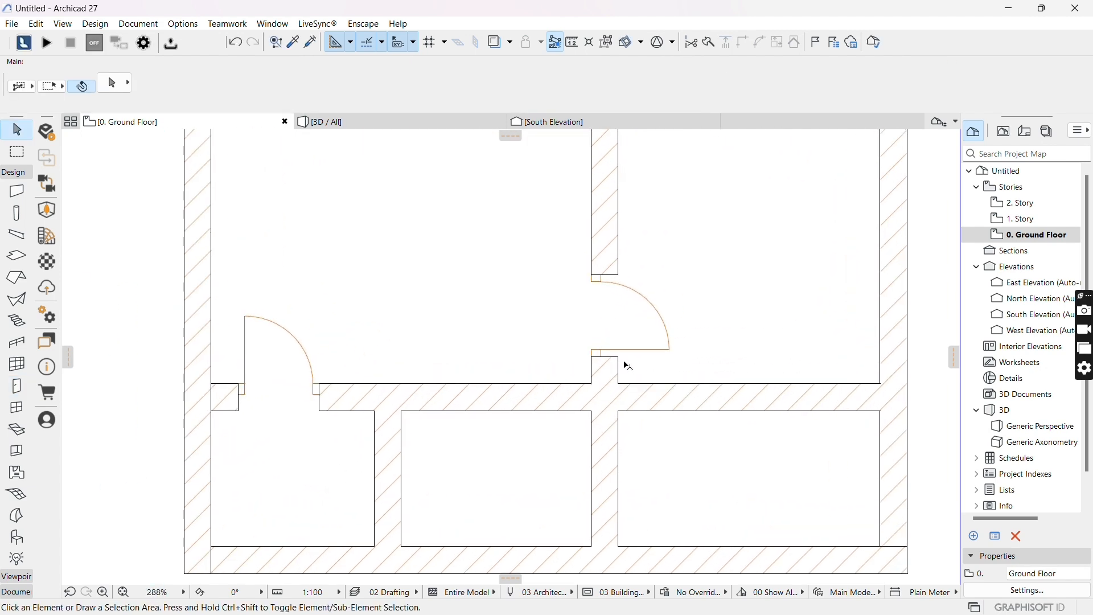
# - Move the new door so its south edge is 300 mm north of the southern east-west interior wall
pyautogui.click(619, 357)
pyautogui.click(591, 357)
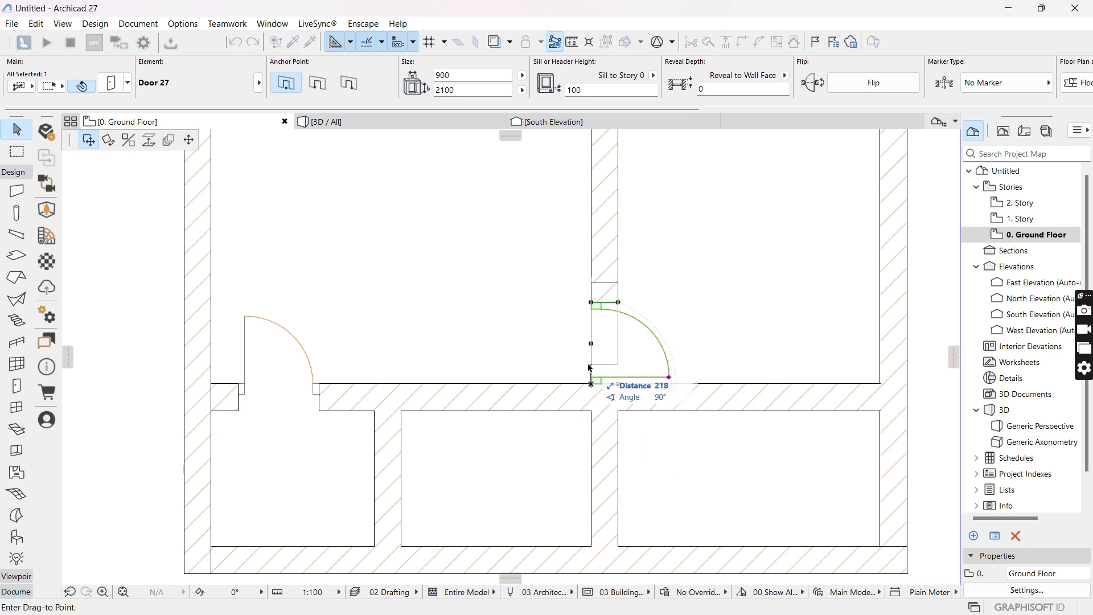
pyautogui.write('300')
pyautogui.press('Return')
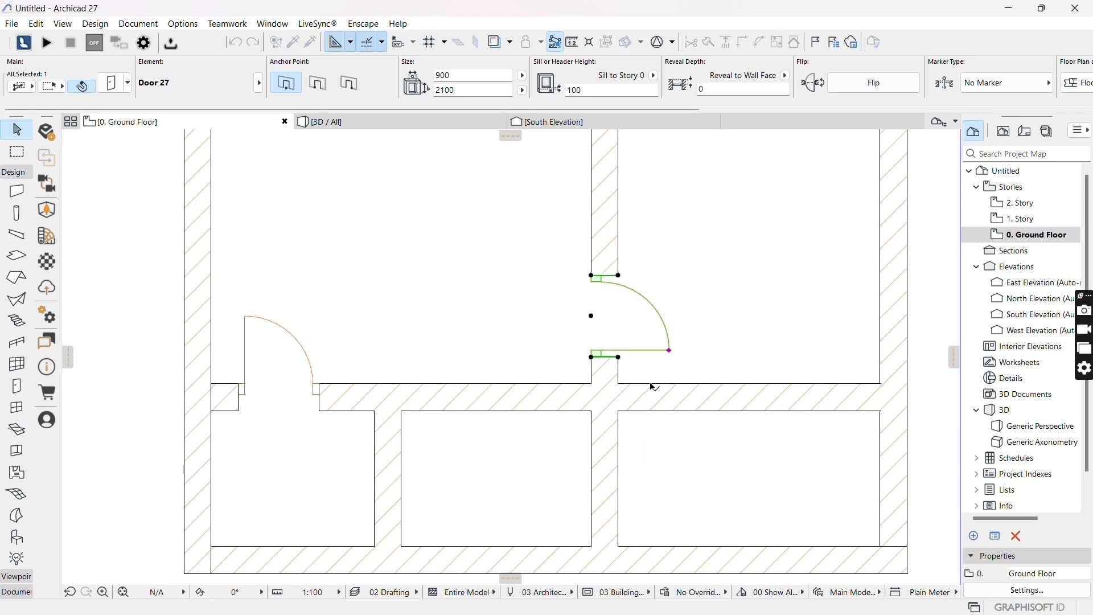
# - Stretch the west end of the northern east-west interior wall to the outer face of the west exterior wall
pyautogui.scroll(-3, 654, 375)
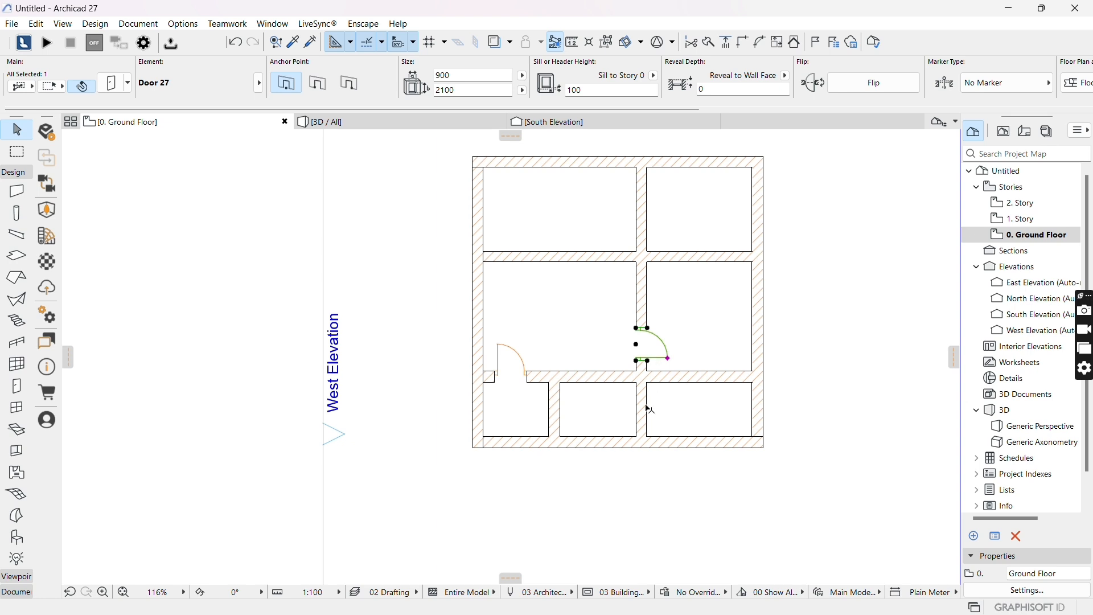
pyautogui.scroll(3, 561, 416)
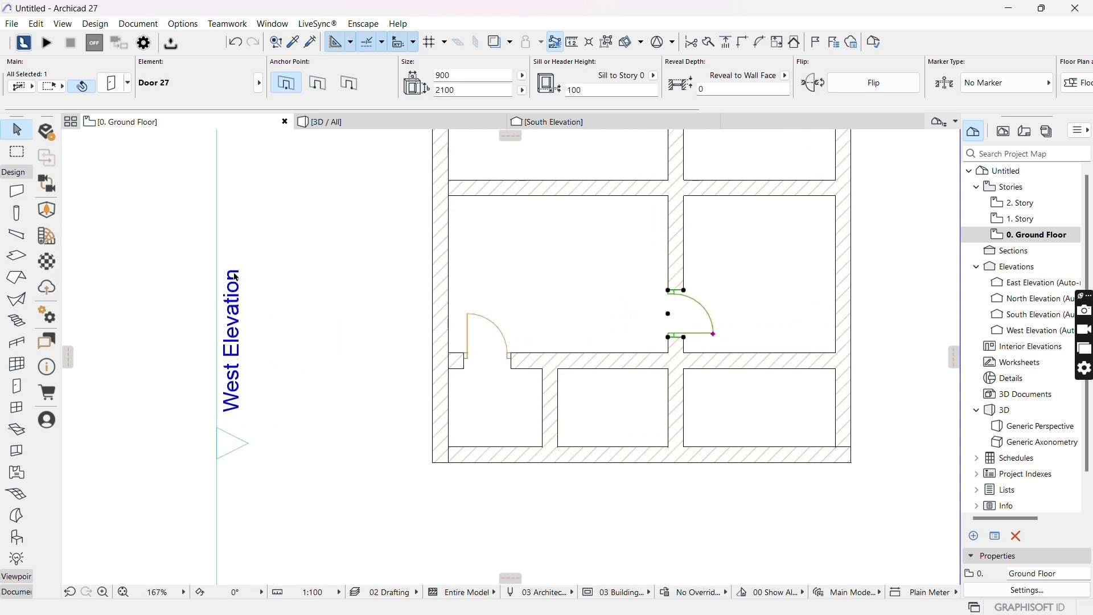
pyautogui.scroll(-3, 671, 472)
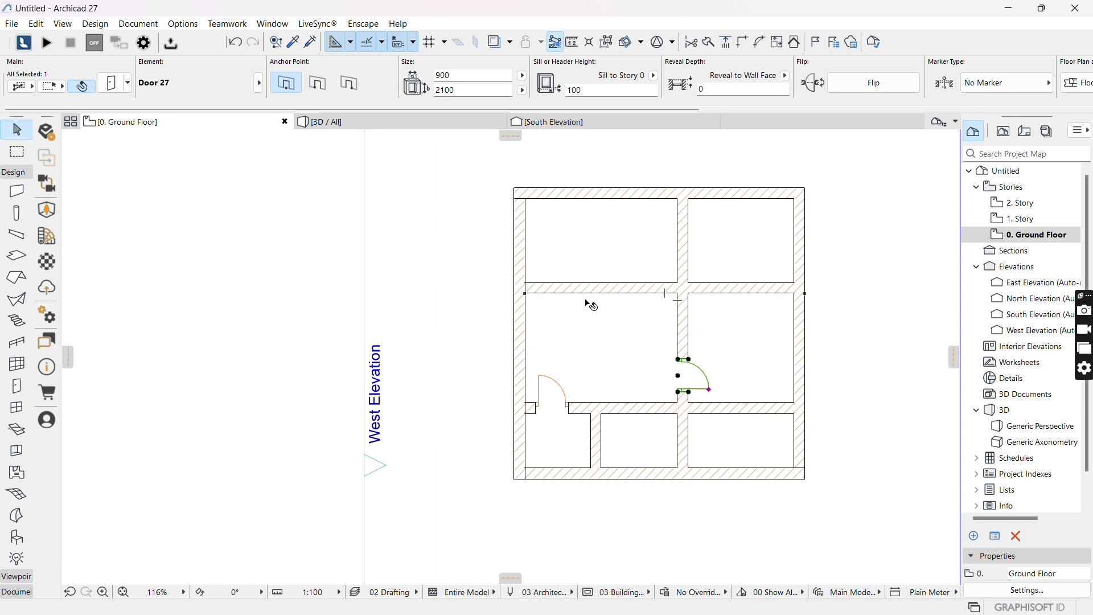
pyautogui.click(539, 292)
pyautogui.click(527, 295)
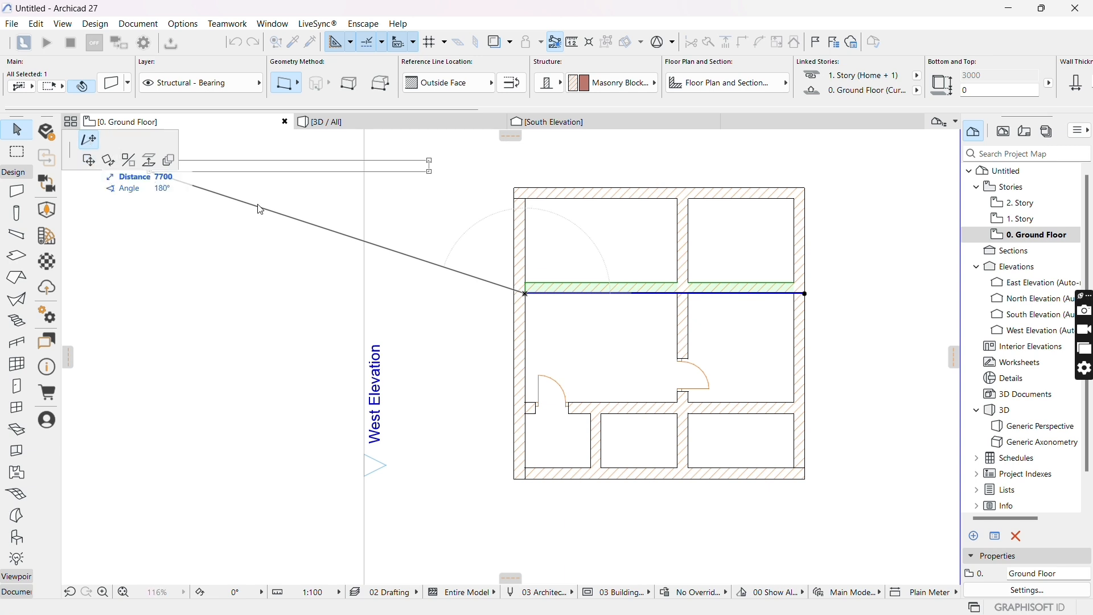
pyautogui.scroll(5, 526, 293)
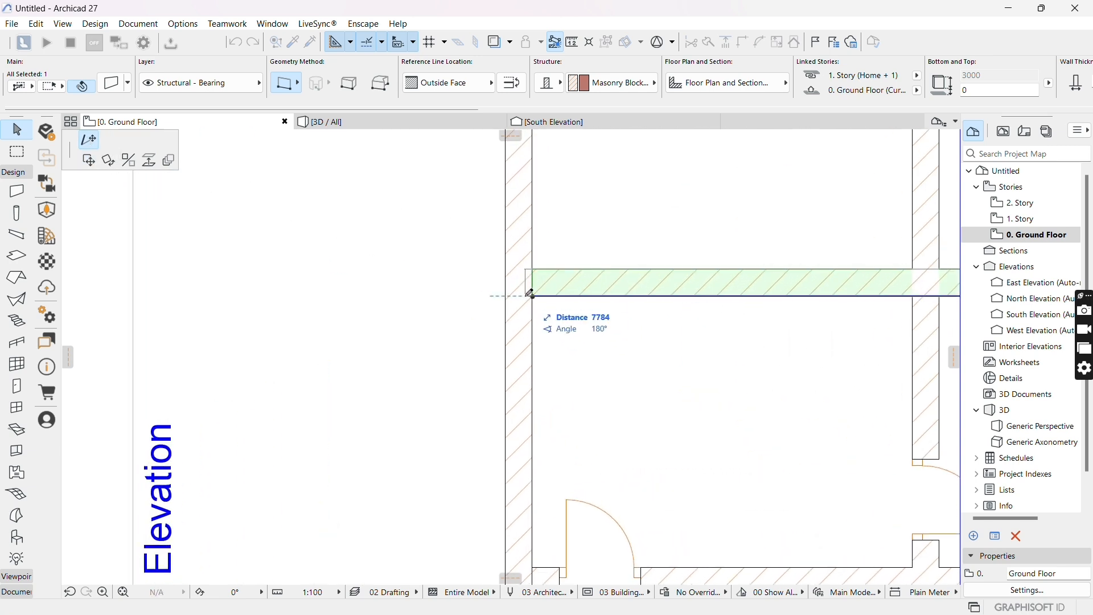
pyautogui.click(527, 293)
pyautogui.scroll(-5, 490, 293)
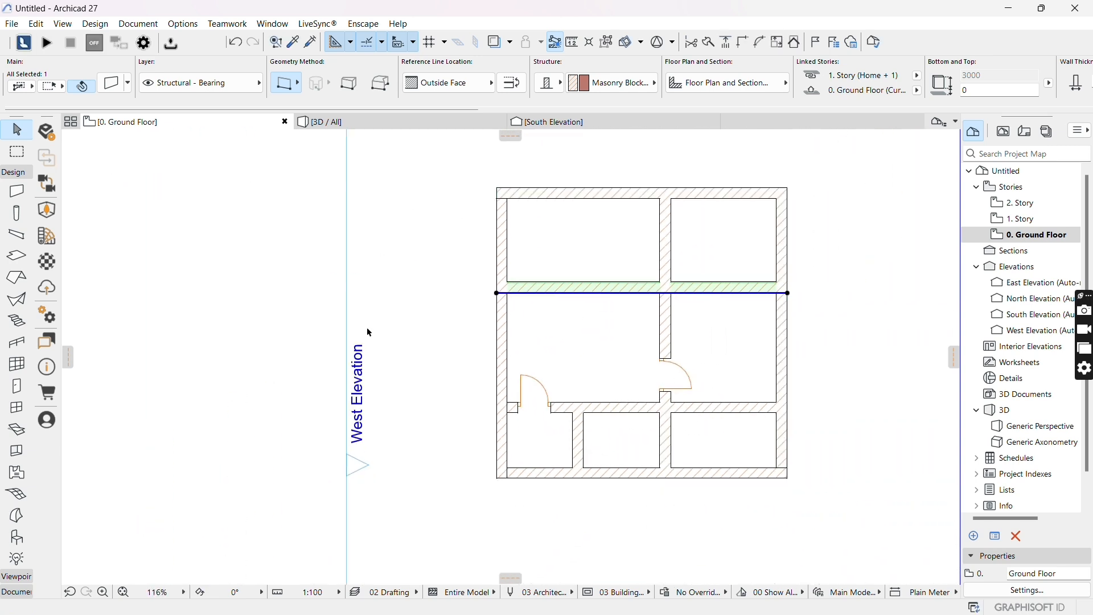
# - Place a Door 27 in the southern east-west interior wall above the middle south room, hinged on the west side and opening south
pyautogui.click(17, 386)
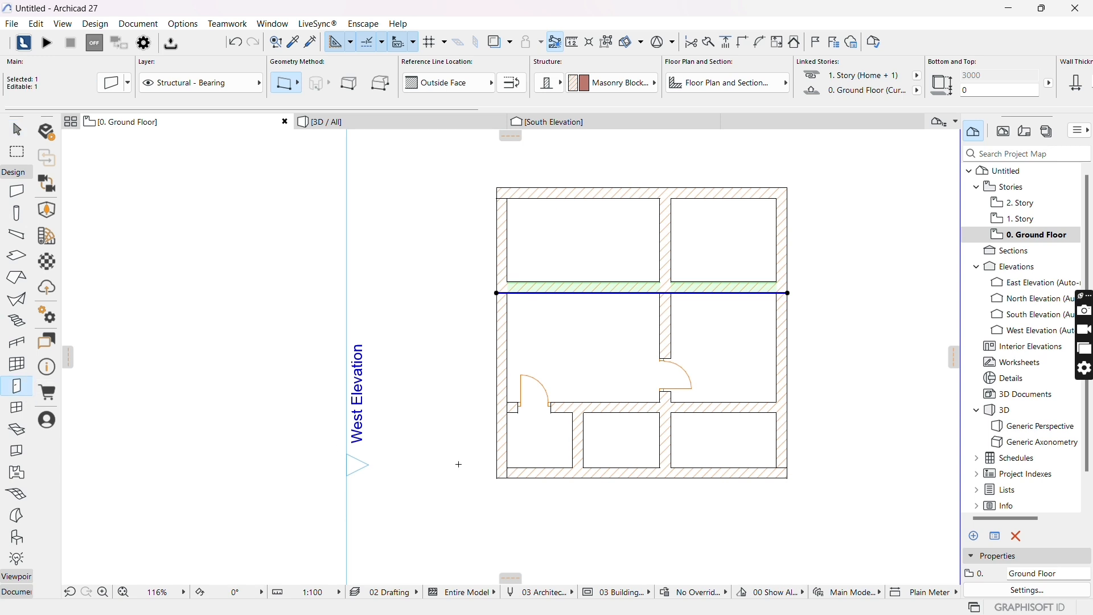
pyautogui.click(616, 407)
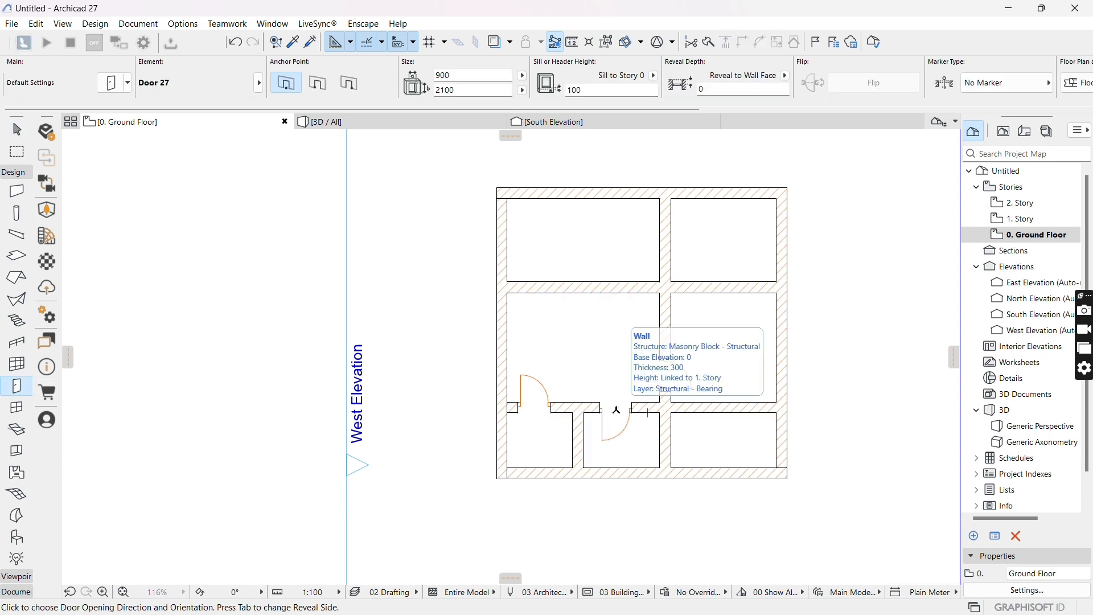
pyautogui.click(598, 441)
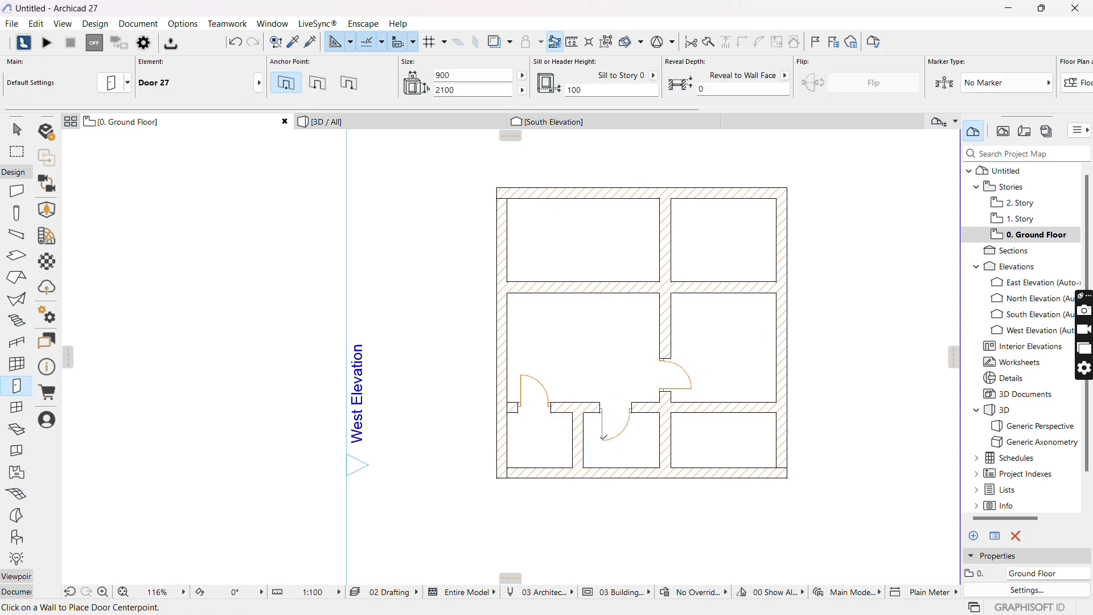
pyautogui.scroll(3, 601, 425)
pyautogui.press('Escape')
# - Move the middle south room's door west, close to the room's west wall, and set its width to 750 mm
pyautogui.click(600, 402)
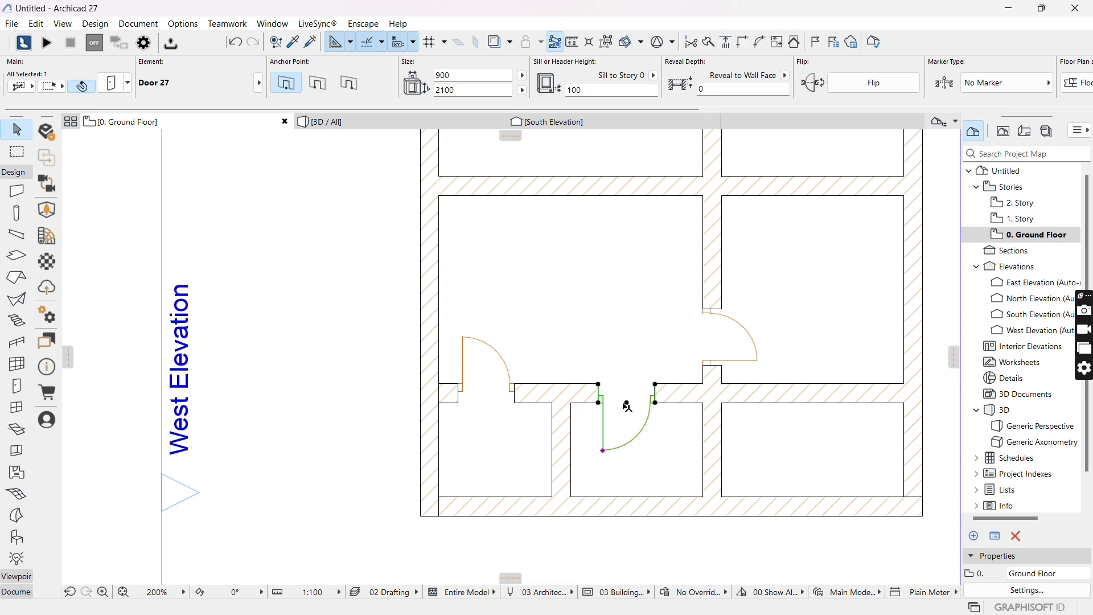
pyautogui.click(600, 401)
pyautogui.click(581, 403)
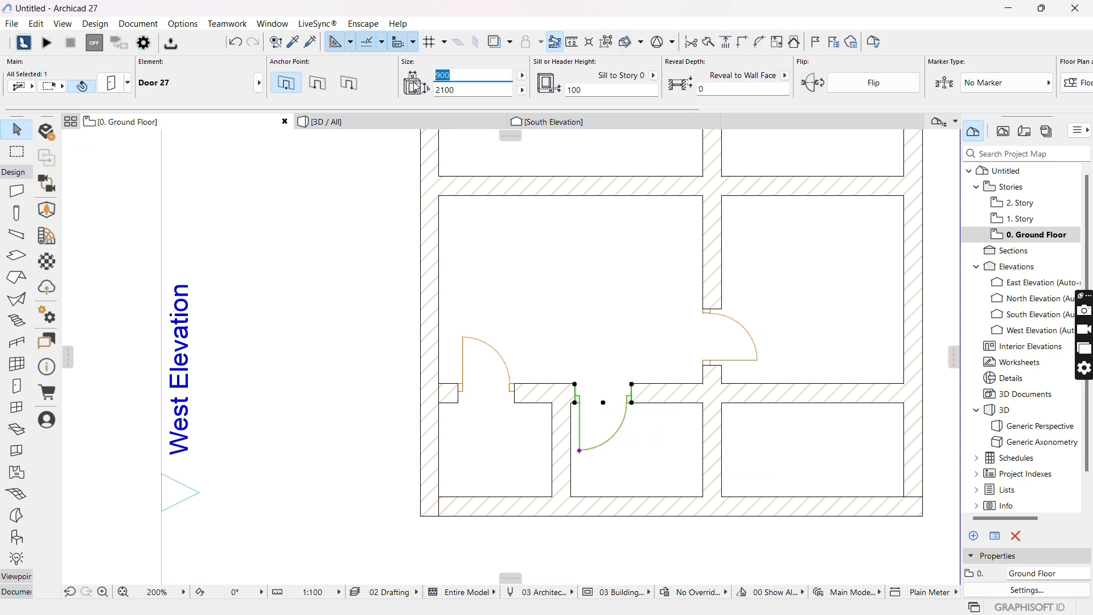
pyautogui.write('750')
pyautogui.click(705, 558)
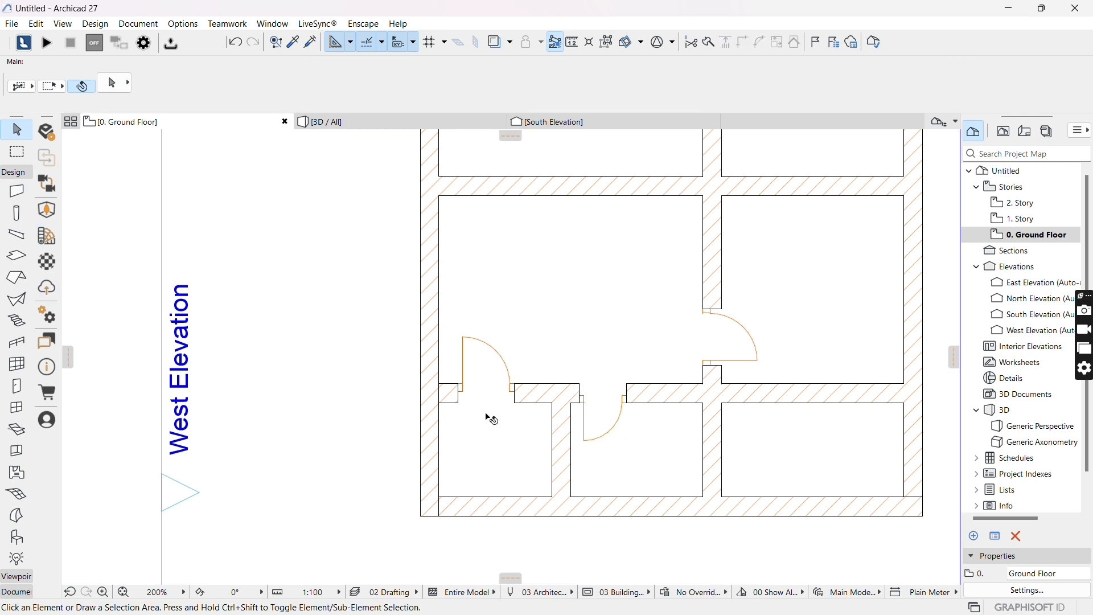
# - Place a 900 by 2100 mm Door 27 near the south end of the wall between the two northern rooms, hinged south and opening east
pyautogui.scroll(-3, 490, 419)
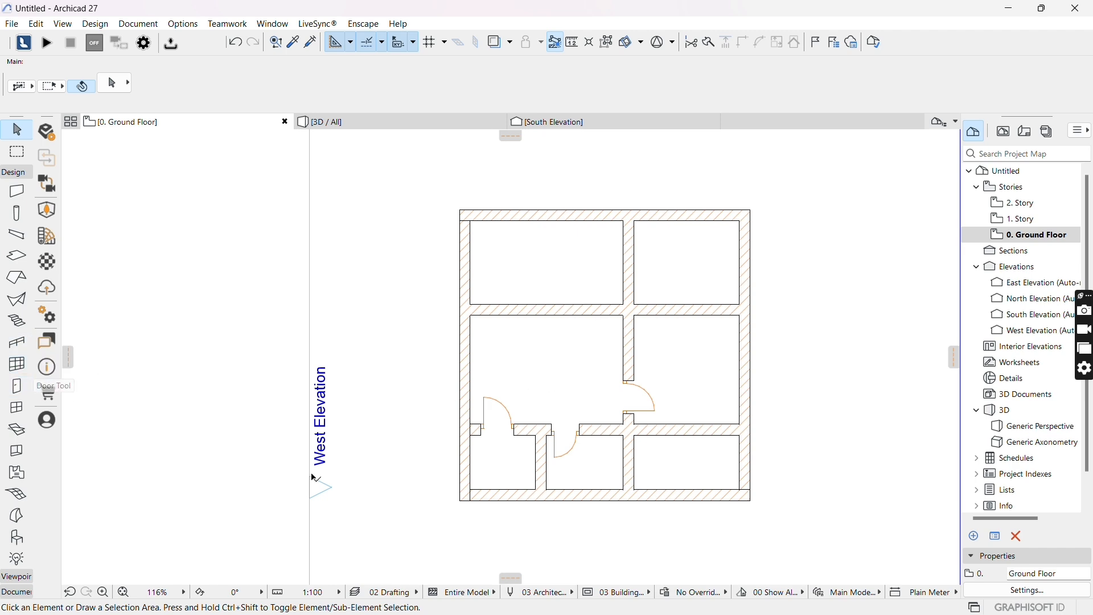
pyautogui.click(17, 386)
pyautogui.hotkey('ctrl', 't')
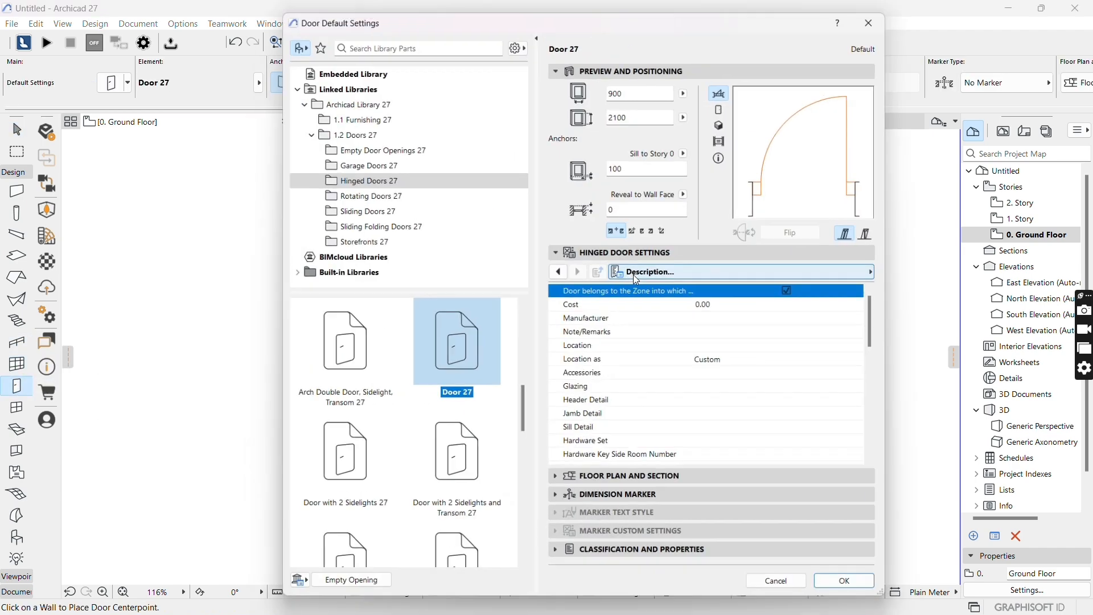
pyautogui.click(844, 580)
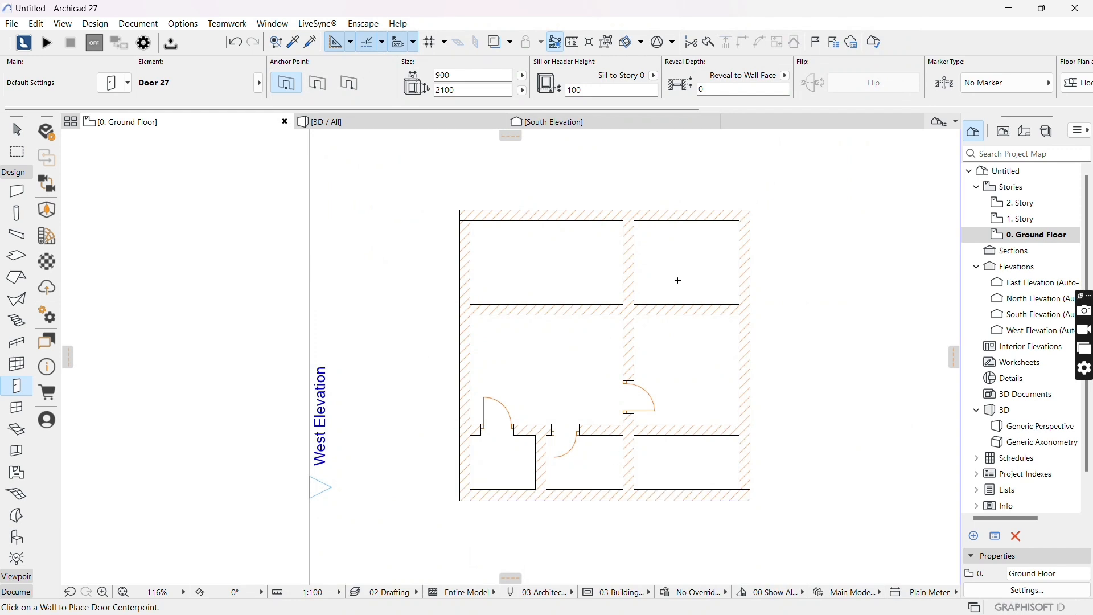
pyautogui.click(632, 282)
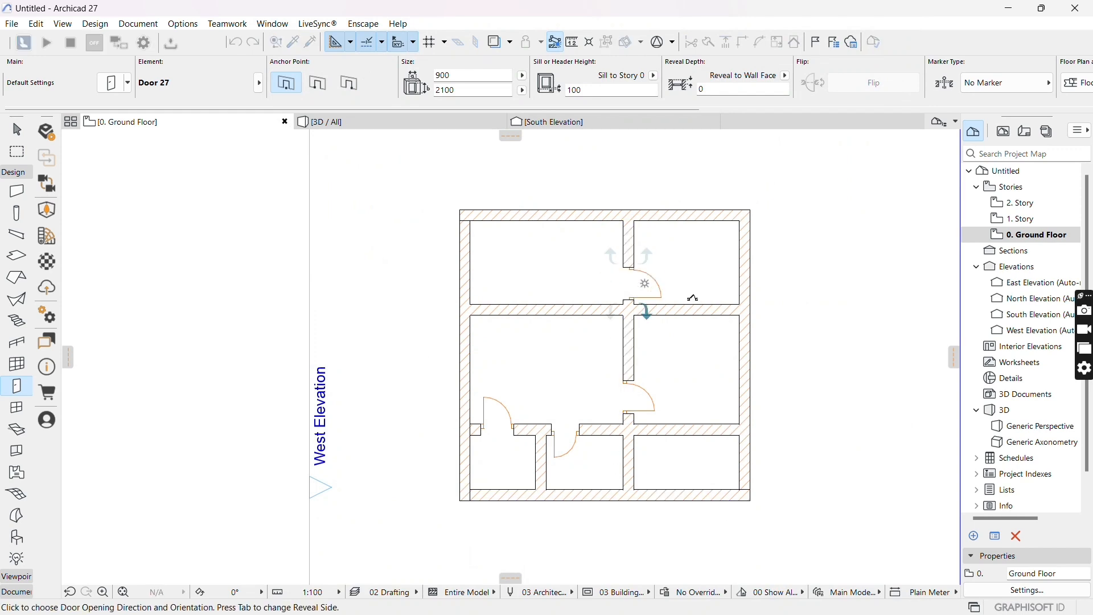
pyautogui.click(691, 303)
pyautogui.scroll(4, 641, 301)
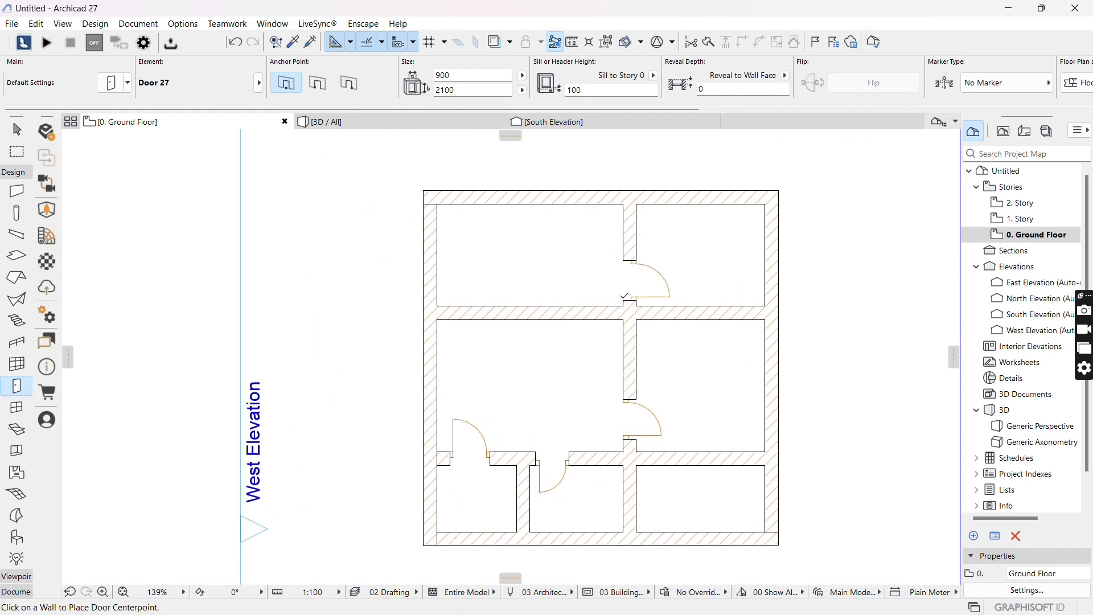
pyautogui.press('Escape')
# - Move the northern rooms' door so its south edge is 300 mm north of the northern east-west interior wall
pyautogui.click(645, 307)
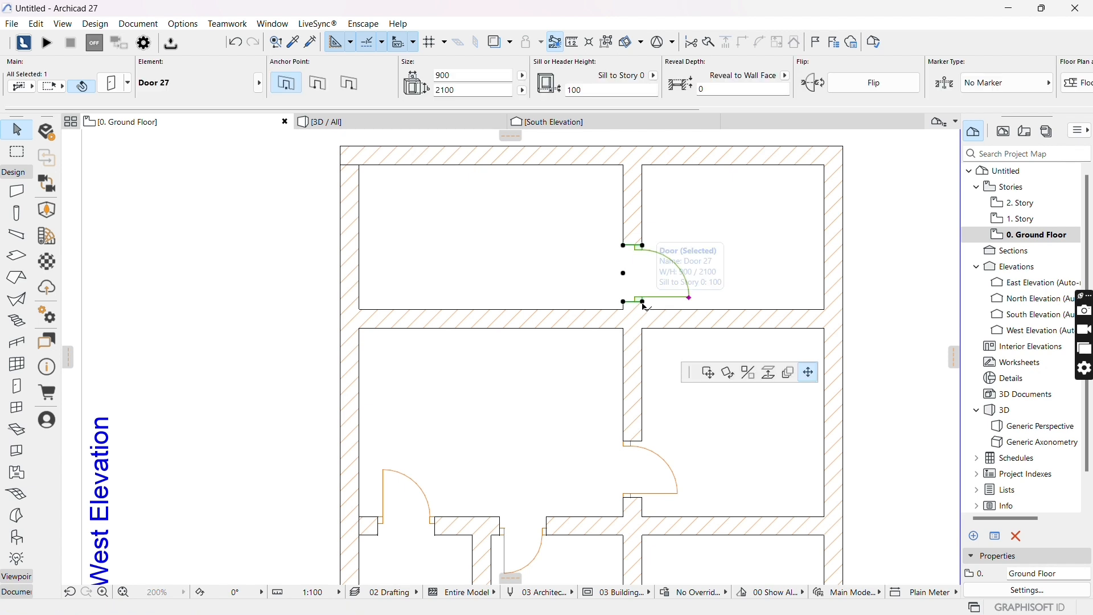
pyautogui.click(689, 371)
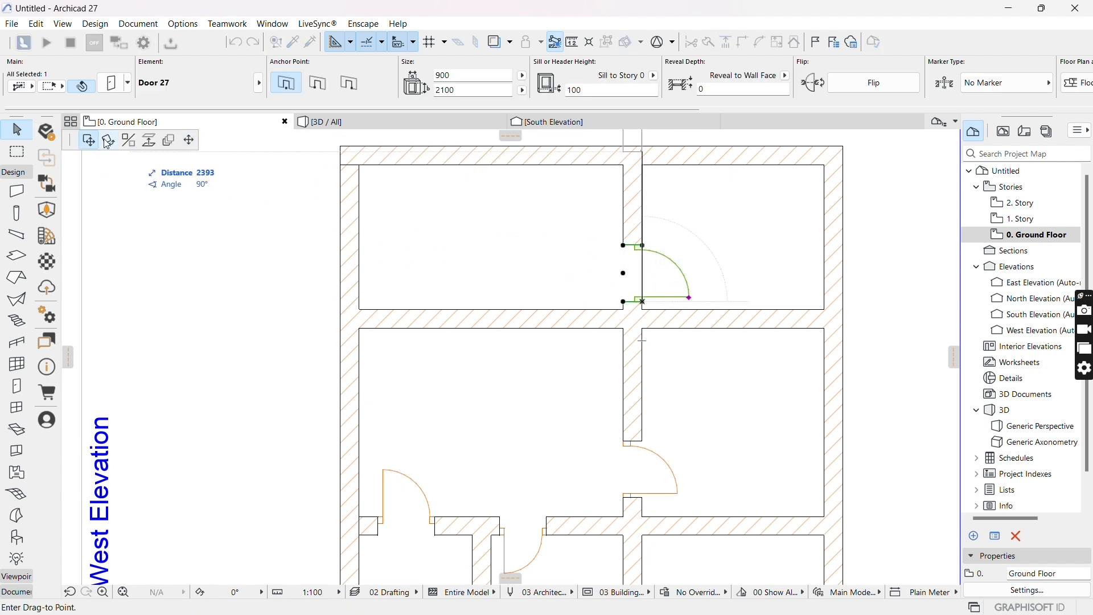
pyautogui.click(623, 311)
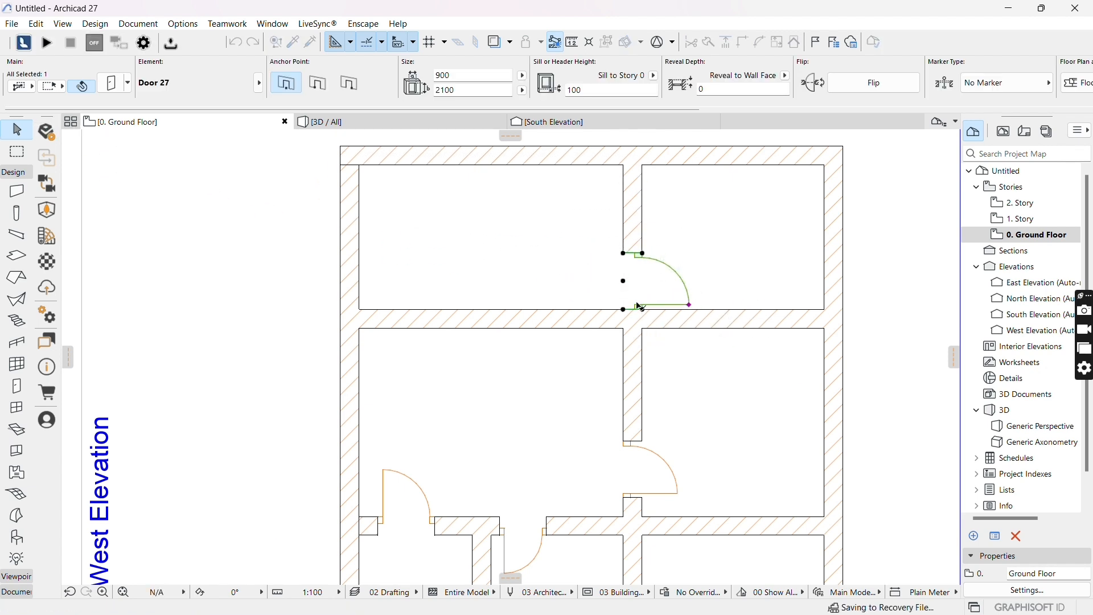
pyautogui.click(624, 311)
pyautogui.write('300')
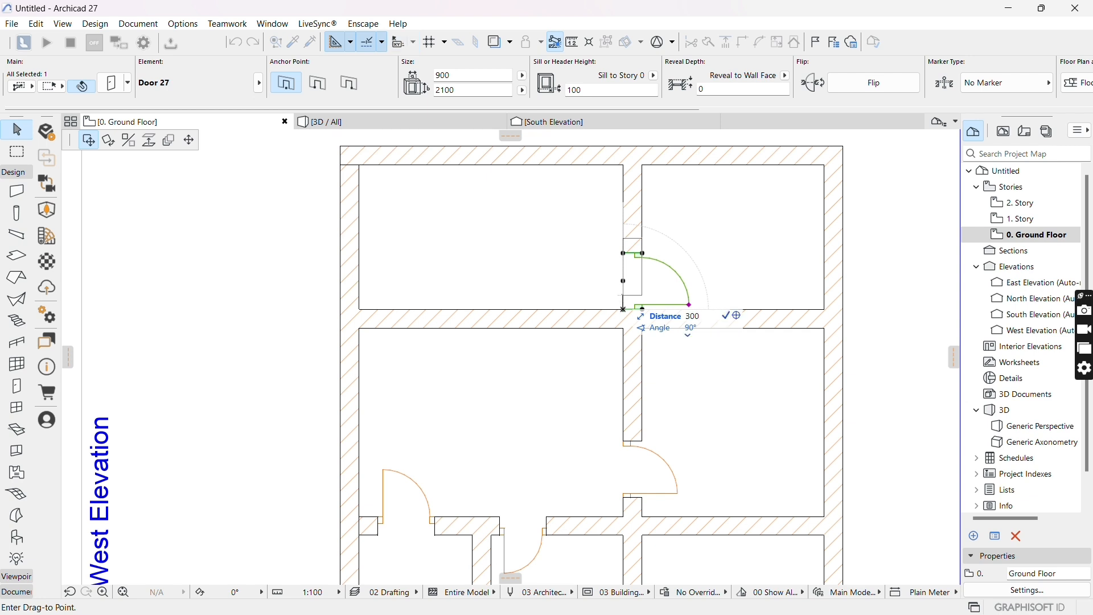
pyautogui.press('Return')
pyautogui.scroll(-3, 662, 289)
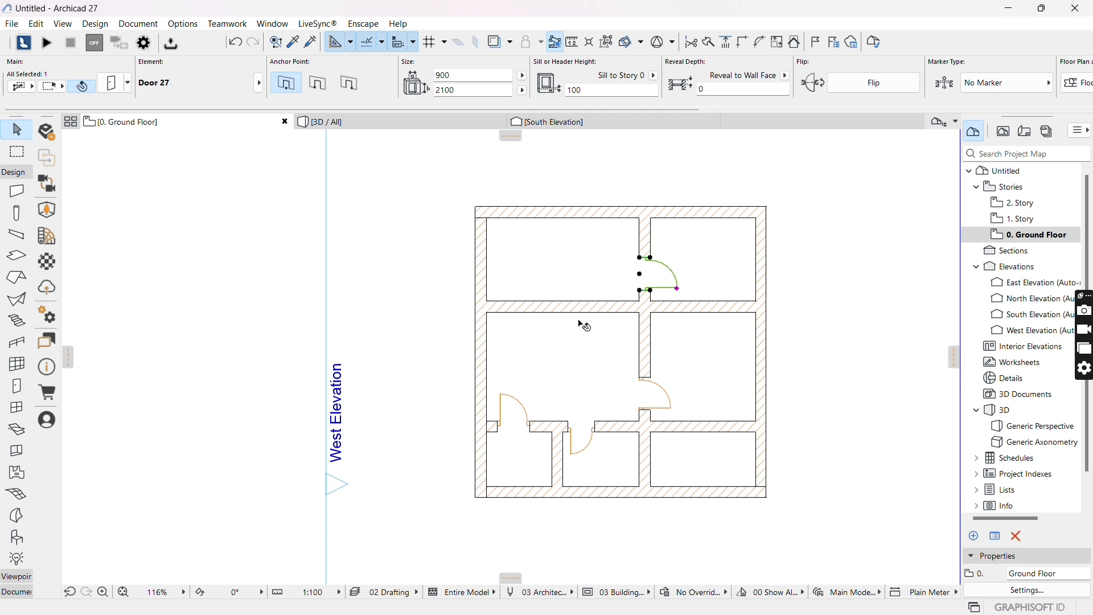
pyautogui.doubleClick(16, 386)
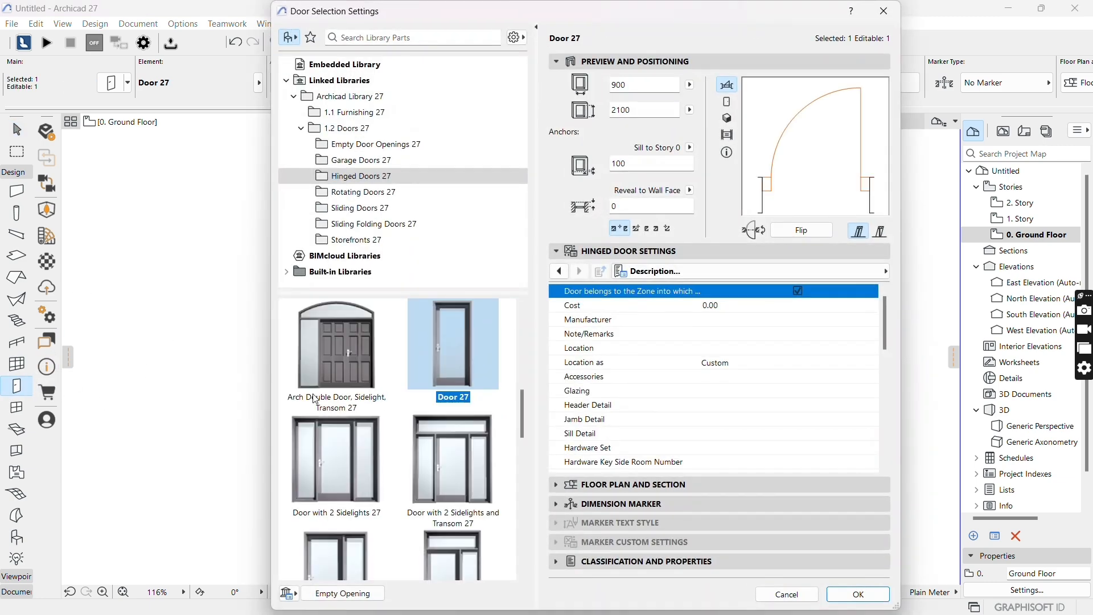
pyautogui.scroll(2, 399, 342)
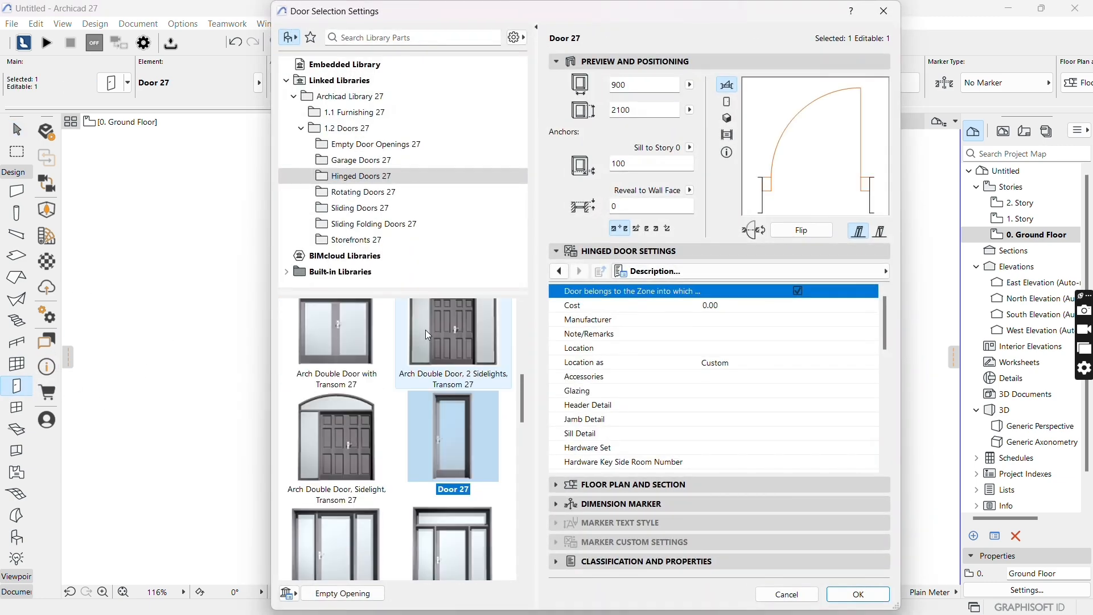
pyautogui.click(366, 145)
pyautogui.scroll(-2, 341, 450)
pyautogui.click(357, 539)
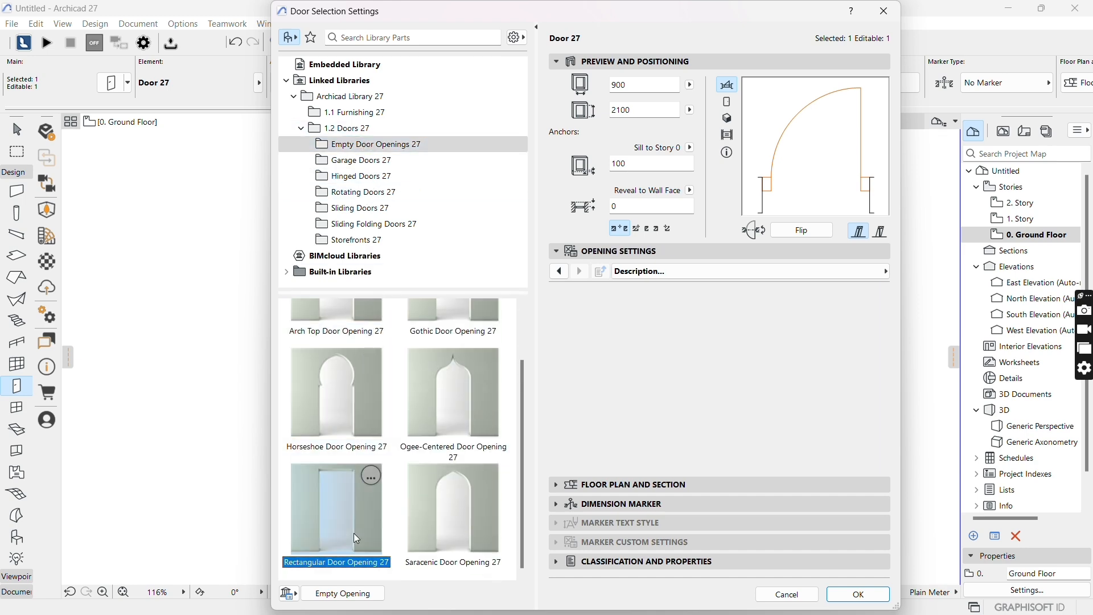
pyautogui.click(858, 594)
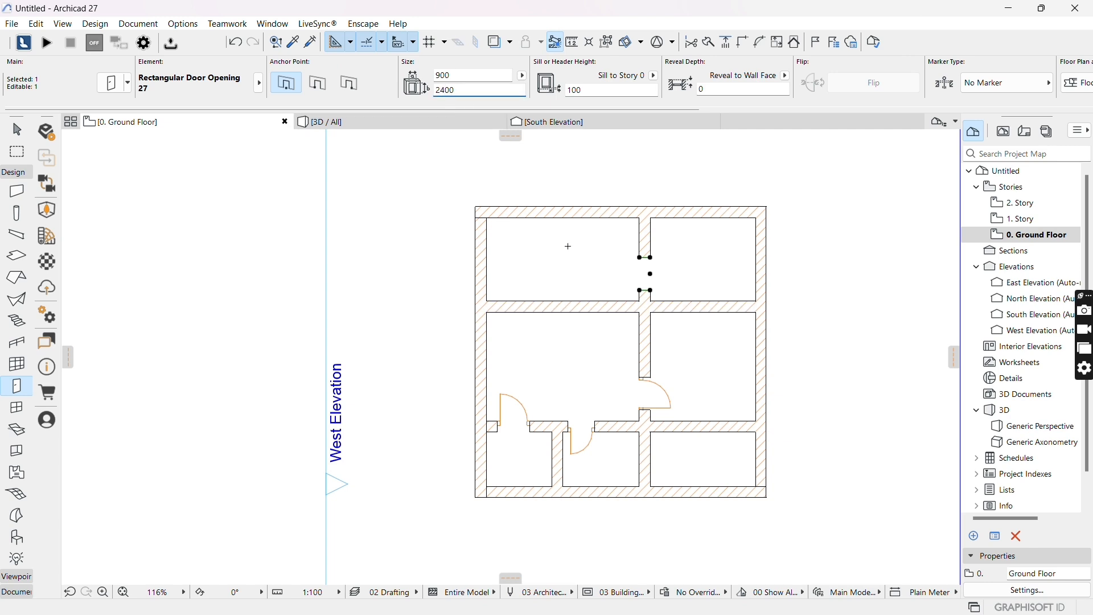
pyautogui.hotkey('ctrl', 'z')
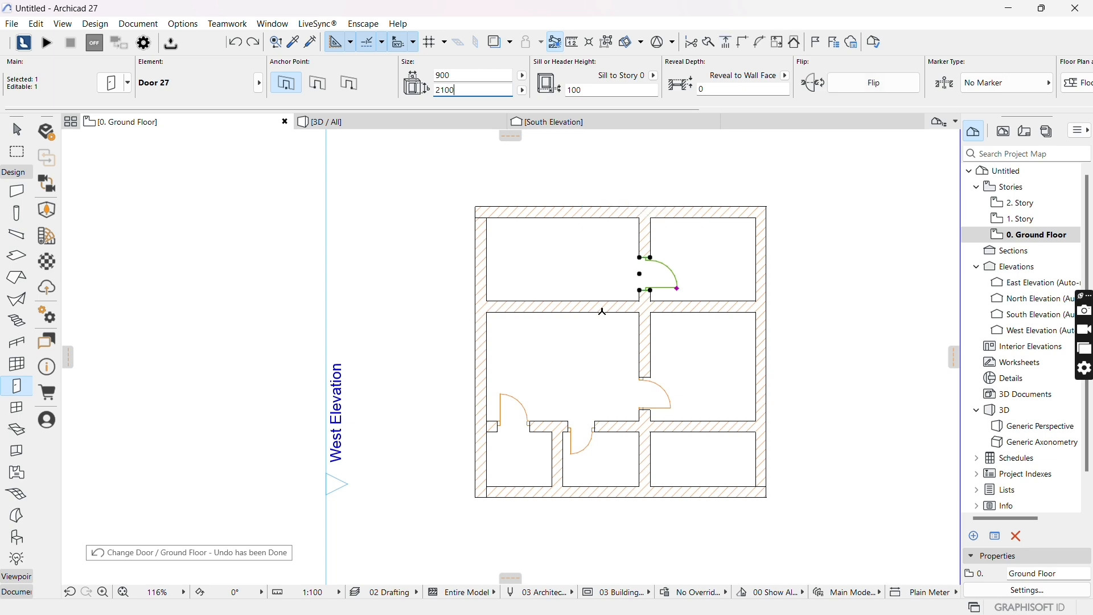
pyautogui.press('Escape')
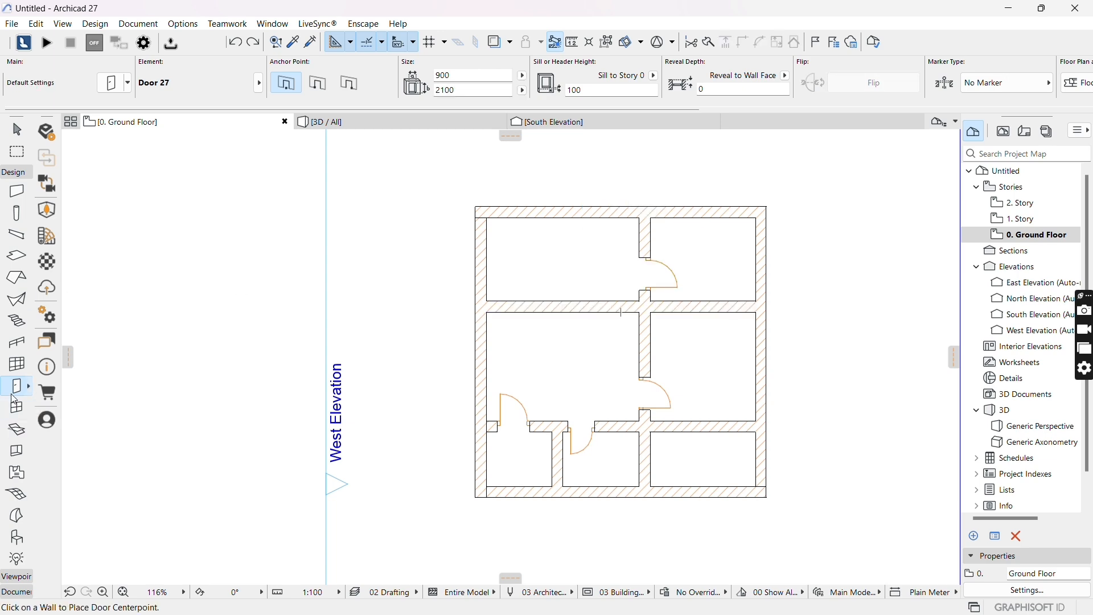
# - Set the default door to Rectangular Door Opening 27 from the empty door openings, with a height of 2400 mm
pyautogui.hotkey('ctrl', 't')
pyautogui.click(373, 144)
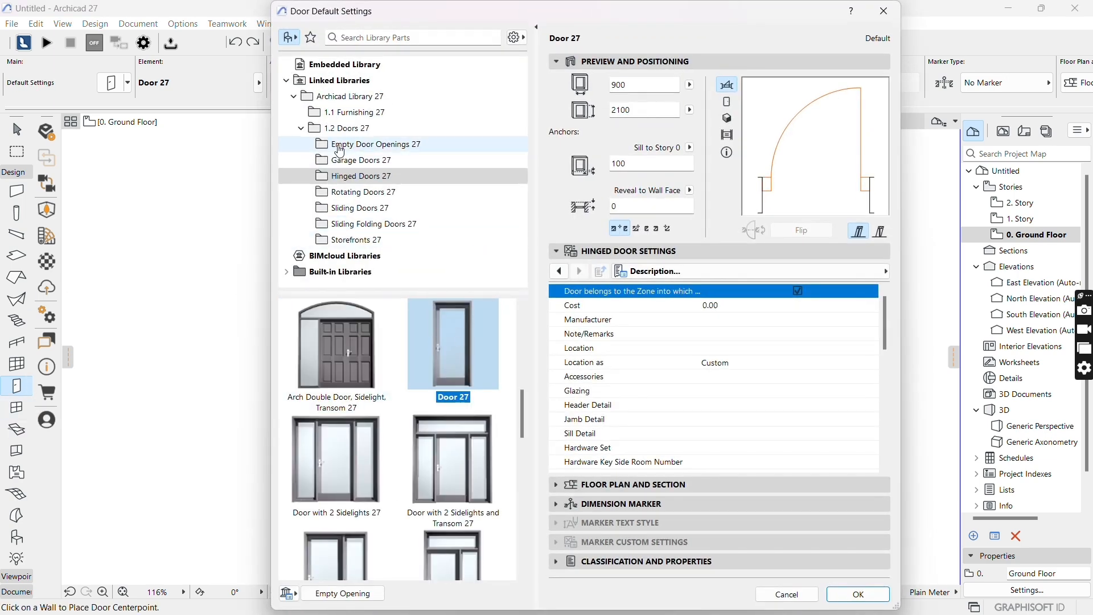
pyautogui.scroll(-2, 381, 364)
pyautogui.click(336, 508)
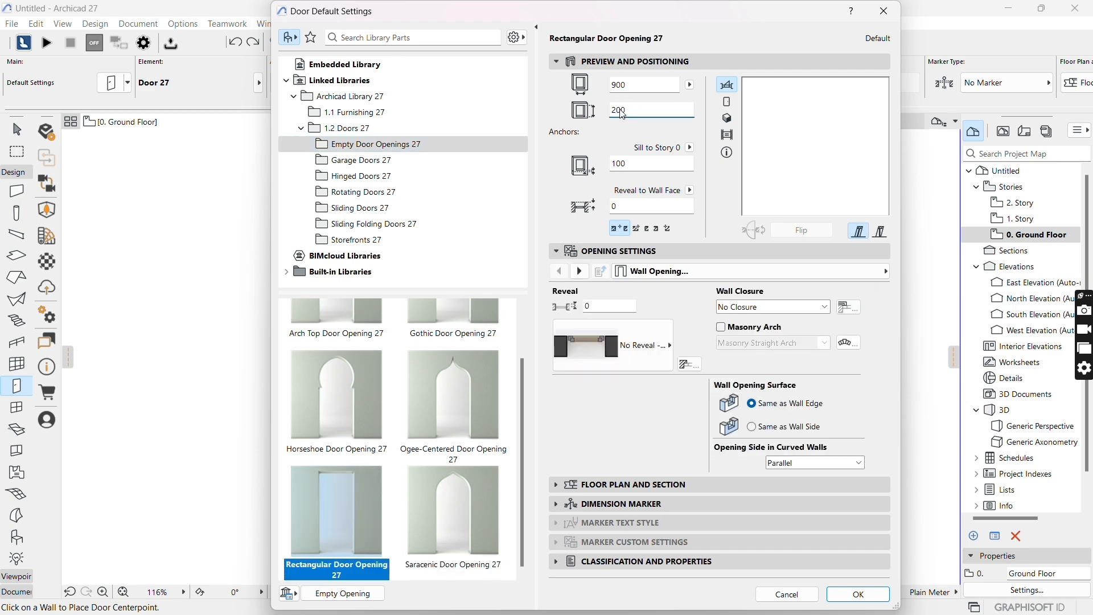
pyautogui.click(858, 594)
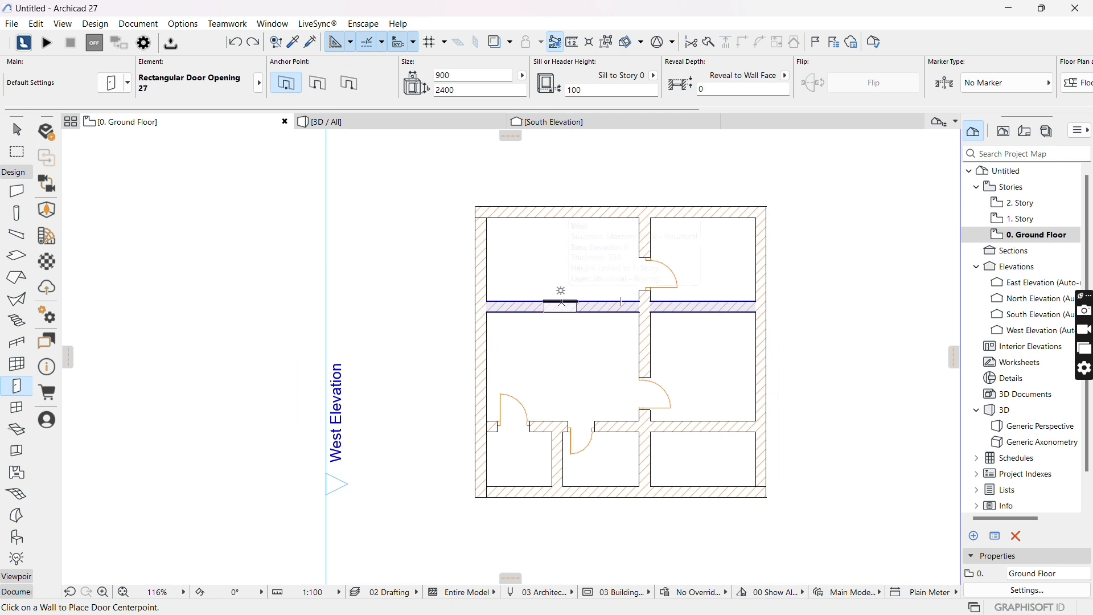
# - Place the rectangular opening near the middle of the northern east-west interior wall between the two western rooms
pyautogui.click(562, 301)
pyautogui.click(560, 317)
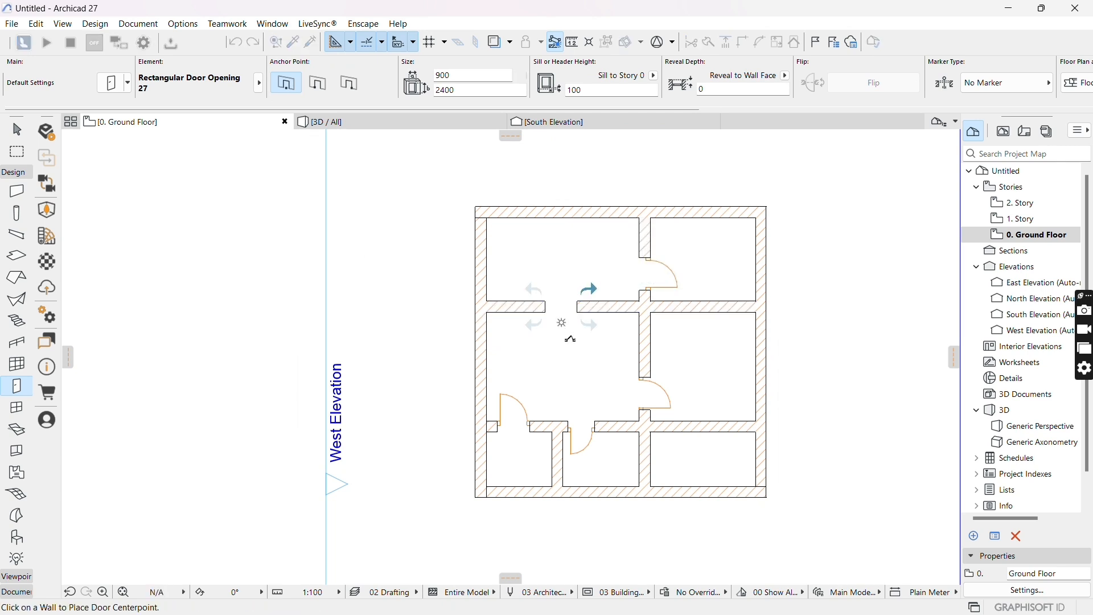
pyautogui.press('Escape')
# - Stretch the rectangular opening's west and east edges outward to widen it to about 2584 mm
pyautogui.click(544, 312)
pyautogui.click(545, 312)
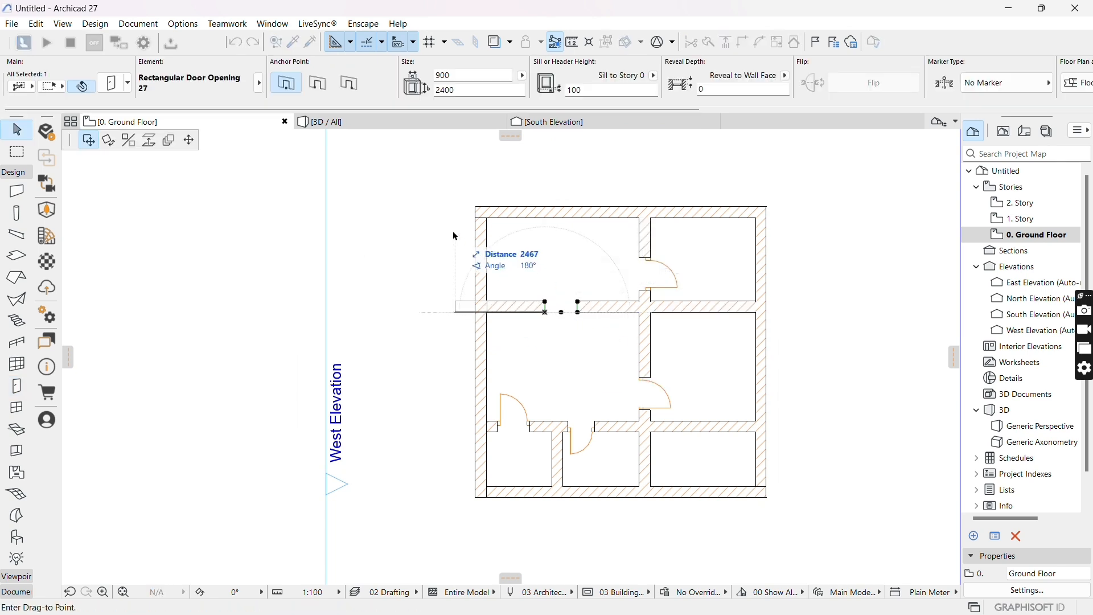
pyautogui.click(188, 140)
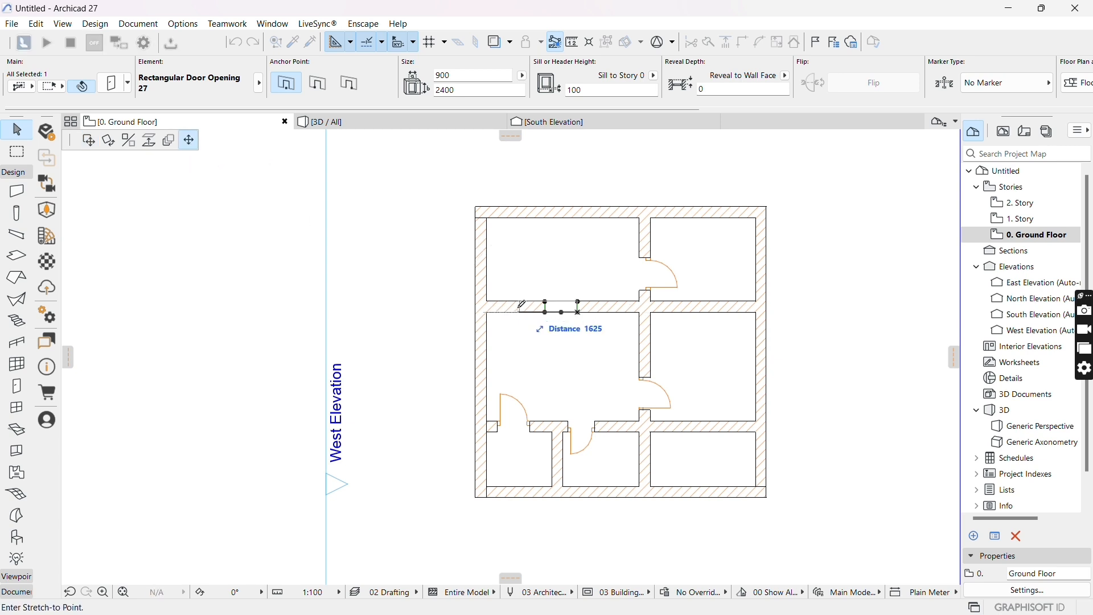
pyautogui.click(517, 312)
pyautogui.click(577, 312)
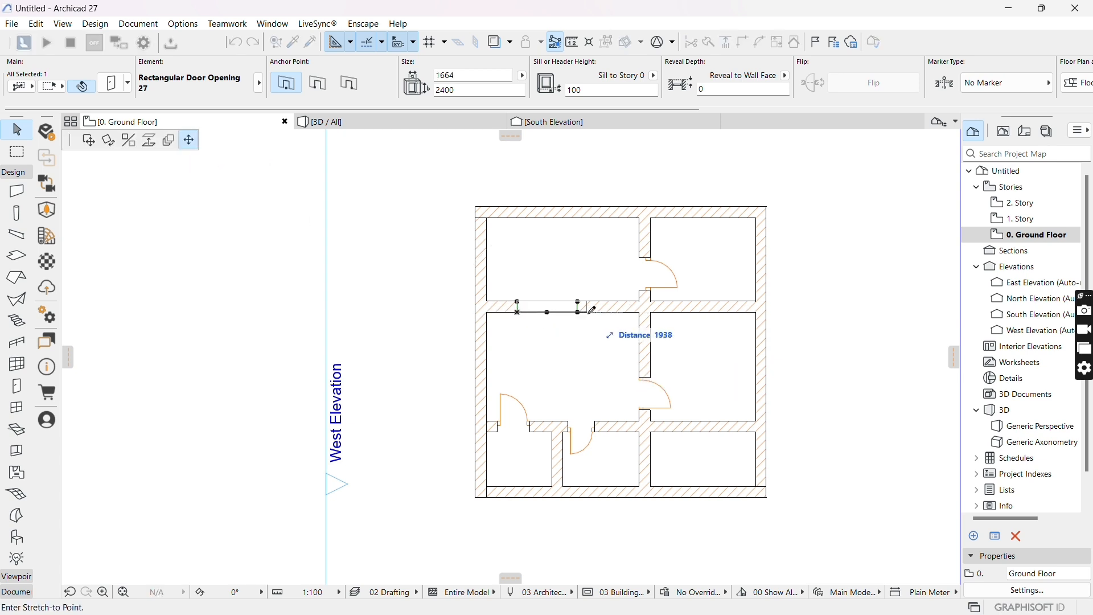
pyautogui.click(611, 313)
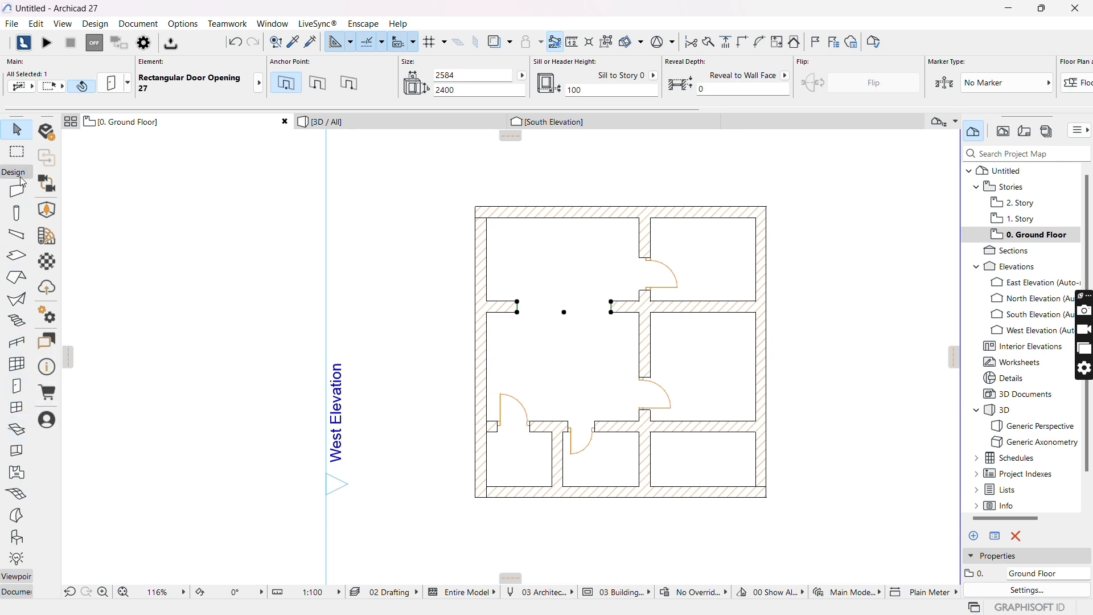
pyautogui.click(19, 414)
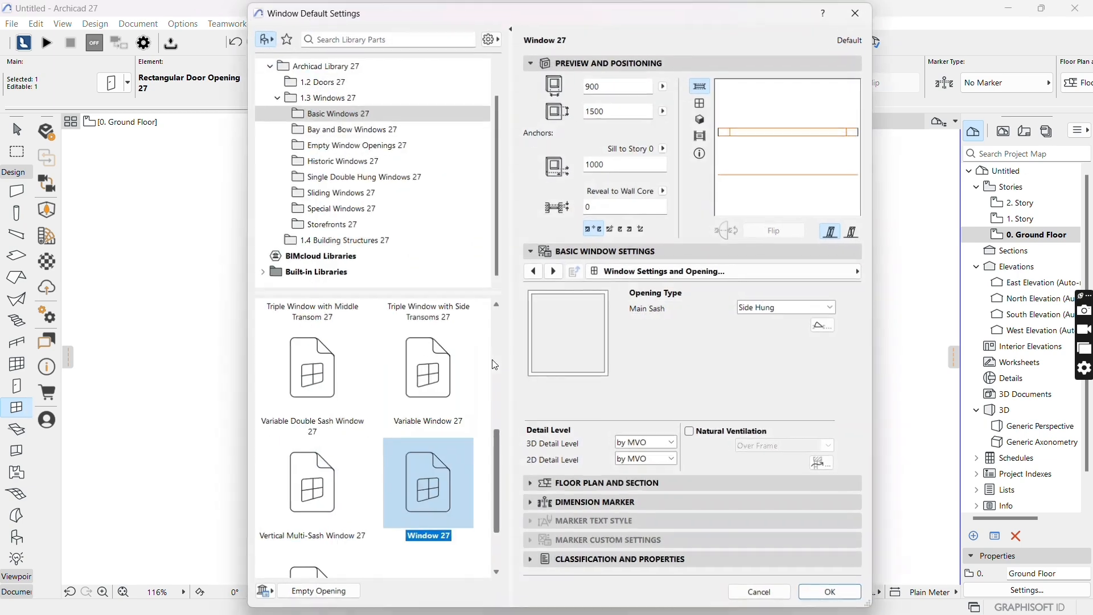
pyautogui.hotkey('ctrl', 't')
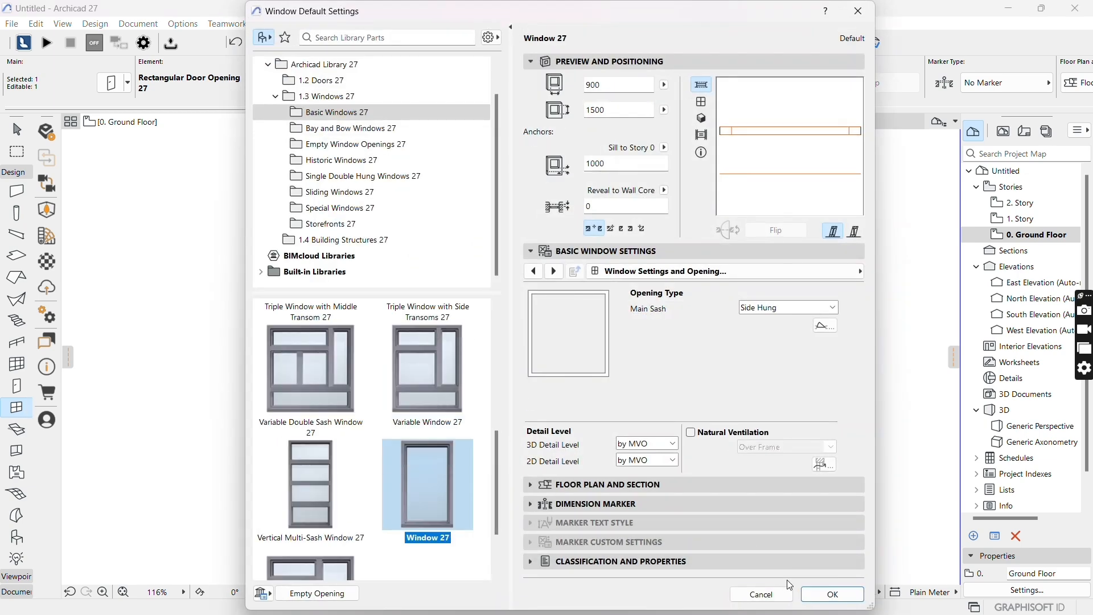
pyautogui.click(771, 596)
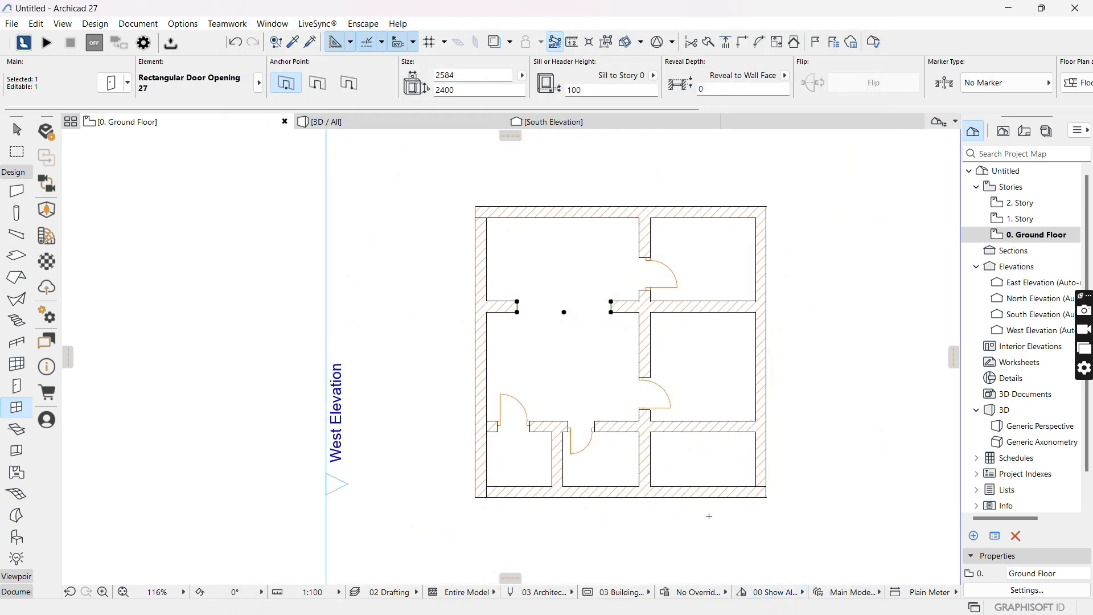
pyautogui.press('Escape')
pyautogui.press('Escape')
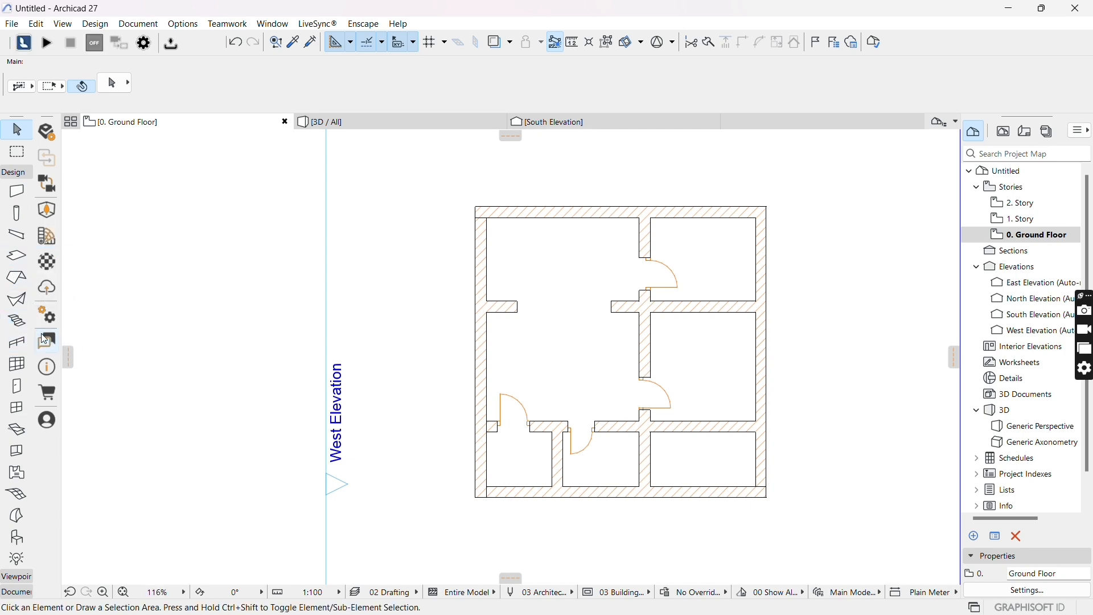
# - Set the default window to Double Window 27 from the basic windows library
pyautogui.click(18, 409)
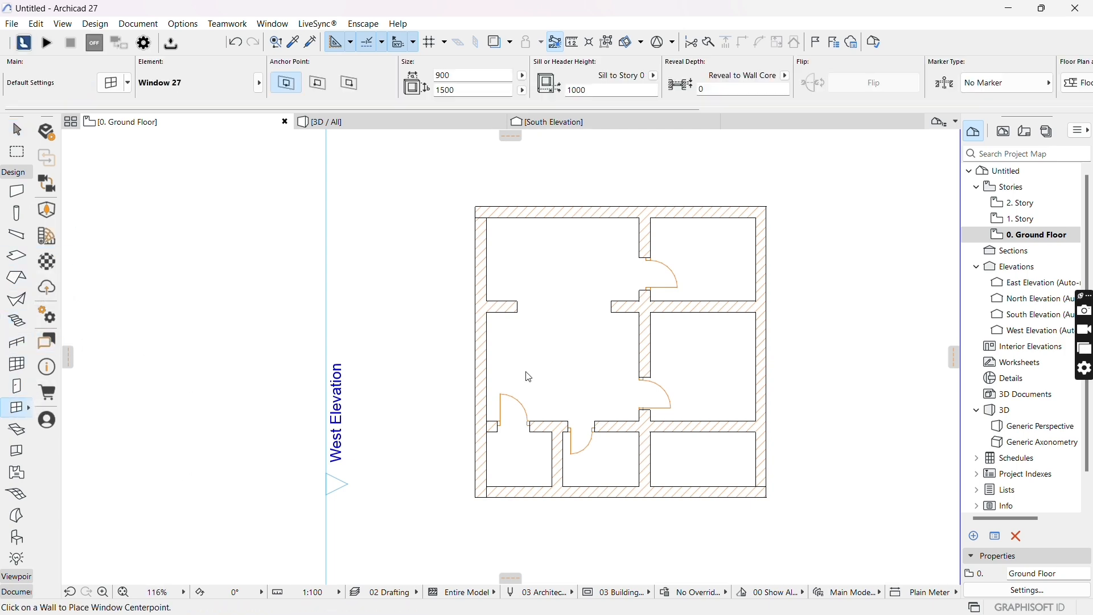
pyautogui.hotkey('ctrl', 't')
pyautogui.scroll(5, 436, 370)
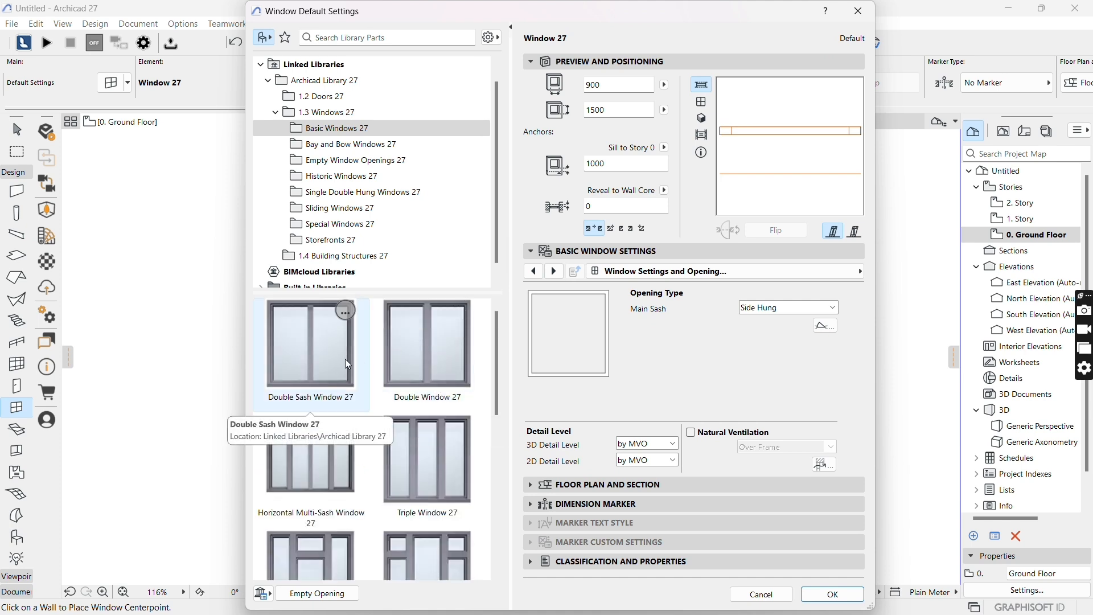
pyautogui.click(440, 349)
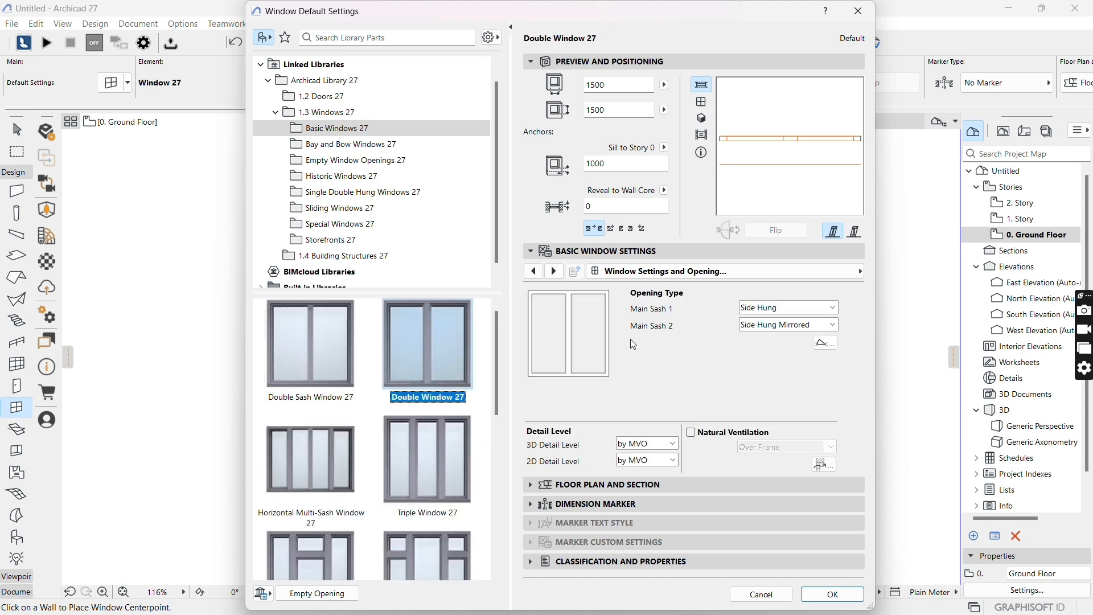
pyautogui.click(775, 311)
pyautogui.click(775, 310)
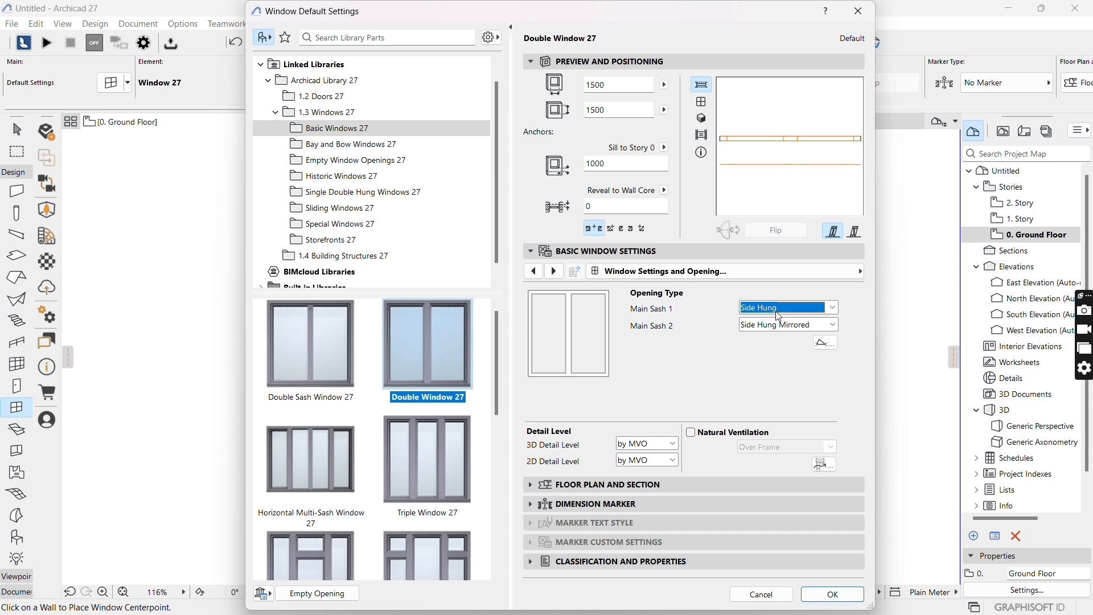
pyautogui.click(779, 317)
pyautogui.click(780, 317)
# - Make the default window's frame width uniform at 100 mm
pyautogui.click(543, 273)
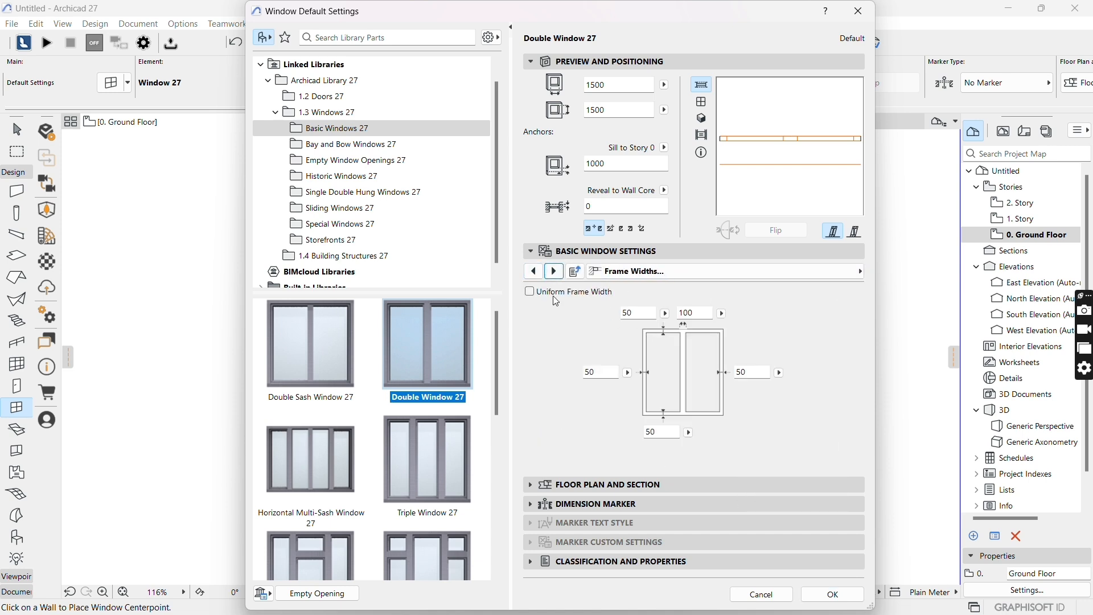
pyautogui.click(553, 292)
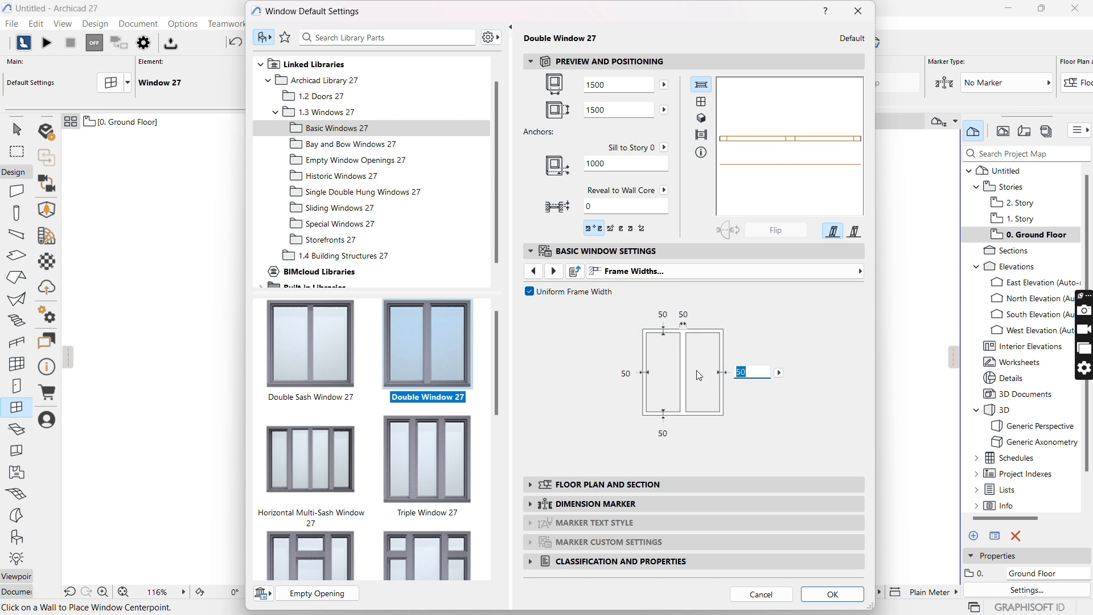
pyautogui.write('100')
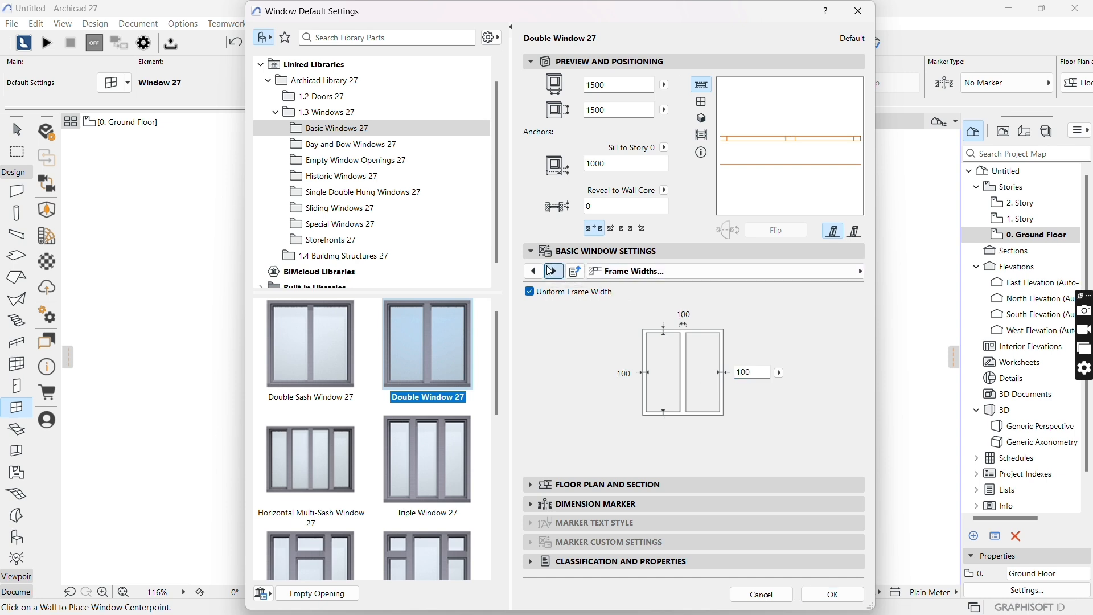
# - Set the default window's Main Sash 1 to Divided and enable the window handle
pyautogui.click(550, 272)
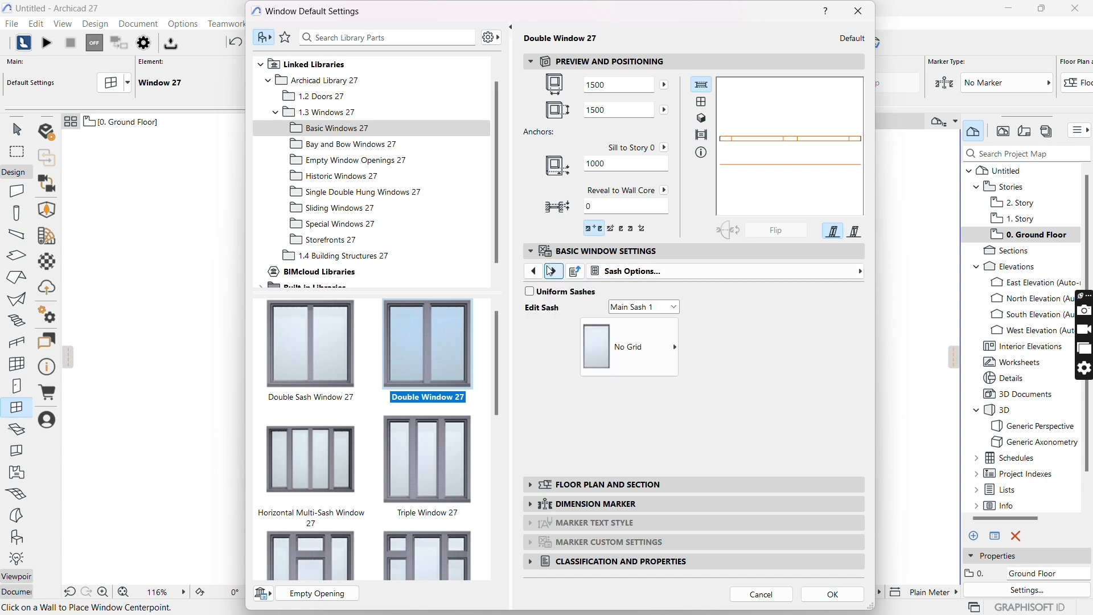
pyautogui.click(631, 364)
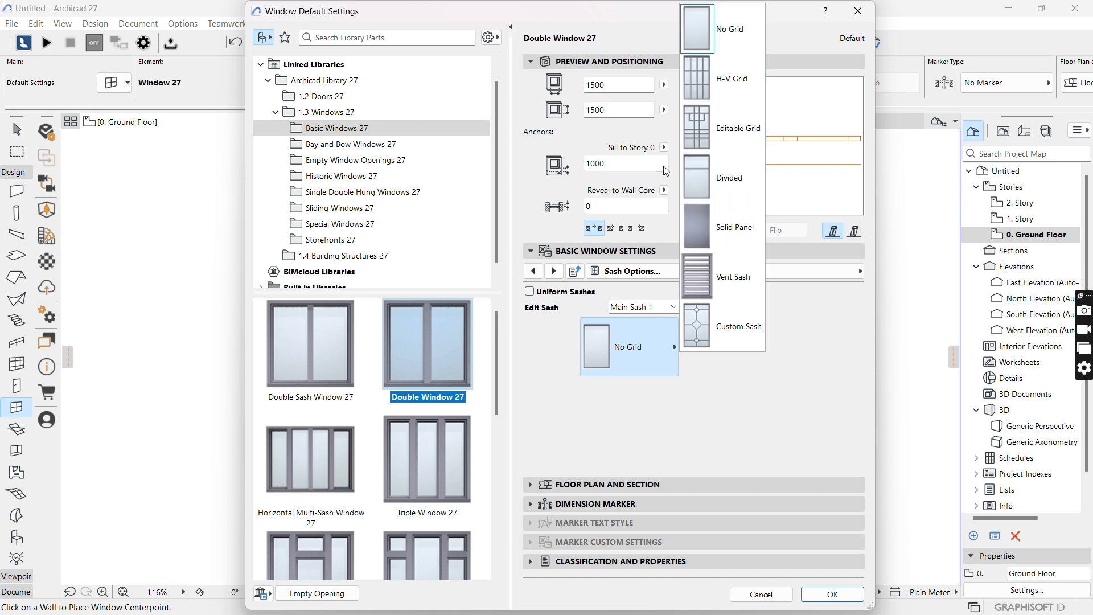
pyautogui.click(739, 184)
pyautogui.click(553, 271)
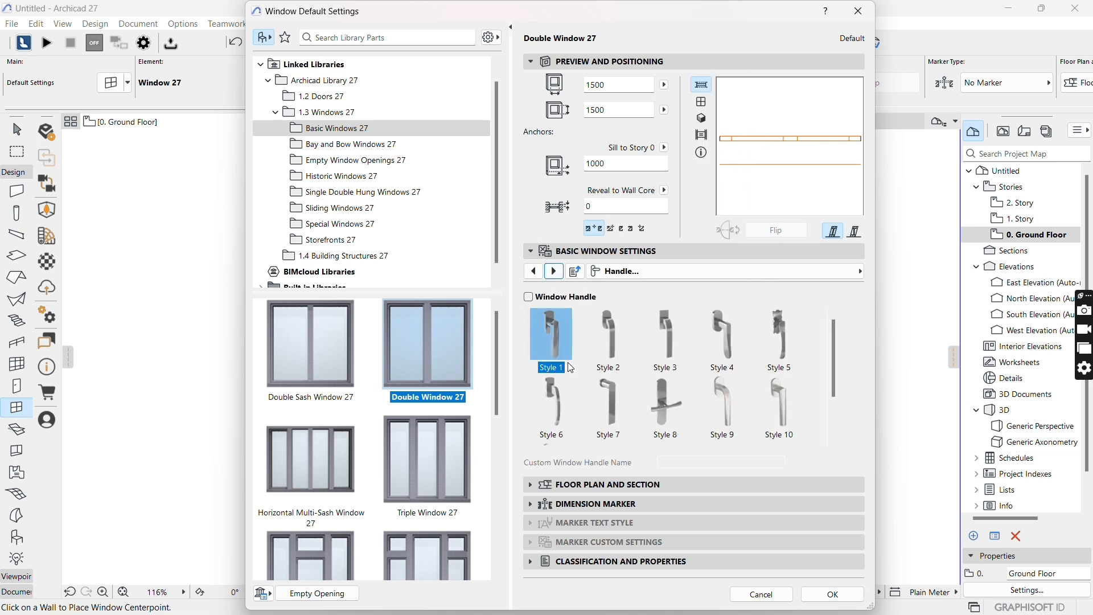
pyautogui.click(561, 297)
# - Make the default window's surfaces uniform and set them to Metal - Stainless Steel
pyautogui.click(555, 273)
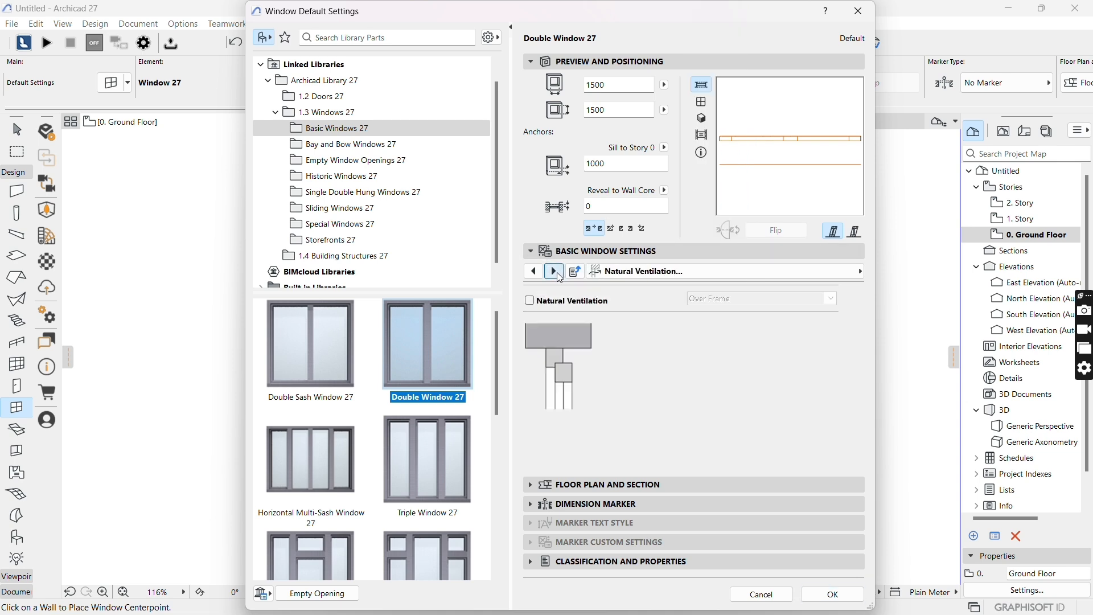
pyautogui.click(555, 272)
pyautogui.click(555, 272)
pyautogui.click(555, 272)
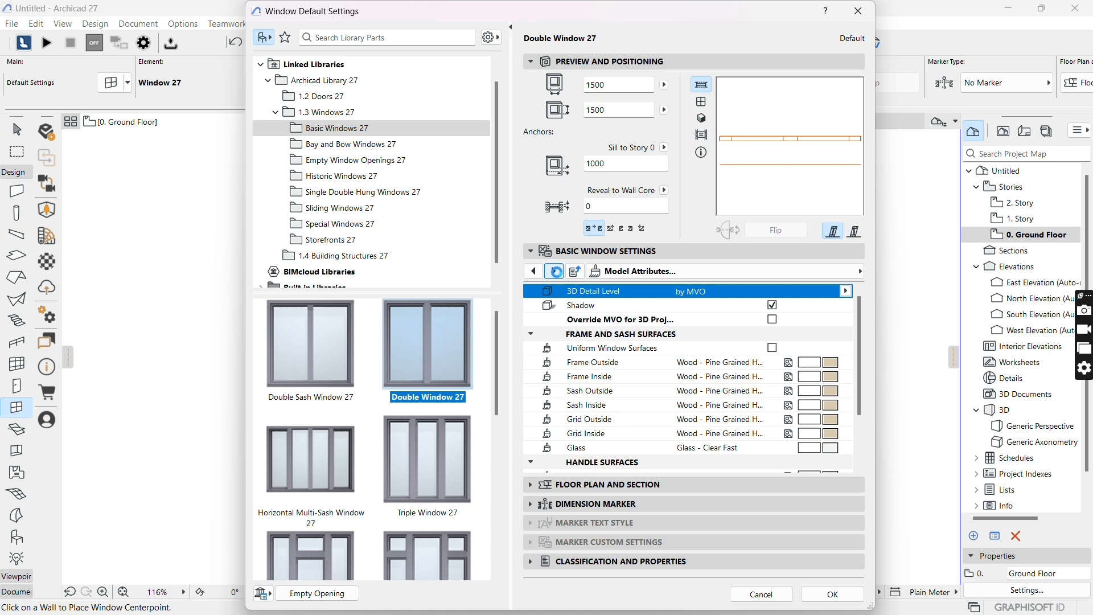
pyautogui.click(774, 348)
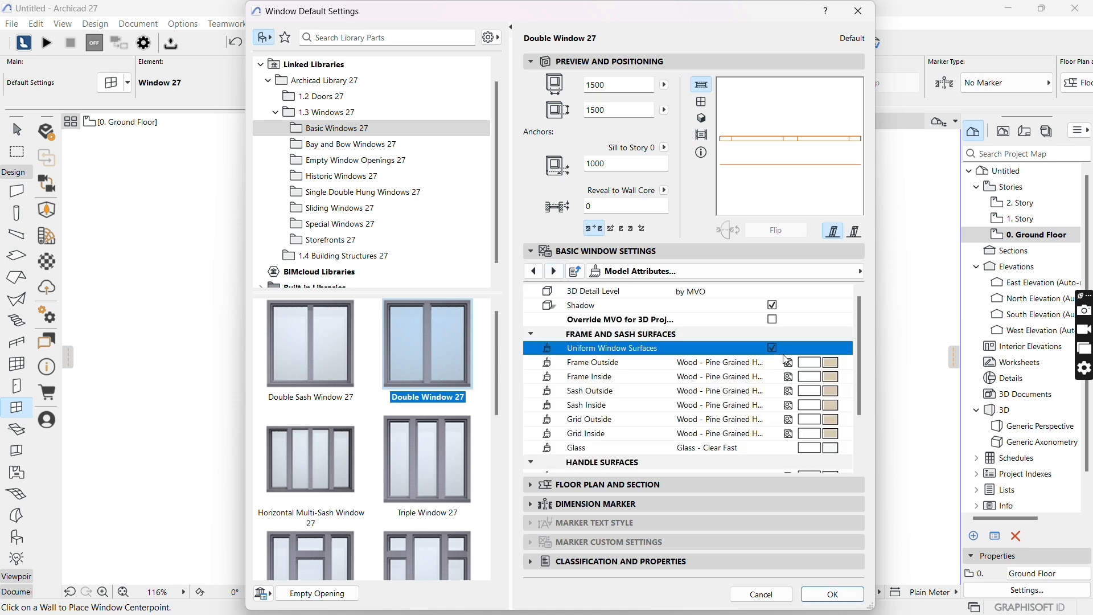
pyautogui.click(834, 366)
pyautogui.write('metal')
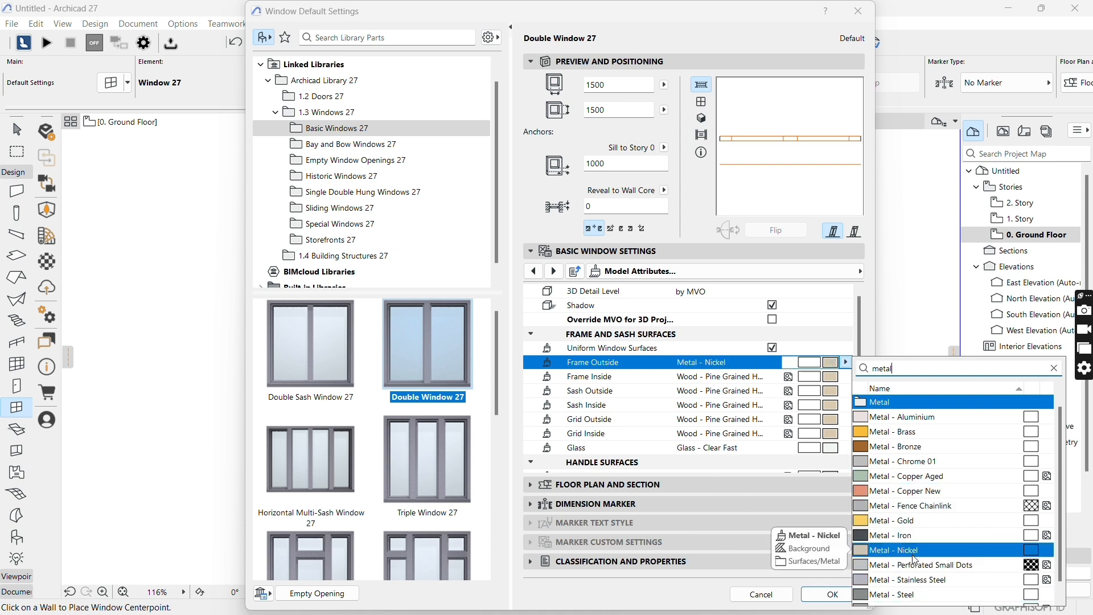
pyautogui.click(913, 580)
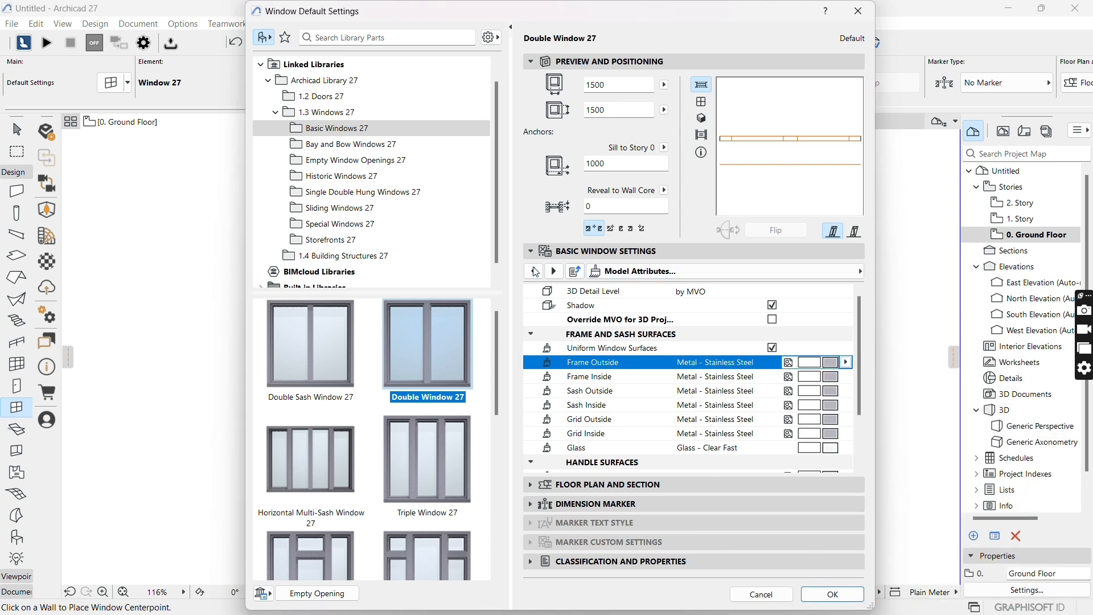
# - Enable the outside casing in the default window's fixtures and fittings
pyautogui.click(551, 271)
pyautogui.click(551, 271)
pyautogui.click(550, 271)
pyautogui.click(551, 271)
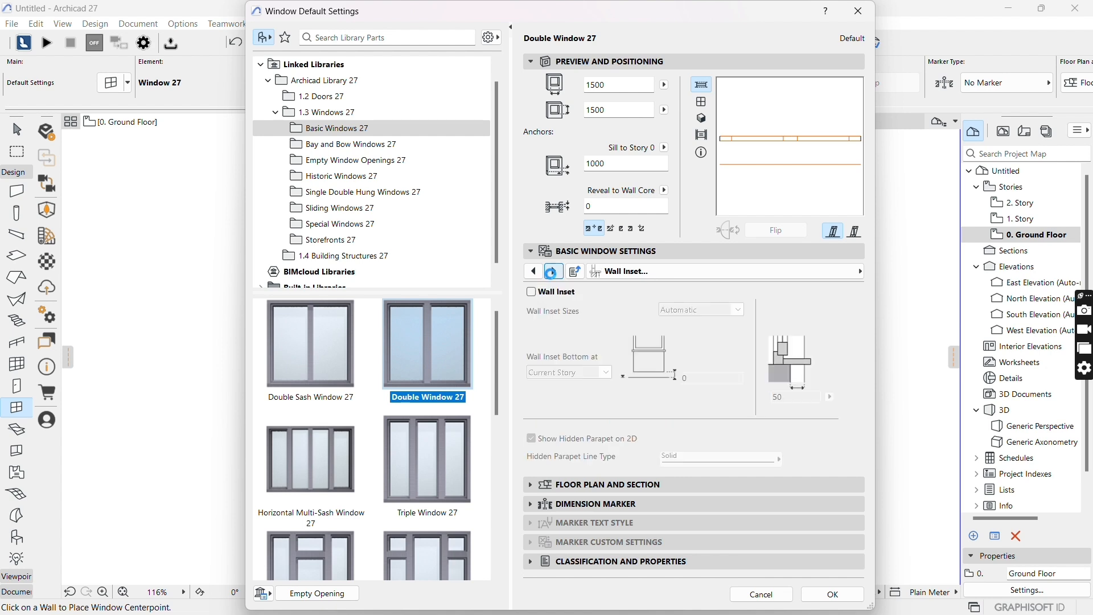
pyautogui.click(551, 271)
pyautogui.click(551, 271)
pyautogui.click(551, 272)
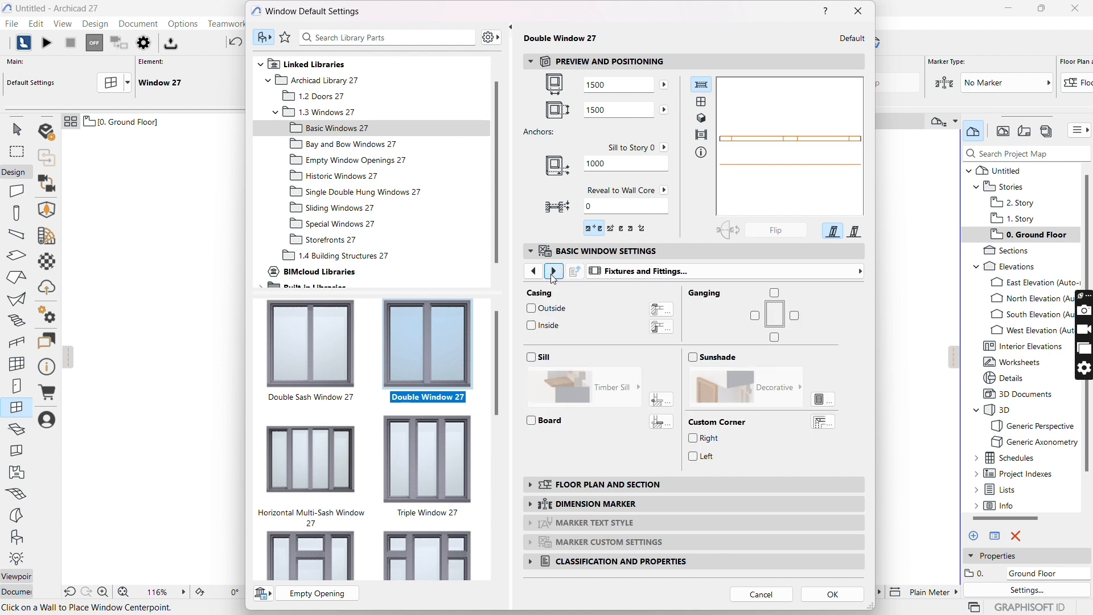
pyautogui.click(531, 308)
# - Set the default window's outside casing surface to Stucco - White Fine and apply the window settings
pyautogui.click(553, 271)
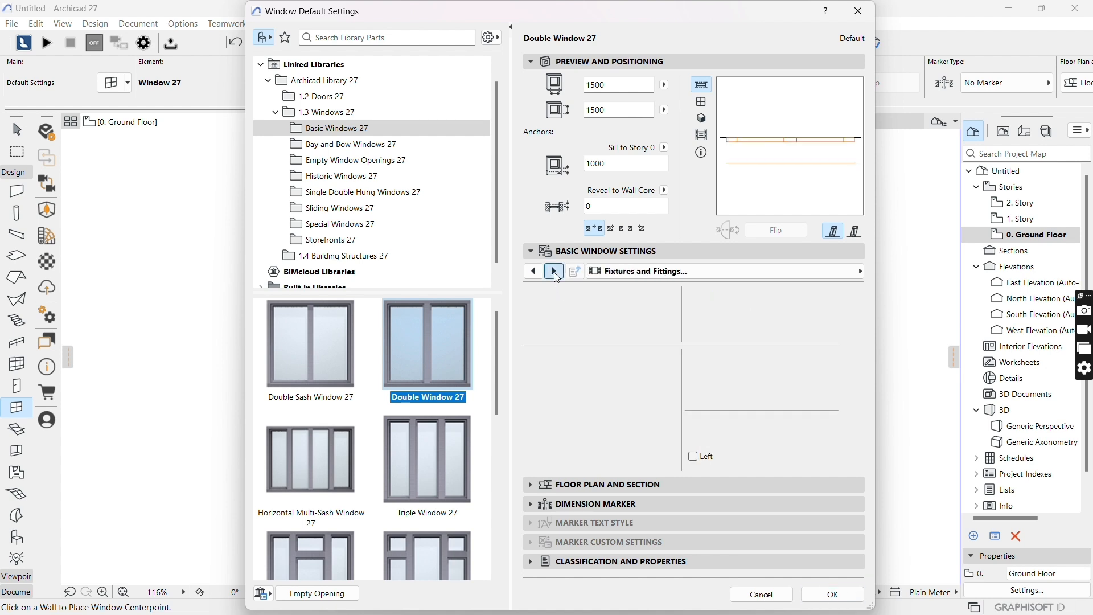
pyautogui.click(553, 271)
pyautogui.click(554, 271)
pyautogui.click(553, 271)
pyautogui.click(553, 270)
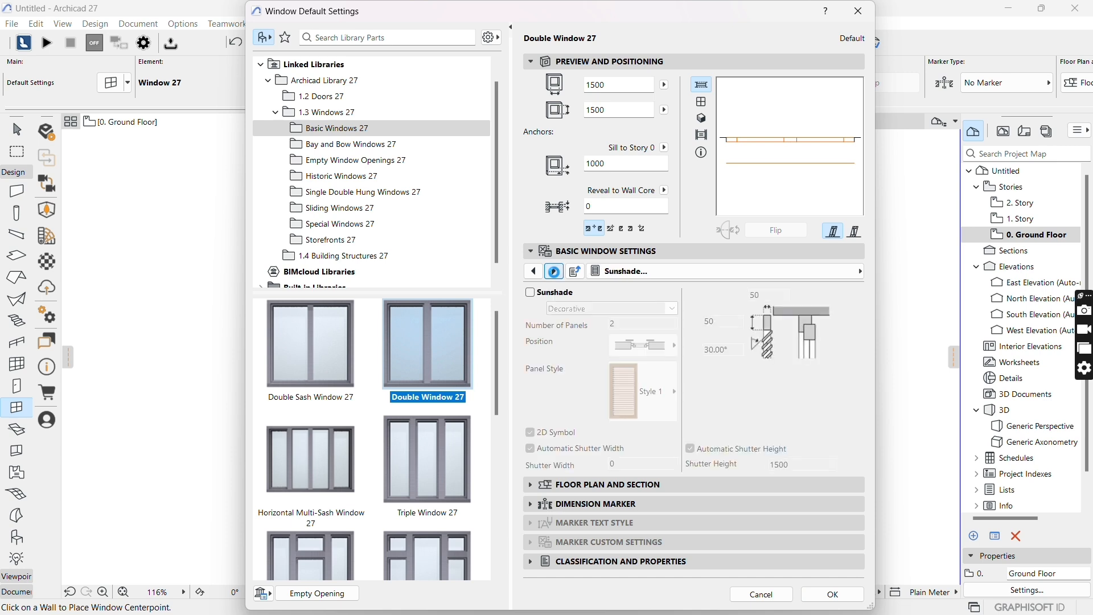
pyautogui.click(553, 271)
pyautogui.click(554, 271)
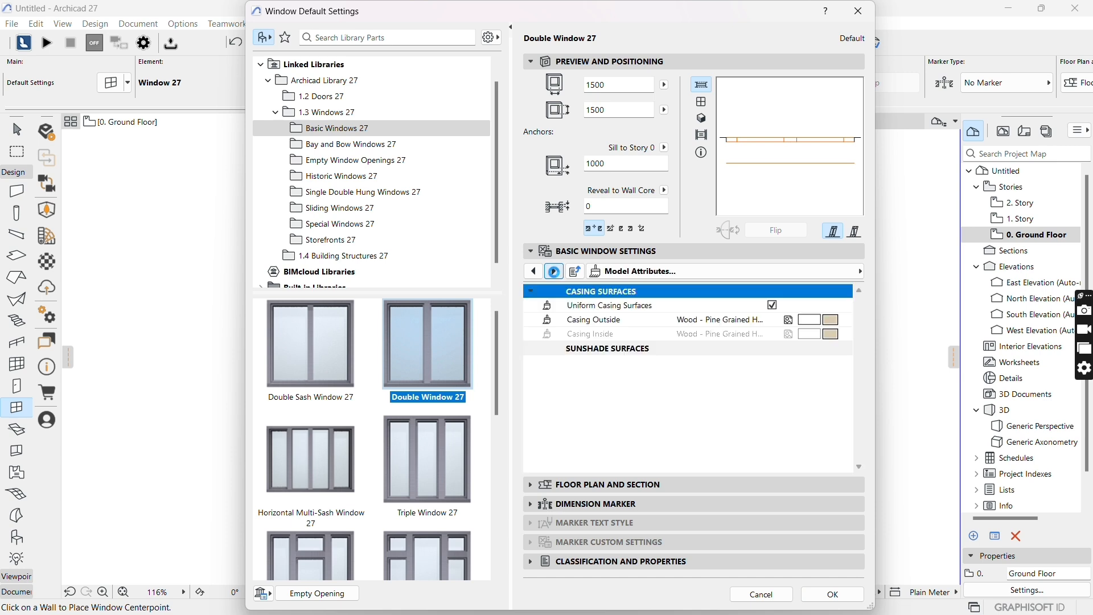
pyautogui.click(845, 320)
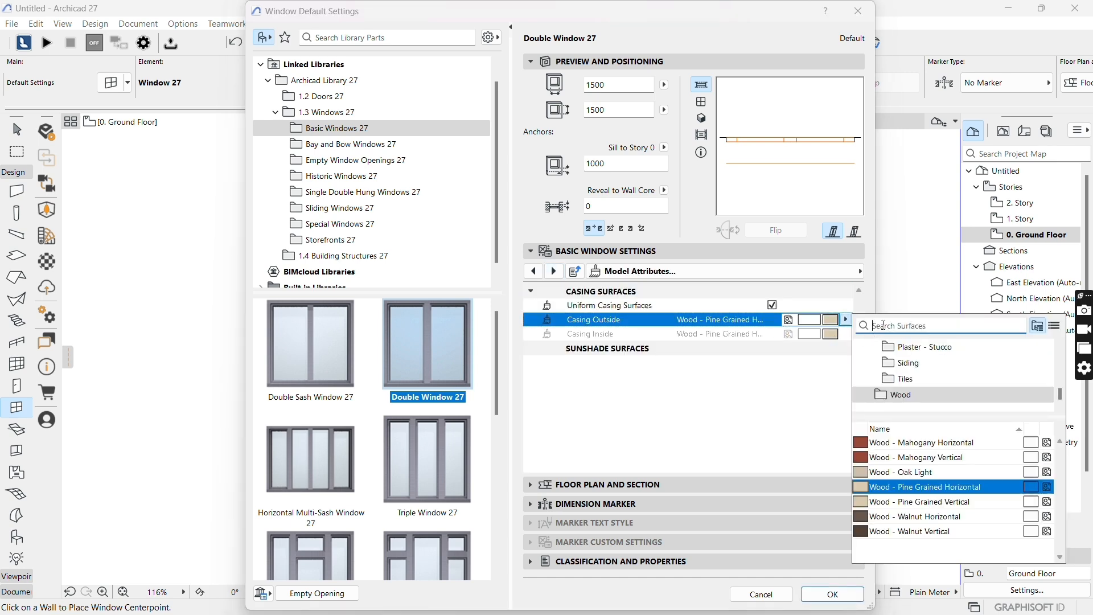
pyautogui.click(883, 325)
pyautogui.write('wi')
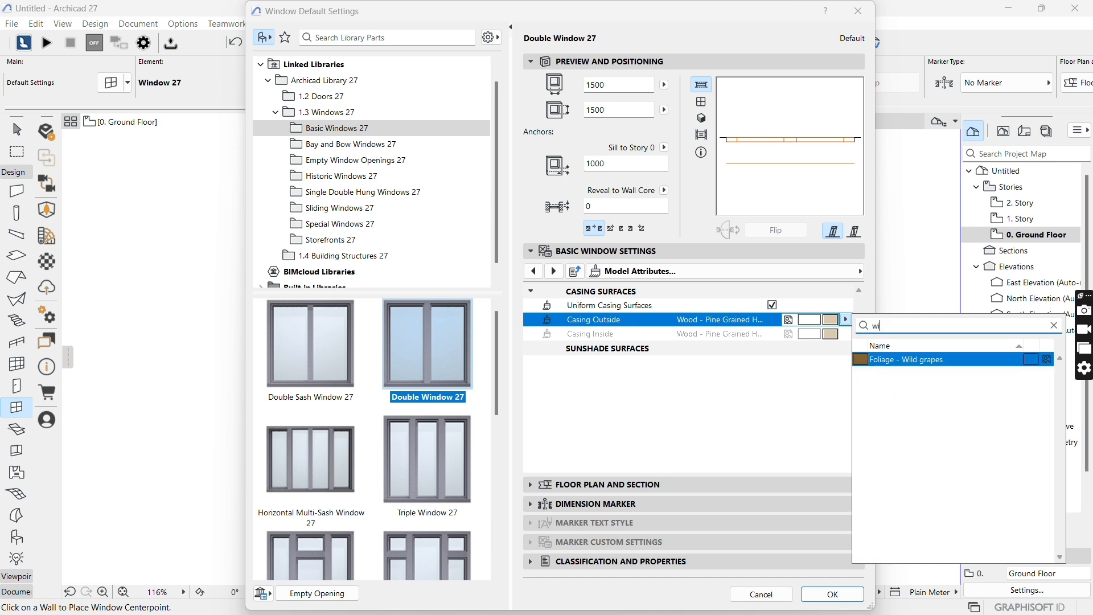
pyautogui.press('BackSpace')
pyautogui.press('BackSpace')
pyautogui.write('s')
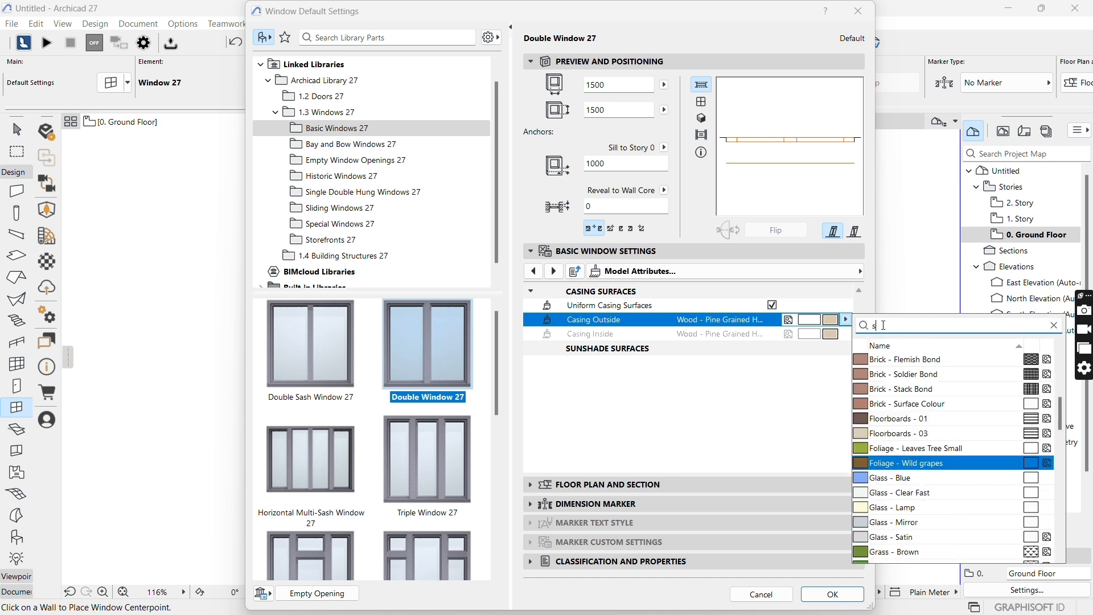
pyautogui.write('tucco')
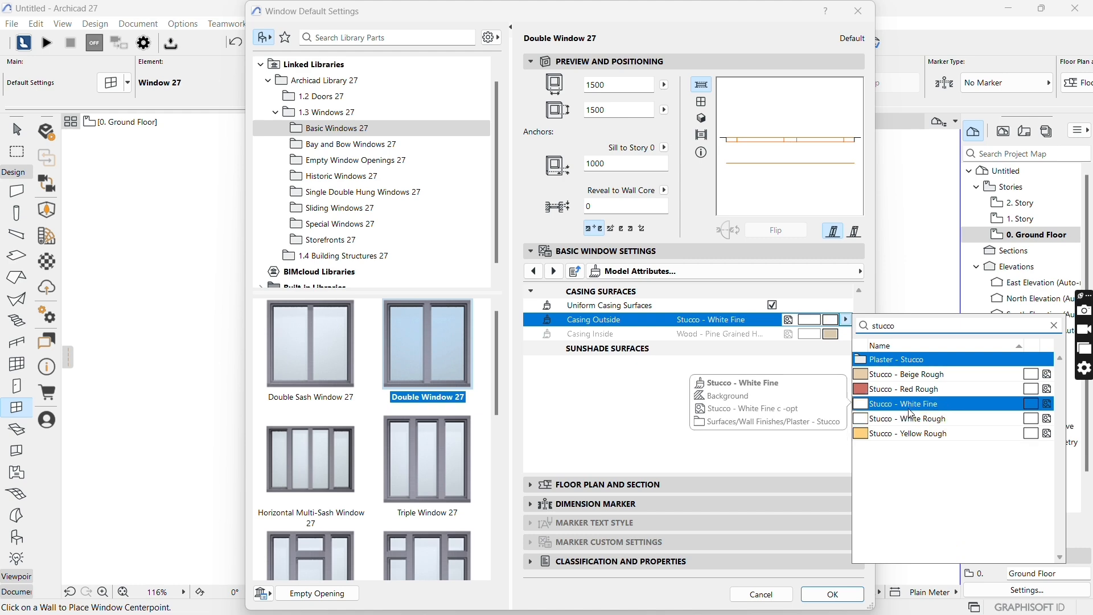
pyautogui.click(908, 403)
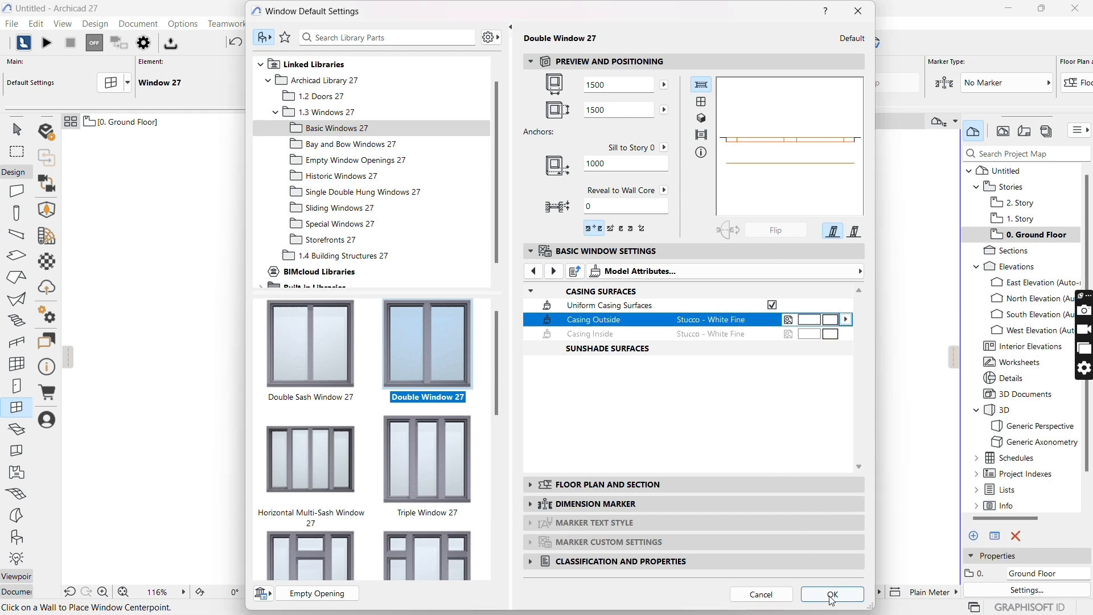
pyautogui.click(552, 273)
pyautogui.click(552, 272)
pyautogui.click(552, 272)
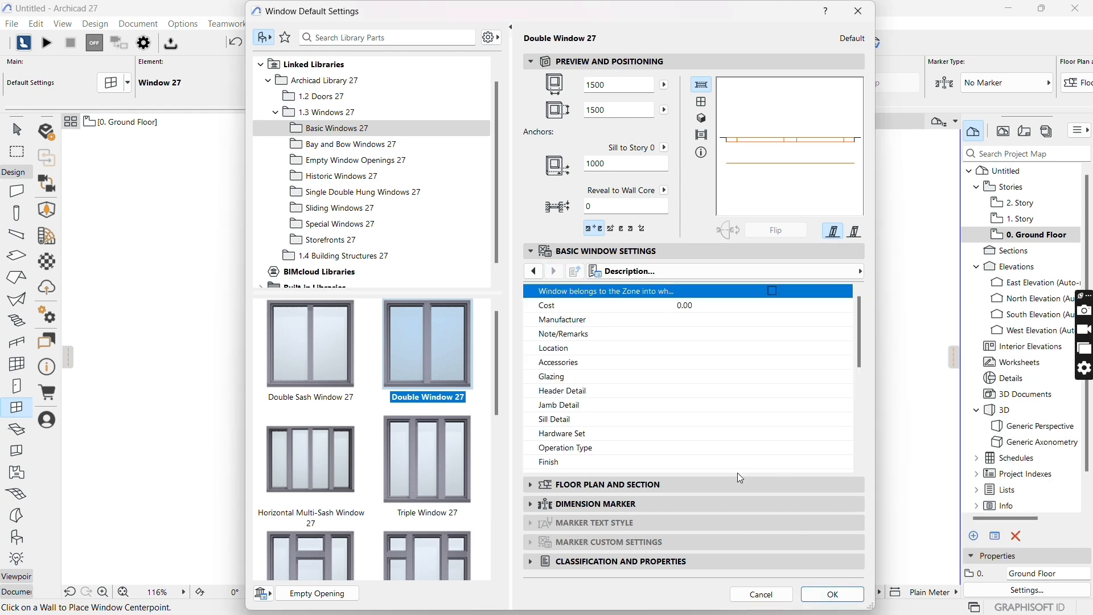
pyautogui.click(833, 594)
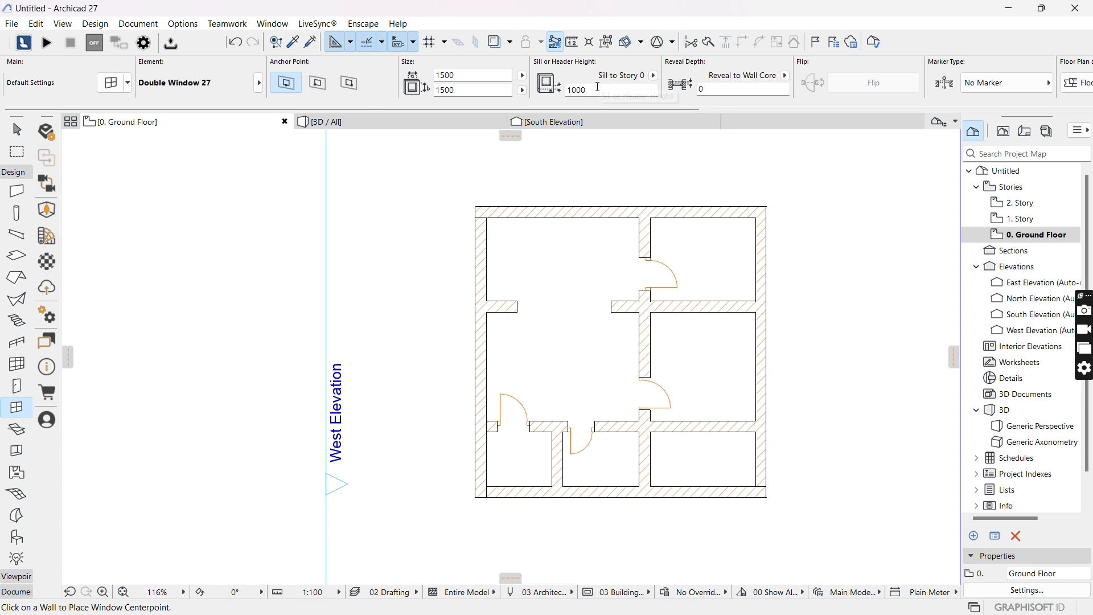
# - Place a double window with a 50 mm reveal depth in the east exterior wall, near the middle of the central eastern room
pyautogui.click(697, 89)
pyautogui.write('50')
pyautogui.click(772, 366)
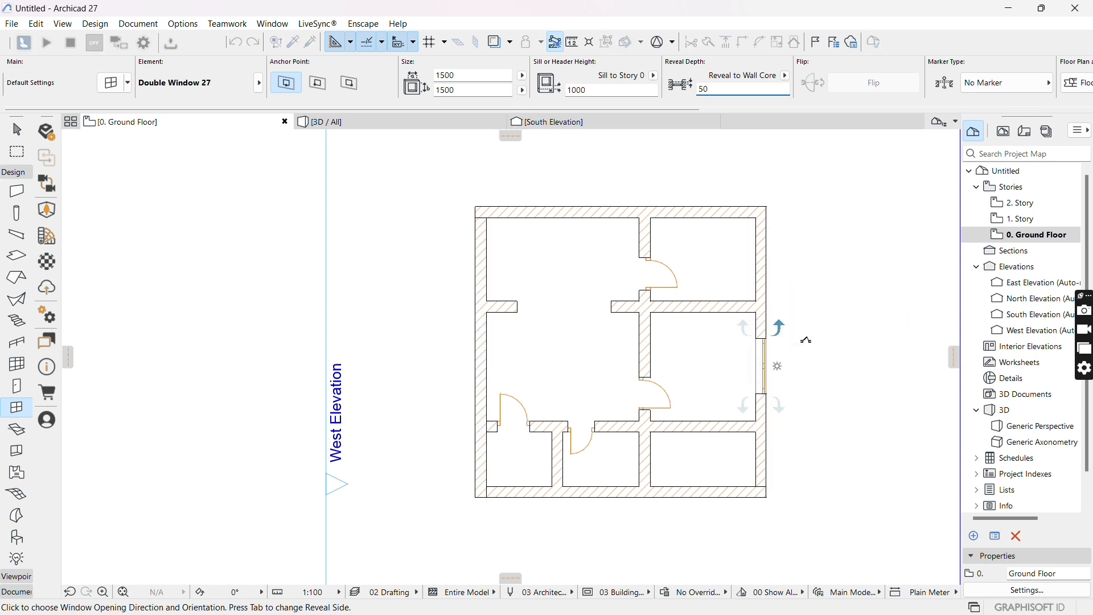
pyautogui.click(772, 336)
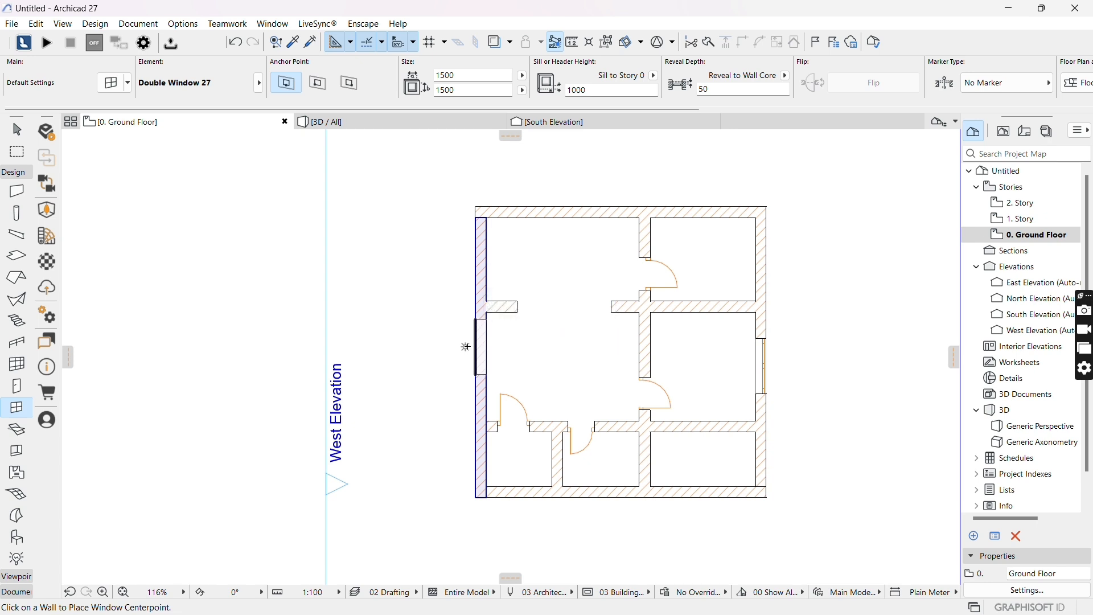
pyautogui.click(466, 343)
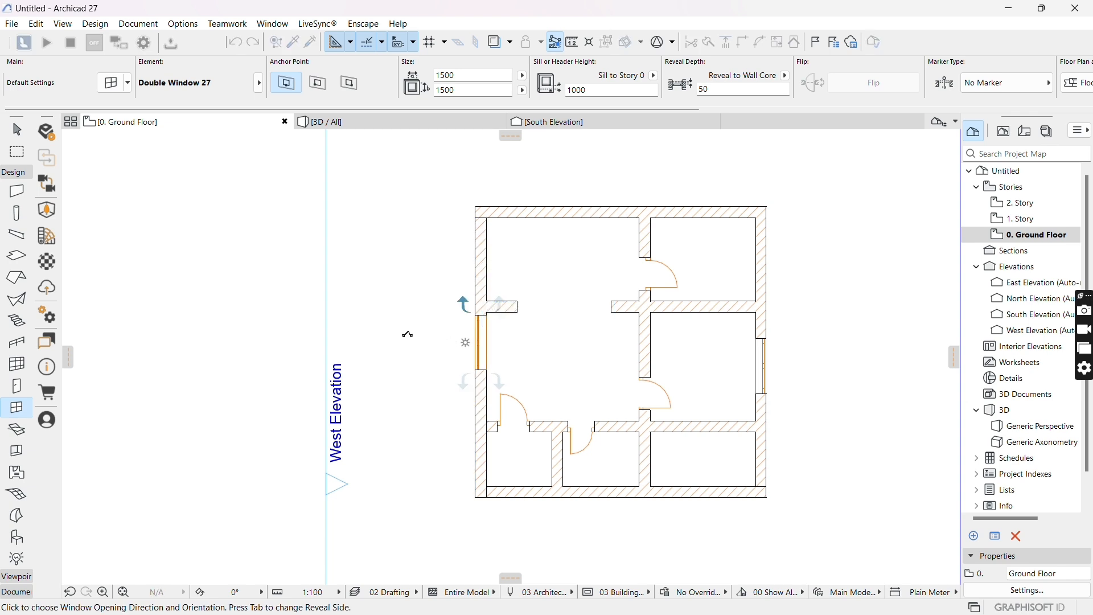
pyautogui.press('Escape')
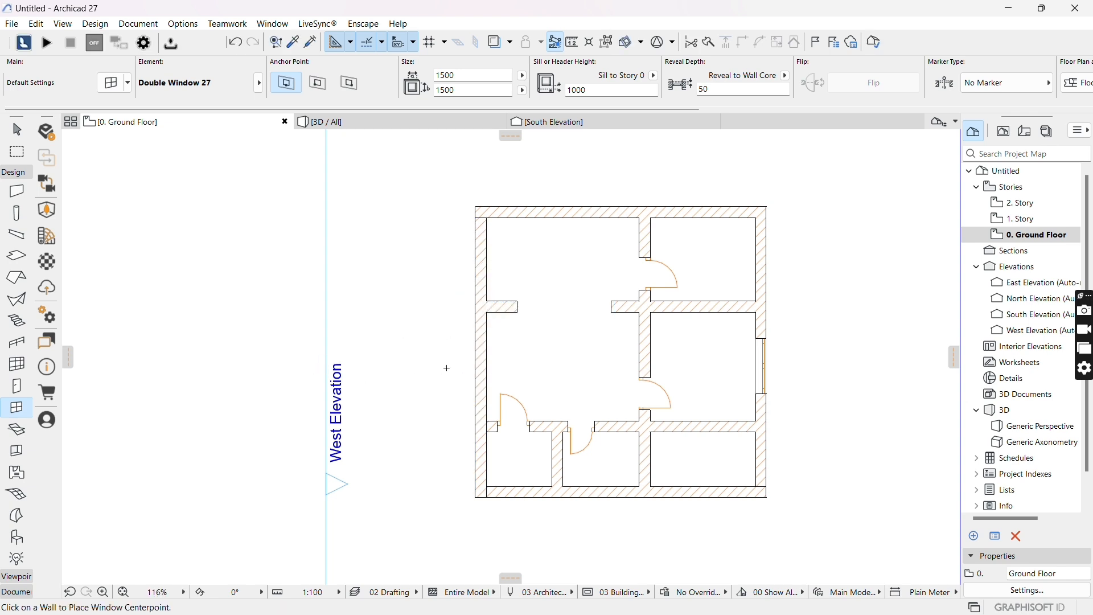
pyautogui.press('Escape')
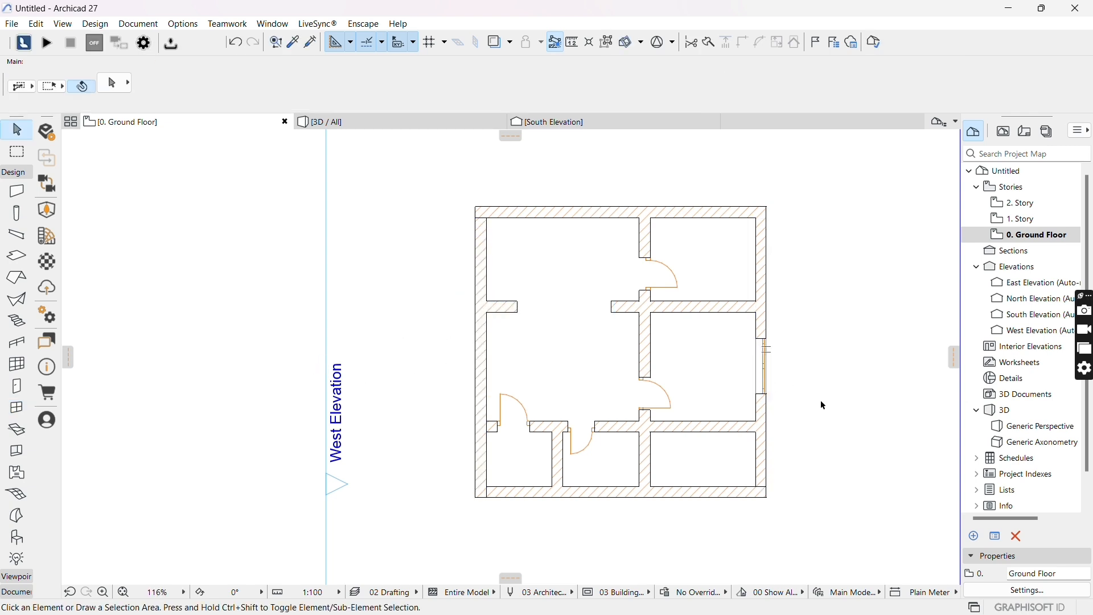
# - Set the height of the east wall's double window to 1200 mm
pyautogui.click(768, 394)
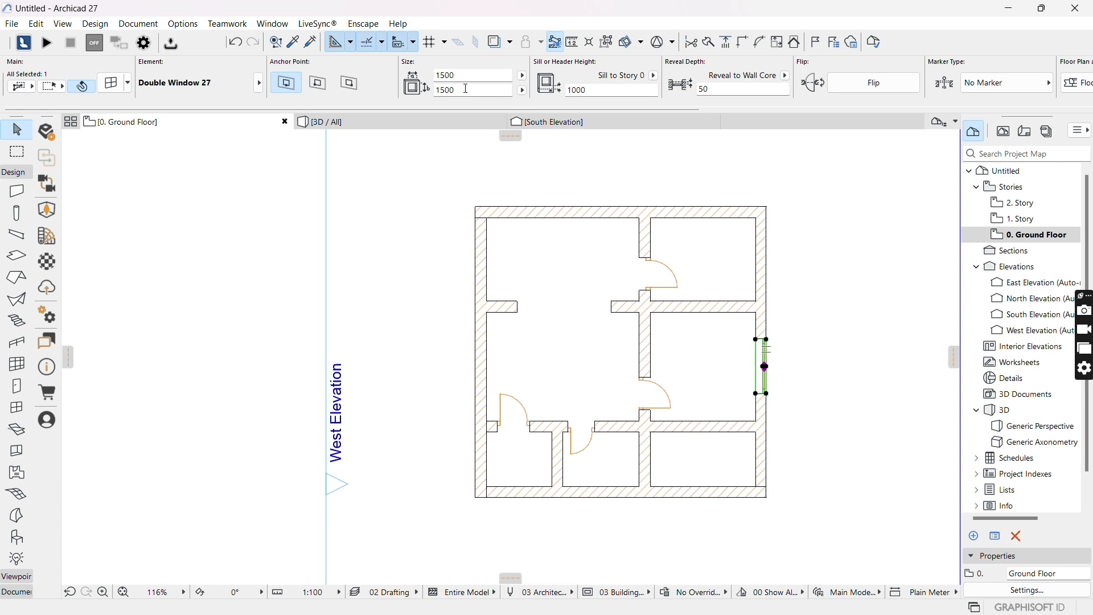
pyautogui.moveTo(454, 90); pyautogui.dragTo(444, 92)
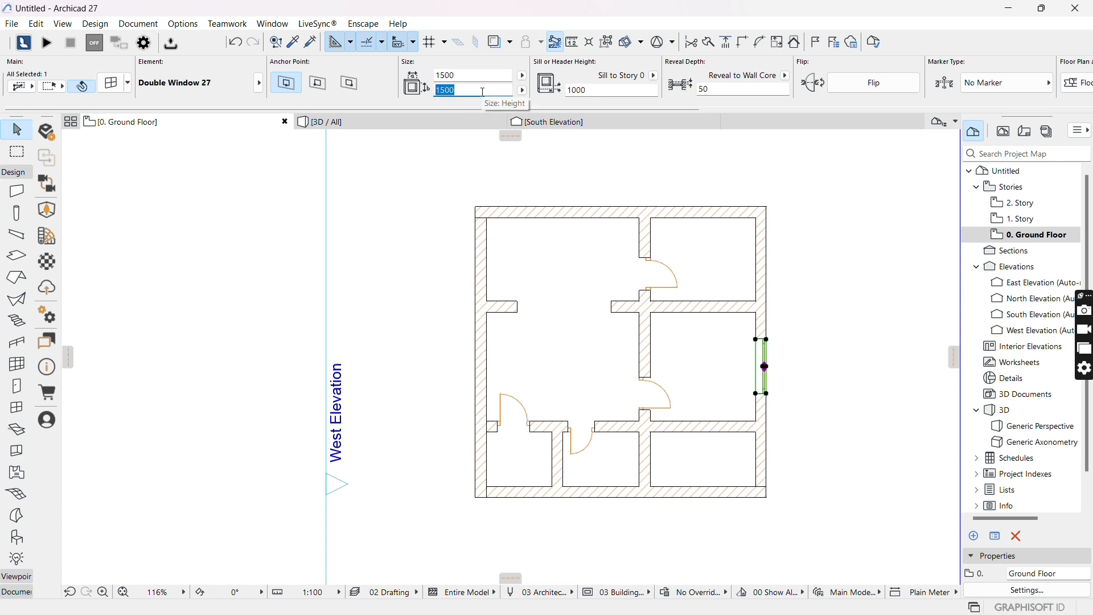
pyautogui.write('1200')
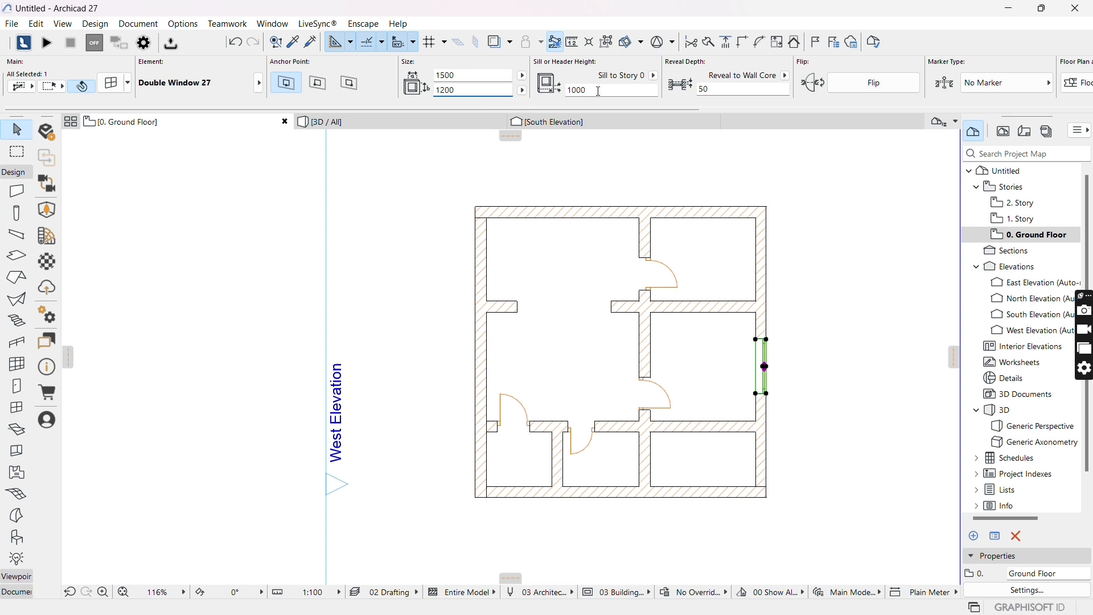
# - Set the east wall's double window sill height to 900 mm and move the window north against the room's northern partition
pyautogui.click(565, 91)
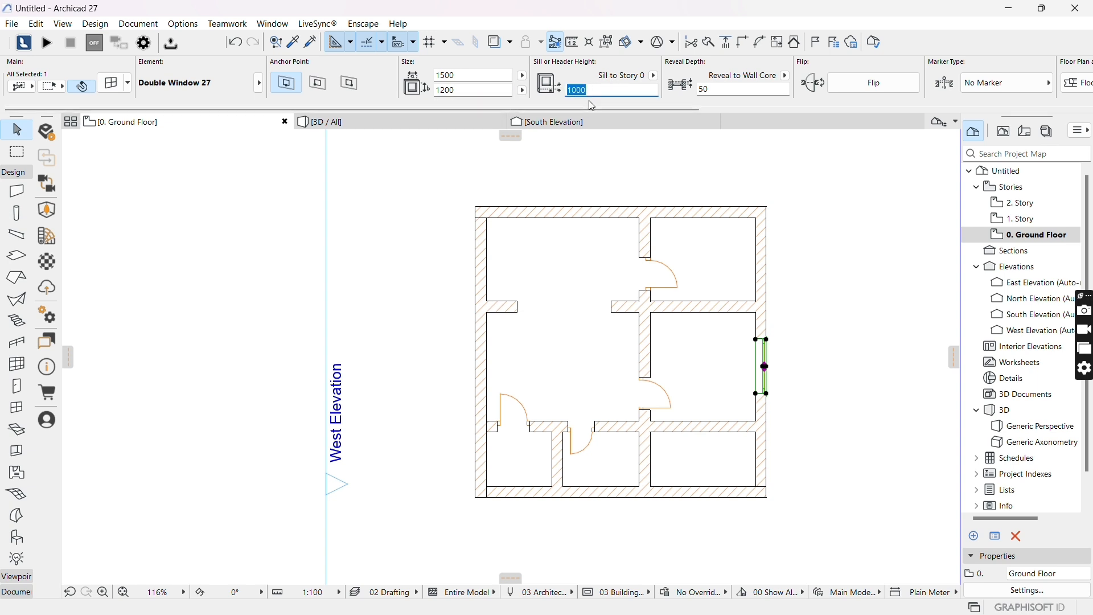
pyautogui.write('900')
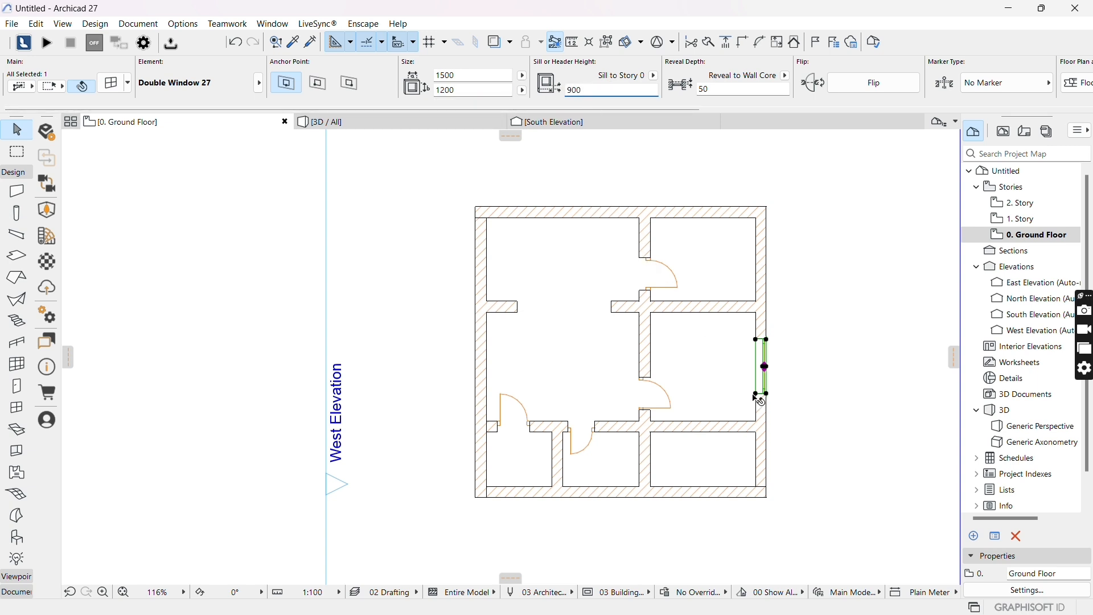
pyautogui.moveTo(763, 366); pyautogui.dragTo(764, 340)
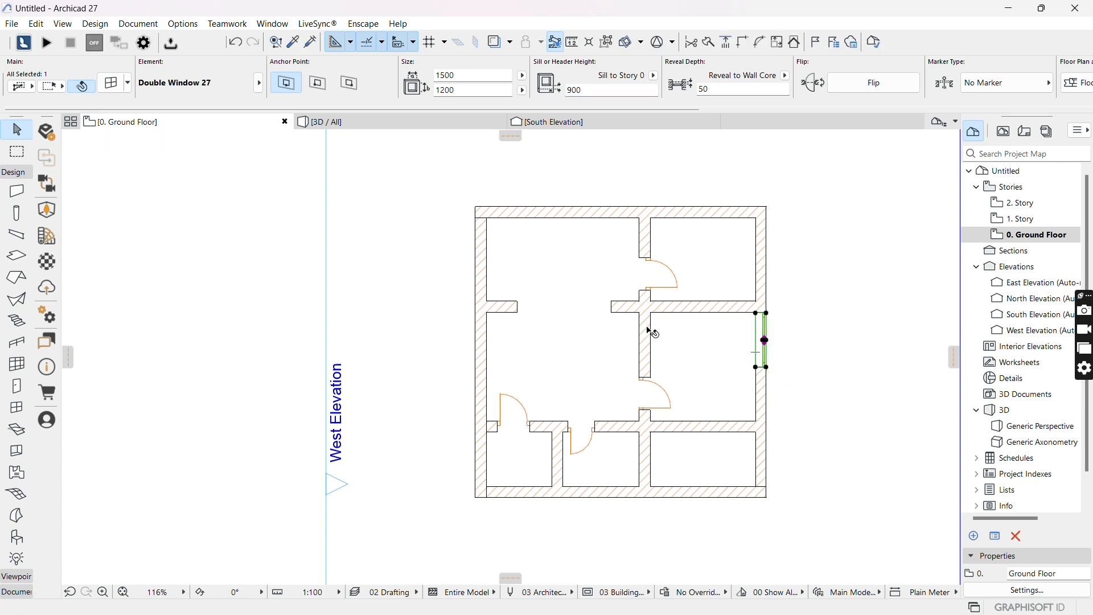
# - Set the east wall's double window width to 1200 mm
pyautogui.click(462, 76)
pyautogui.write('1200')
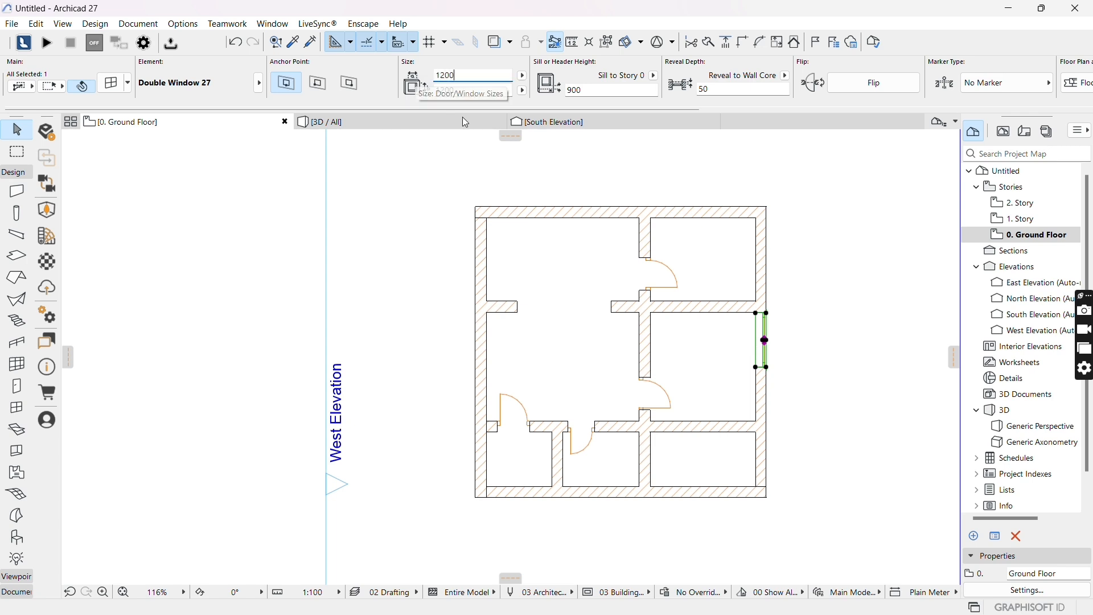
pyautogui.press('Return')
pyautogui.press('Escape')
# - Copy the double window south along the east wall so the central eastern room has two windows
pyautogui.click(764, 344)
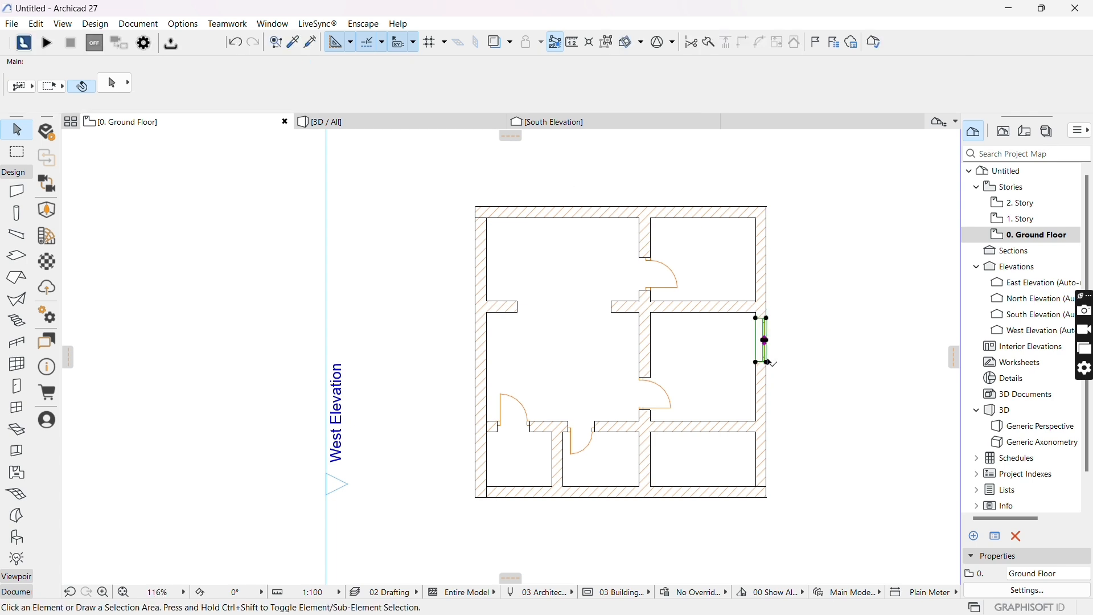
pyautogui.moveTo(764, 342); pyautogui.dragTo(769, 387)
pyautogui.click(766, 422)
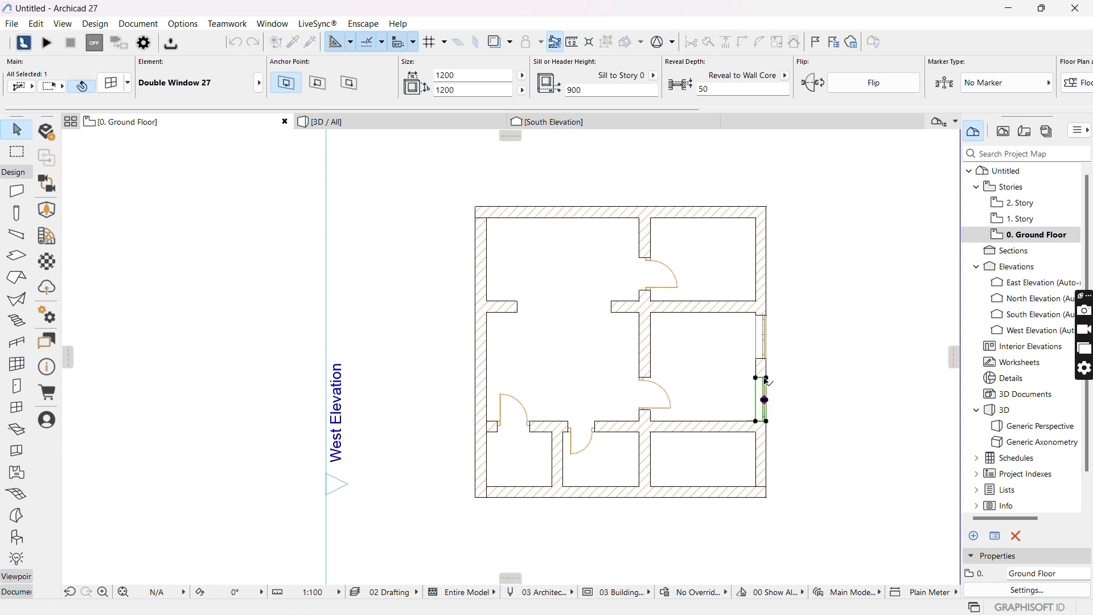
pyautogui.click(829, 374)
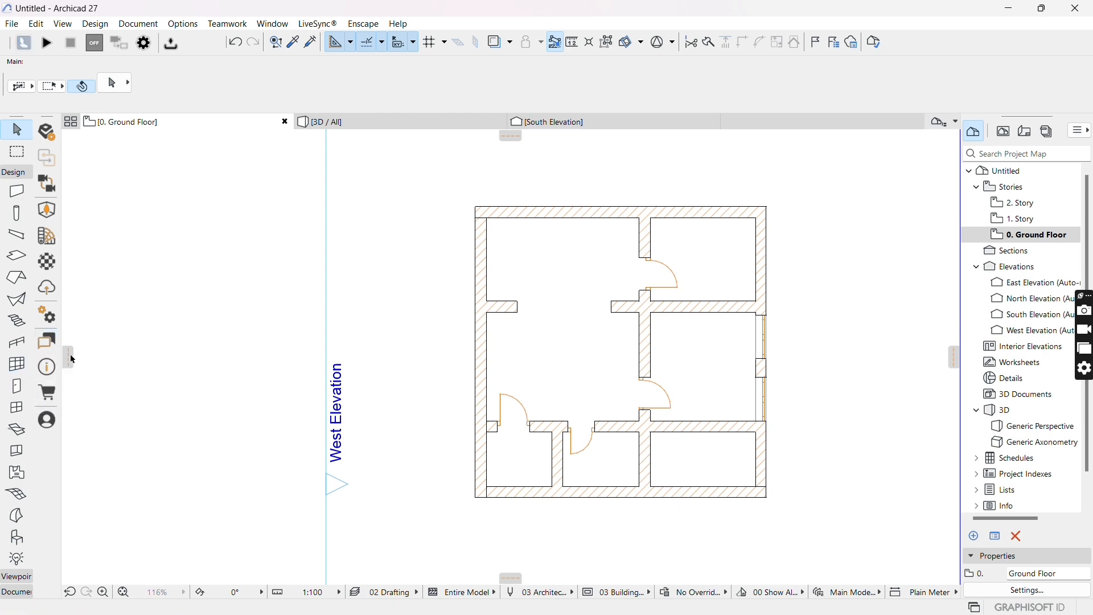
# - Pick up the east window's settings and place two 1200 by 1200 mm double windows in the west wall of the central room
pyautogui.doubleClick(16, 408)
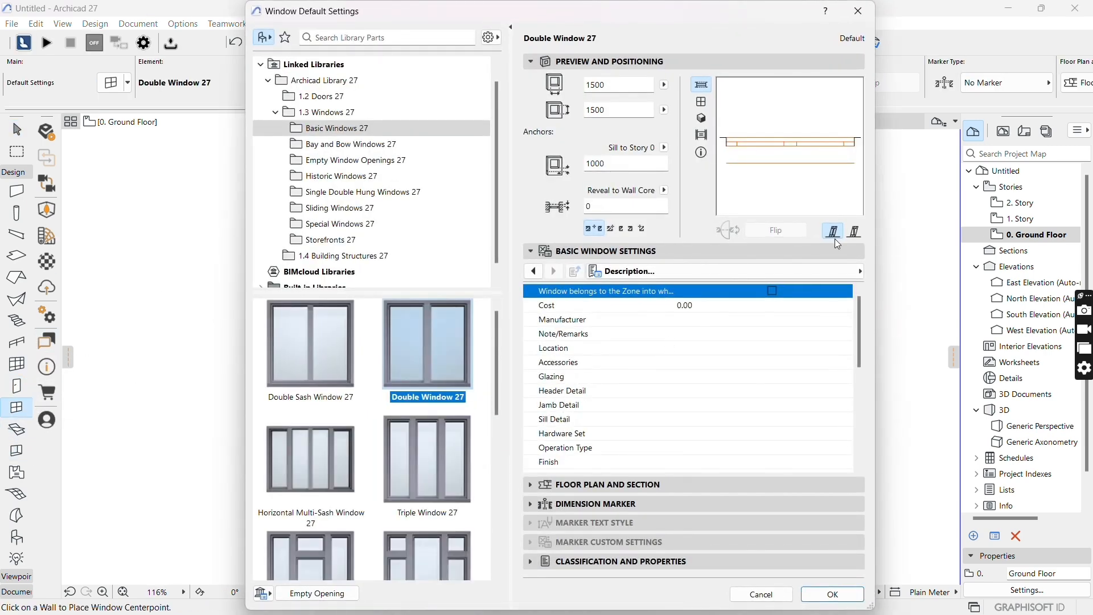
pyautogui.click(858, 11)
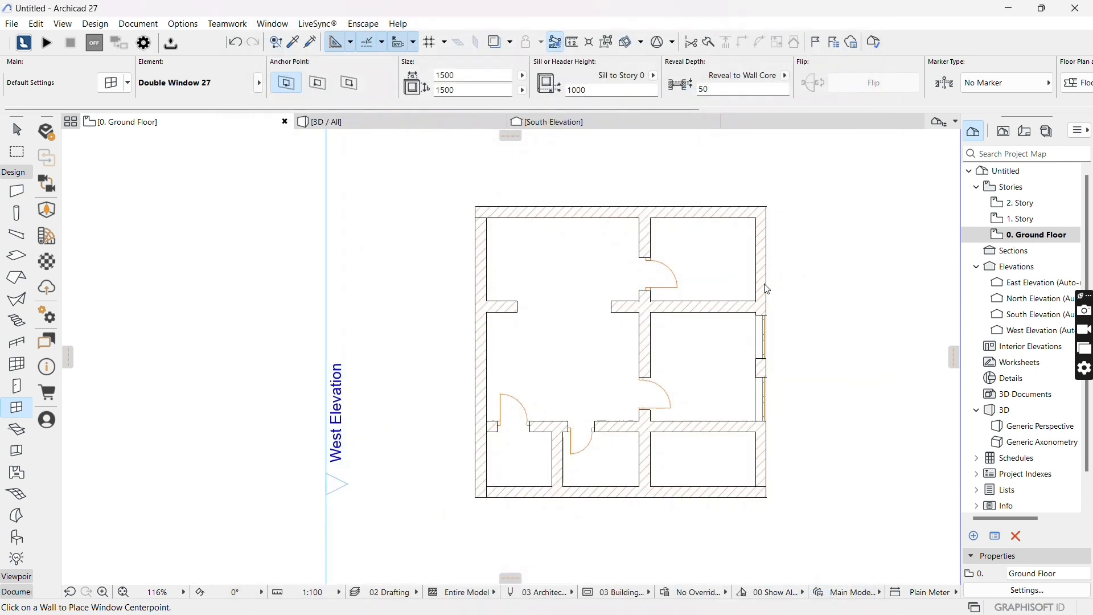
pyautogui.click(294, 45)
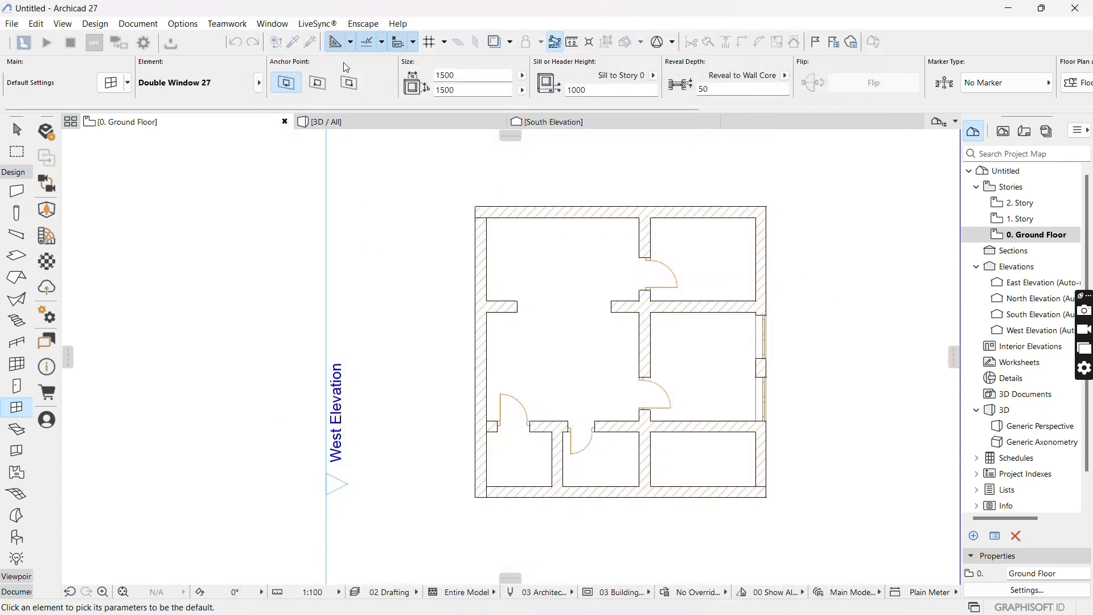
pyautogui.click(764, 348)
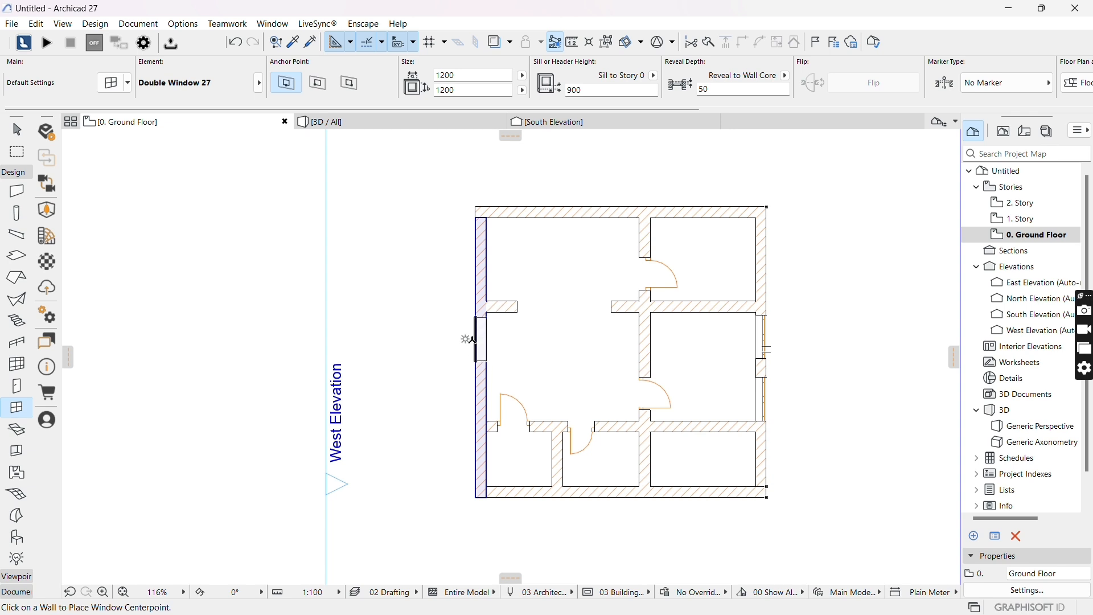
pyautogui.click(466, 335)
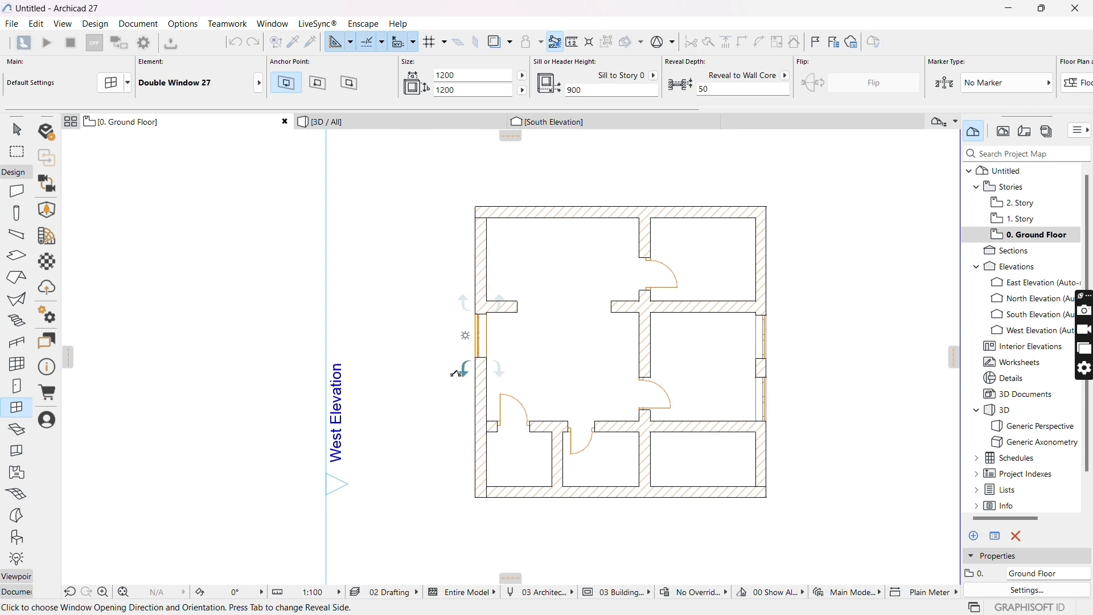
pyautogui.click(455, 373)
pyautogui.click(465, 395)
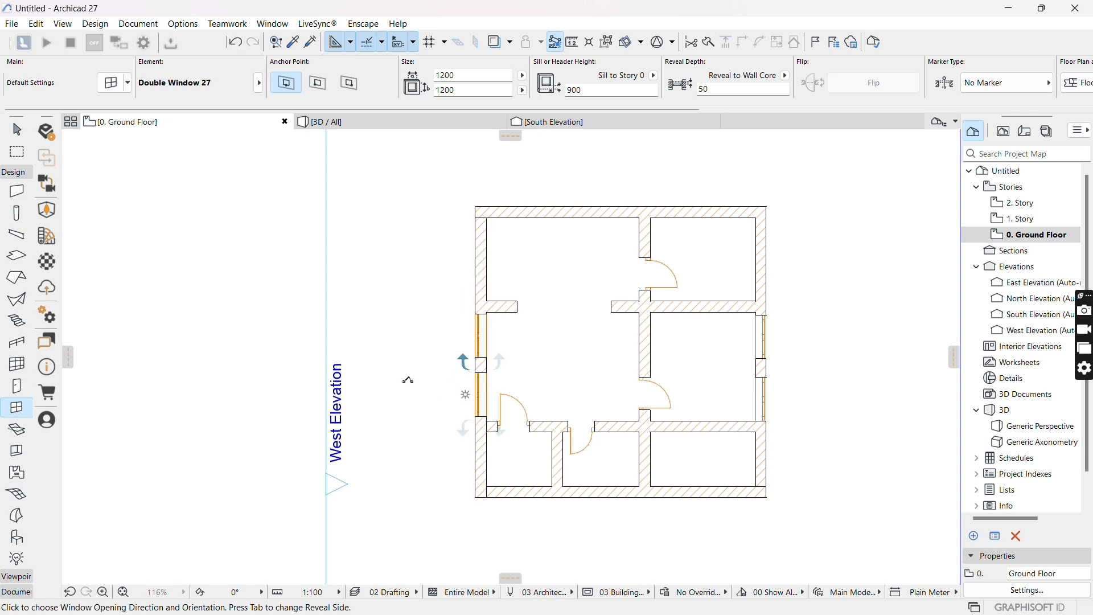
pyautogui.click(470, 373)
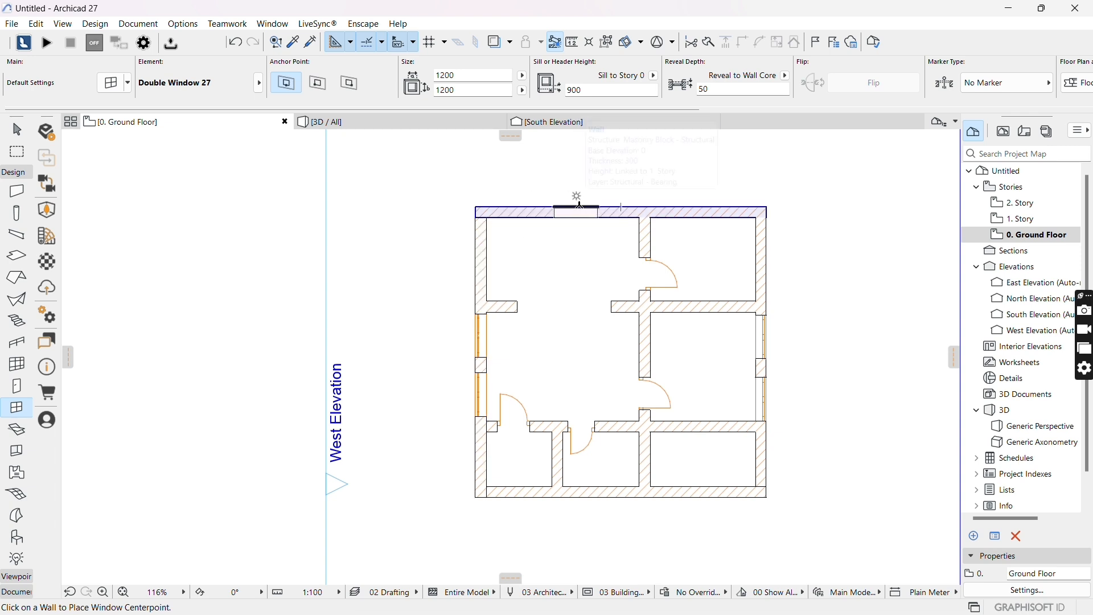
# - Place one double window in the north wall of the northwest room and another in the east wall of the northeast room
pyautogui.click(601, 207)
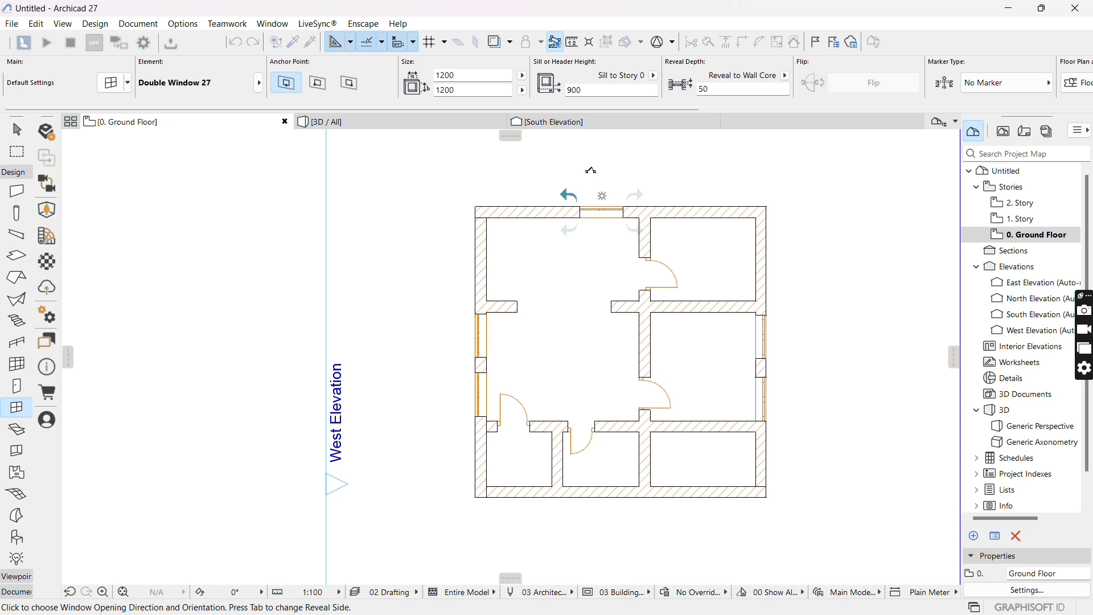
pyautogui.click(602, 183)
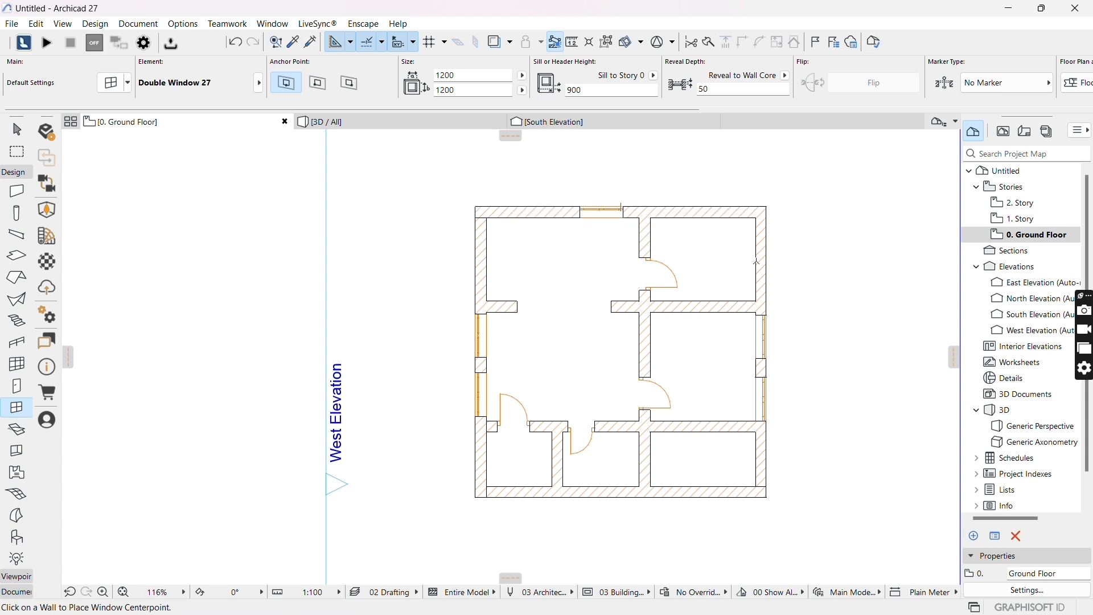
pyautogui.click(771, 258)
pyautogui.click(783, 239)
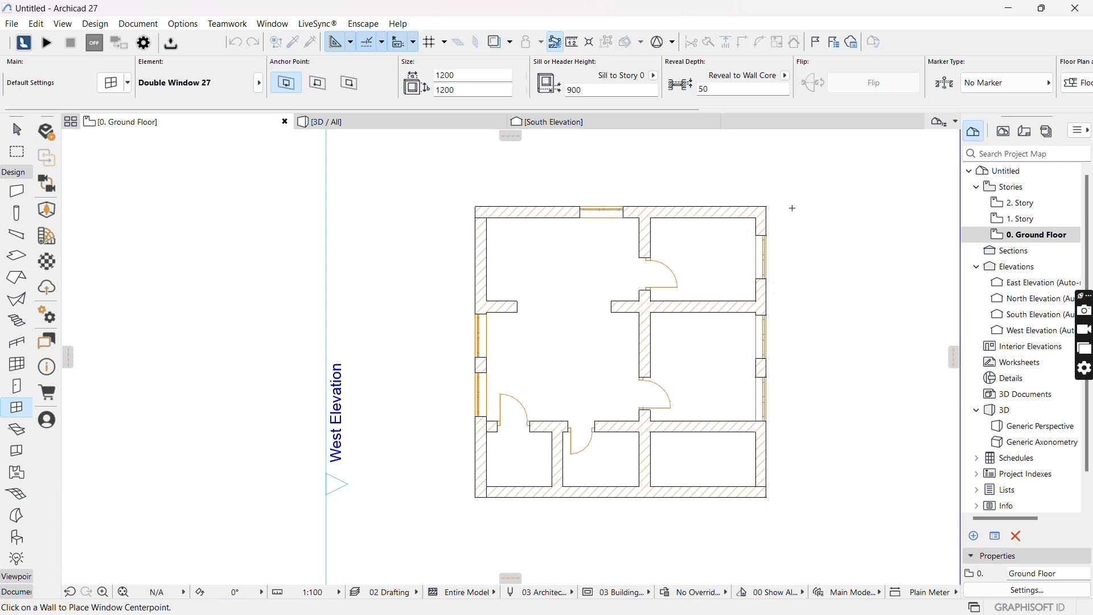
pyautogui.press('Escape')
# - Set the northeast room's window to 1000 mm height with a 1200 mm sill
pyautogui.scroll(3, 779, 292)
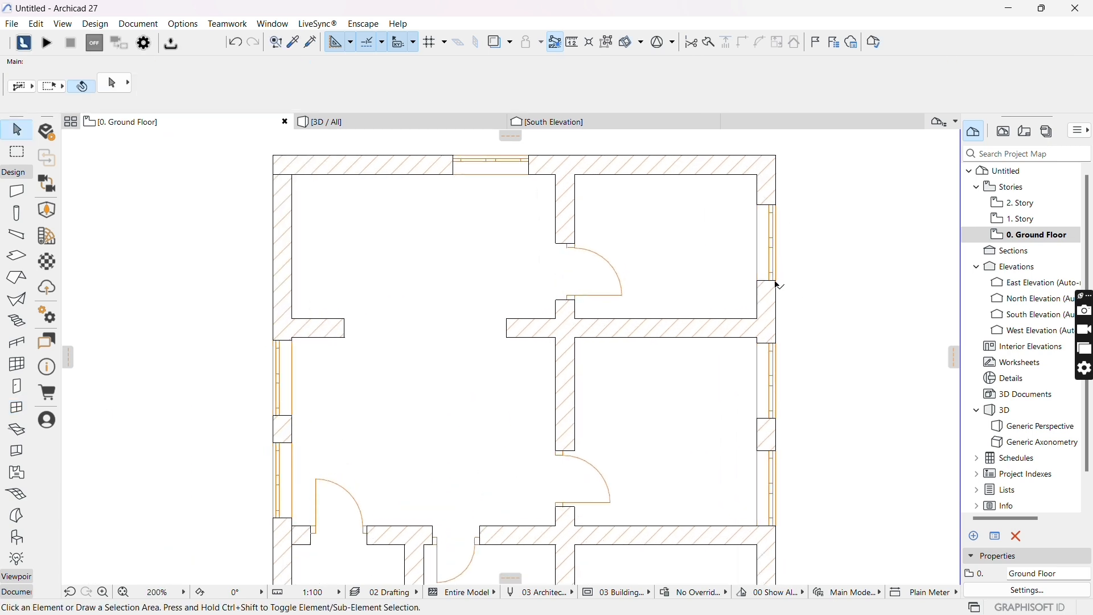
pyautogui.click(775, 282)
pyautogui.scroll(-2, 695, 274)
pyautogui.scroll(2, 716, 210)
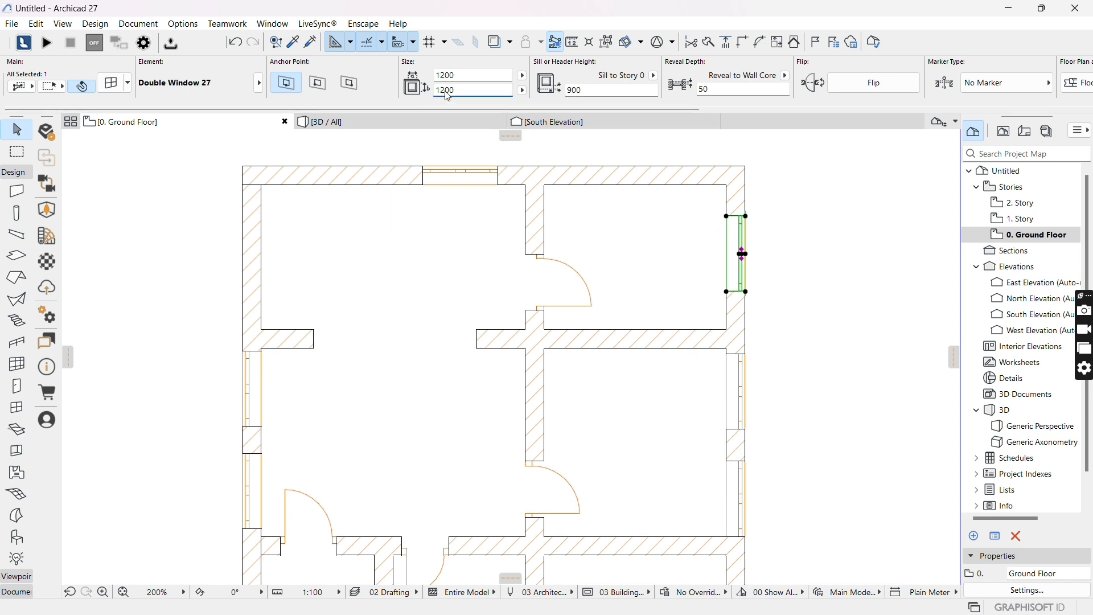
pyautogui.click(593, 89)
pyautogui.write('12')
pyautogui.scroll(-1, 622, 366)
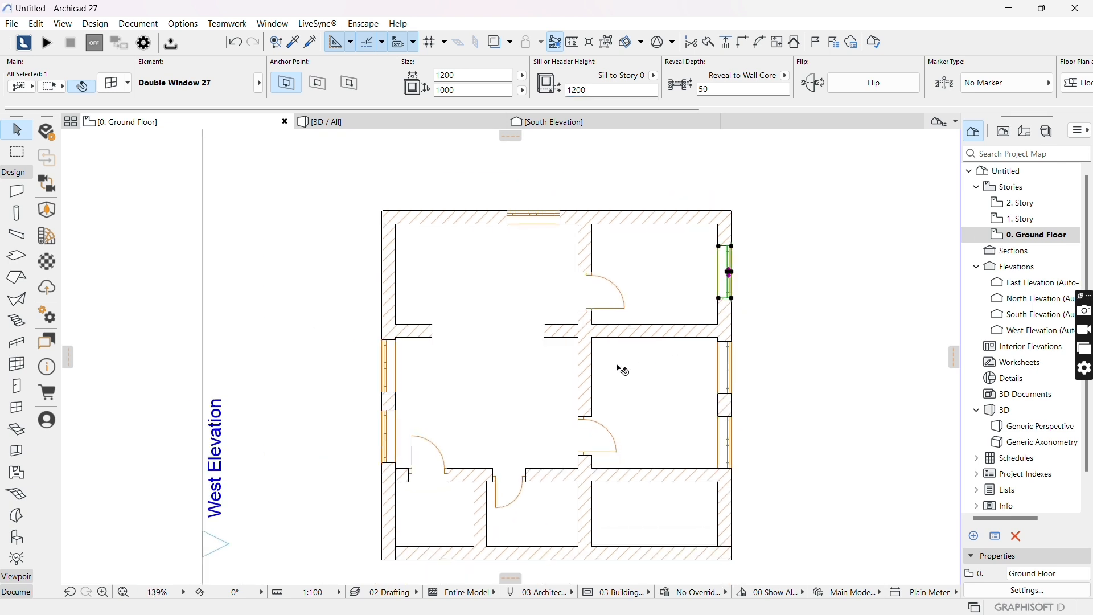
pyautogui.scroll(-2, 512, 245)
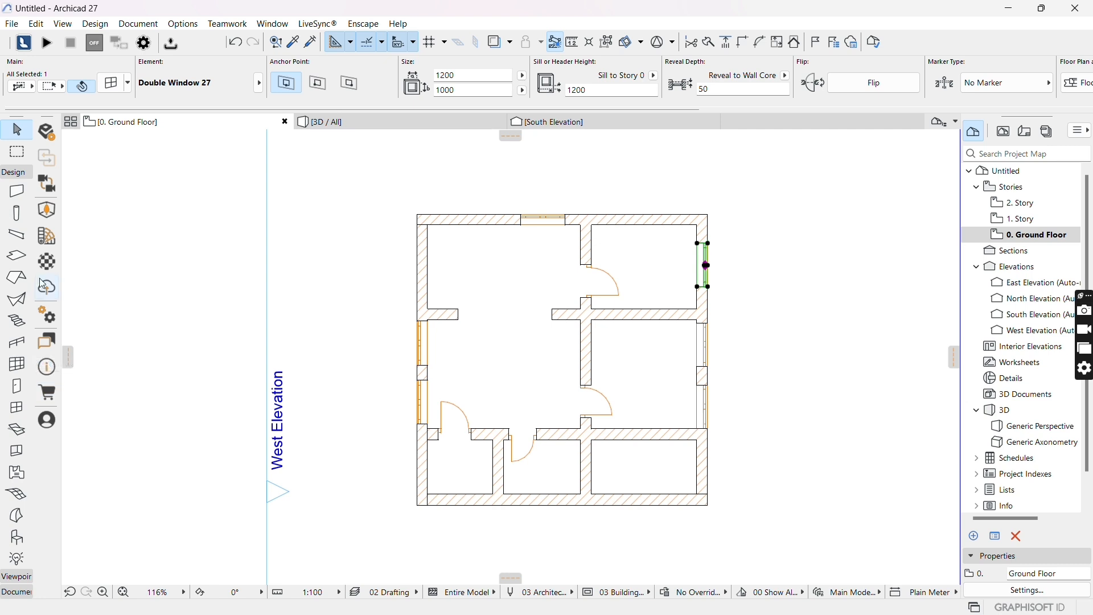
# - Pick up the wide rectangular opening's settings and place matching openings in the south and west walls of the southwest corner space
pyautogui.click(293, 42)
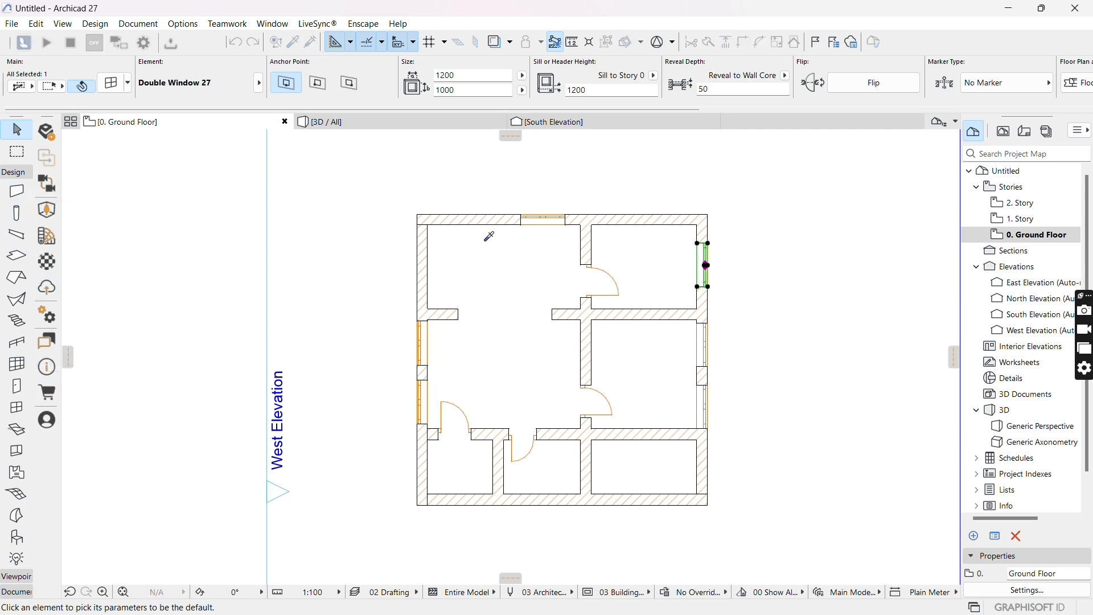
pyautogui.click(460, 318)
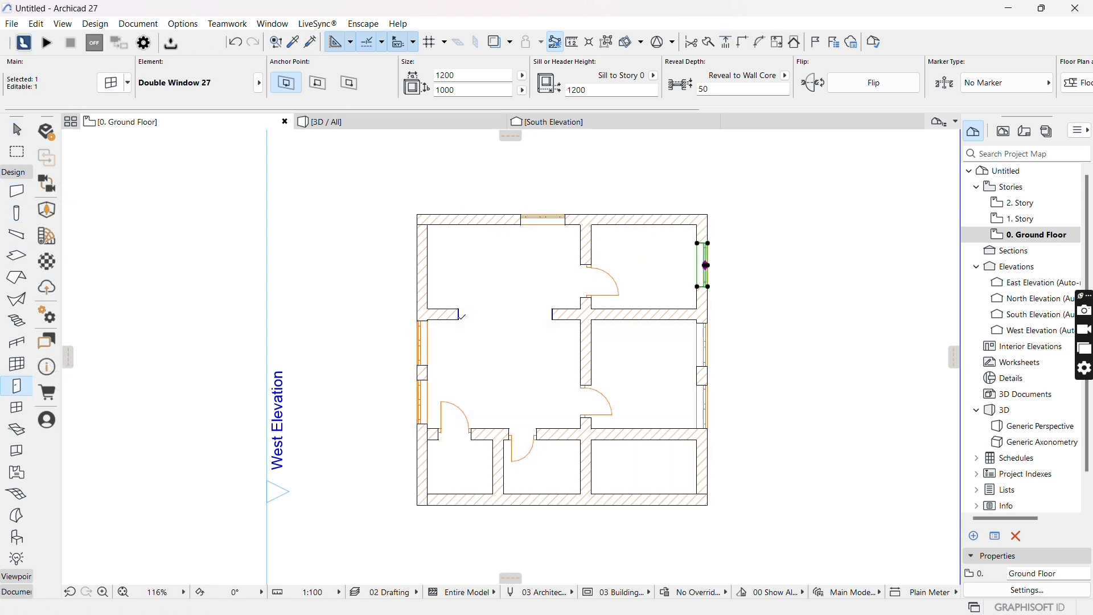
pyautogui.click(456, 498)
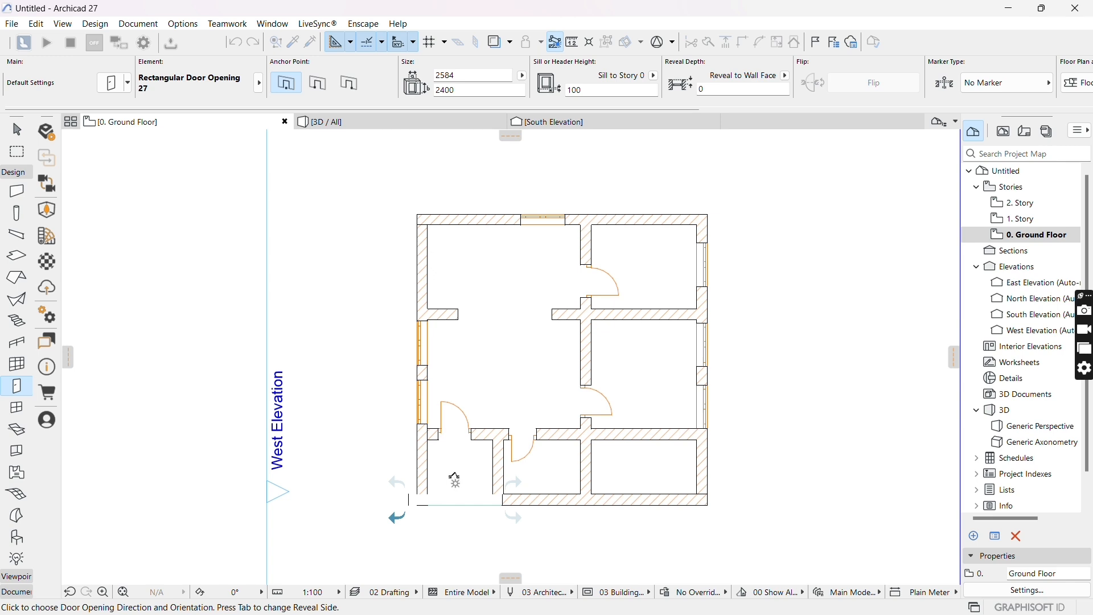
pyautogui.click(453, 479)
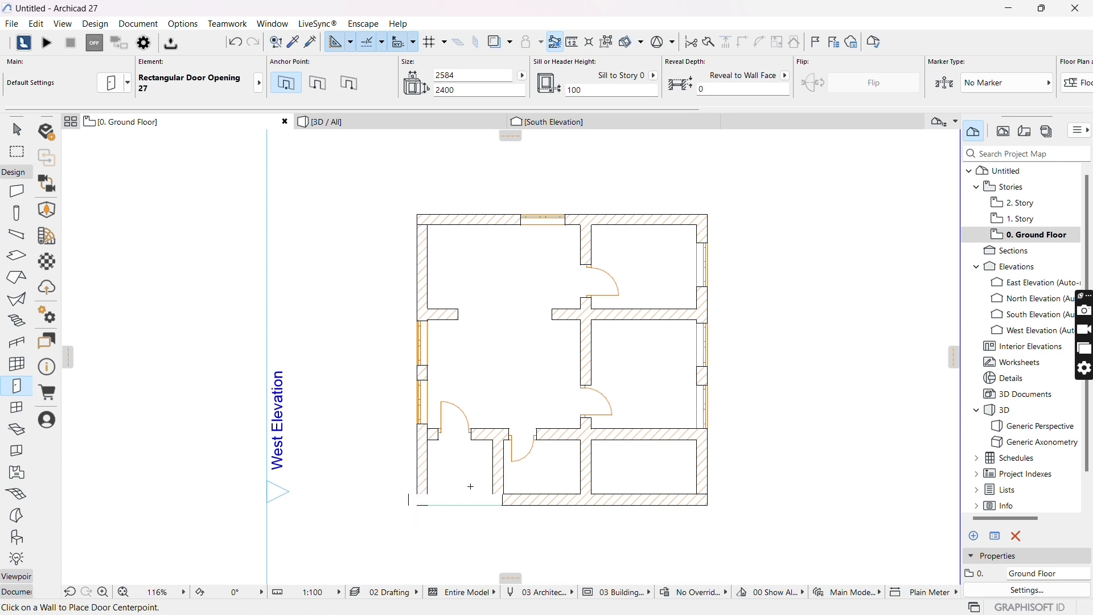
pyautogui.click(422, 479)
pyautogui.press('Escape')
# - Stretch the south end of the west wall's opening back to the inner face of the south wall
pyautogui.click(428, 534)
pyautogui.click(428, 532)
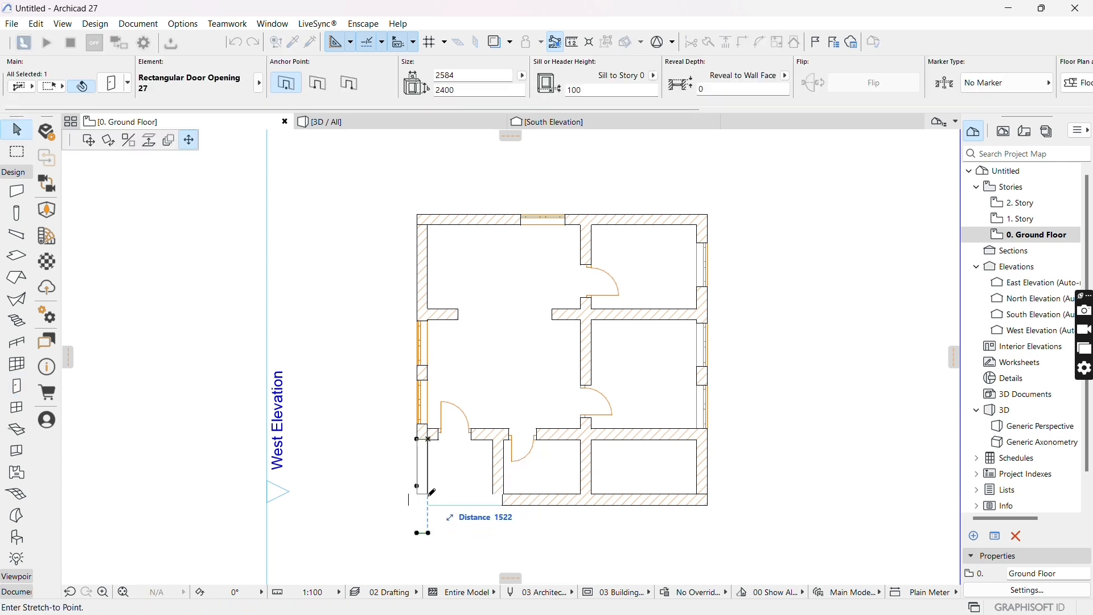
pyautogui.click(424, 494)
# - Stretch the west end of the south wall's opening to the inner face of the west wall
pyautogui.click(416, 498)
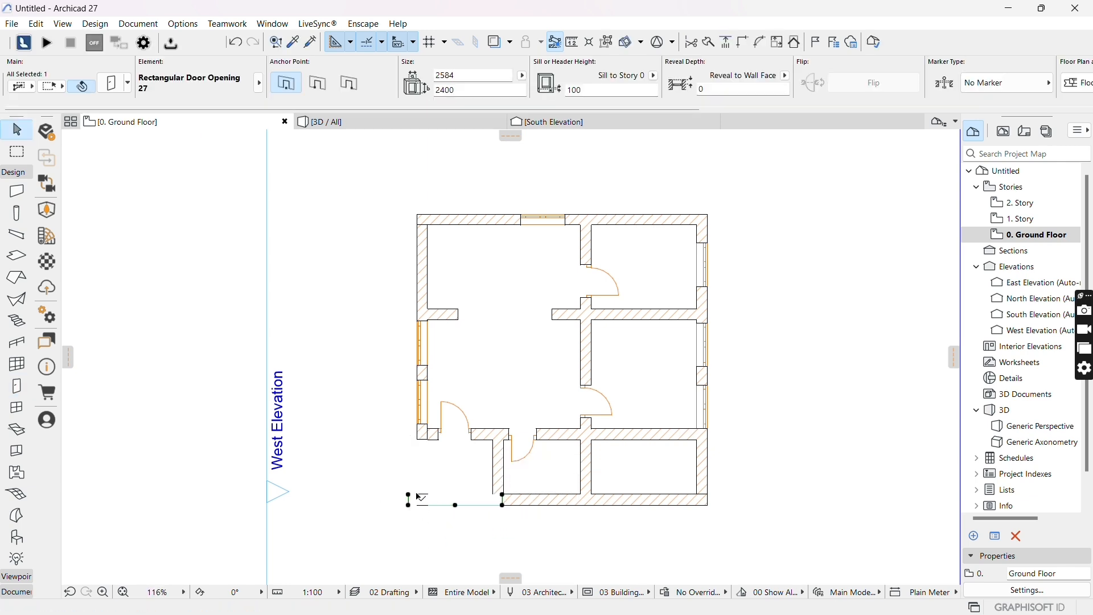
pyautogui.click(417, 494)
pyautogui.click(427, 502)
# - Stretch the north end of the west wall's opening to the partition's south face, making it 1500 mm wide
pyautogui.scroll(5, 437, 468)
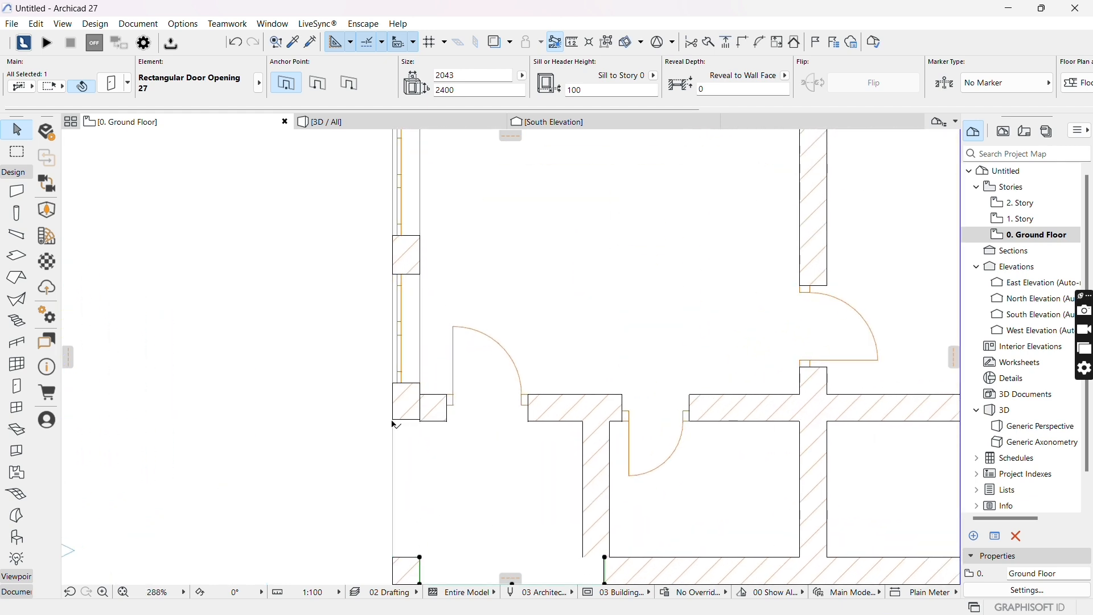
pyautogui.click(394, 422)
pyautogui.click(393, 420)
pyautogui.scroll(4, 421, 421)
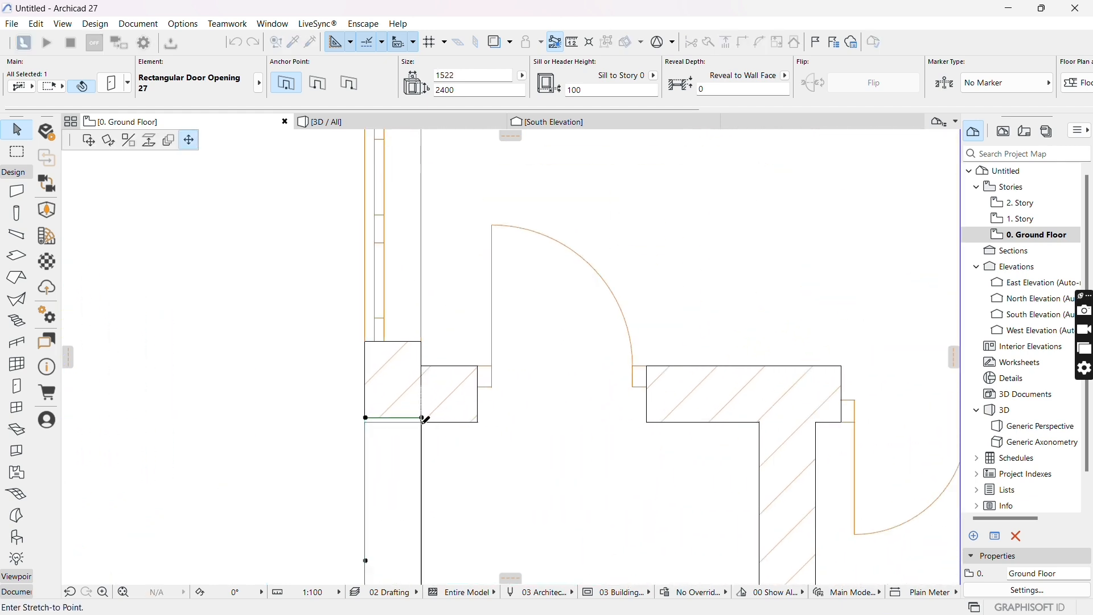
pyautogui.scroll(-4, 424, 433)
pyautogui.click(431, 483)
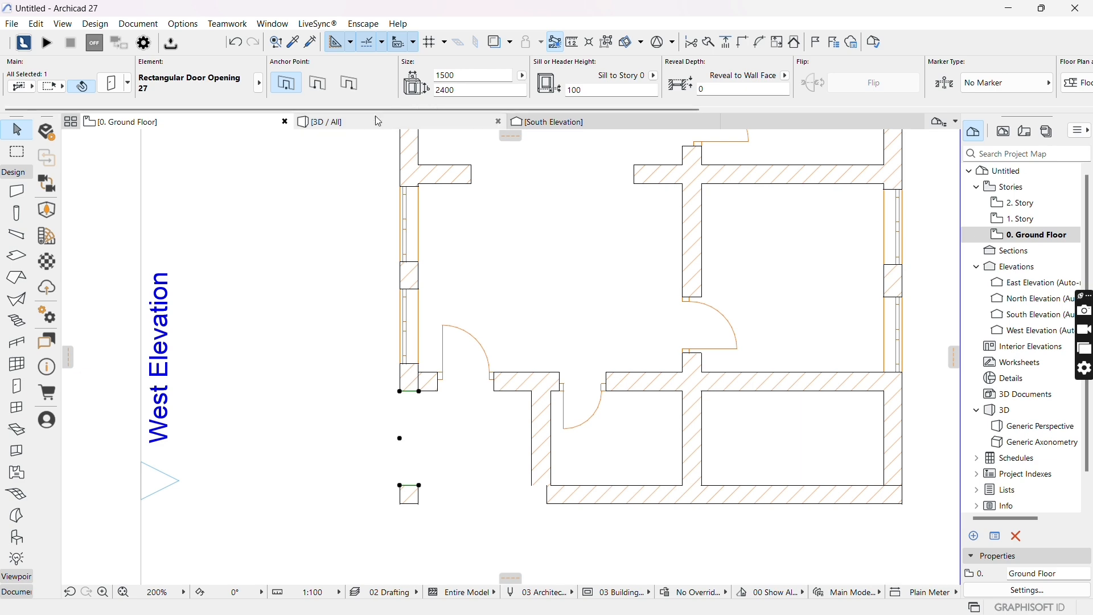
# - Check the corner openings in 3D, and stretch the south opening's east end to the partition's west face, making it 1800 mm wide
pyautogui.click(357, 117)
pyautogui.keyDown('shift'); pyautogui.moveTo(471, 426); pyautogui.dragTo(704, 415, button='middle'); pyautogui.keyUp('shift')
pyautogui.scroll(6, 544, 403)
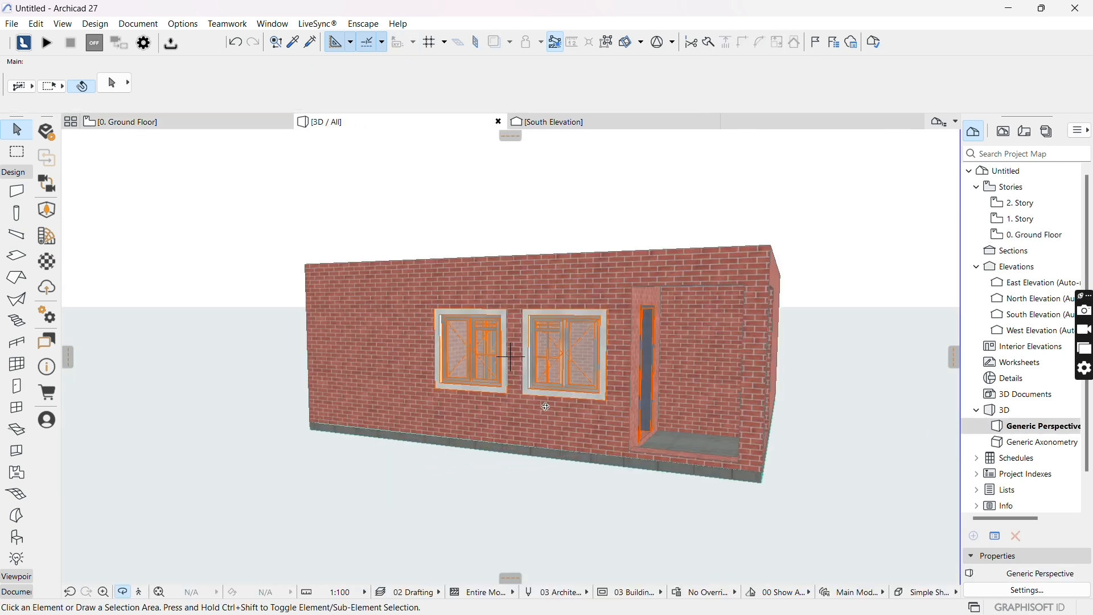
pyautogui.keyDown('shift'); pyautogui.moveTo(546, 401); pyautogui.dragTo(751, 444, button='middle'); pyautogui.keyUp('shift')
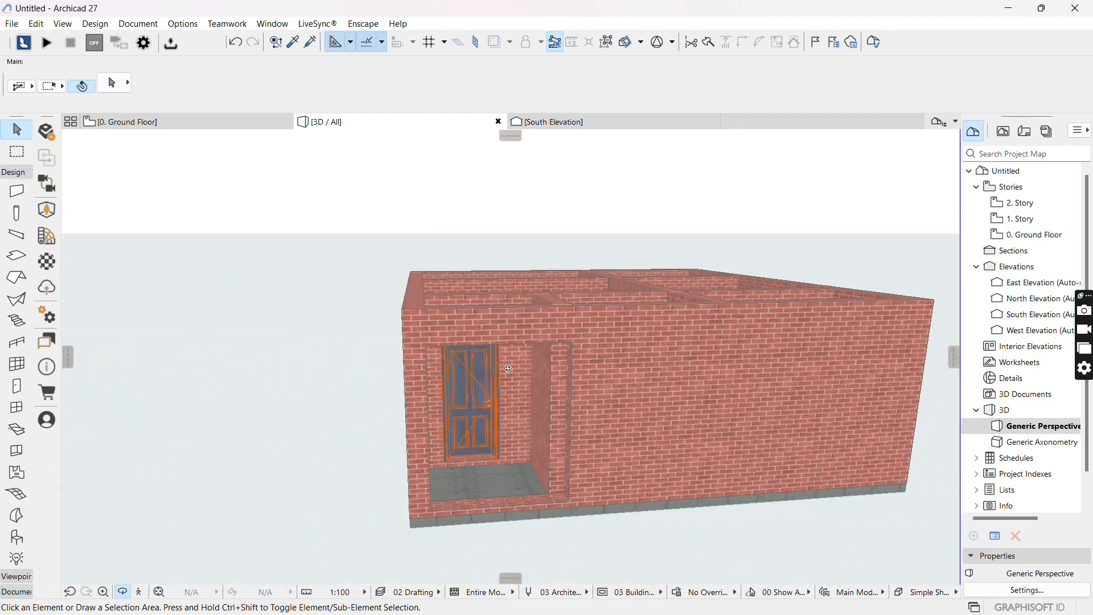
pyautogui.click(191, 119)
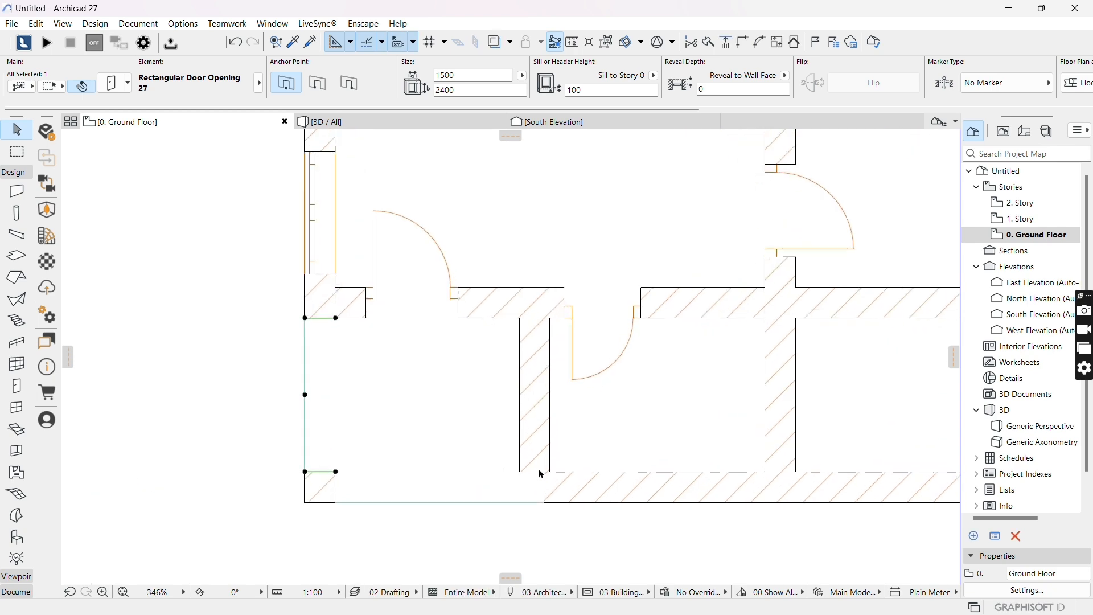
pyautogui.click(544, 471)
pyautogui.click(519, 470)
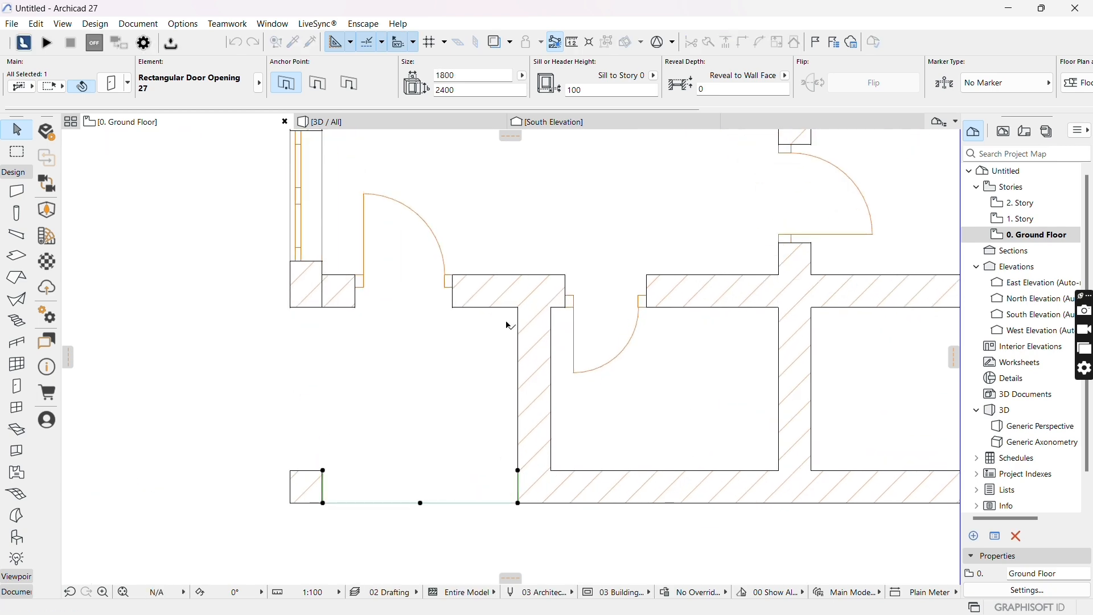
pyautogui.scroll(-5, 508, 339)
pyautogui.click(576, 395)
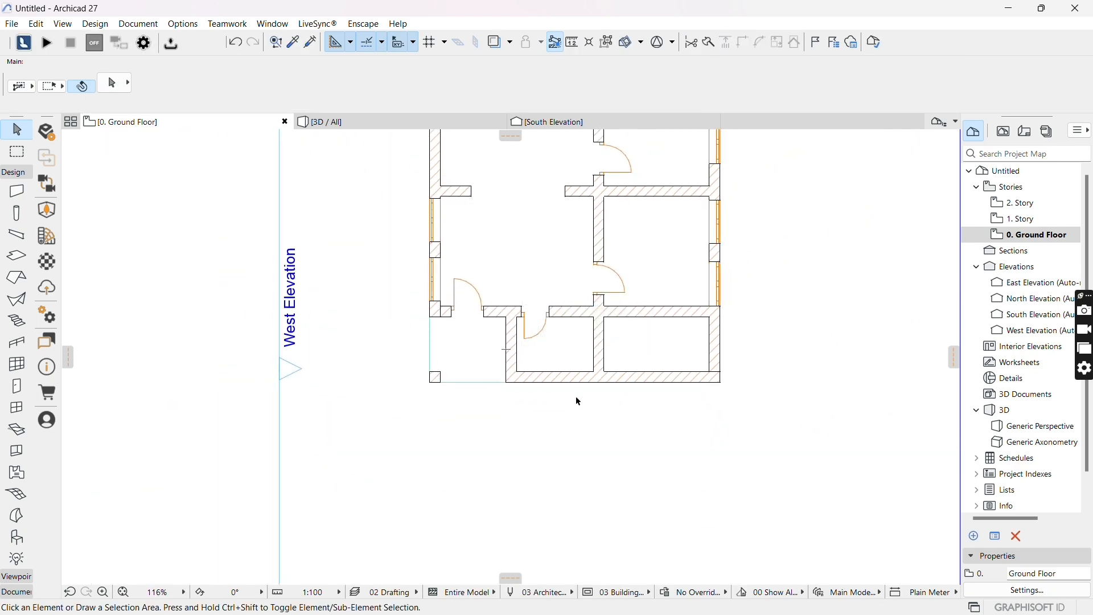
# - Choose the single-sash Window 27 from Basic Windows 27 as the default window type and review its nominal size settings
pyautogui.scroll(-3, 575, 395)
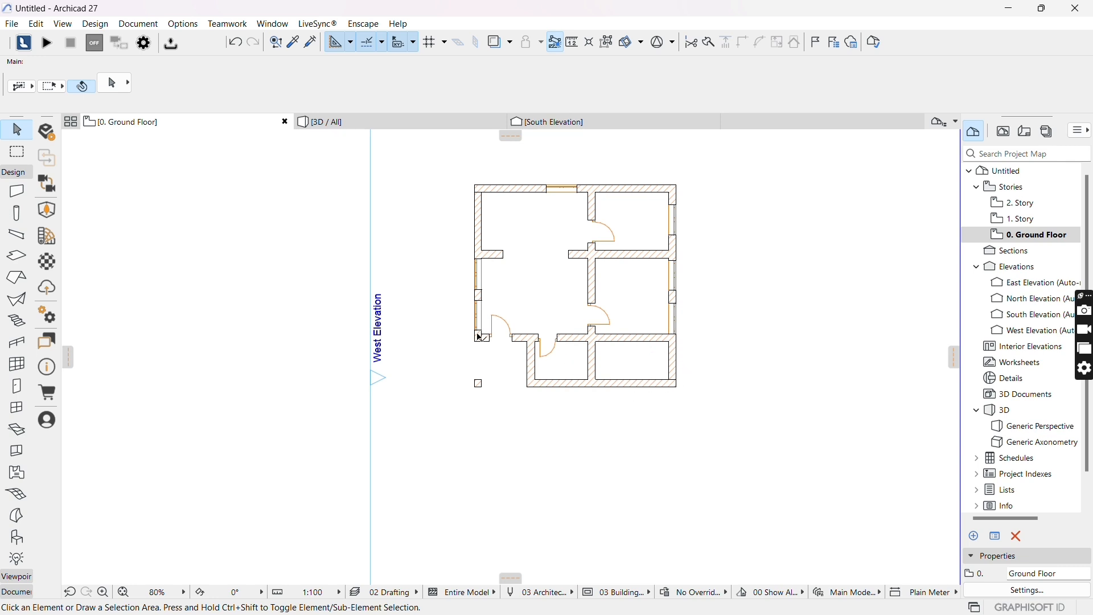
pyautogui.scroll(1, 480, 336)
pyautogui.scroll(-2, 563, 336)
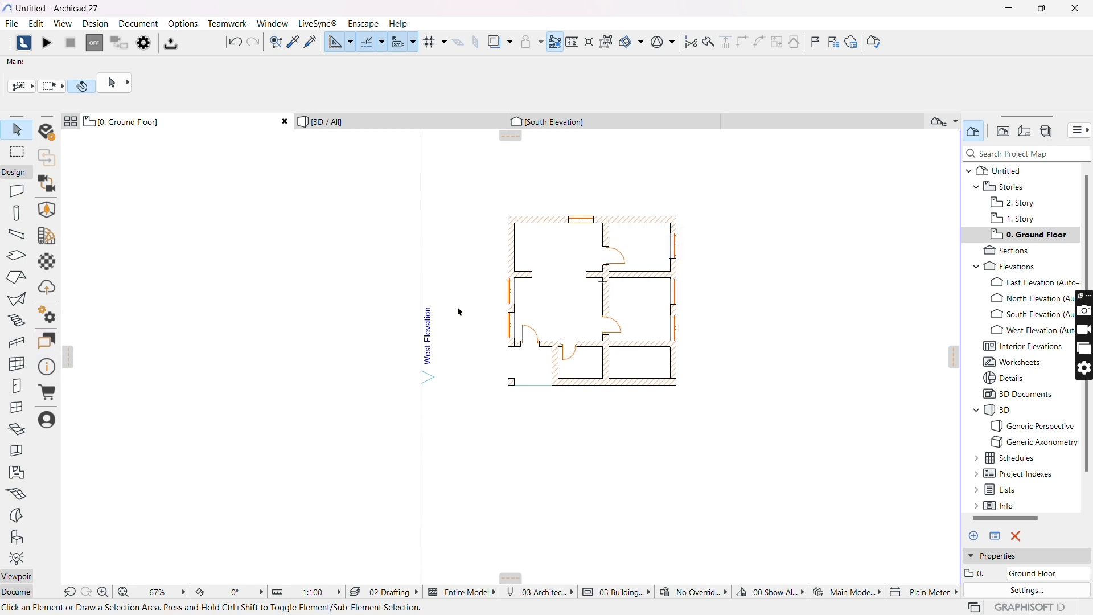
pyautogui.click(16, 408)
pyautogui.hotkey('ctrl', 't')
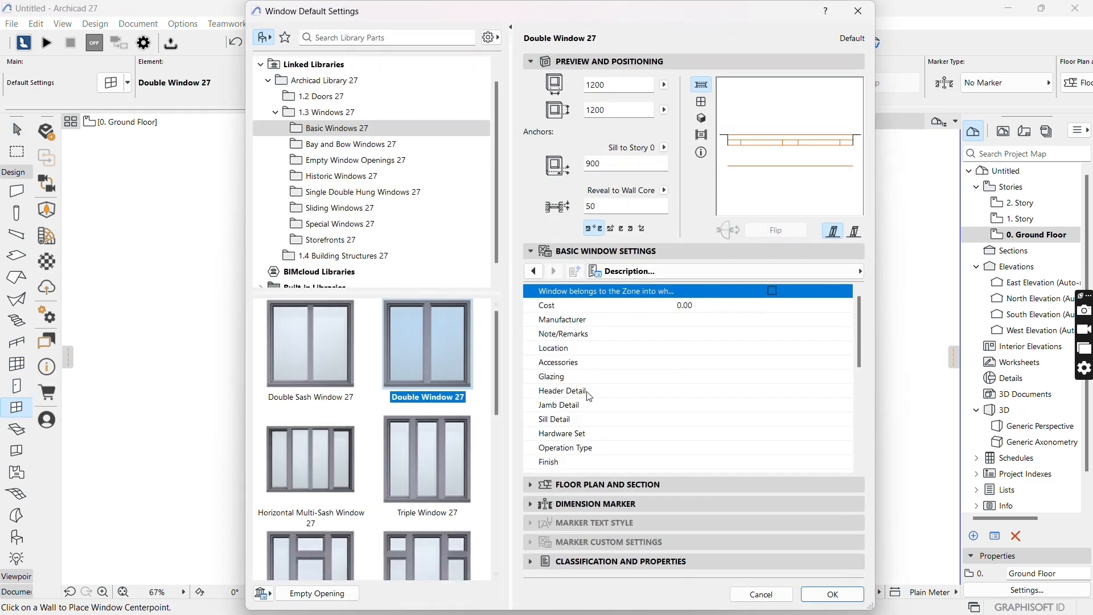
pyautogui.scroll(-10, 438, 490)
pyautogui.click(463, 427)
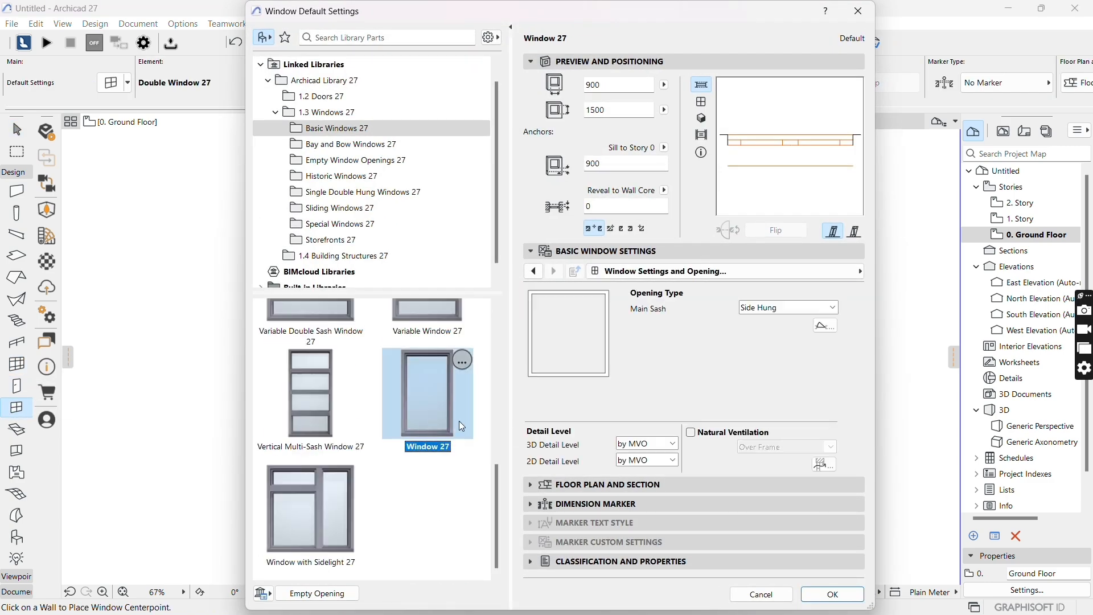
pyautogui.click(537, 274)
pyautogui.click(554, 272)
pyautogui.click(540, 275)
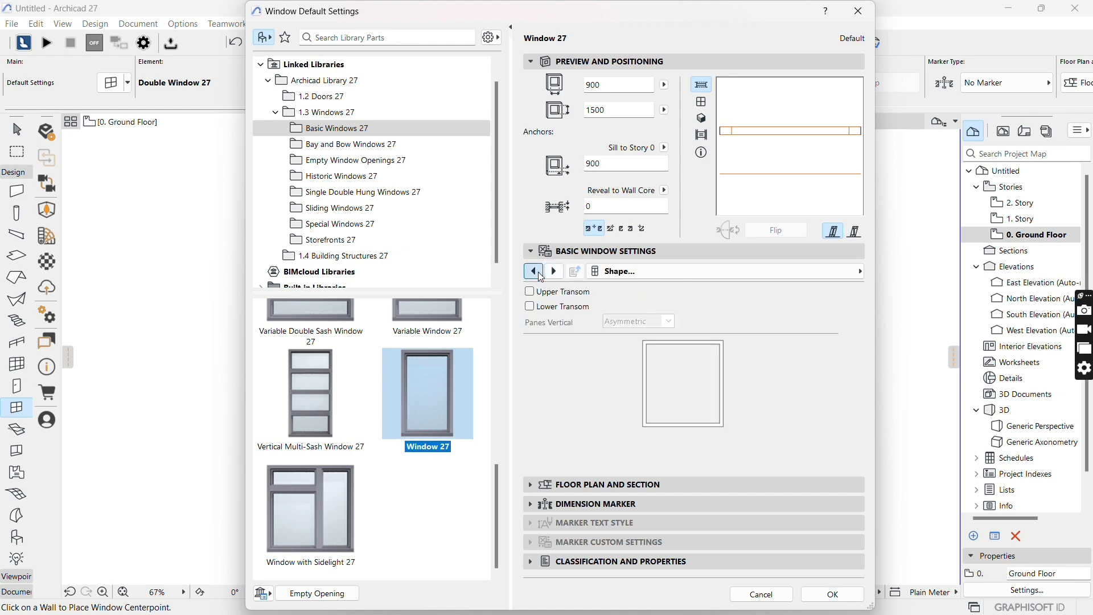
pyautogui.click(539, 276)
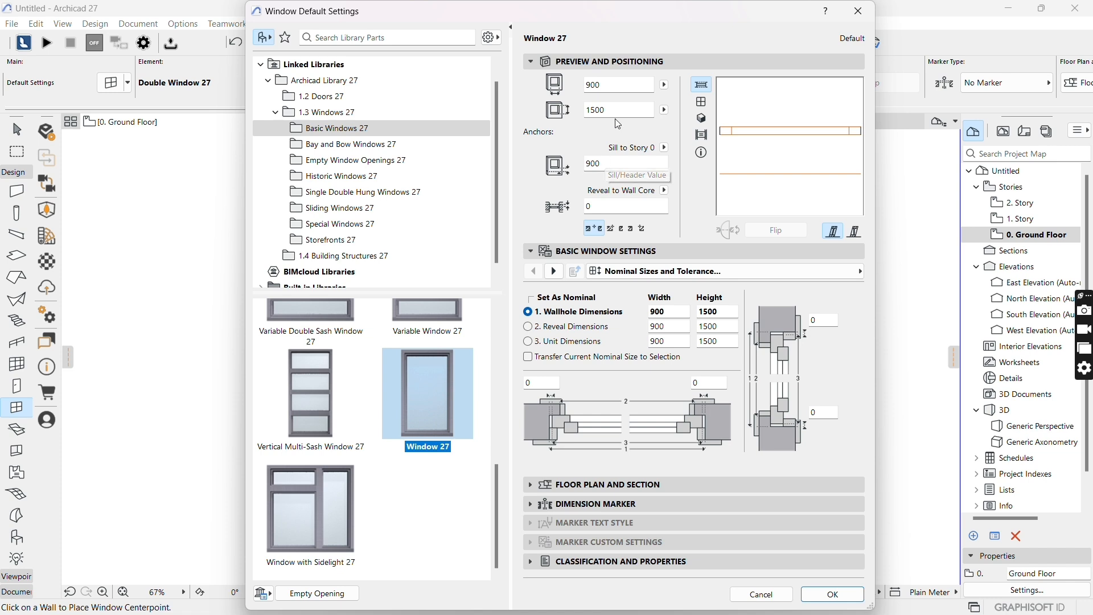
# - Set the default window height to 700 and its sill height to 1300, and accept the settings
pyautogui.moveTo(611, 113); pyautogui.dragTo(570, 114)
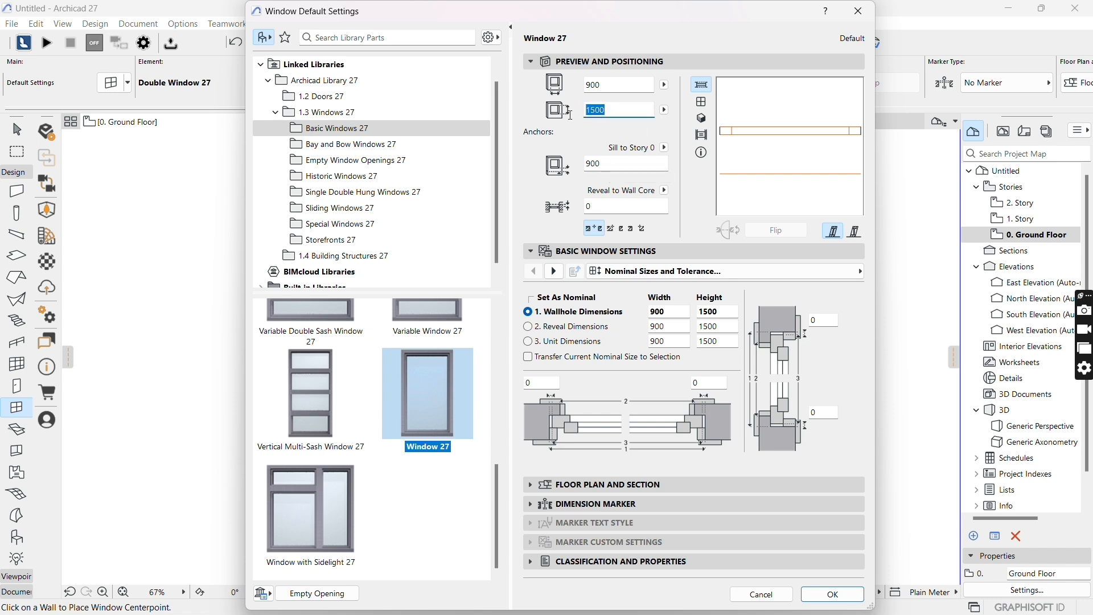
pyautogui.press('Tab')
pyautogui.write('1')
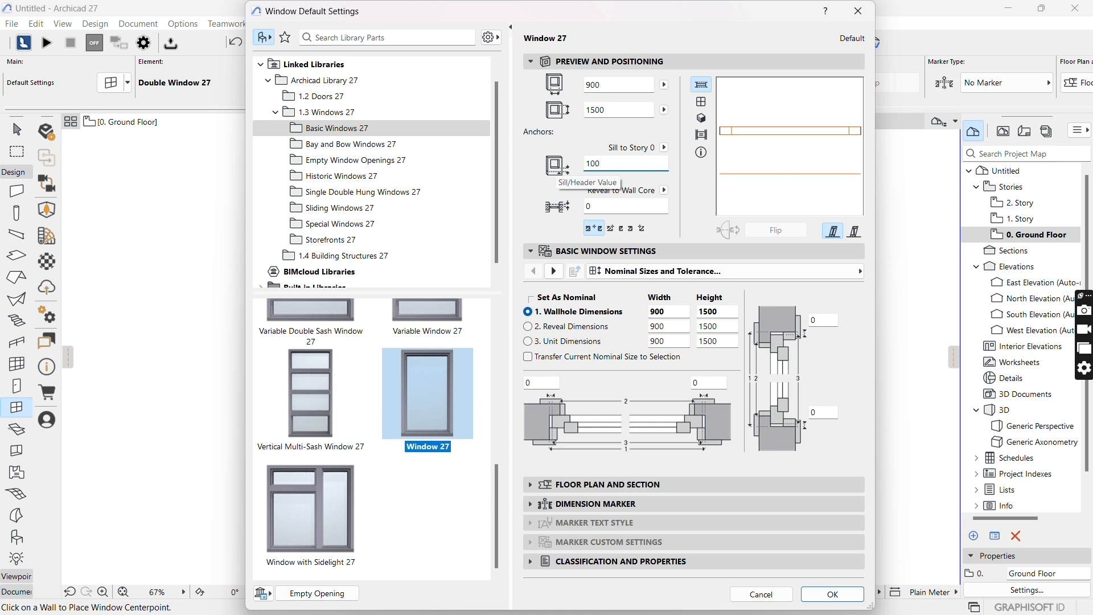
pyautogui.press('BackSpace')
pyautogui.press('BackSpace')
pyautogui.write('300')
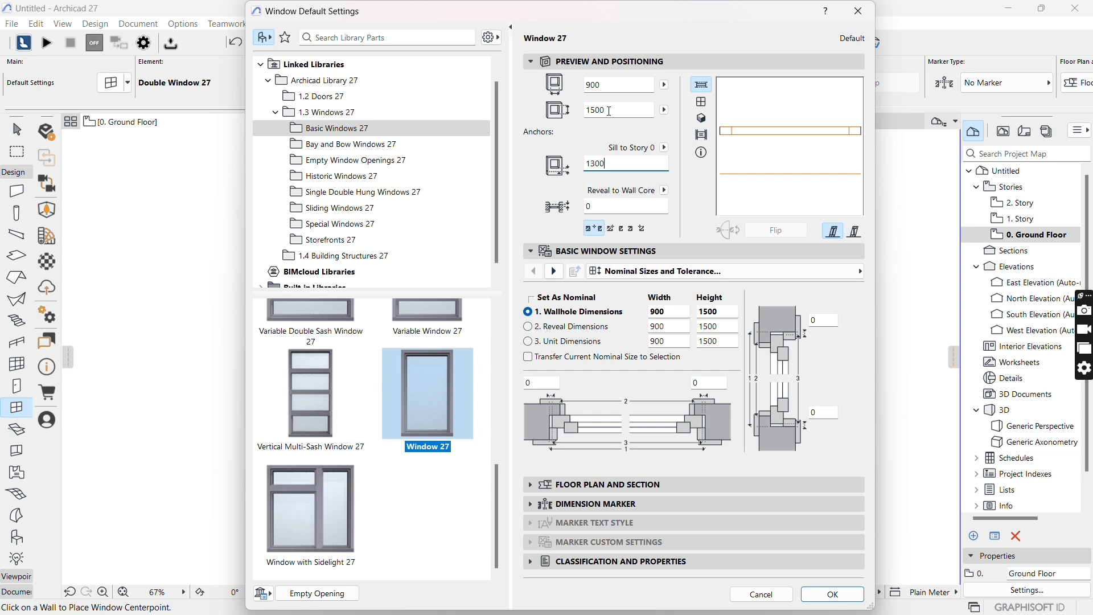
pyautogui.doubleClick(610, 111)
pyautogui.write('7')
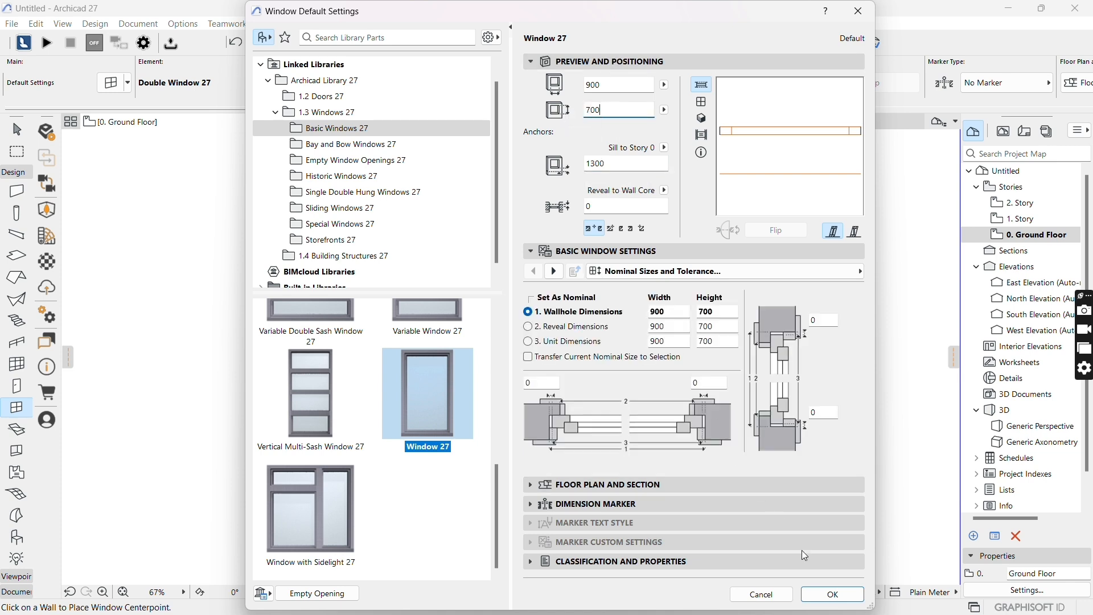
pyautogui.click(833, 594)
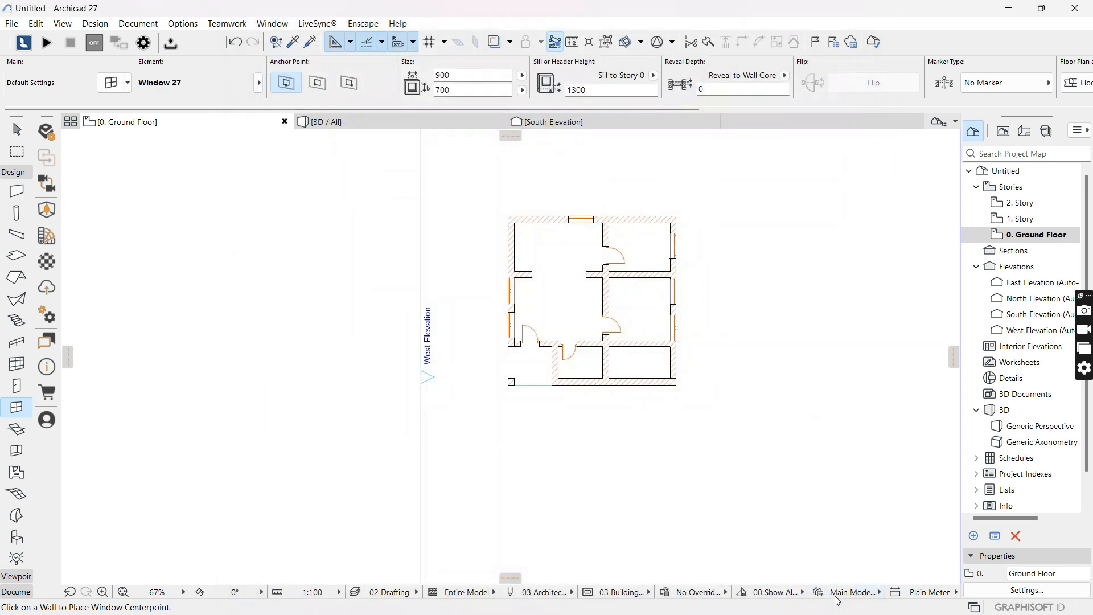
# - Place one 900 by 700 window in the south wall of each of the two small rooms, and set both reveal depths to 50
pyautogui.scroll(3, 575, 389)
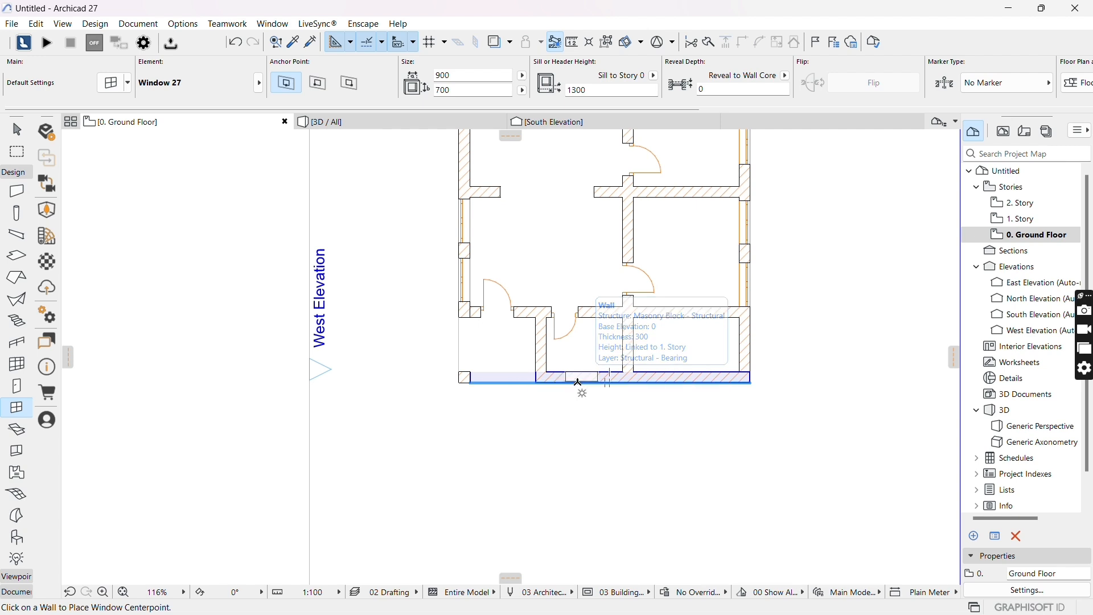
pyautogui.click(580, 383)
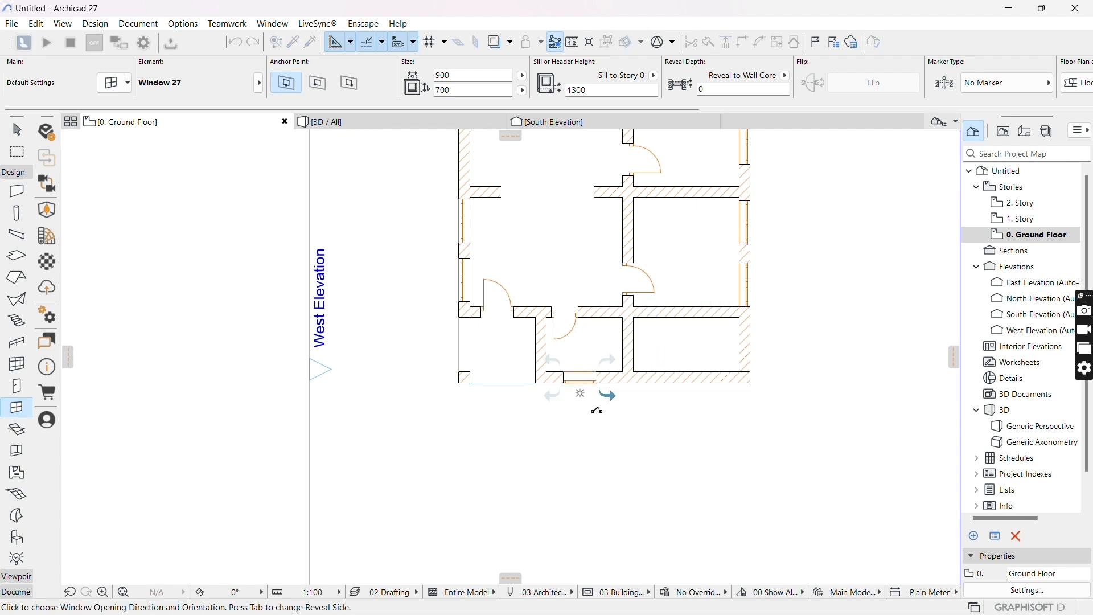
pyautogui.click(605, 390)
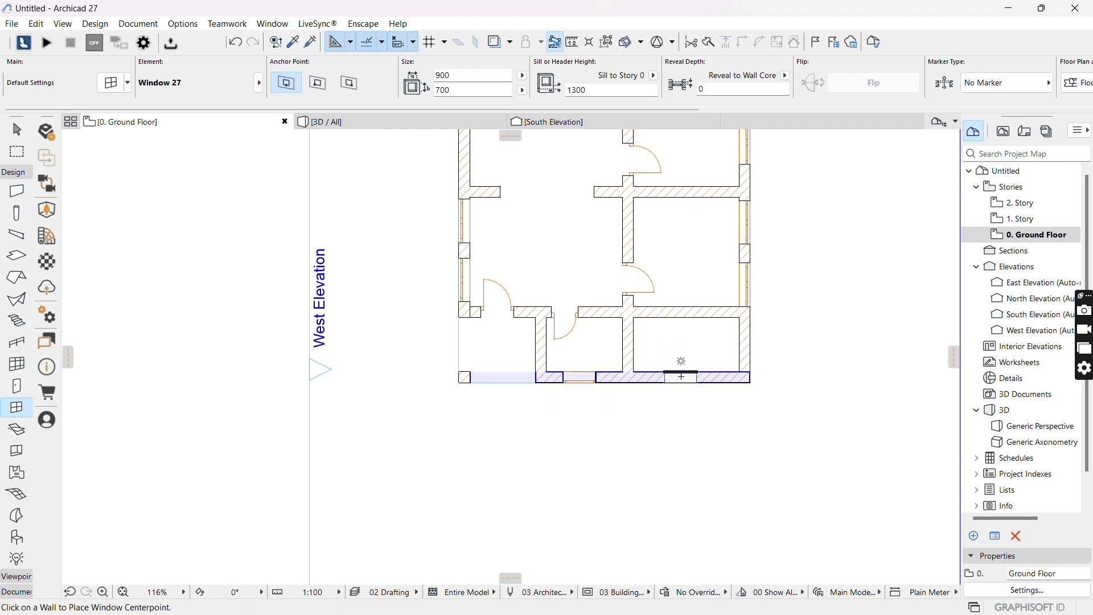
pyautogui.click(687, 382)
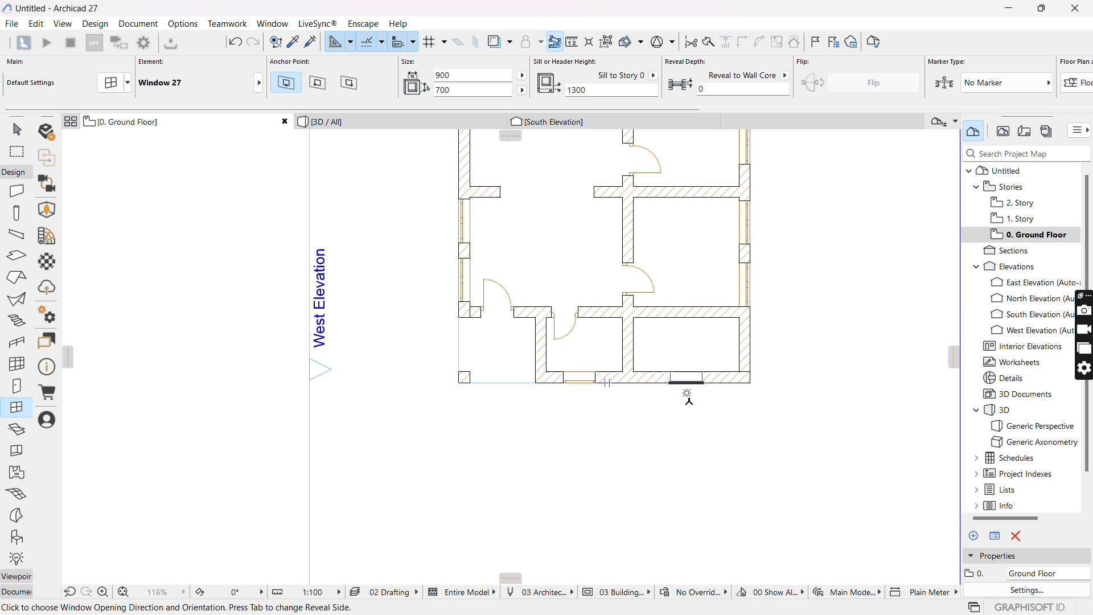
pyautogui.click(700, 414)
pyautogui.scroll(5, 640, 370)
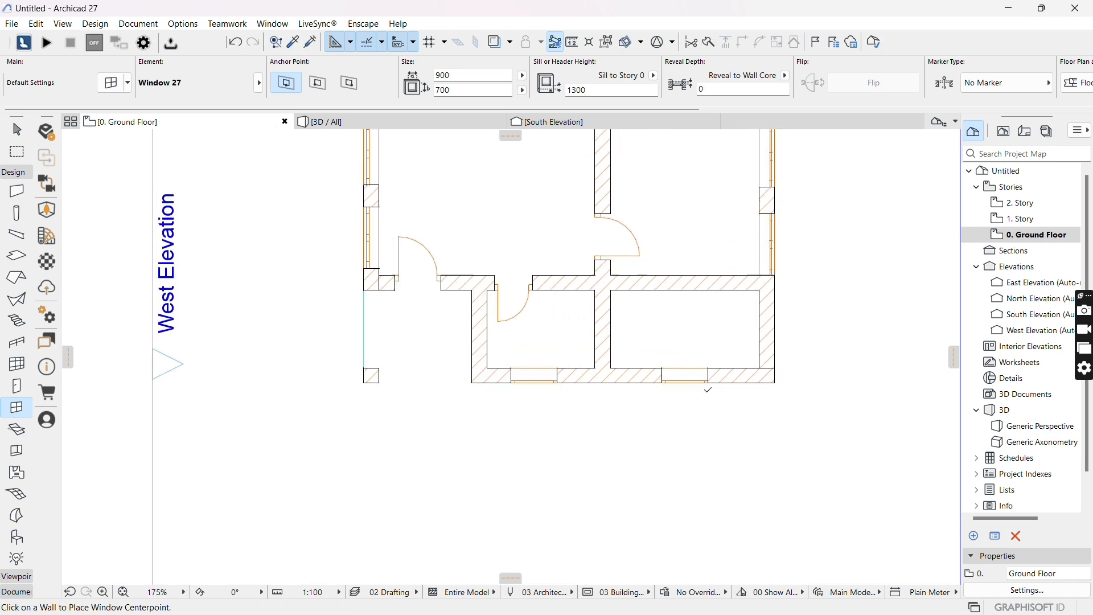
pyautogui.press('Escape')
pyautogui.click(648, 382)
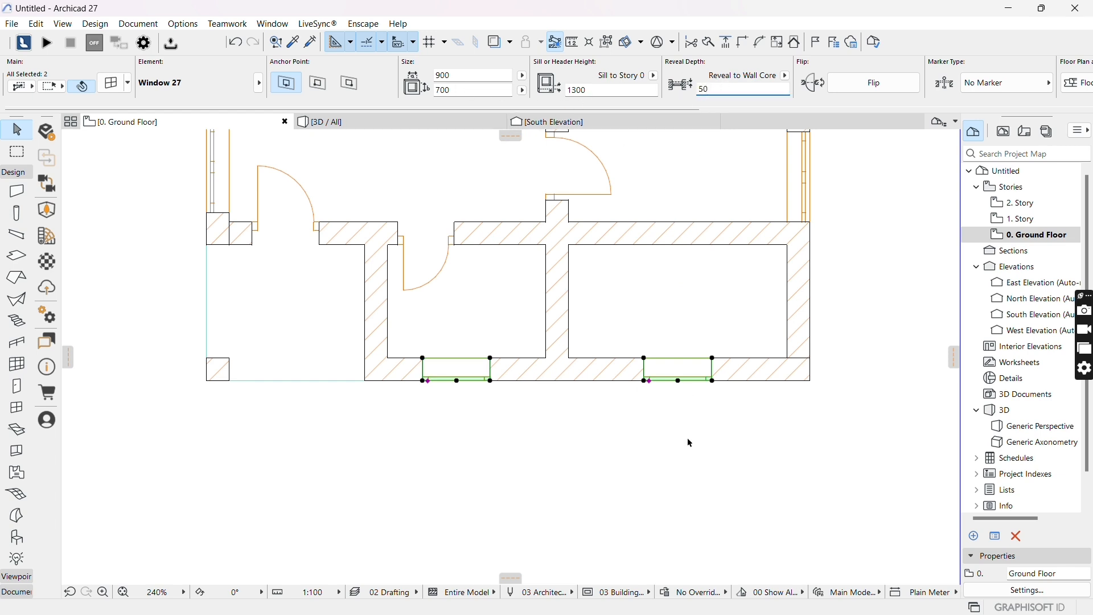
pyautogui.scroll(-2, 687, 440)
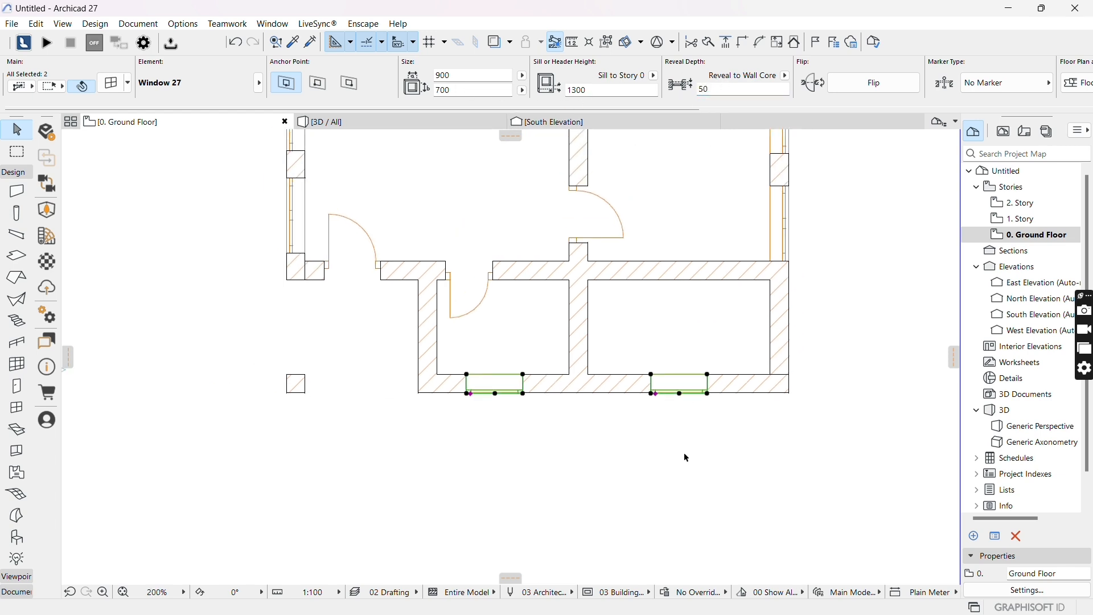
pyautogui.rightClick(578, 398)
pyautogui.click(574, 478)
pyautogui.rightClick(500, 396)
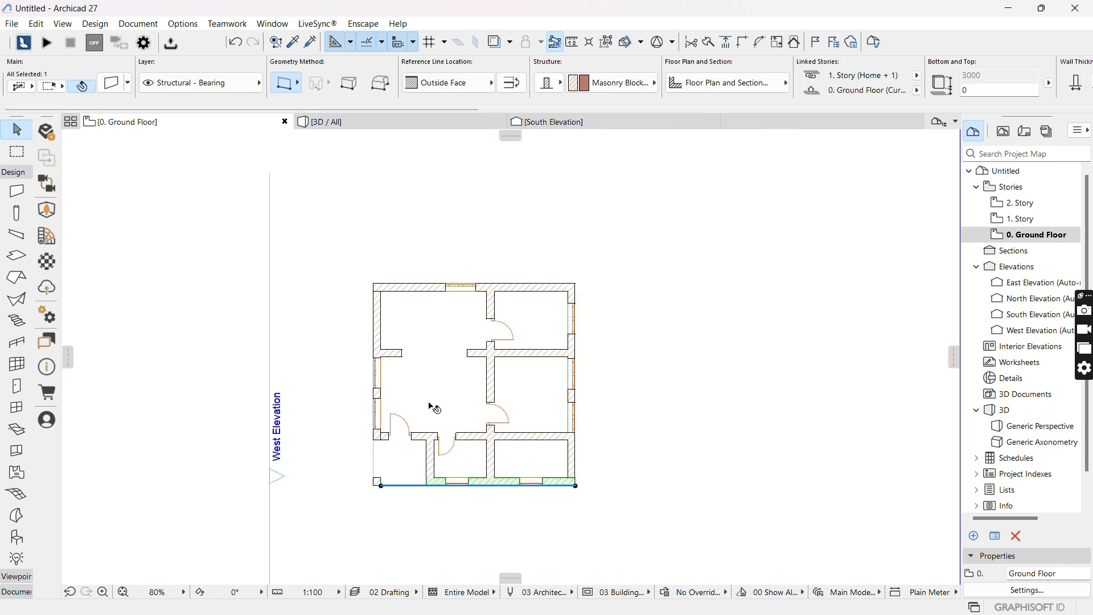
pyautogui.scroll(2, 434, 408)
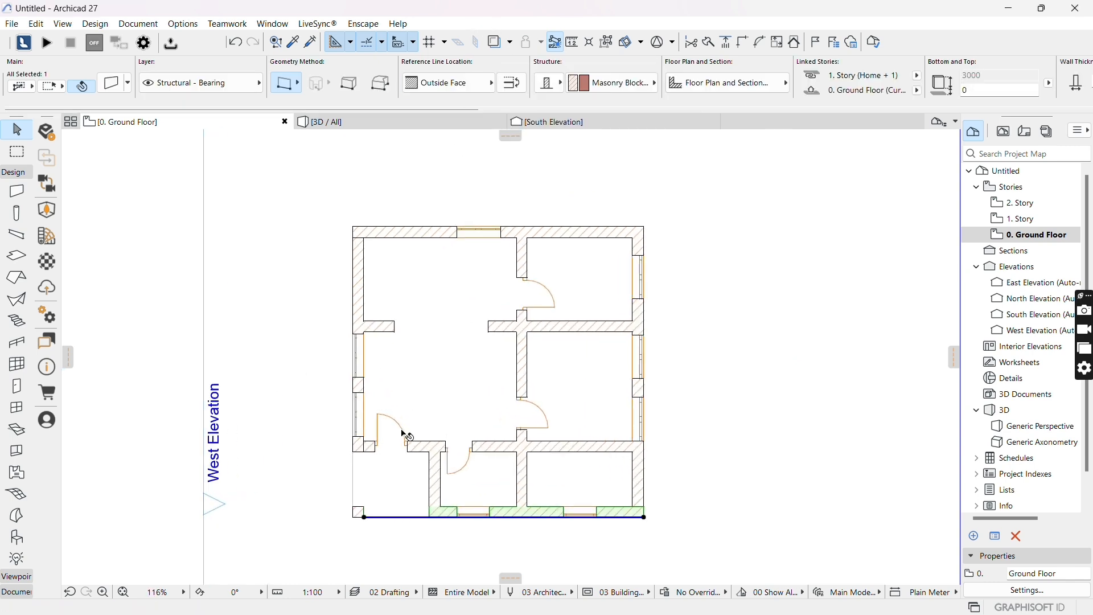
pyautogui.scroll(2, 372, 532)
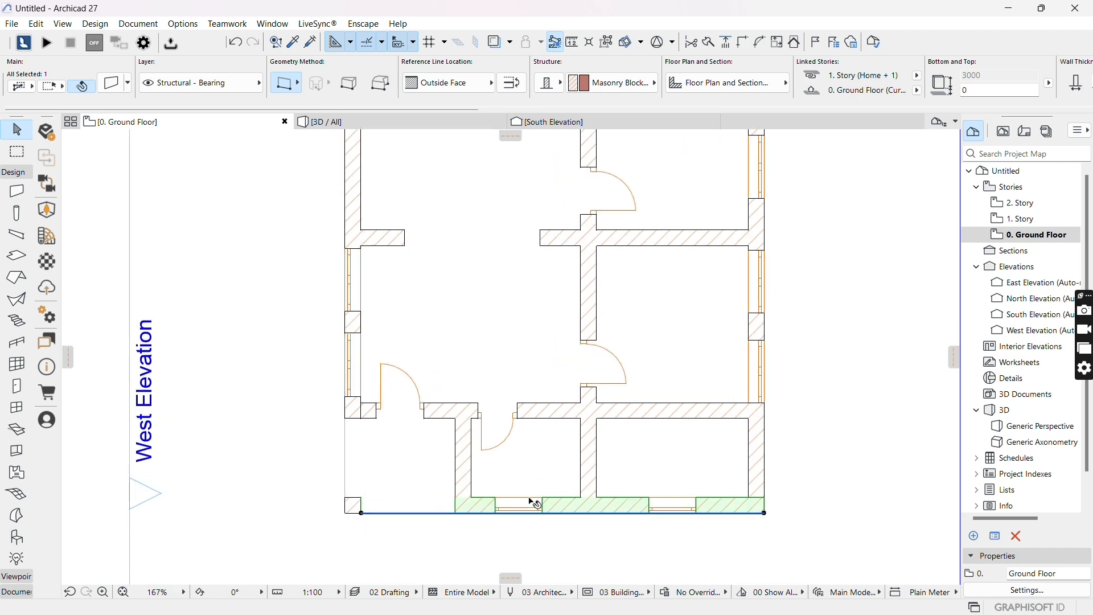
pyautogui.click(539, 514)
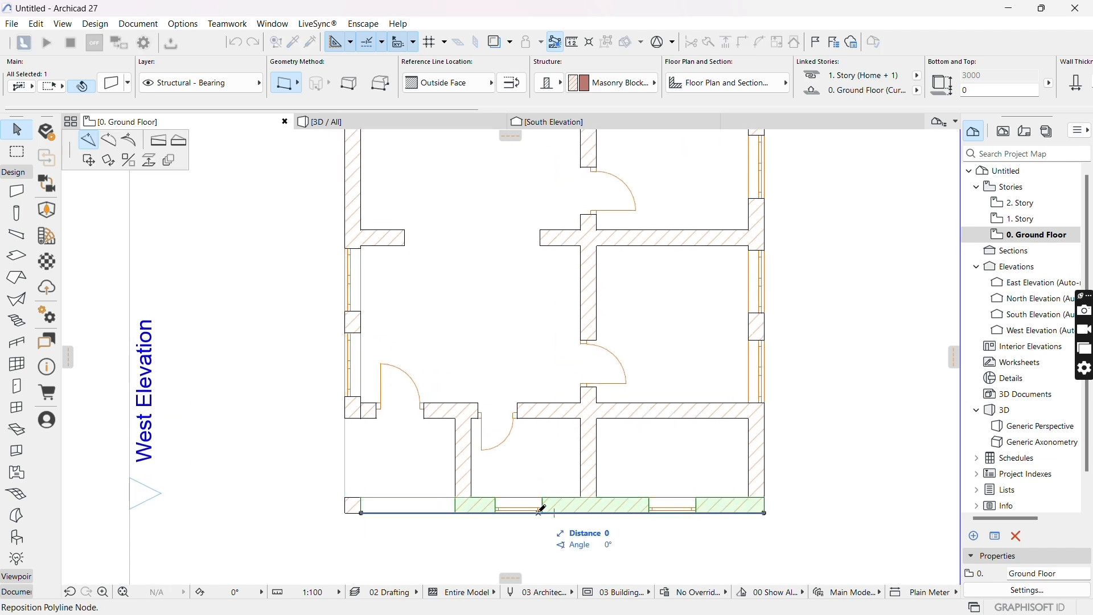
pyautogui.press('Escape')
pyautogui.press('Escape')
# - Select both new south wall windows in the 3D view and open their selection settings
pyautogui.click(430, 123)
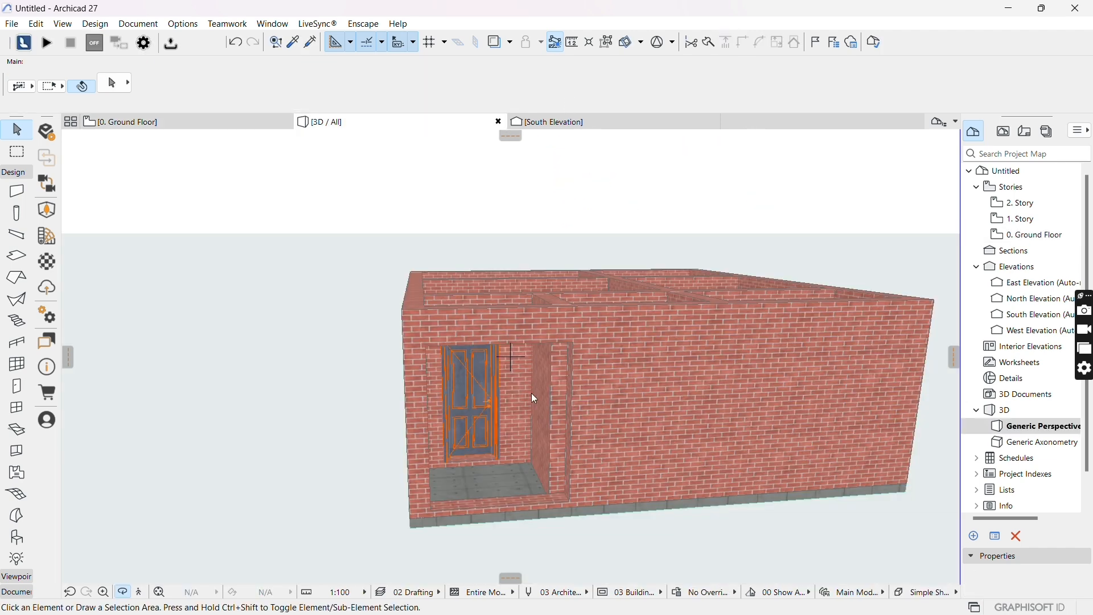
pyautogui.keyDown('shift'); pyautogui.moveTo(640, 434); pyautogui.dragTo(513, 358, button='middle'); pyautogui.keyUp('shift')
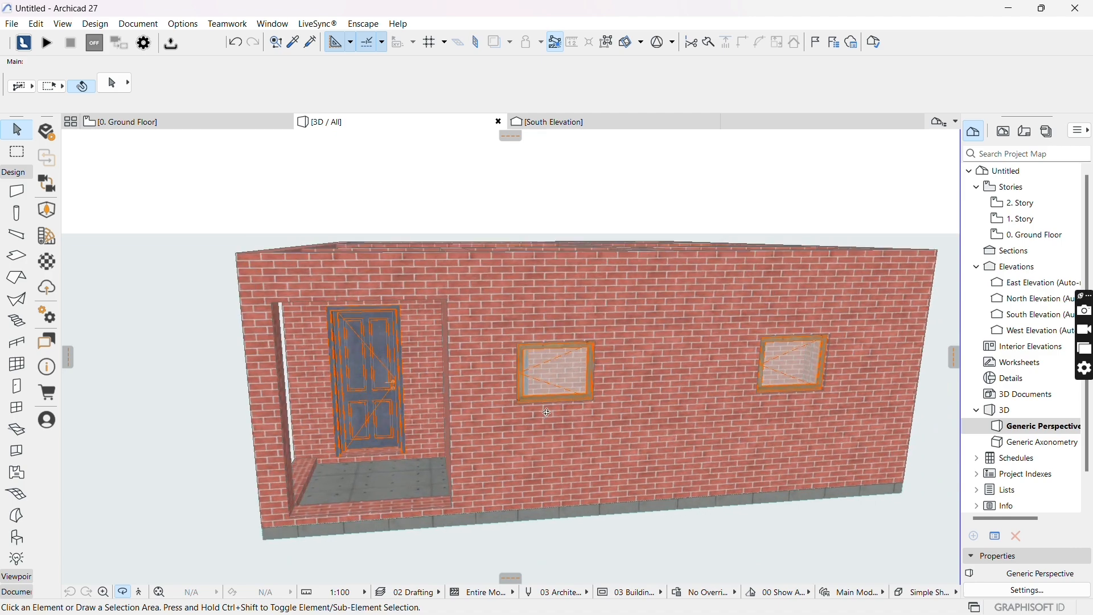
pyautogui.click(556, 393)
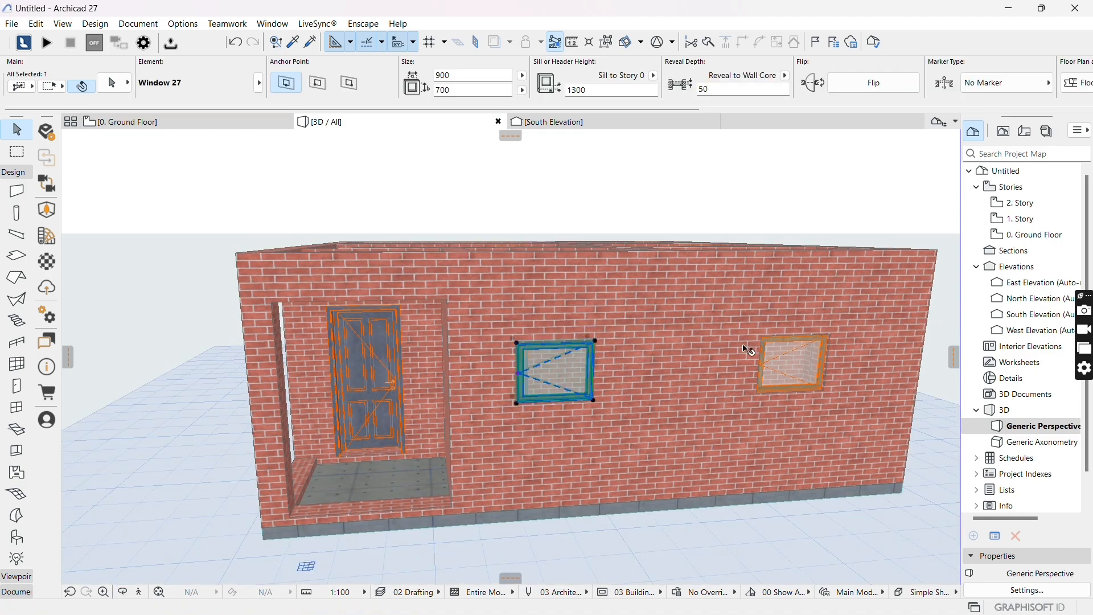
pyautogui.keyDown('shift'); pyautogui.click(796, 369); pyautogui.keyUp('shift')
pyautogui.rightClick(796, 369)
pyautogui.click(843, 40)
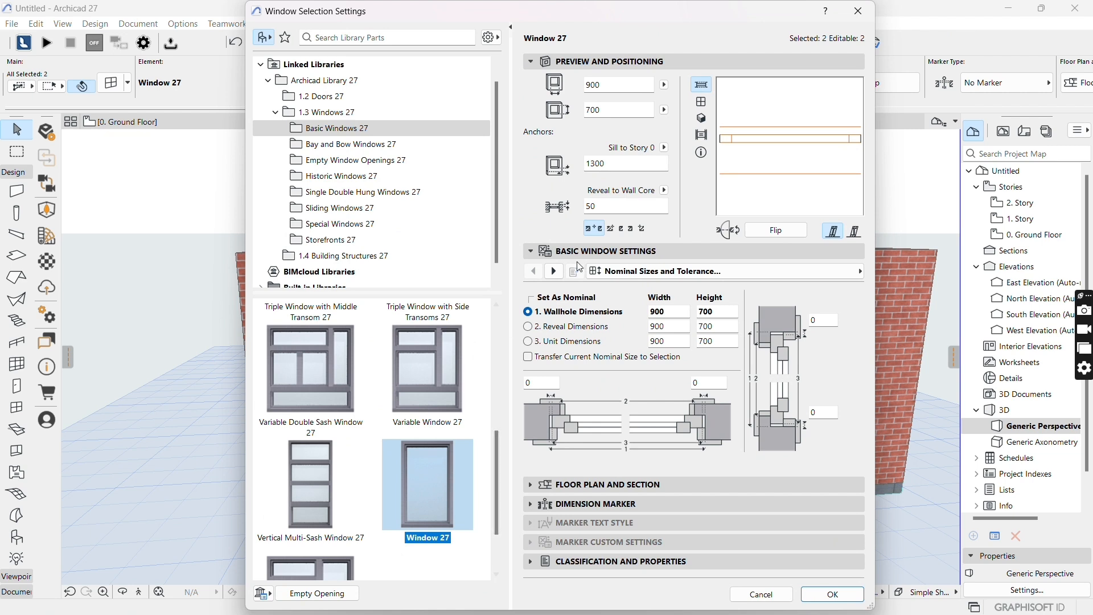
# - Go through the two windows' basic settings pages as far as Model Attributes
pyautogui.click(555, 272)
pyautogui.click(554, 272)
pyautogui.click(554, 271)
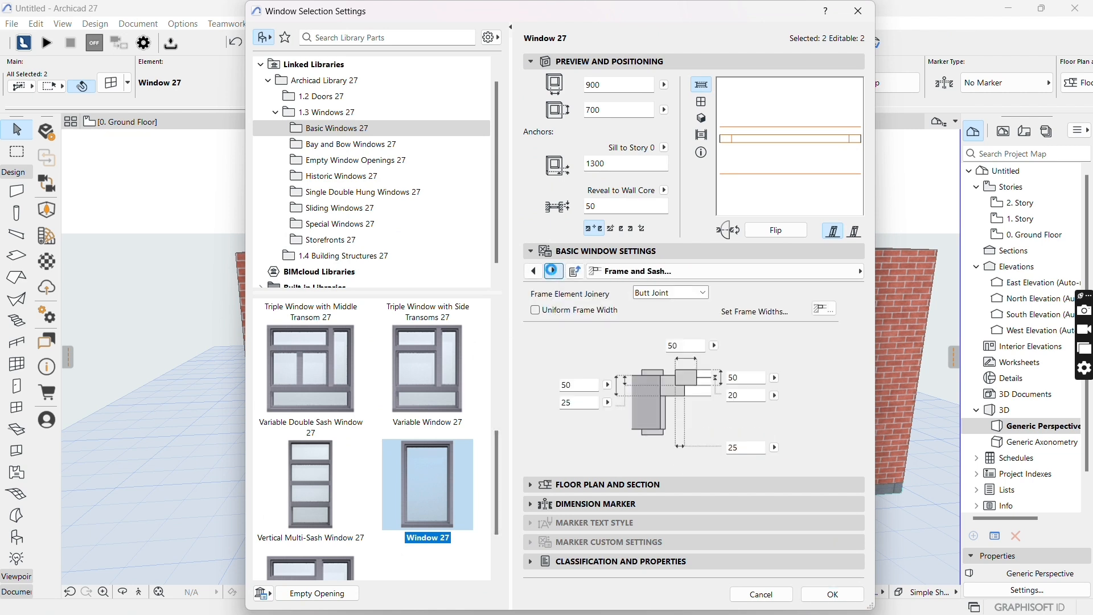
pyautogui.click(552, 271)
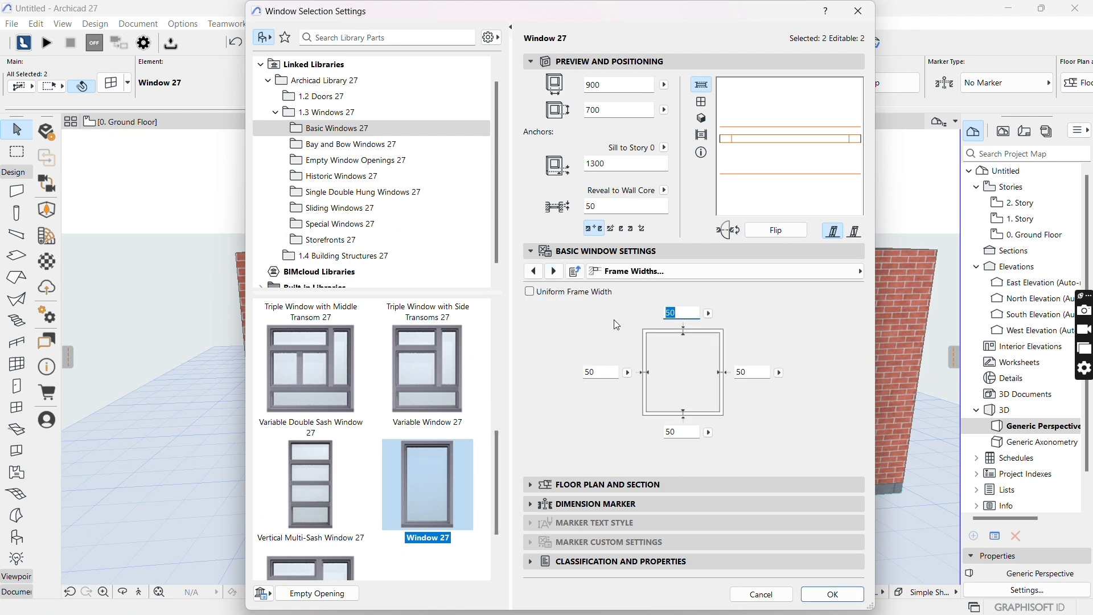
pyautogui.write('1300')
pyautogui.click(558, 270)
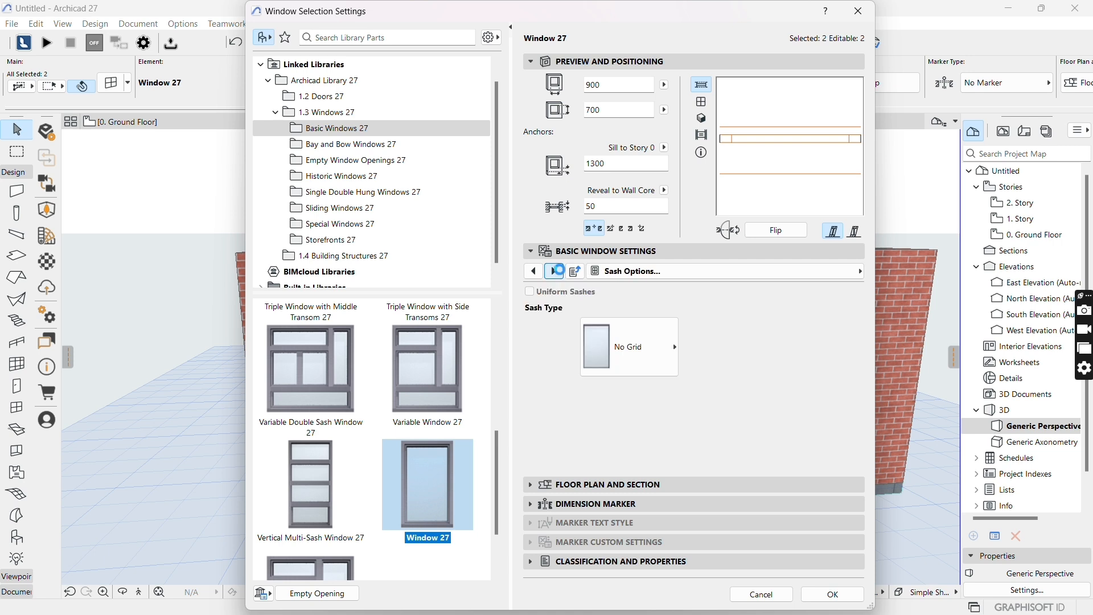
pyautogui.click(559, 270)
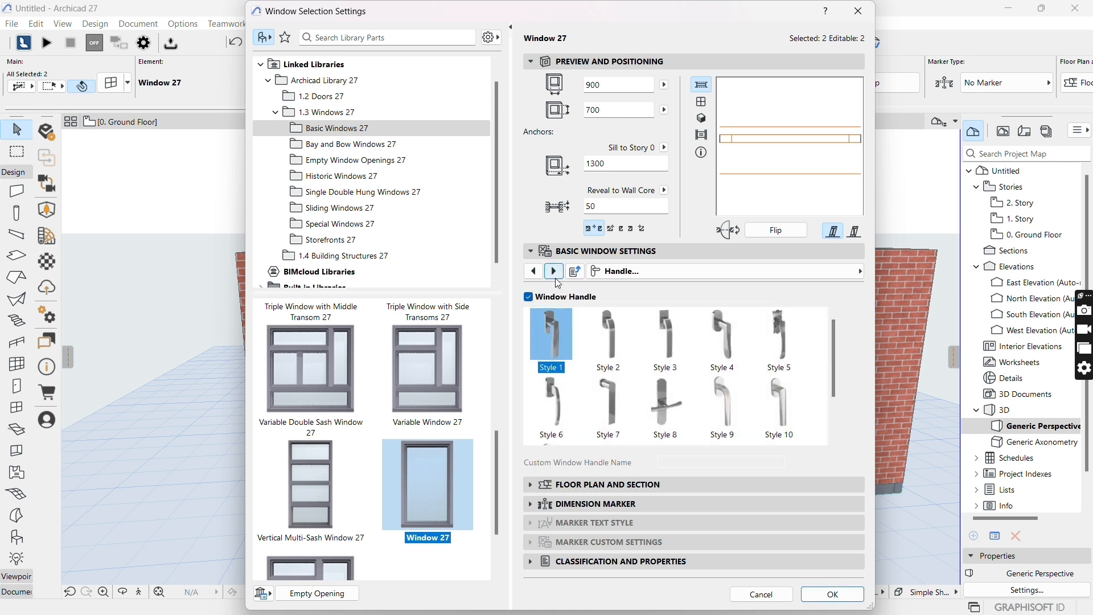
pyautogui.click(554, 272)
pyautogui.click(555, 271)
pyautogui.click(555, 273)
pyautogui.click(555, 272)
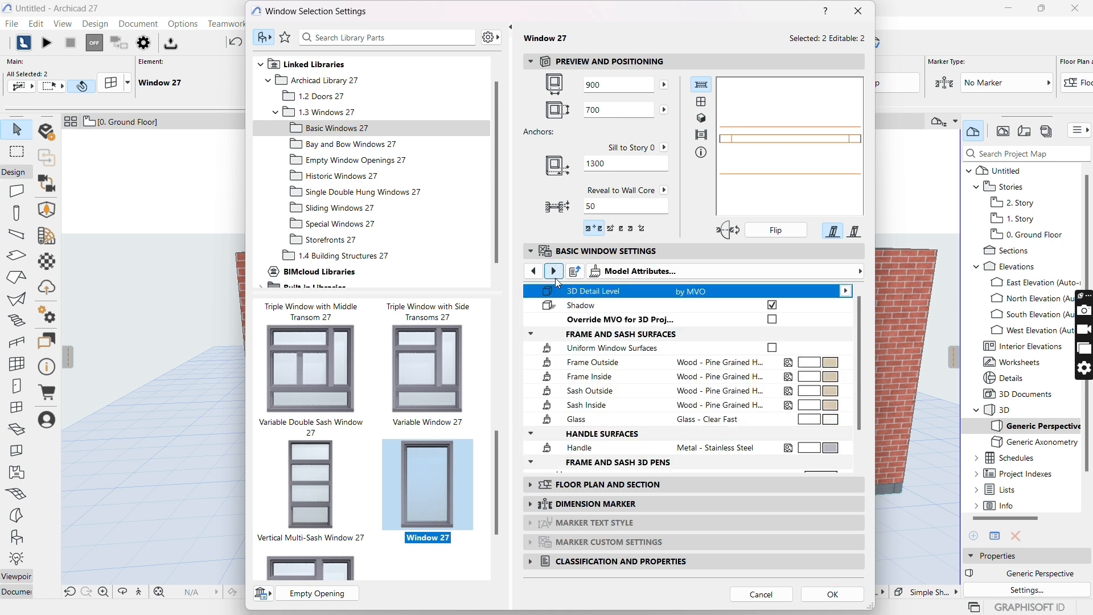
# - Enable Uniform Window Surfaces and set the Frame Outside surface to Stucco - White Fine
pyautogui.click(774, 350)
pyautogui.click(773, 350)
pyautogui.click(830, 364)
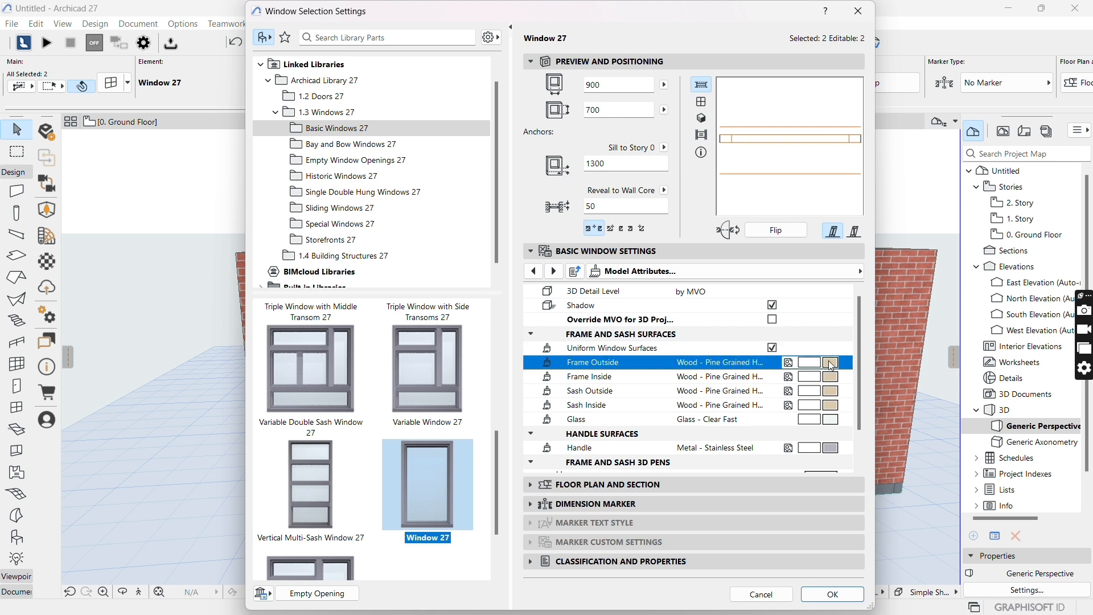
pyautogui.write('white')
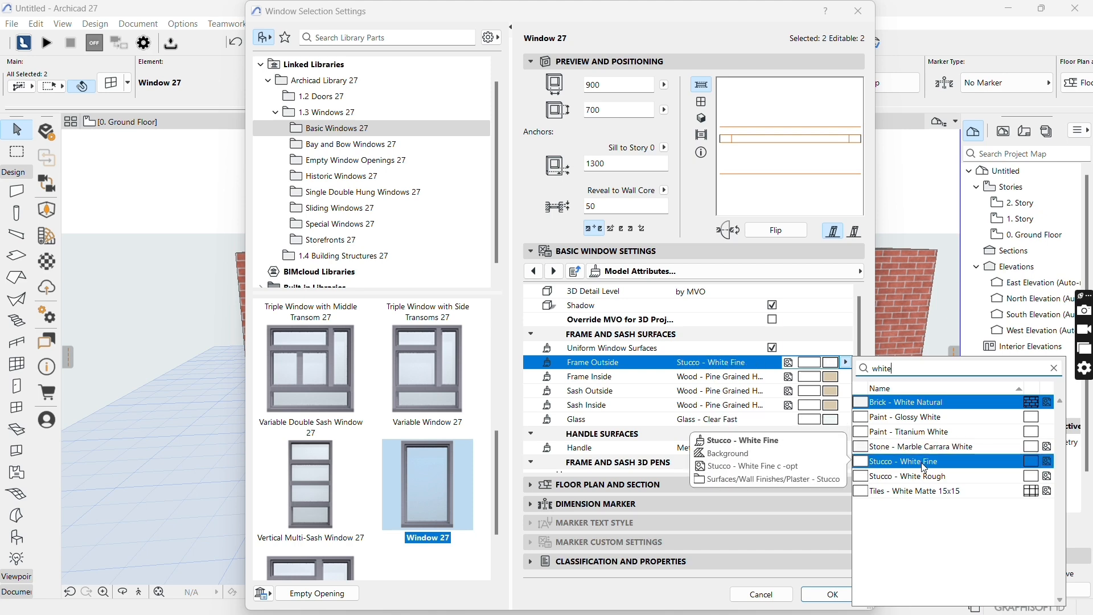
pyautogui.click(918, 461)
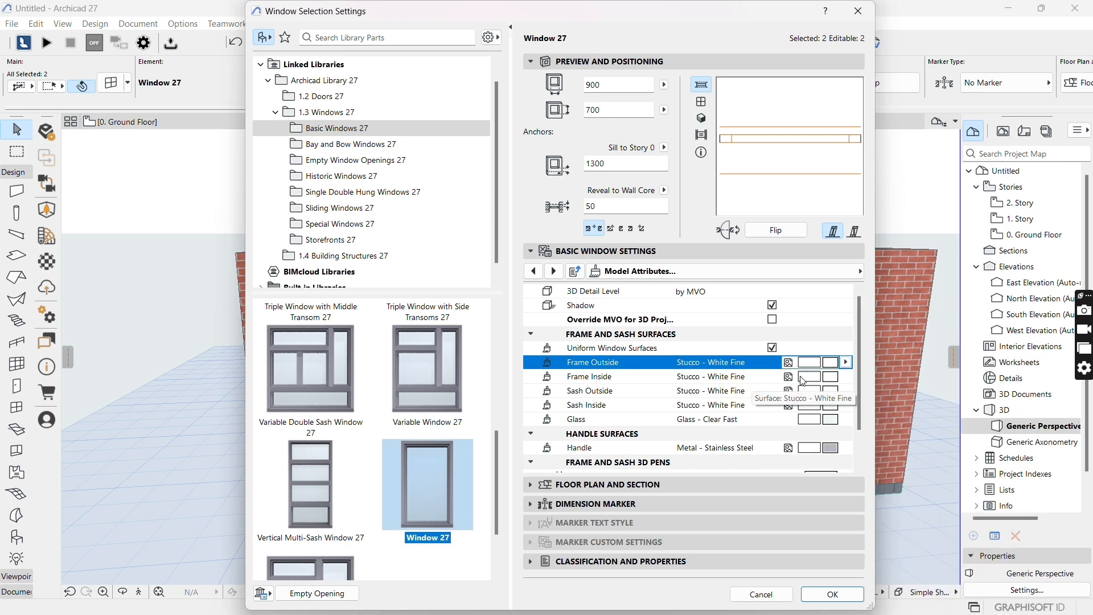
# - Set the Frame Outside surface of both selected windows to Metal - Stainless Steel
pyautogui.click(846, 363)
pyautogui.write('metal')
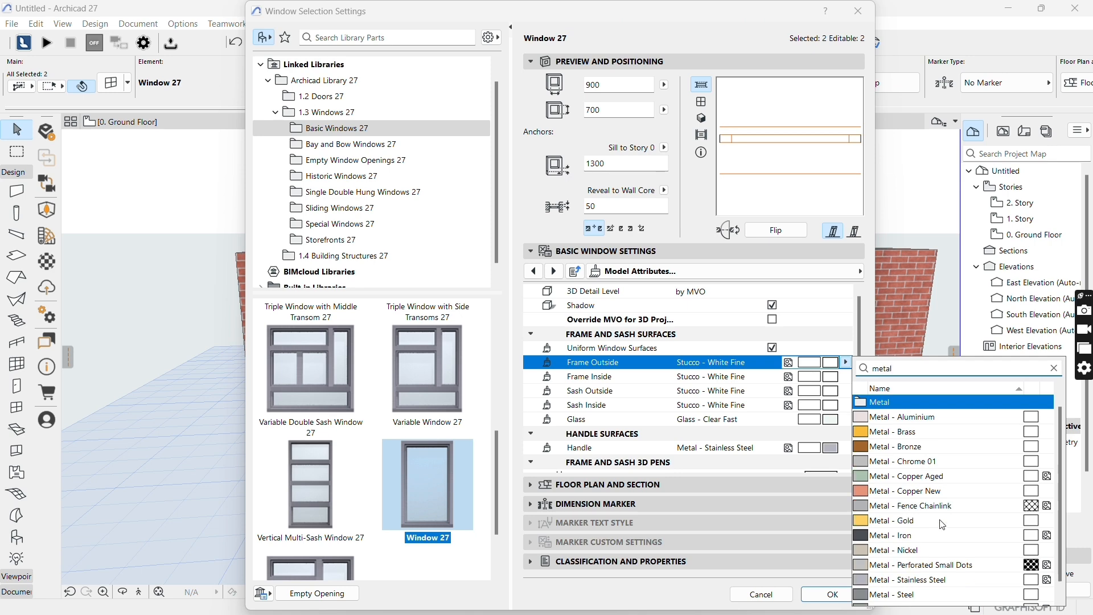
pyautogui.click(916, 579)
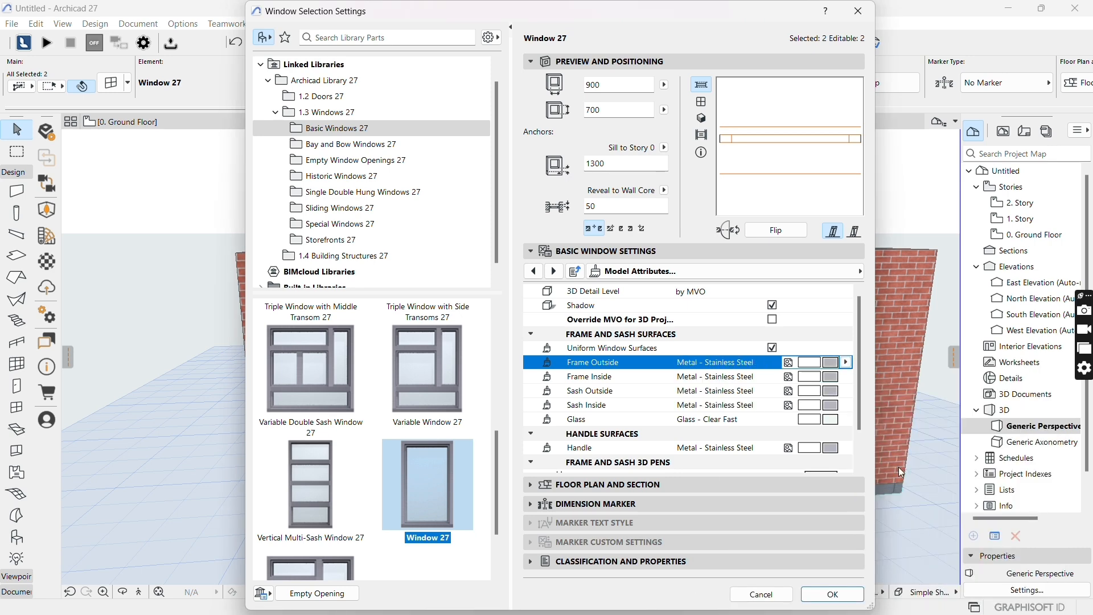
pyautogui.scroll(-1, 804, 437)
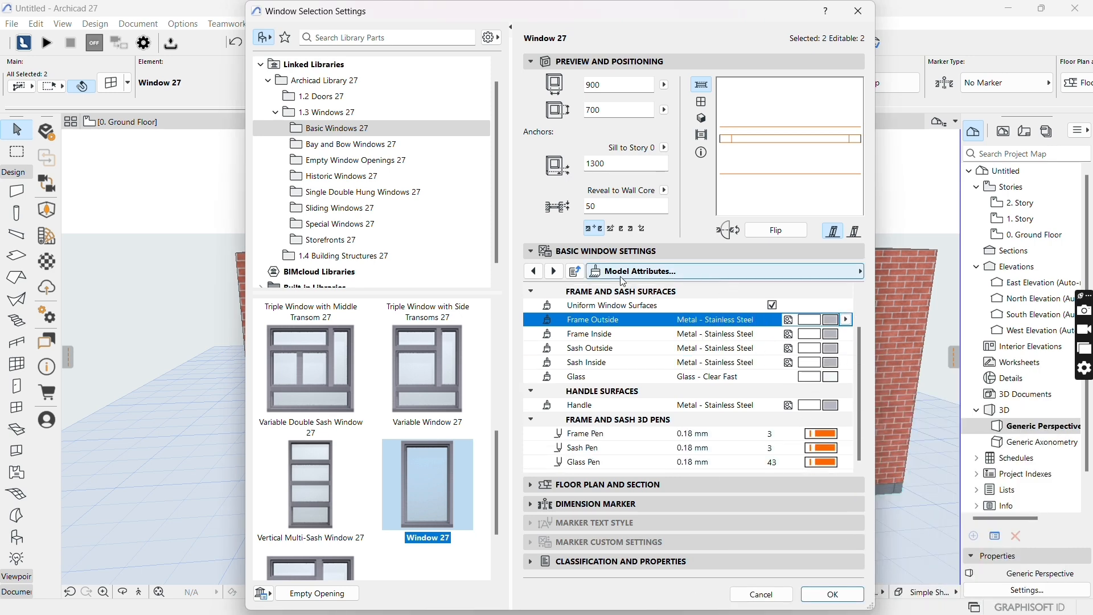
# - Go through the remaining basic window settings pages and enable the Simple outside casing for both windows
pyautogui.click(555, 272)
pyautogui.click(555, 272)
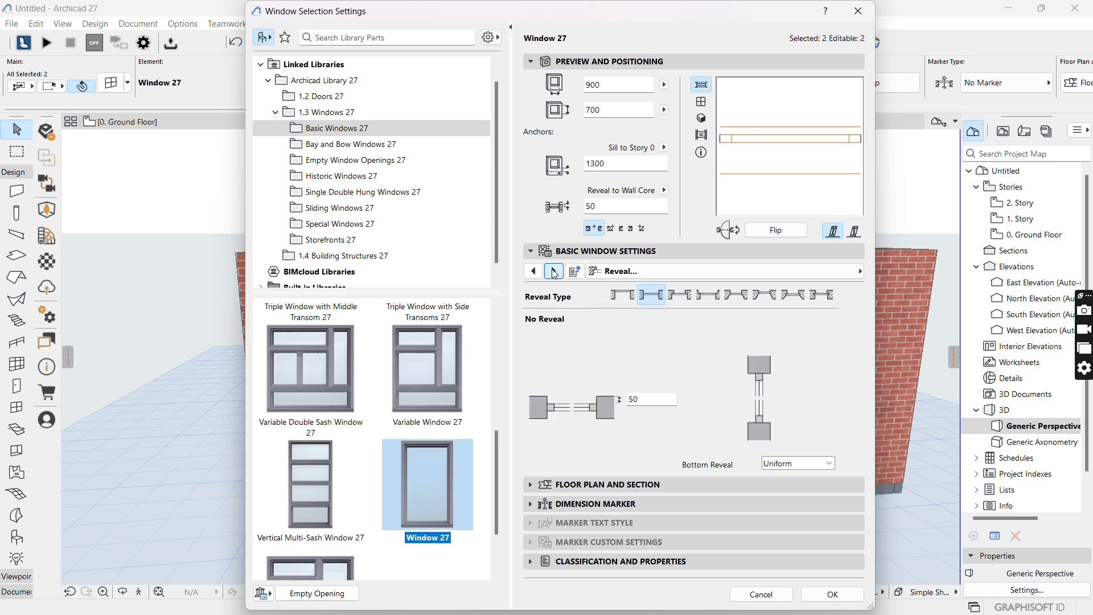
pyautogui.click(555, 272)
pyautogui.click(555, 272)
pyautogui.click(555, 272)
pyautogui.click(555, 272)
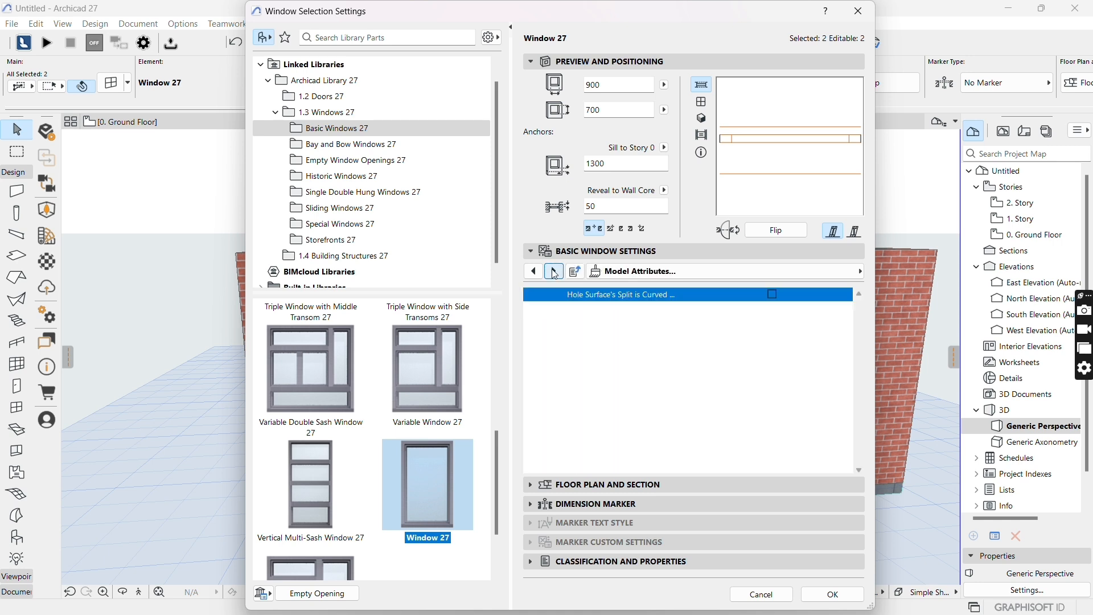
pyautogui.click(555, 272)
pyautogui.click(555, 272)
pyautogui.click(534, 272)
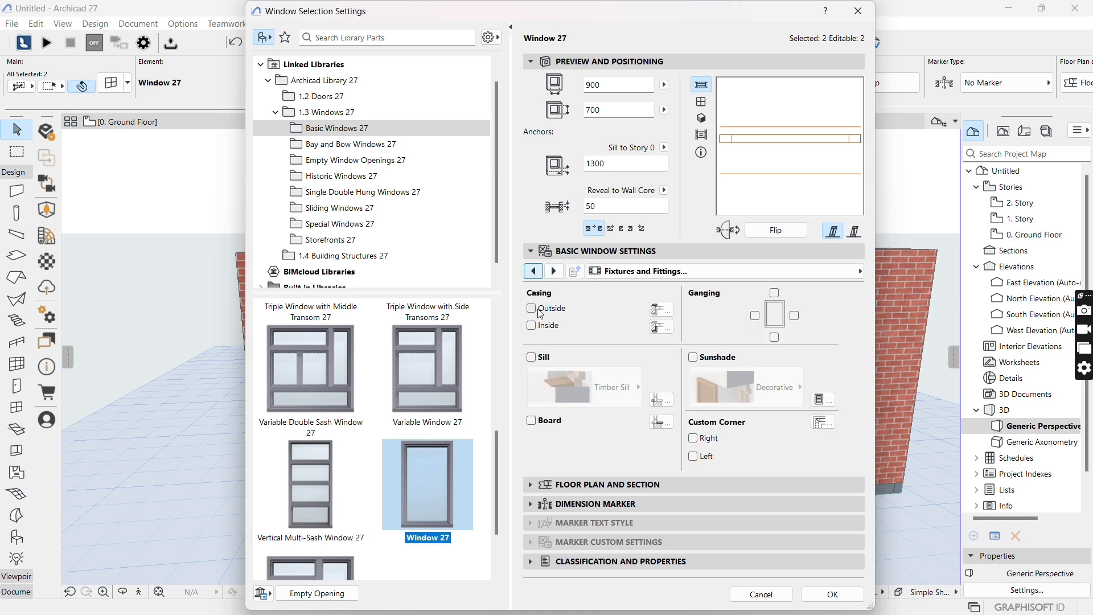
pyautogui.click(555, 272)
pyautogui.click(555, 272)
pyautogui.click(555, 271)
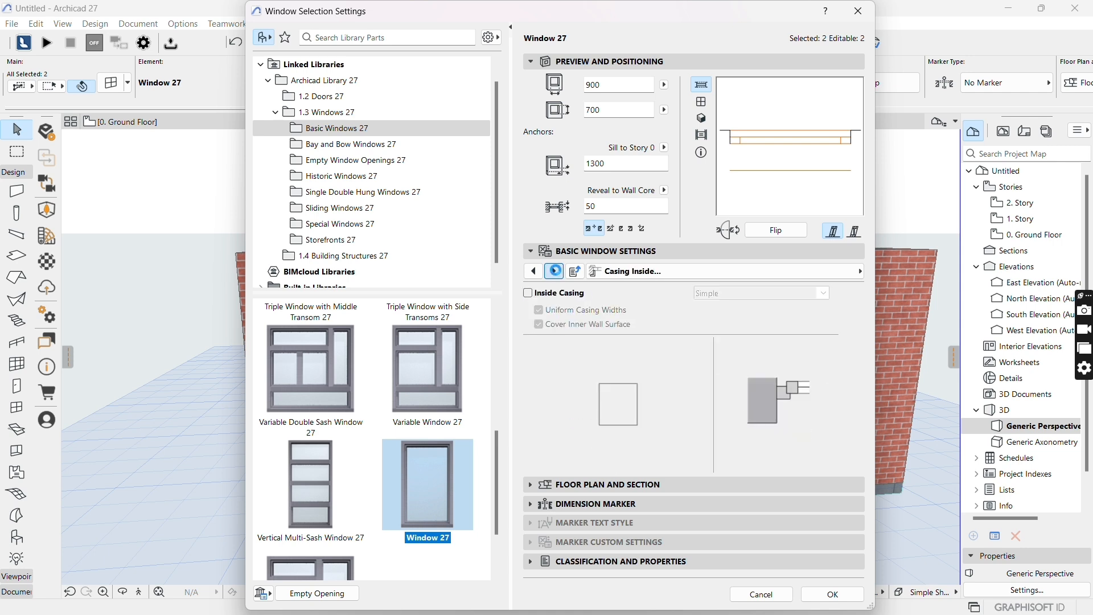
pyautogui.click(538, 276)
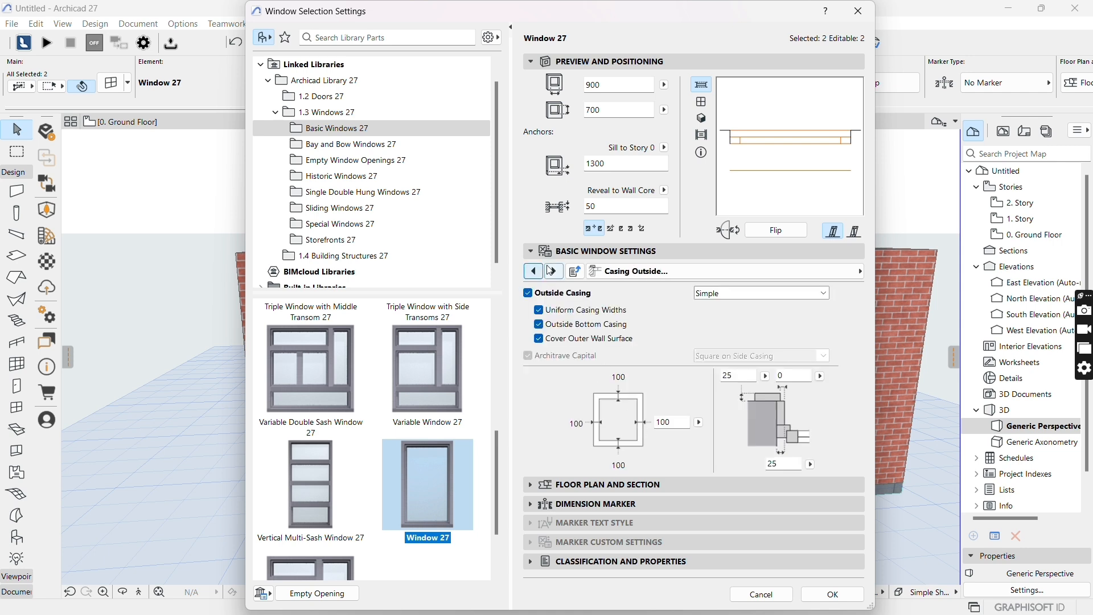
# - Set the Casing Outside surface to Stucco - White Fine and apply the settings to both windows
pyautogui.click(550, 270)
pyautogui.click(549, 269)
pyautogui.click(550, 270)
pyautogui.click(548, 268)
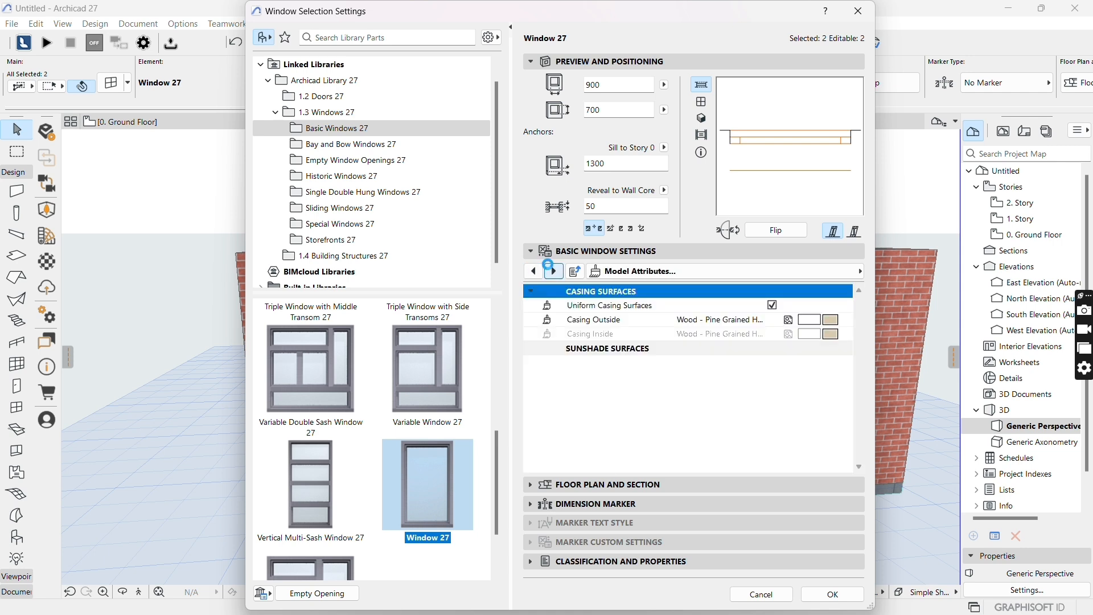
pyautogui.click(775, 319)
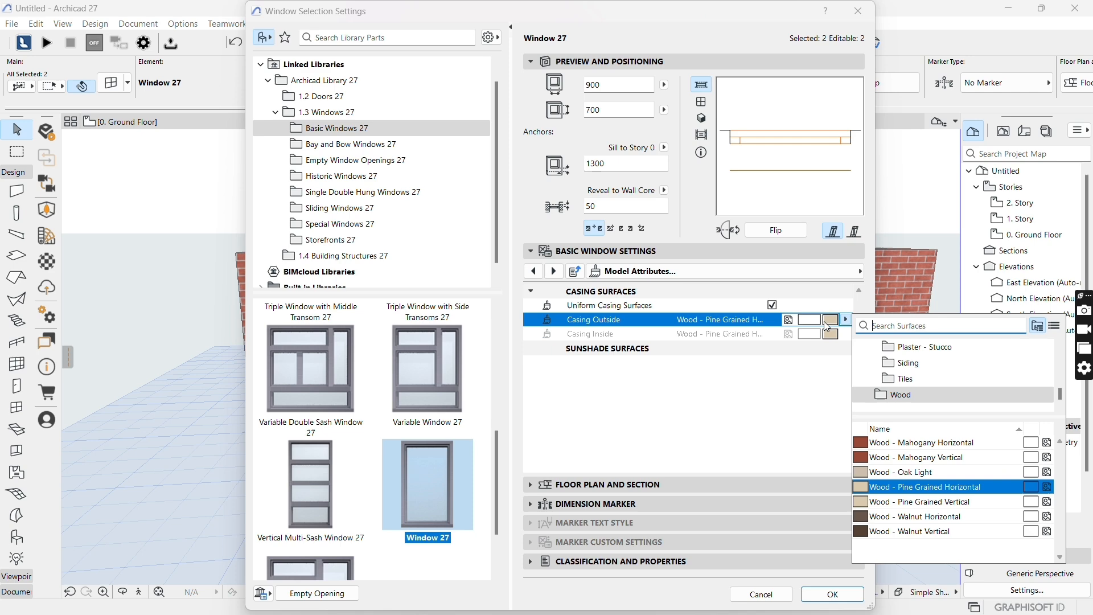
pyautogui.click(898, 326)
pyautogui.write('stuc')
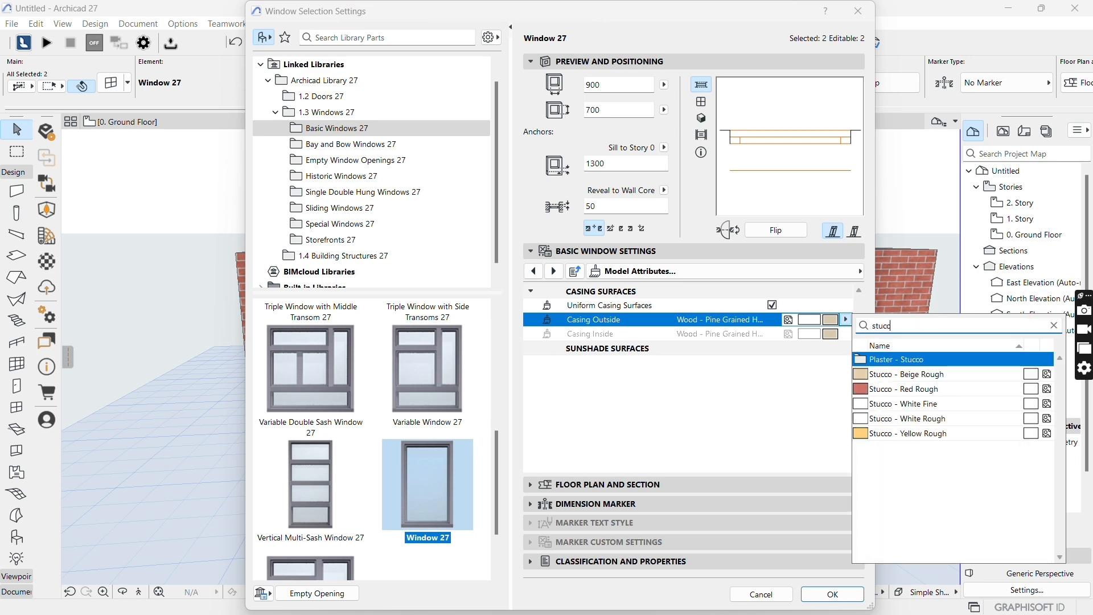
pyautogui.write('co')
pyautogui.click(904, 406)
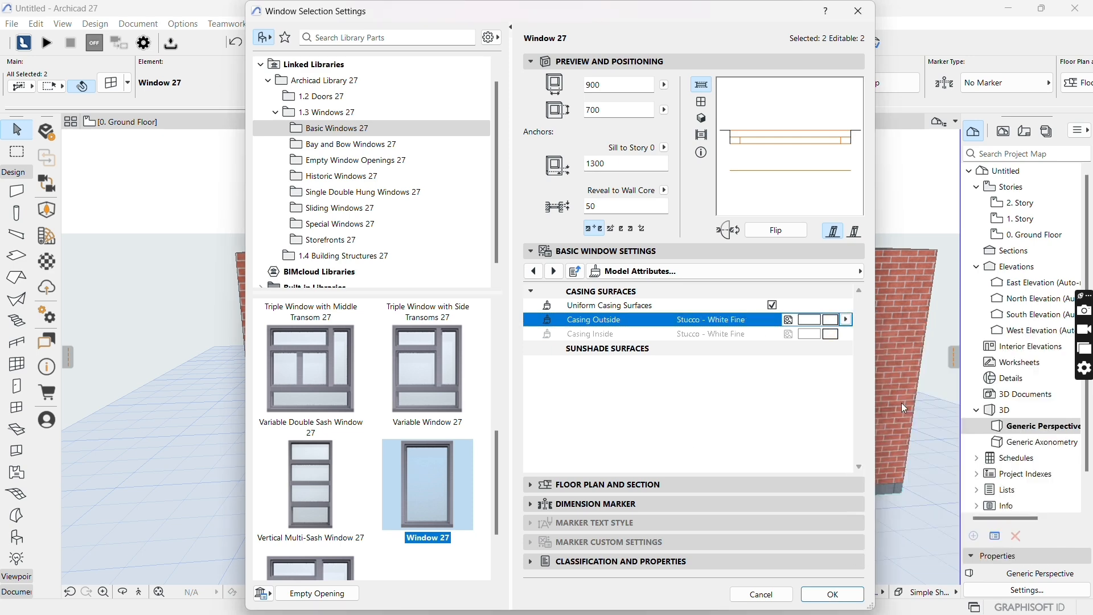
pyautogui.click(834, 595)
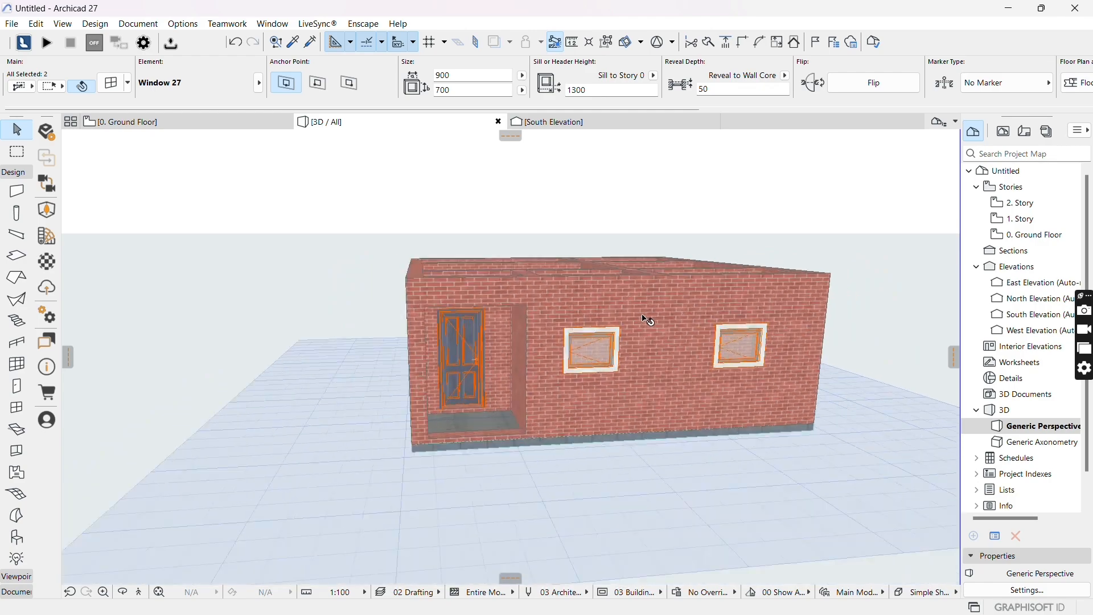
# - Examine the south windows and the porch from the building's southwest corner in 3D, and clear the window selection
pyautogui.scroll(3, 643, 319)
pyautogui.scroll(-3, 626, 308)
pyautogui.keyDown('shift'); pyautogui.moveTo(537, 392); pyautogui.dragTo(398, 378, button='middle'); pyautogui.keyUp('shift')
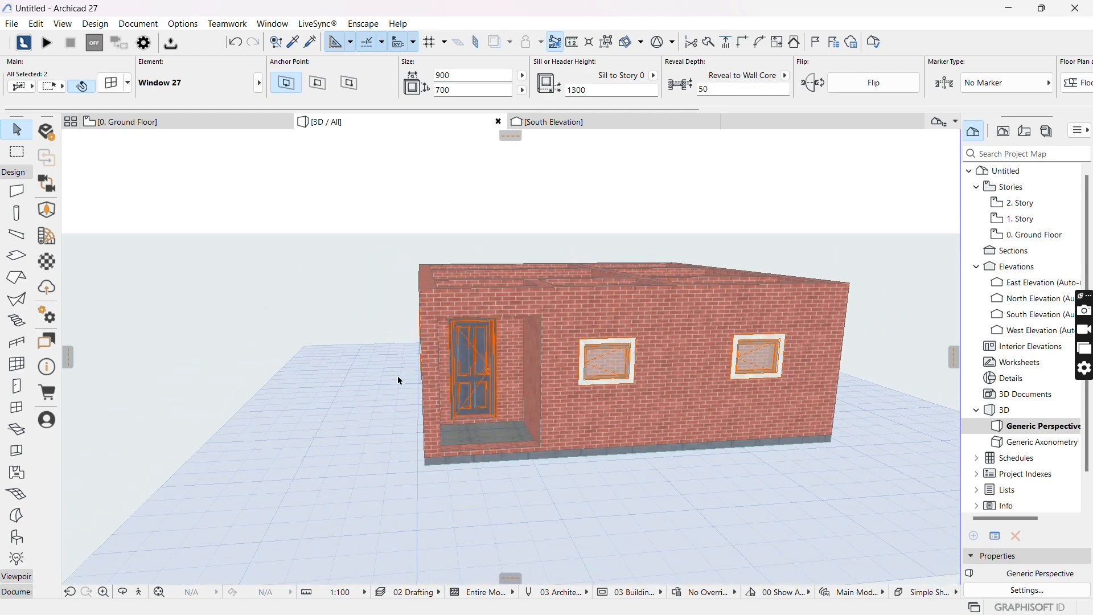
pyautogui.scroll(2, 399, 380)
pyautogui.moveTo(365, 444); pyautogui.dragTo(528, 553)
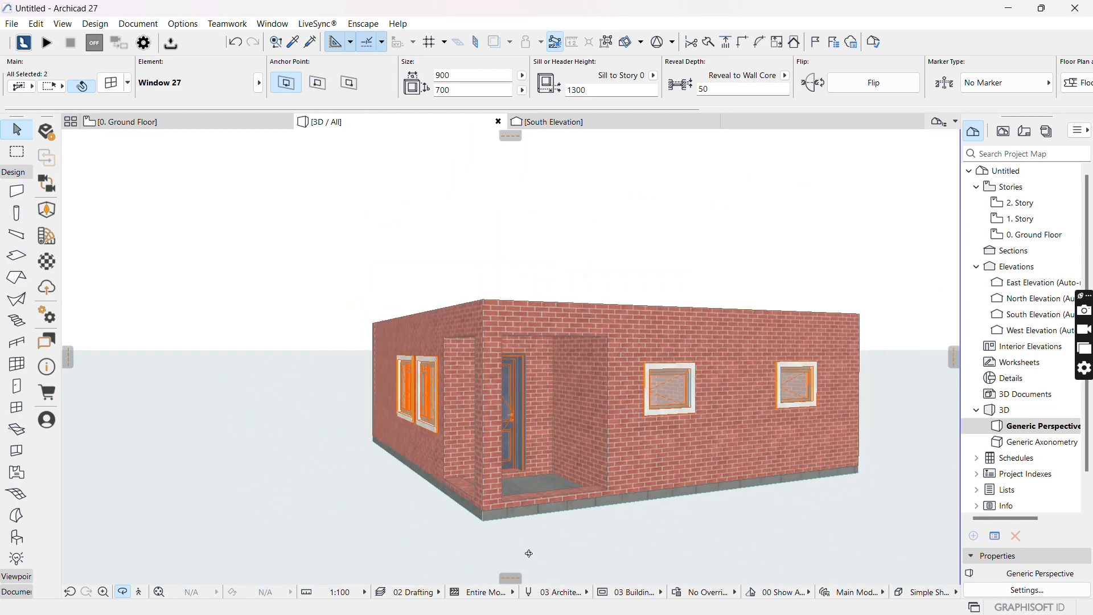
pyautogui.press('Escape')
pyautogui.press('Escape')
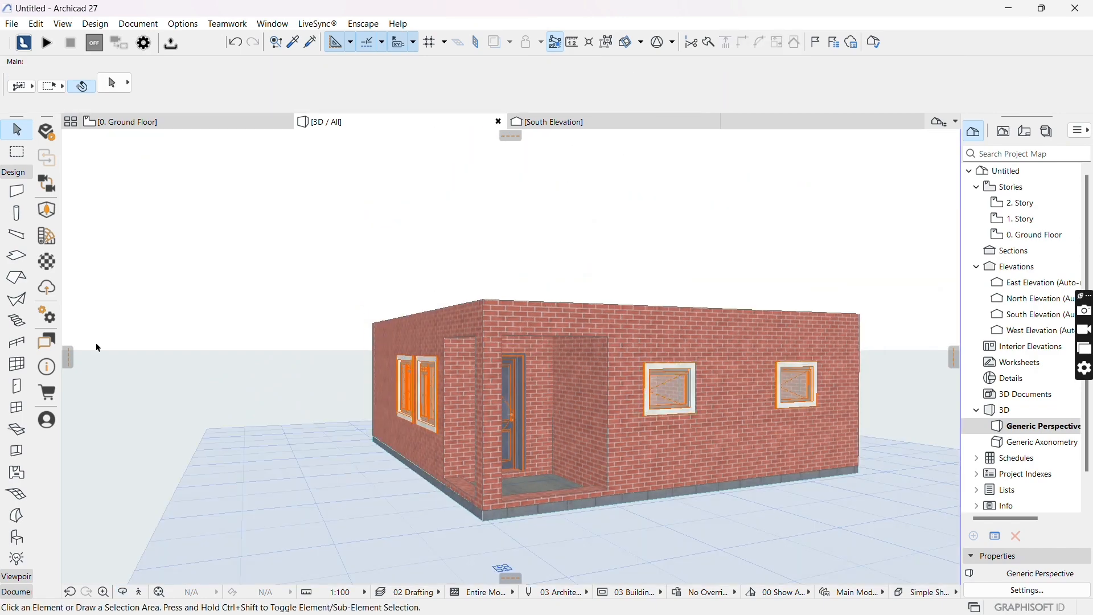
# - Select all doors and door openings in the 3D view and set their sill height to 0
pyautogui.click(17, 386)
pyautogui.scroll(5, 513, 461)
pyautogui.scroll(3, 512, 461)
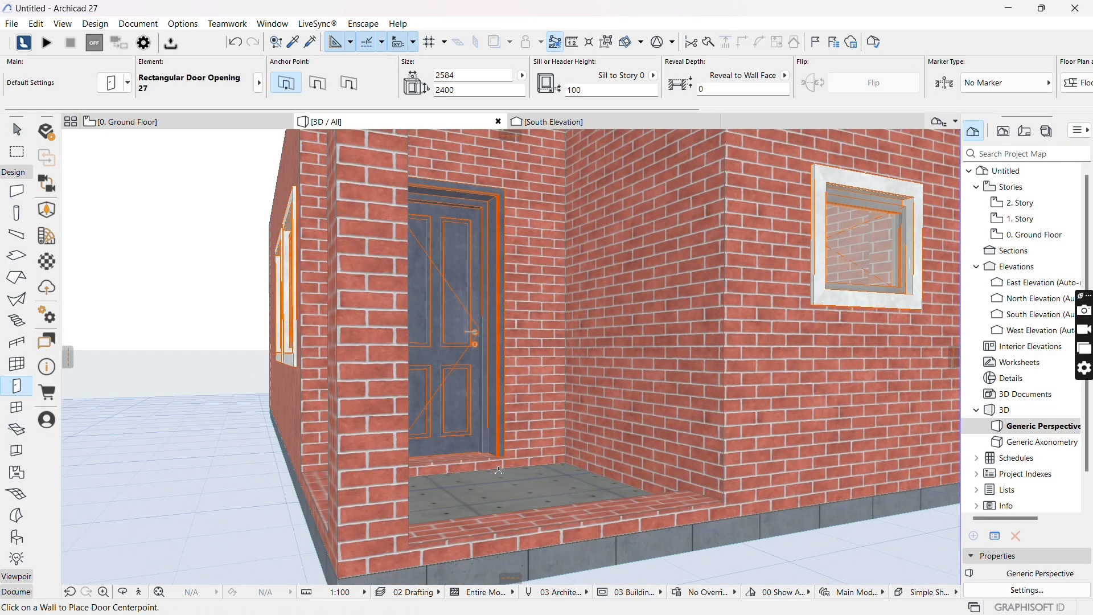
pyautogui.scroll(-2, 512, 461)
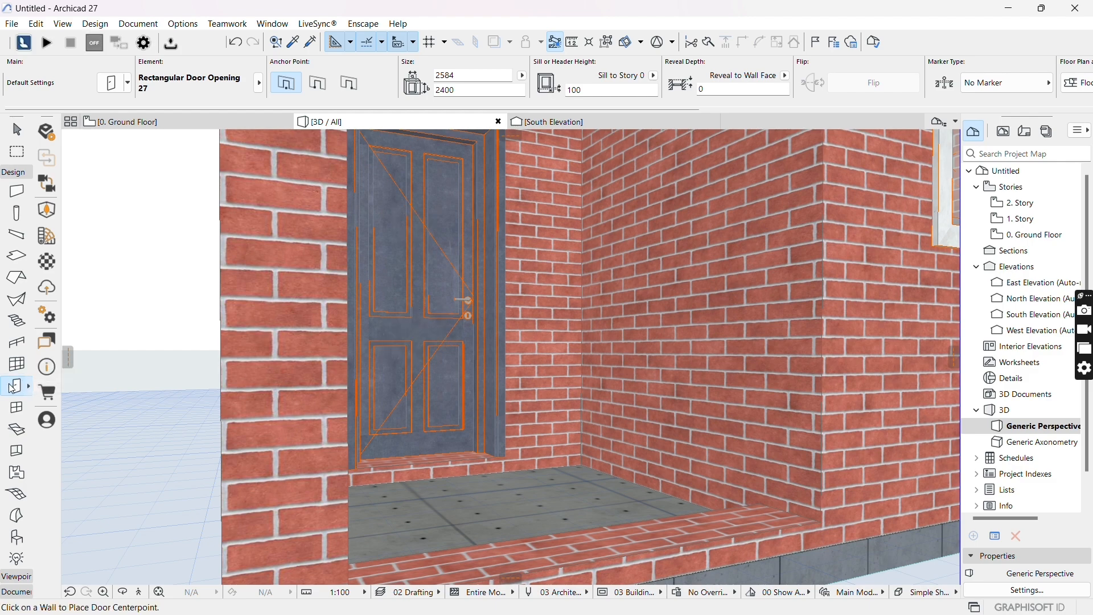
pyautogui.hotkey('ctrl', 'a')
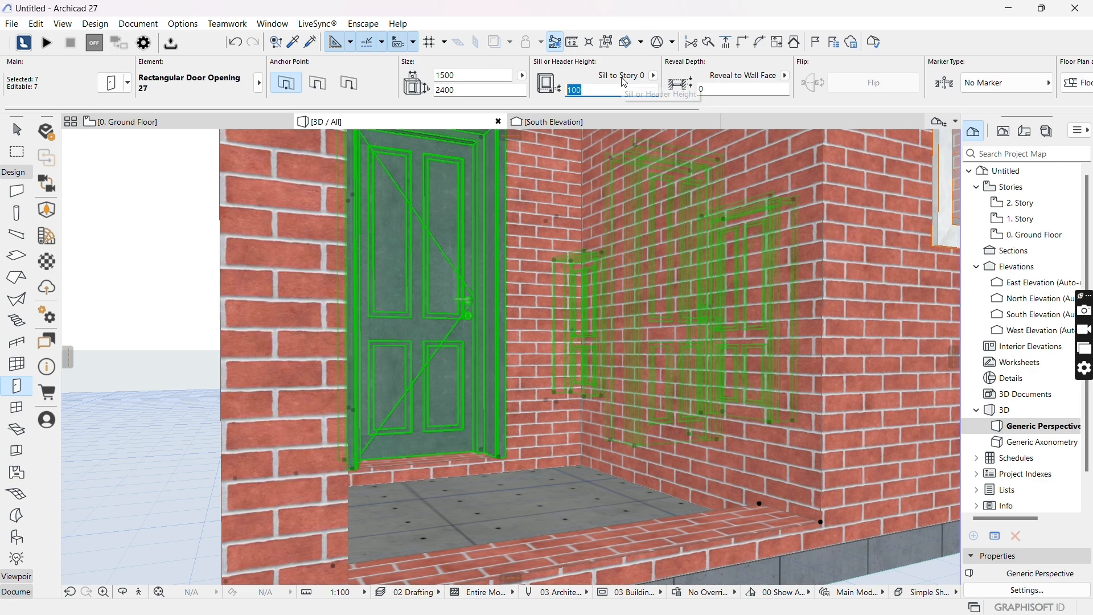
pyautogui.write('0')
pyautogui.press('Return')
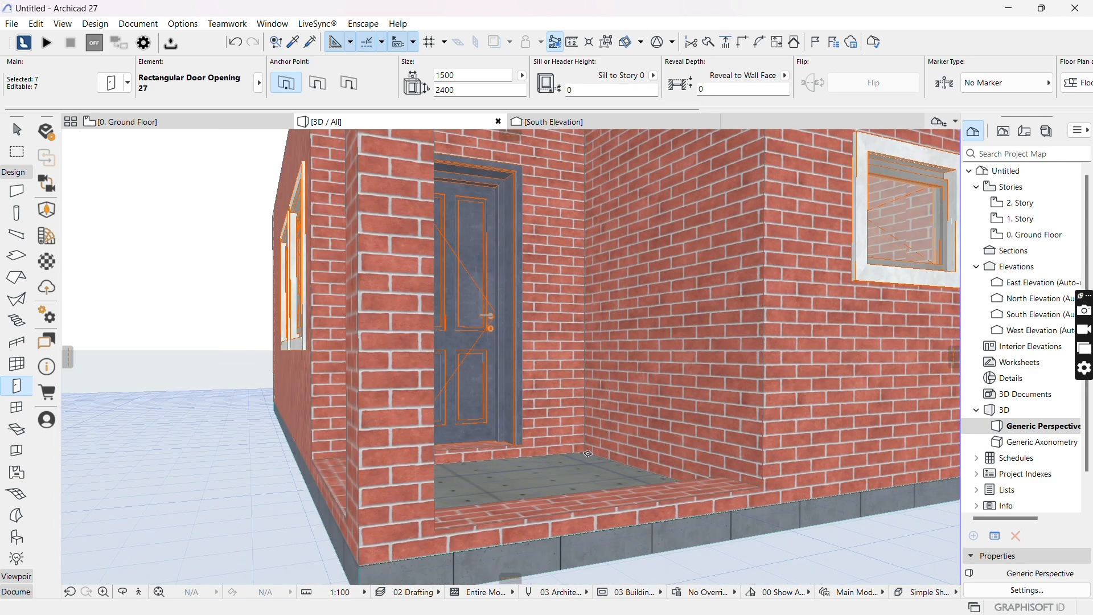
# - Examine the doors and porch openings from the porch corner and the interior rooms from above
pyautogui.scroll(-5, 589, 451)
pyautogui.scroll(6, 414, 484)
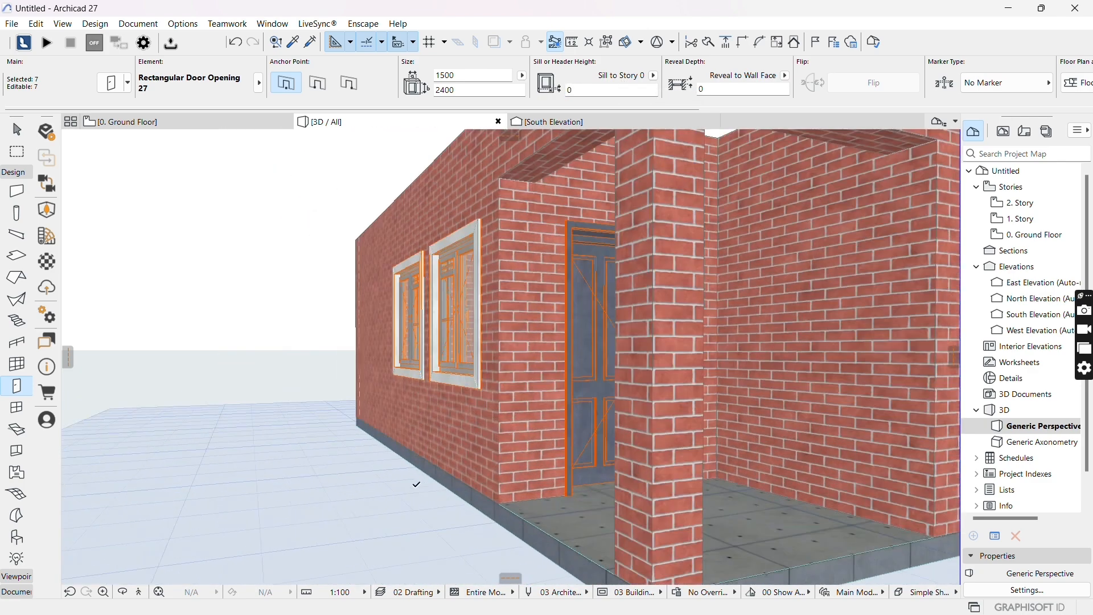
pyautogui.scroll(-7, 415, 483)
pyautogui.scroll(3, 739, 438)
pyautogui.scroll(-4, 739, 438)
pyautogui.scroll(3, 626, 404)
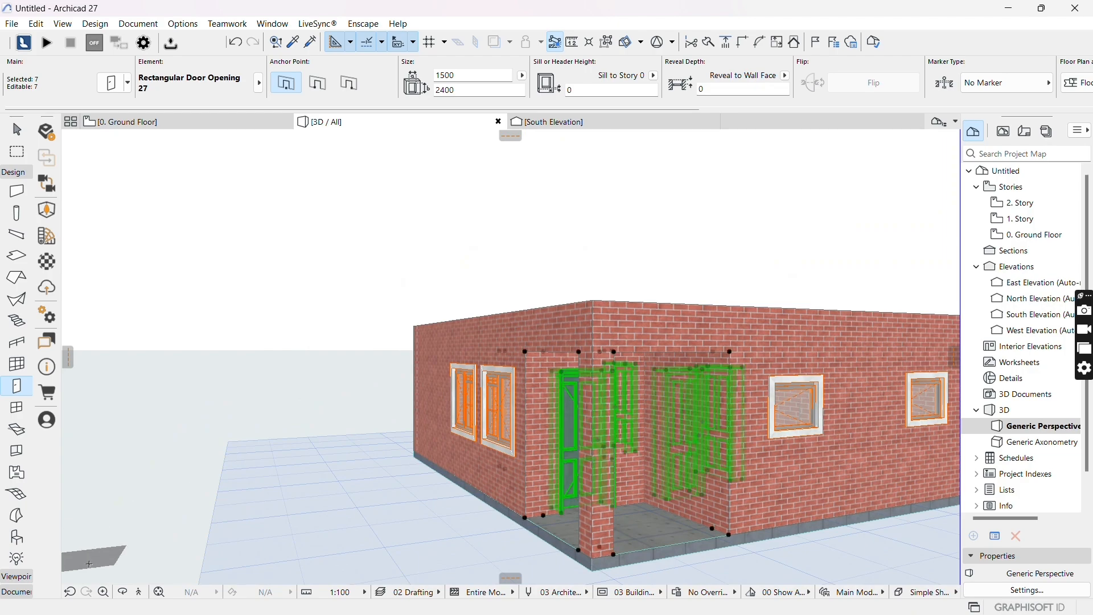
pyautogui.click(122, 593)
pyautogui.moveTo(203, 502); pyautogui.dragTo(752, 521)
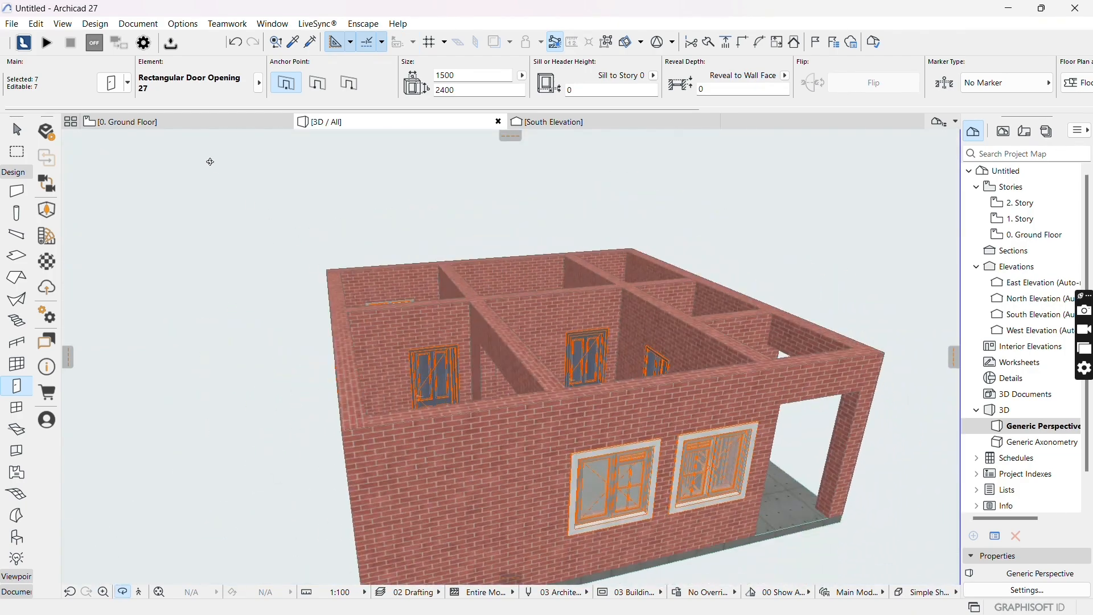
# - On the ground floor plan, copy the settings of the small room's door and place a matching inward-opening door for the southeast small room
pyautogui.click(143, 122)
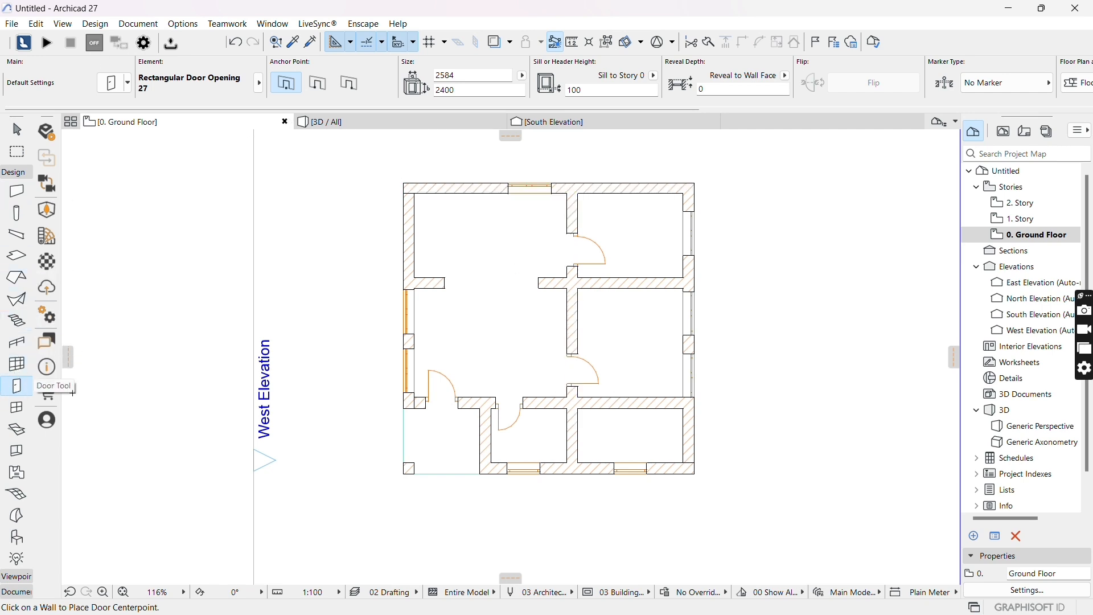
pyautogui.click(292, 44)
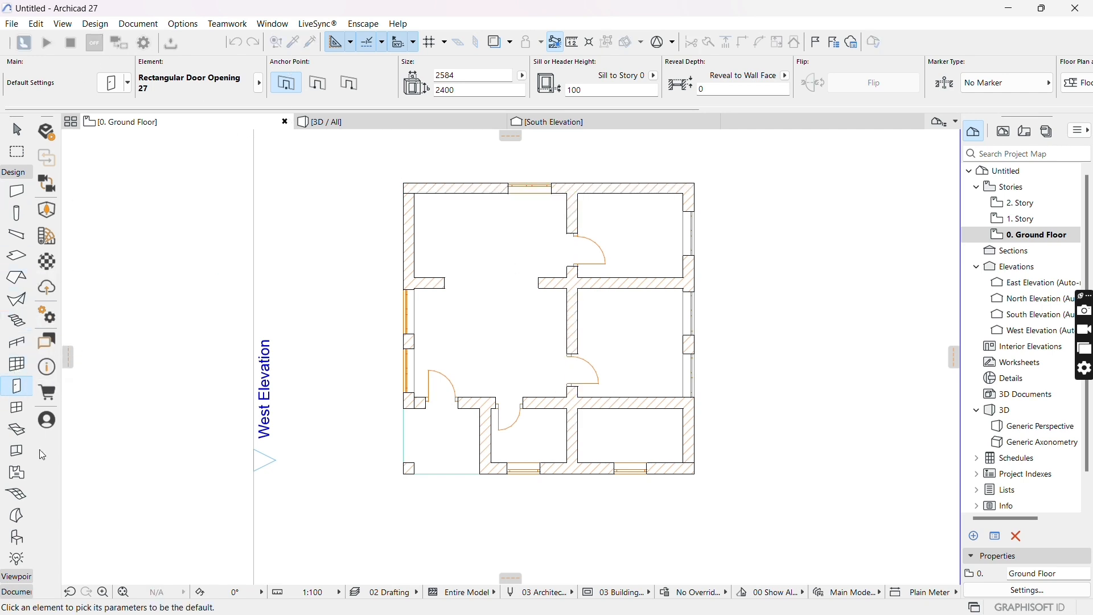
pyautogui.click(437, 379)
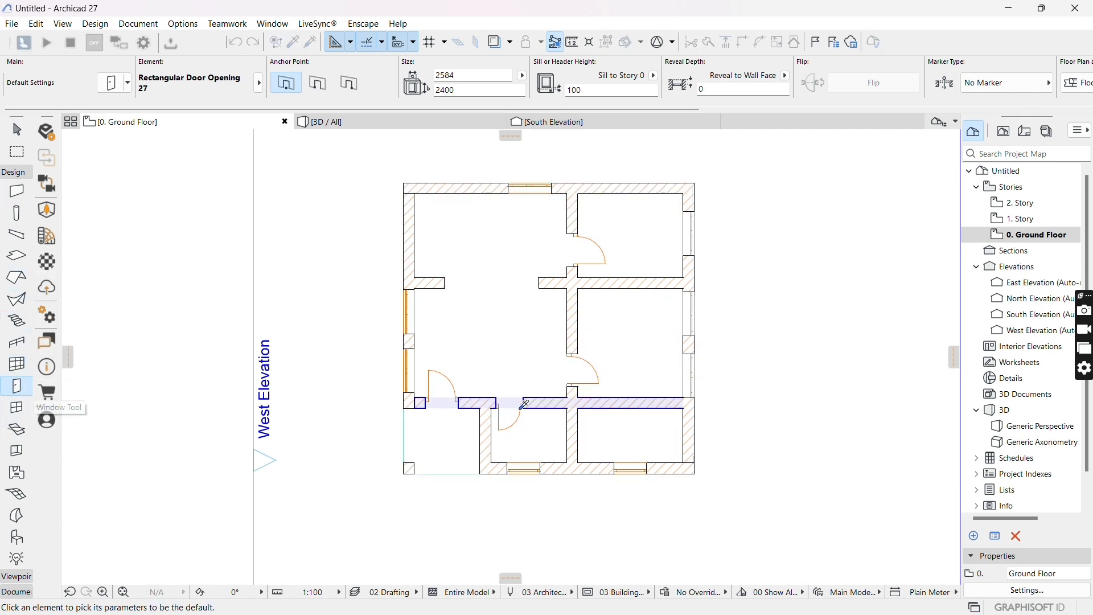
pyautogui.click(602, 405)
pyautogui.press('Escape')
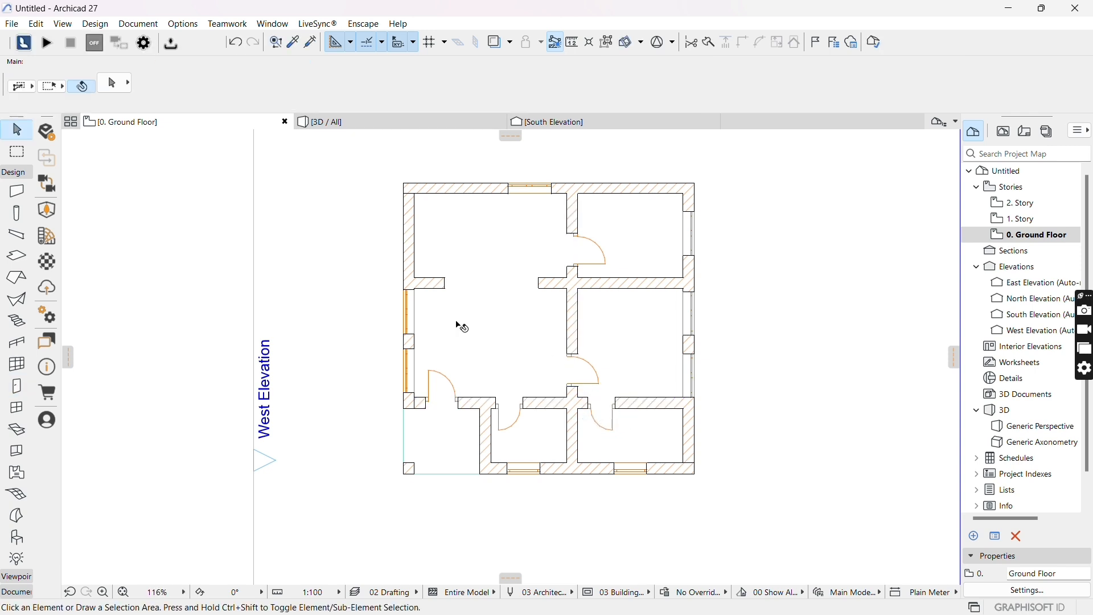
# - Copy the northeast room's 900 by 2100 interior door and place it in that room's north wall near the west end, opening outward
pyautogui.click(294, 43)
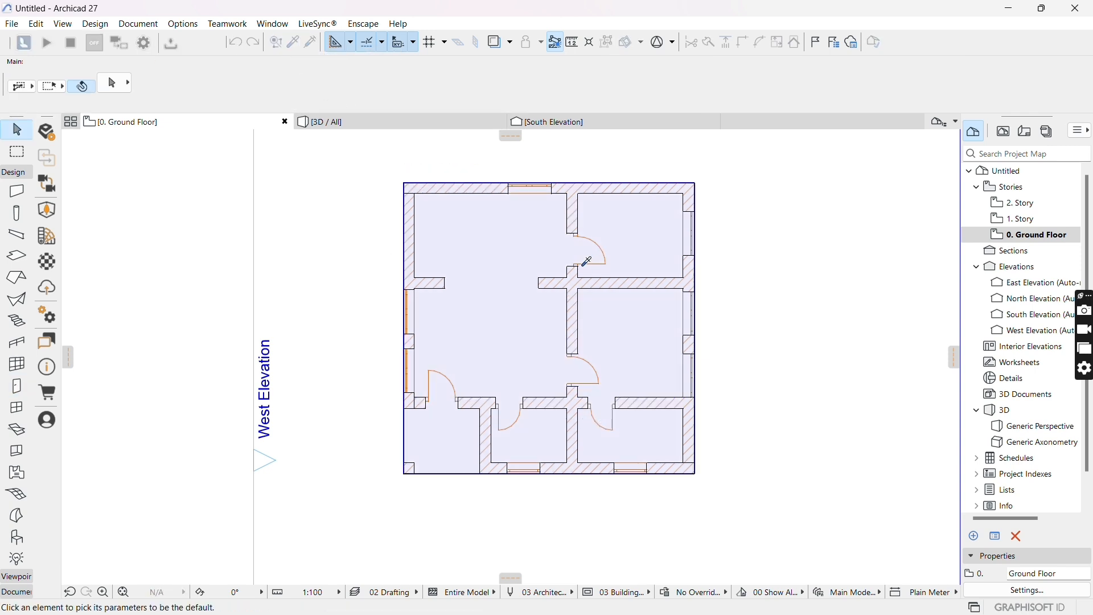
pyautogui.click(590, 253)
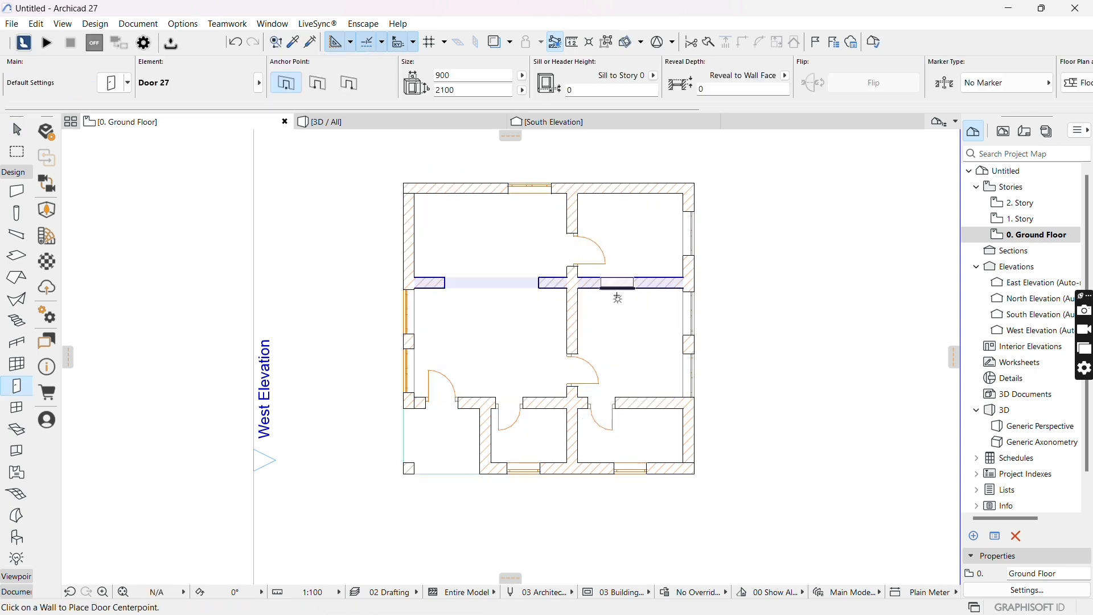
pyautogui.click(597, 194)
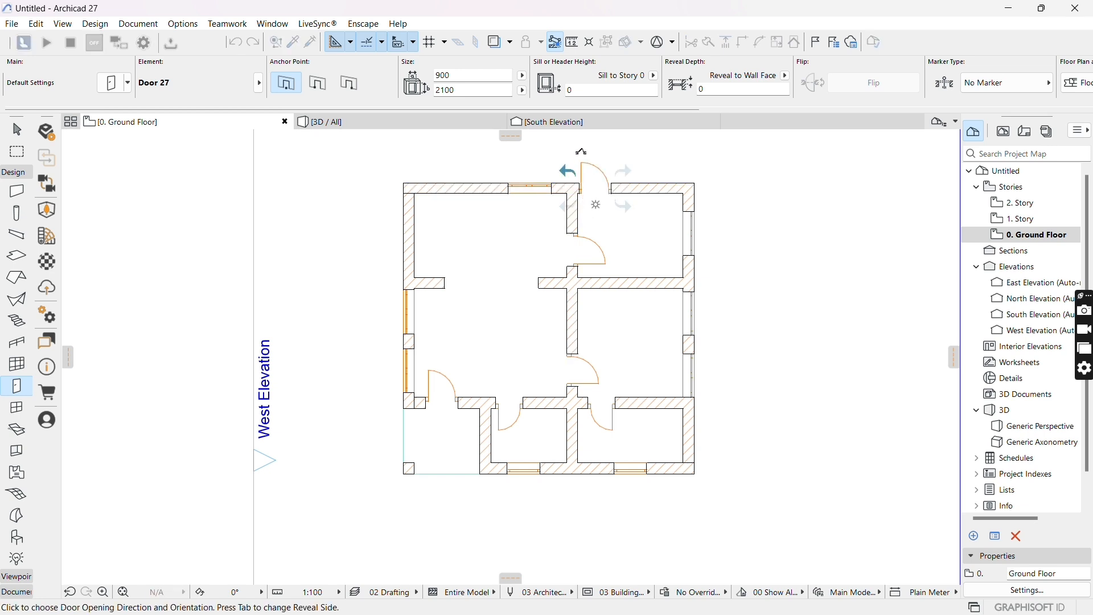
pyautogui.click(580, 157)
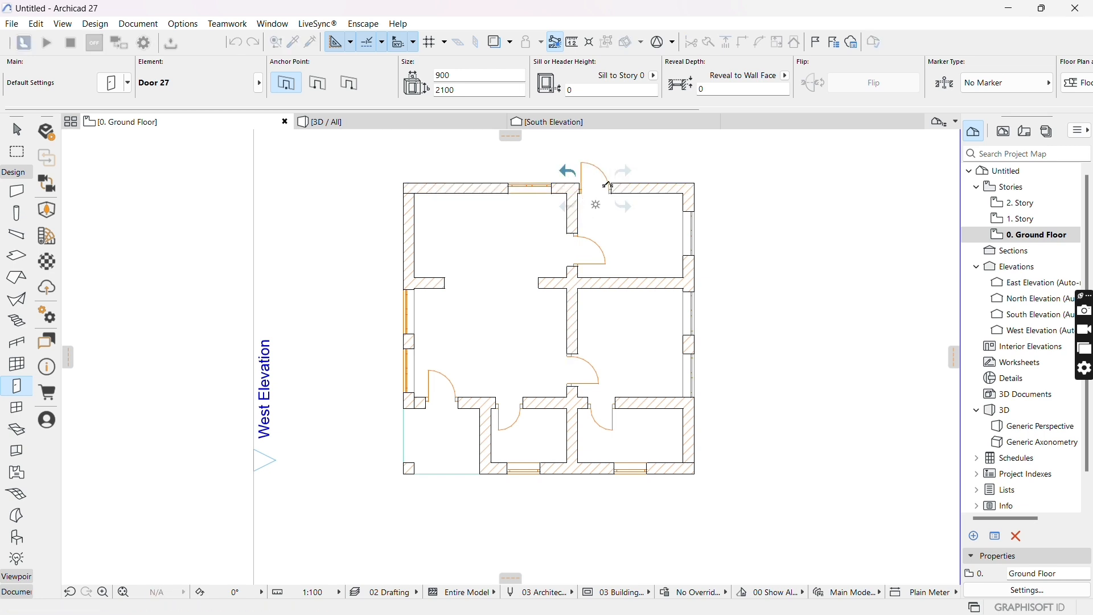
pyautogui.scroll(-2, 555, 238)
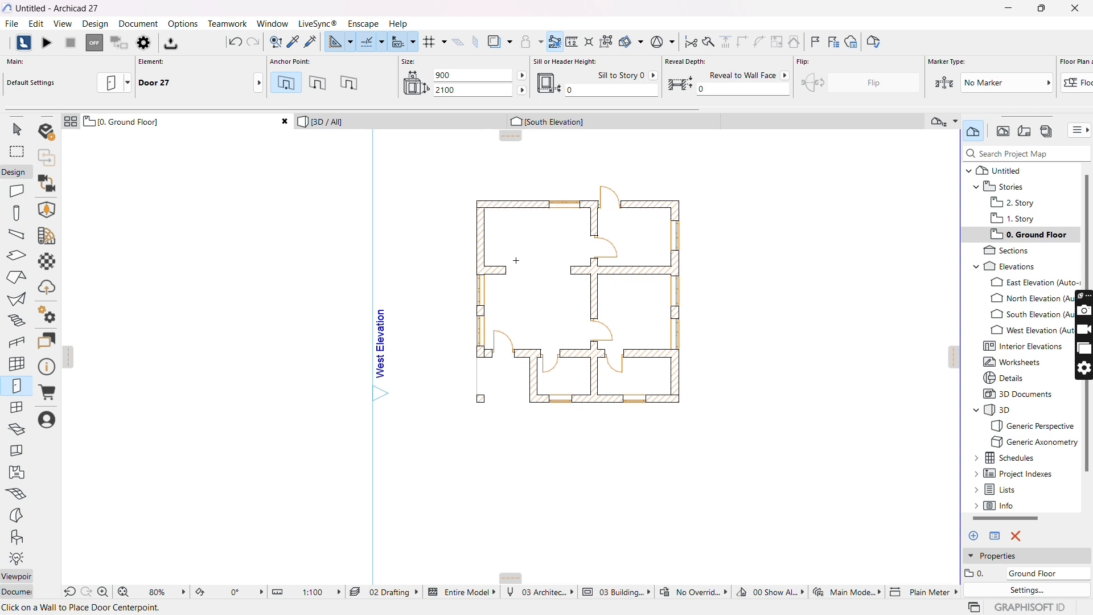
pyautogui.scroll(-2, 420, 289)
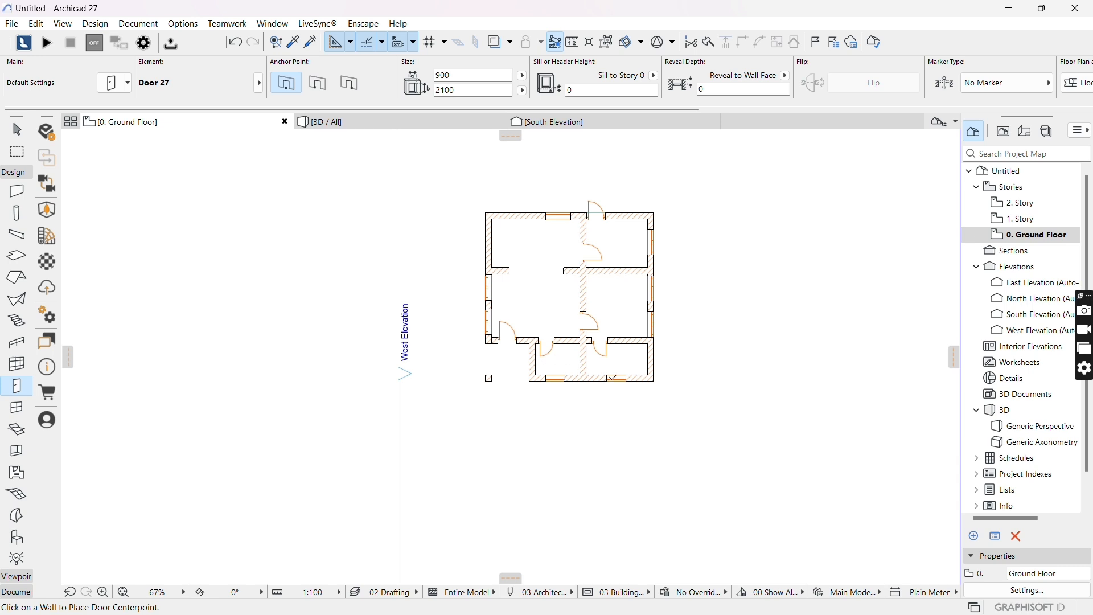
pyautogui.scroll(-1, 604, 288)
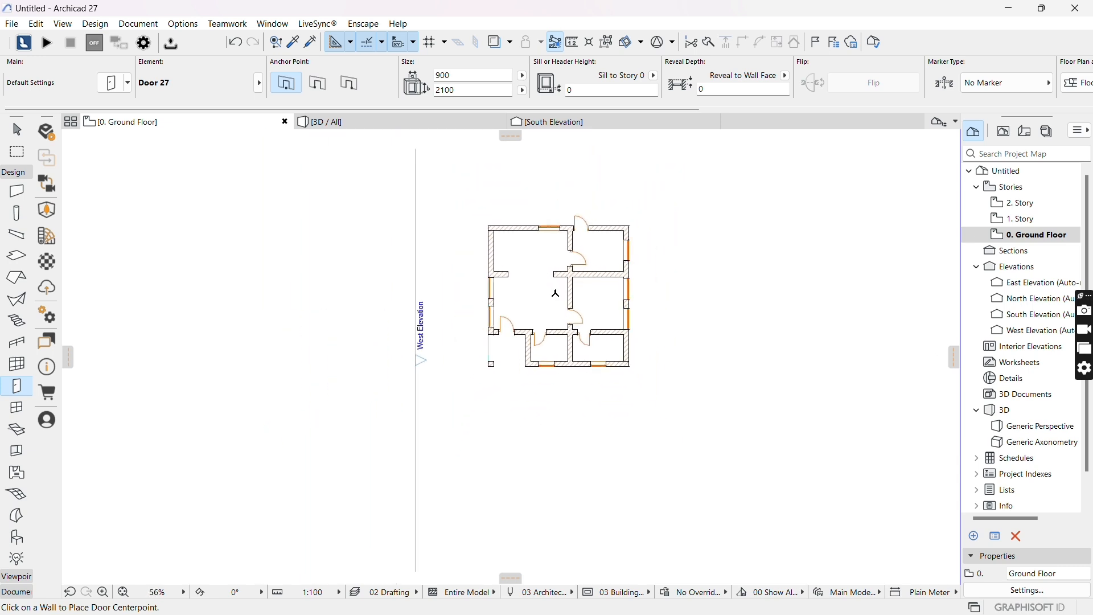
pyautogui.scroll(3, 553, 296)
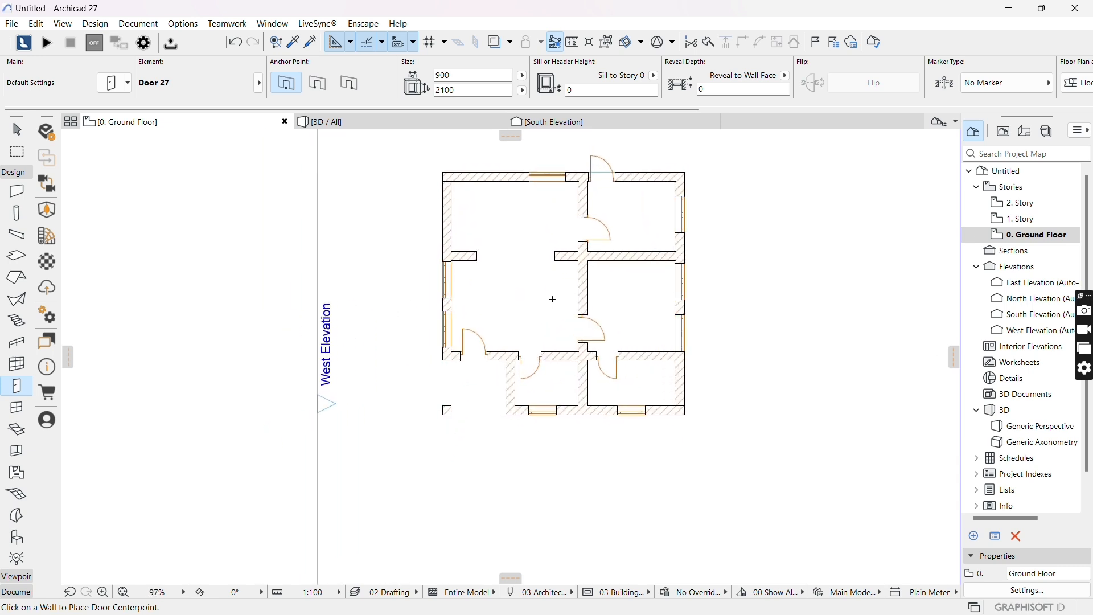
# - Draw a multi-plane hip roof on the ground floor plan, with its pivot polygon around the building's four outer corners
pyautogui.scroll(1, 538, 284)
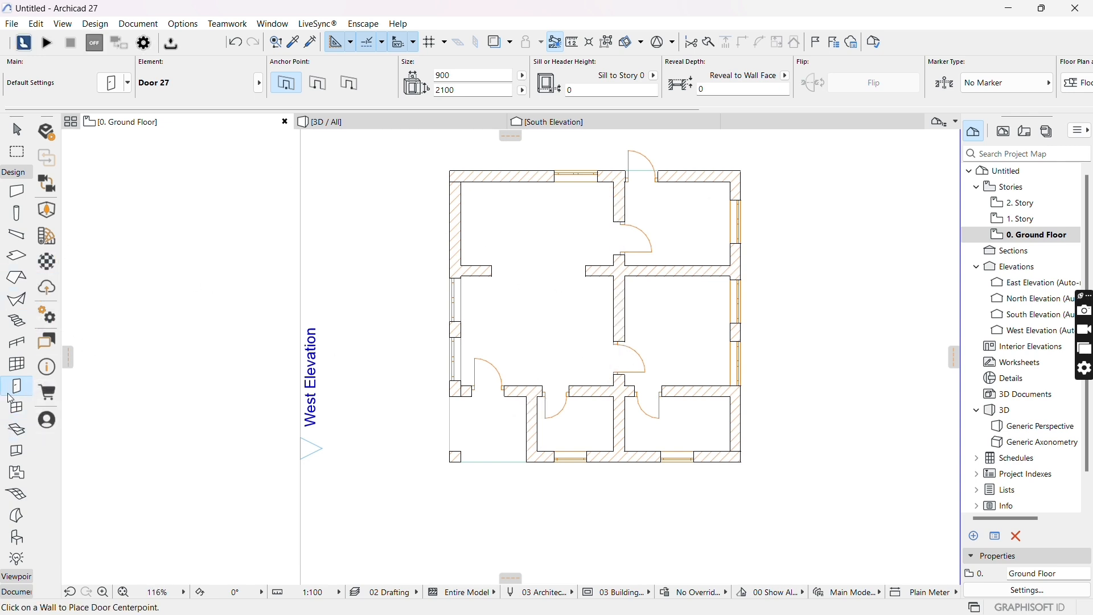
pyautogui.click(15, 278)
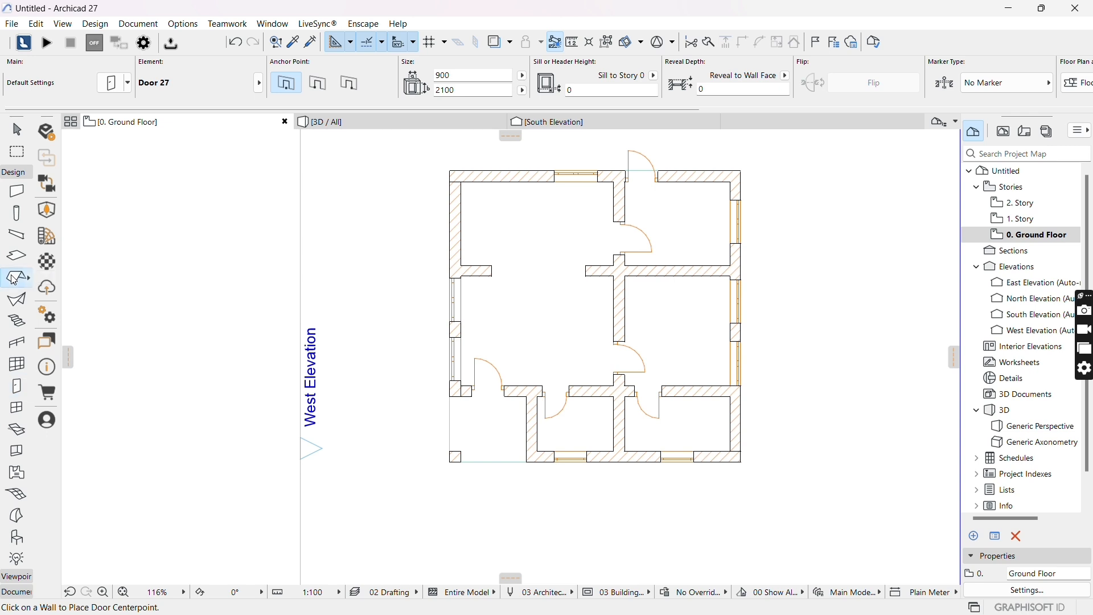
pyautogui.click(416, 91)
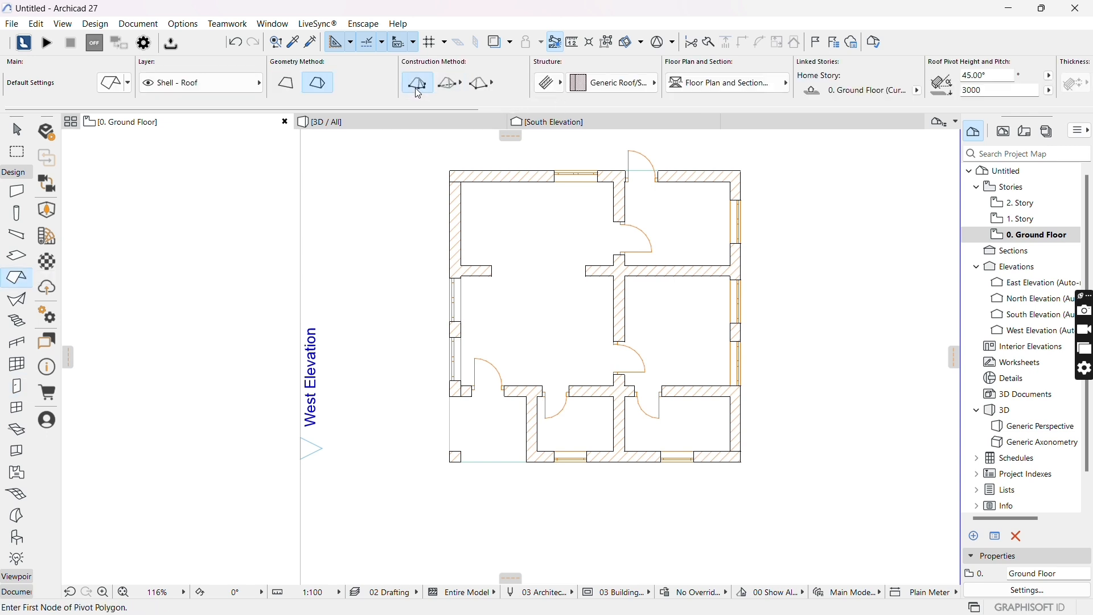
pyautogui.click(451, 171)
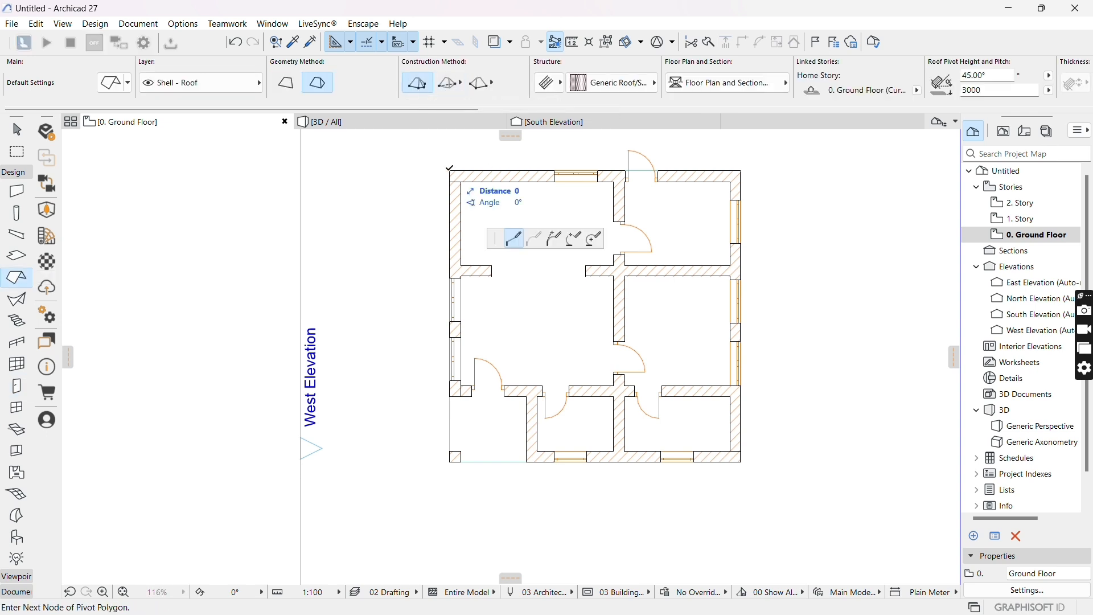
pyautogui.click(740, 171)
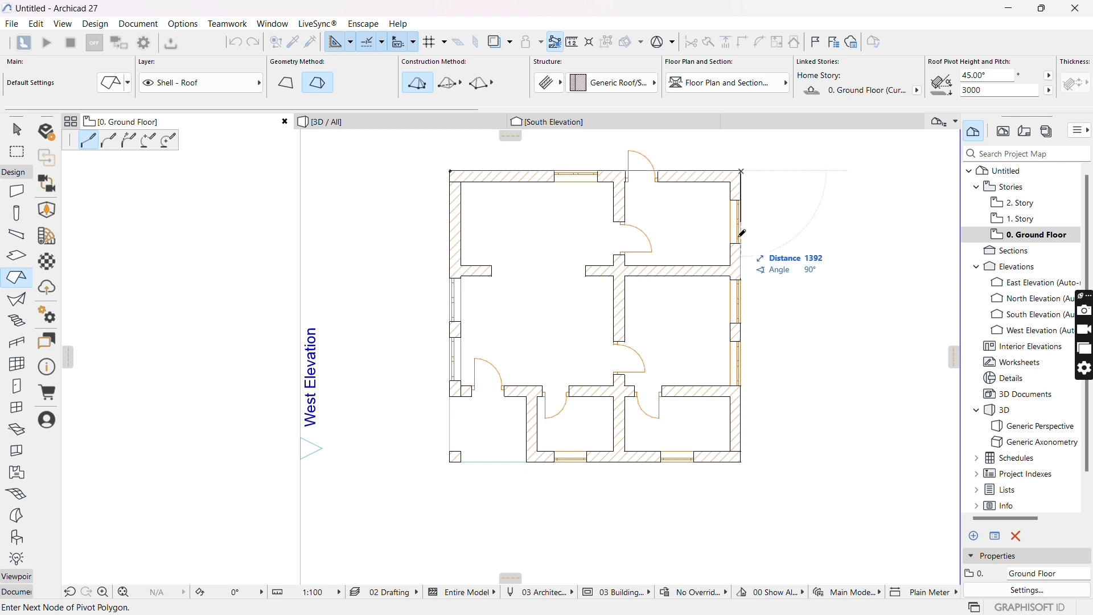
pyautogui.click(741, 462)
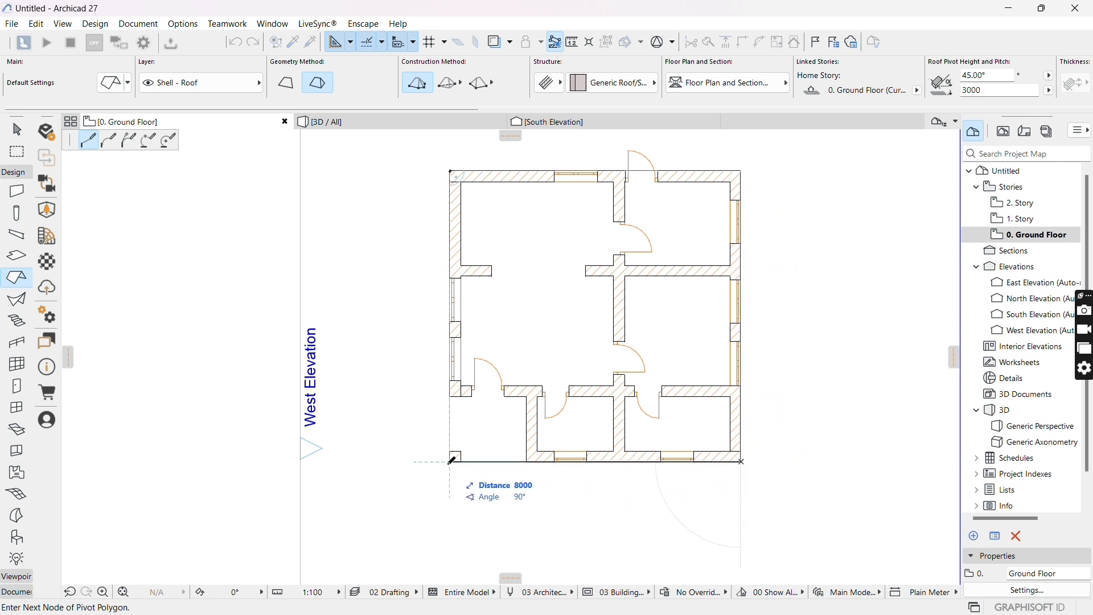
pyautogui.click(451, 462)
pyautogui.click(452, 171)
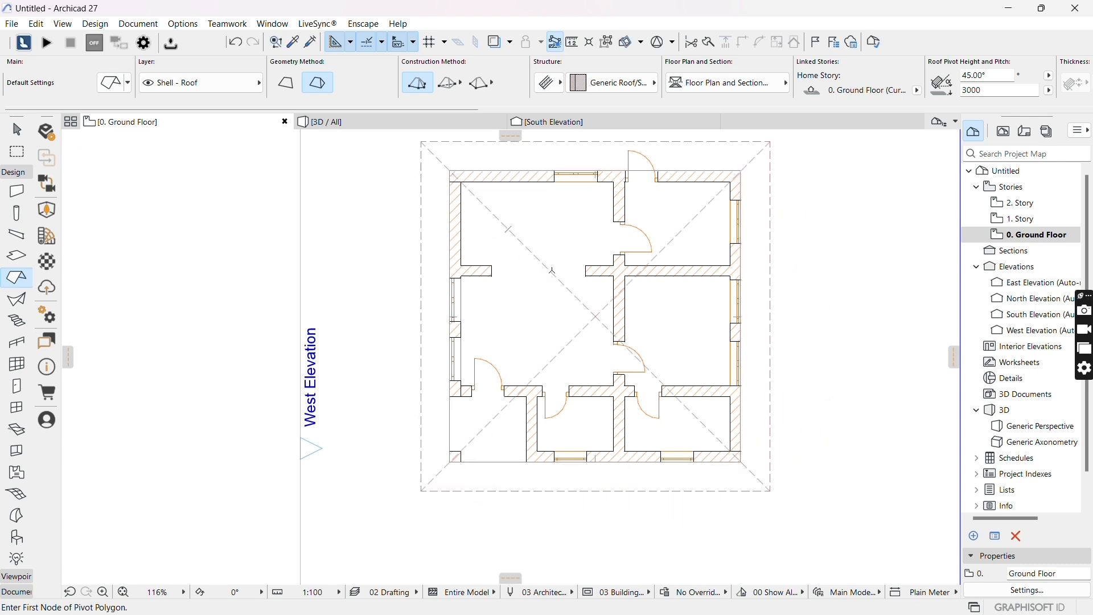
pyautogui.scroll(-3, 552, 271)
# - In the south elevation, select the roof and move it vertically up above the wall tops
pyautogui.click(578, 126)
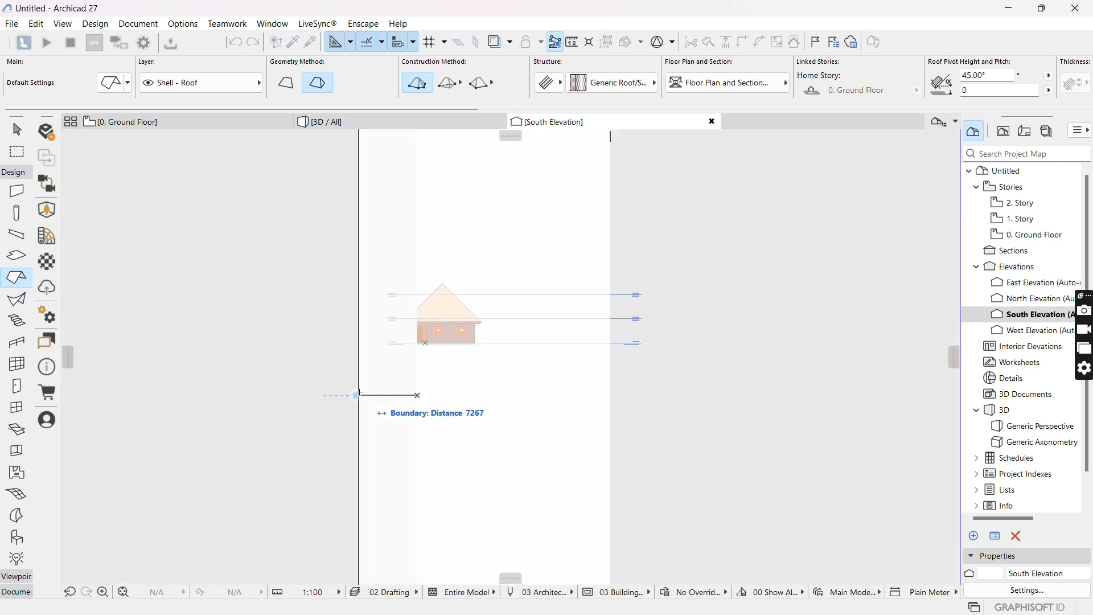
pyautogui.scroll(8, 444, 359)
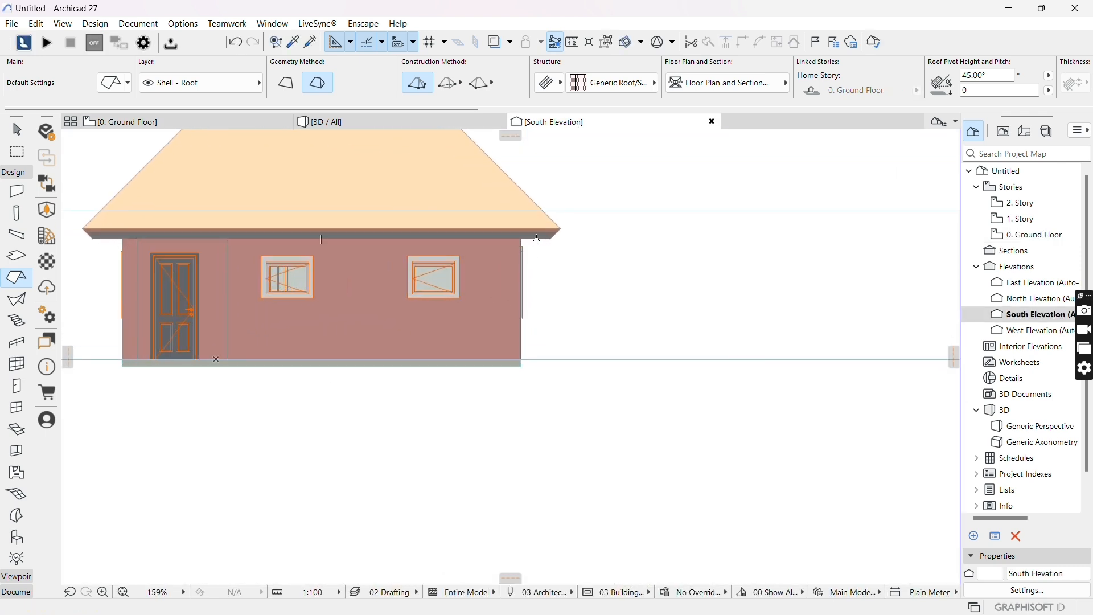
pyautogui.scroll(-5, 537, 238)
pyautogui.press('Escape')
pyautogui.click(489, 202)
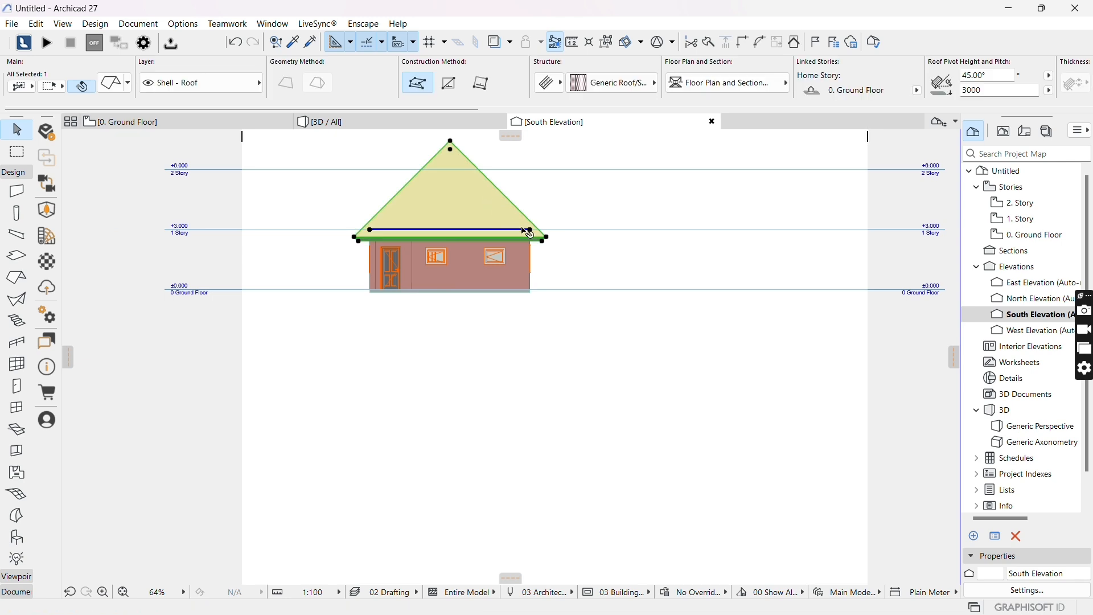
pyautogui.scroll(4, 523, 225)
pyautogui.hotkey('ctrl', 'd')
pyautogui.click(538, 231)
pyautogui.click(539, 206)
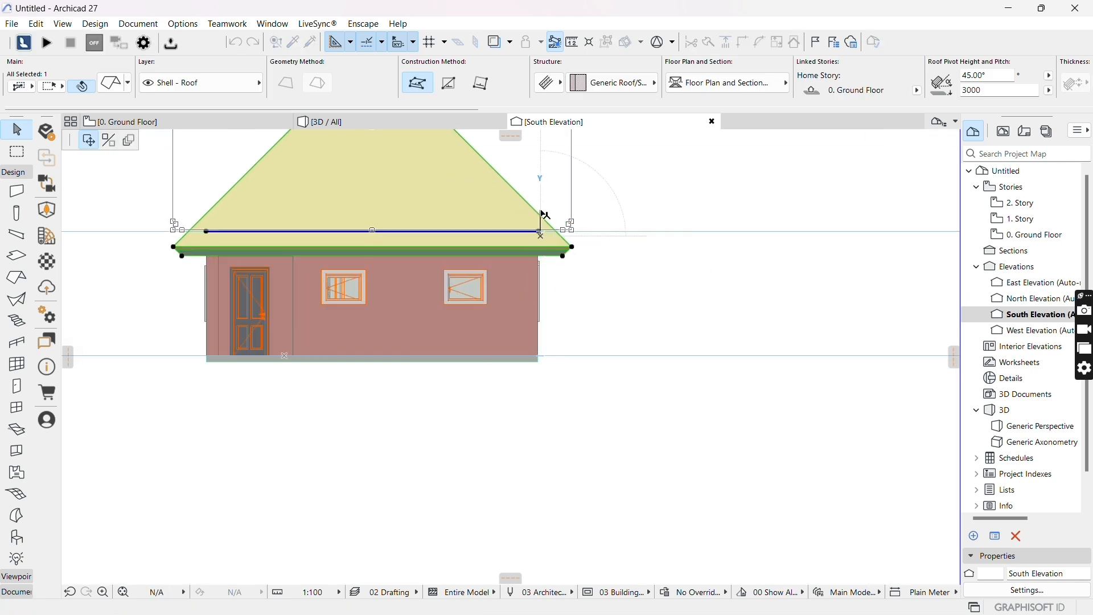
# - Lower the roof until the underside of its eaves rests on the top of the wall
pyautogui.scroll(6, 543, 245)
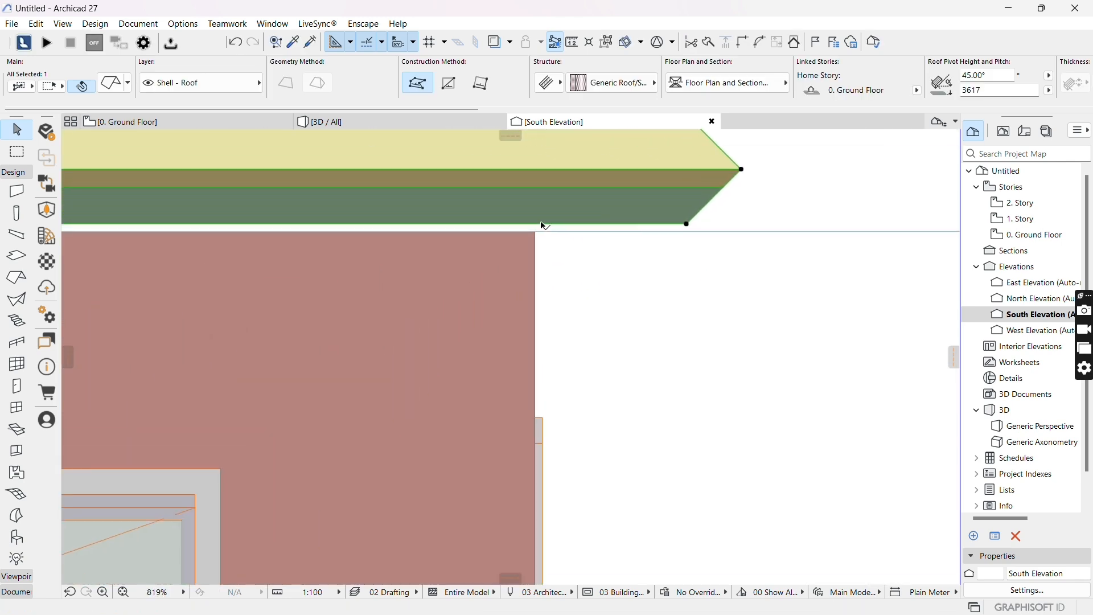
pyautogui.hotkey('ctrl', 'd')
pyautogui.click(536, 223)
pyautogui.click(535, 232)
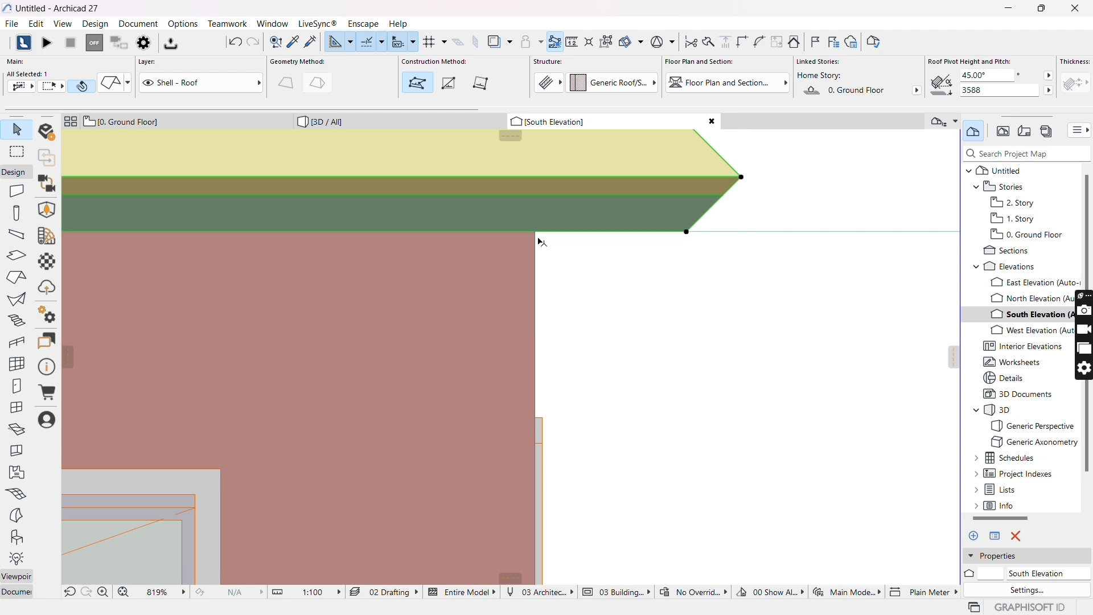
# - Set the selected roof's eaves overhang offset to 600 and switch its structure to basic Timber - Roof
pyautogui.scroll(-6, 539, 243)
pyautogui.rightClick(539, 254)
pyautogui.click(513, 222)
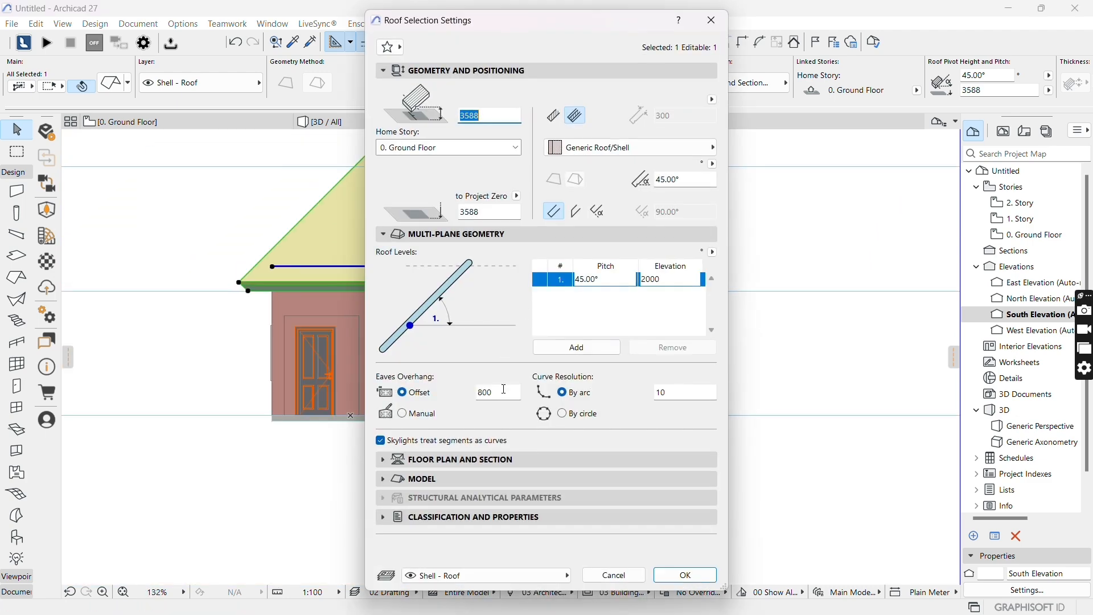
pyautogui.click(458, 392)
pyautogui.write('60')
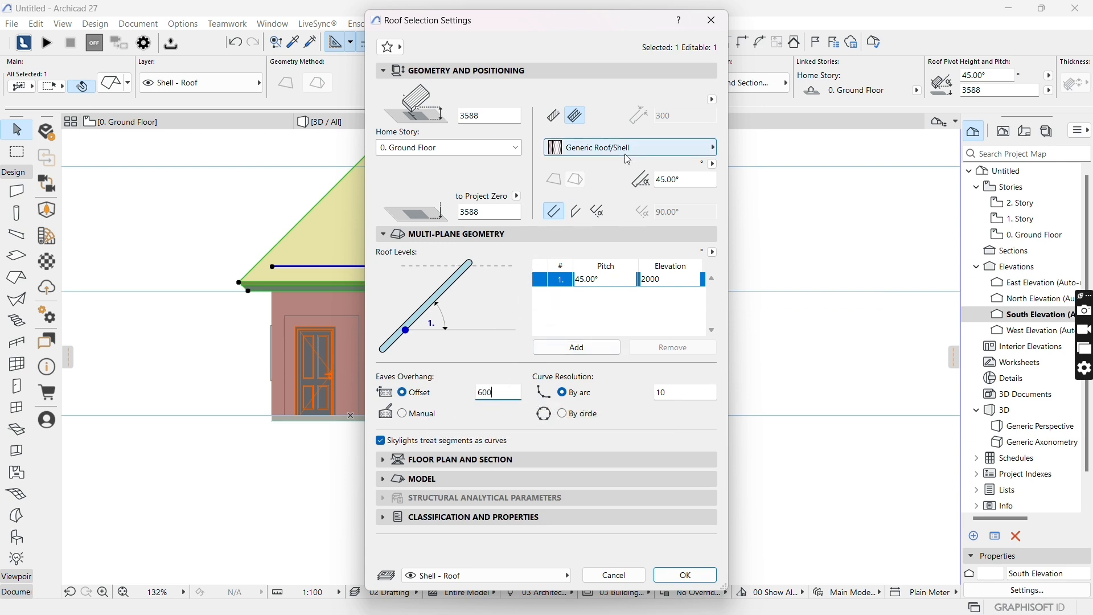
pyautogui.click(574, 147)
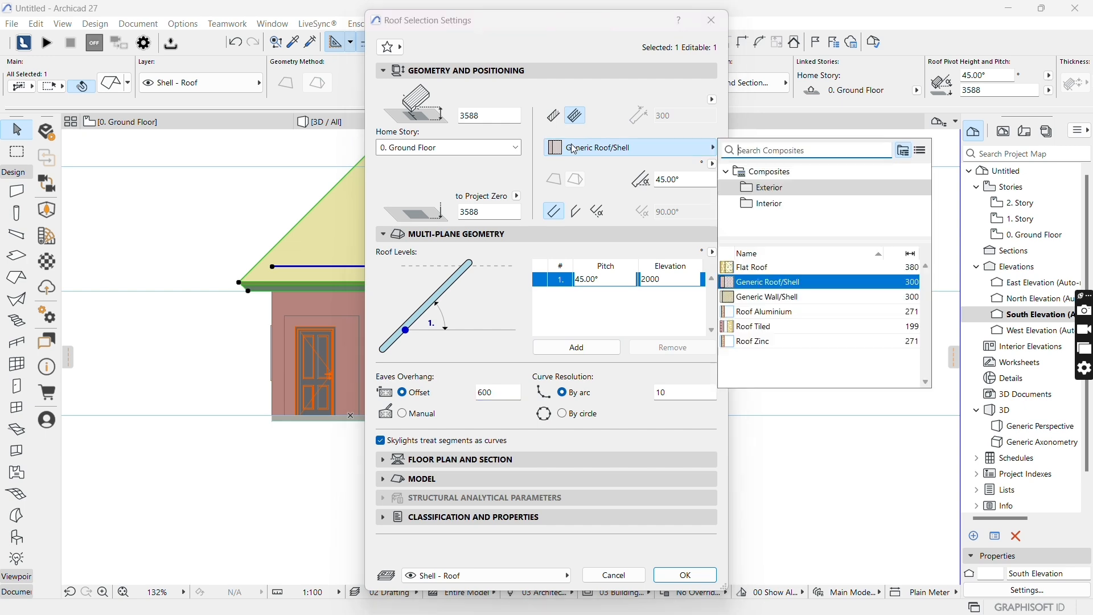
pyautogui.click(746, 298)
pyautogui.click(560, 118)
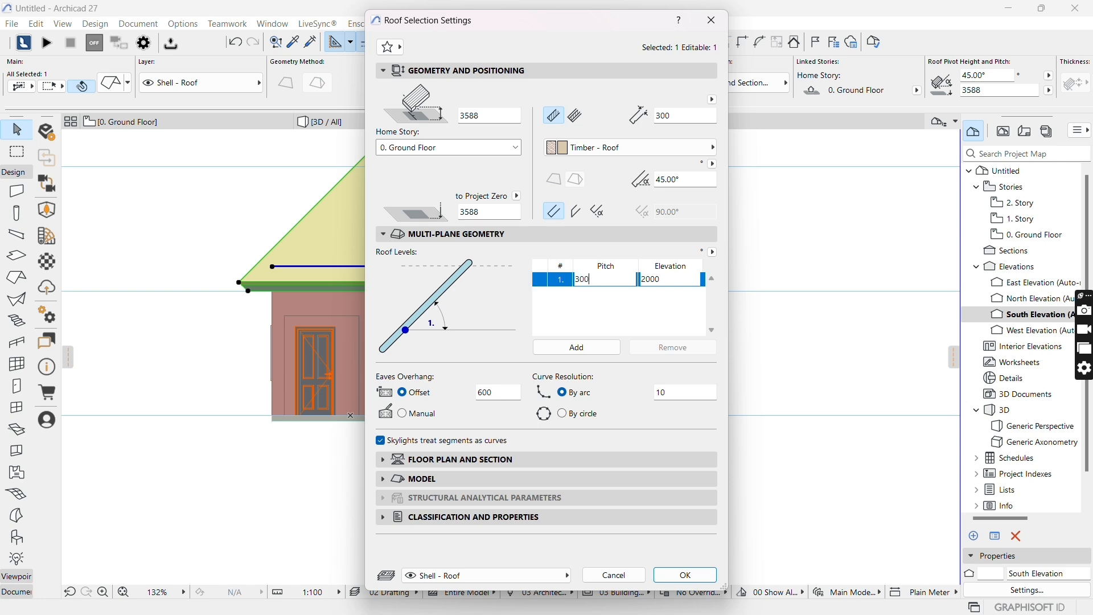
# - Set the roof's pitch to 30° and apply the roof settings
pyautogui.press('Return')
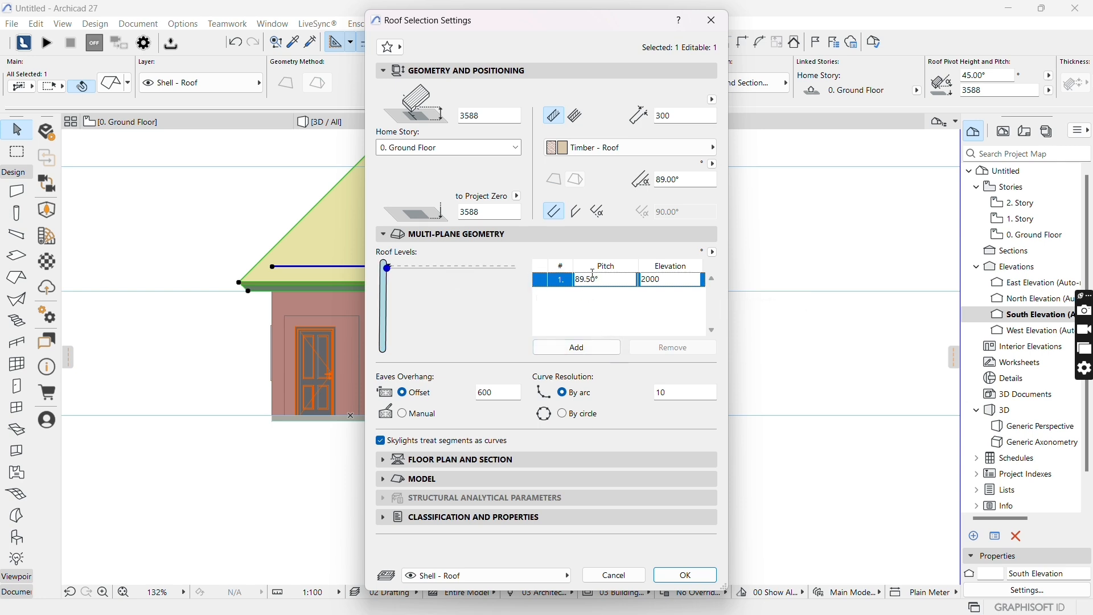
pyautogui.write('3')
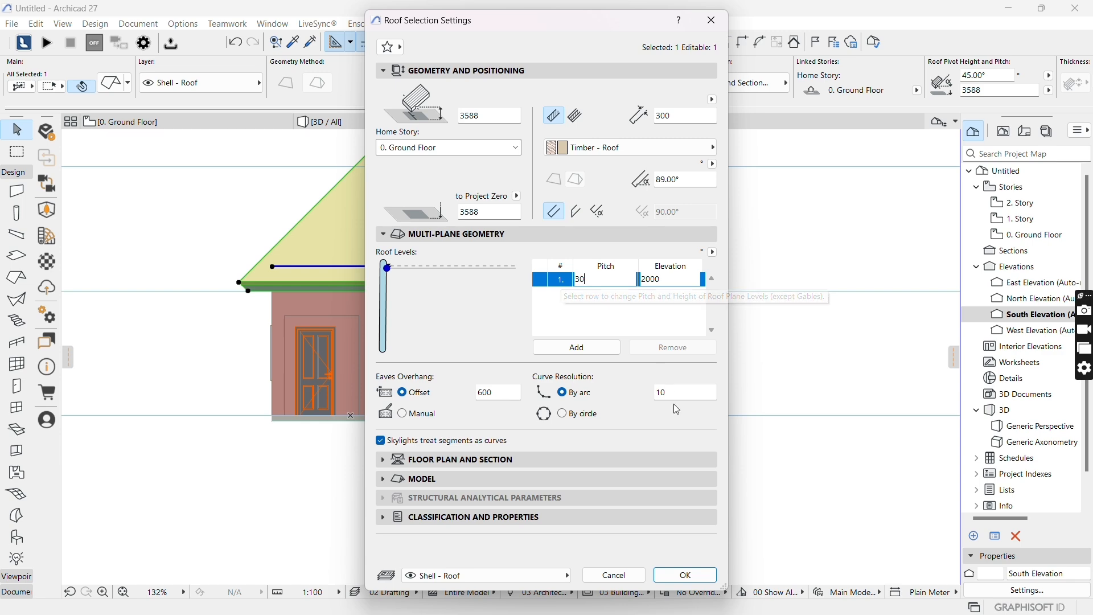
pyautogui.write('0')
pyautogui.click(685, 576)
# - Change the roof's edge angle to vertical
pyautogui.scroll(5, 602, 294)
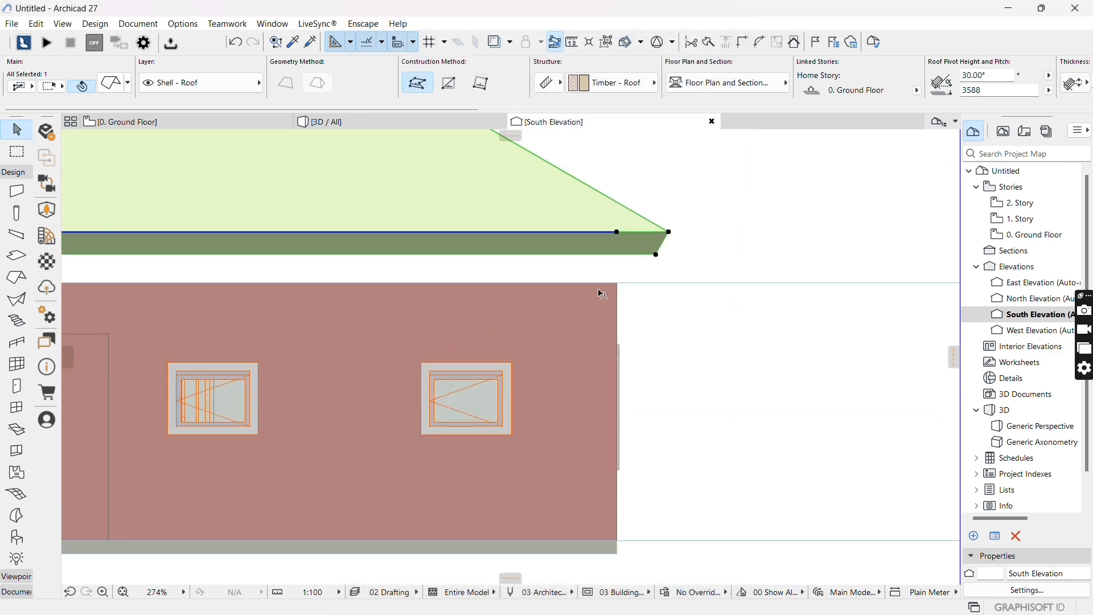
pyautogui.rightClick(613, 253)
pyautogui.click(647, 250)
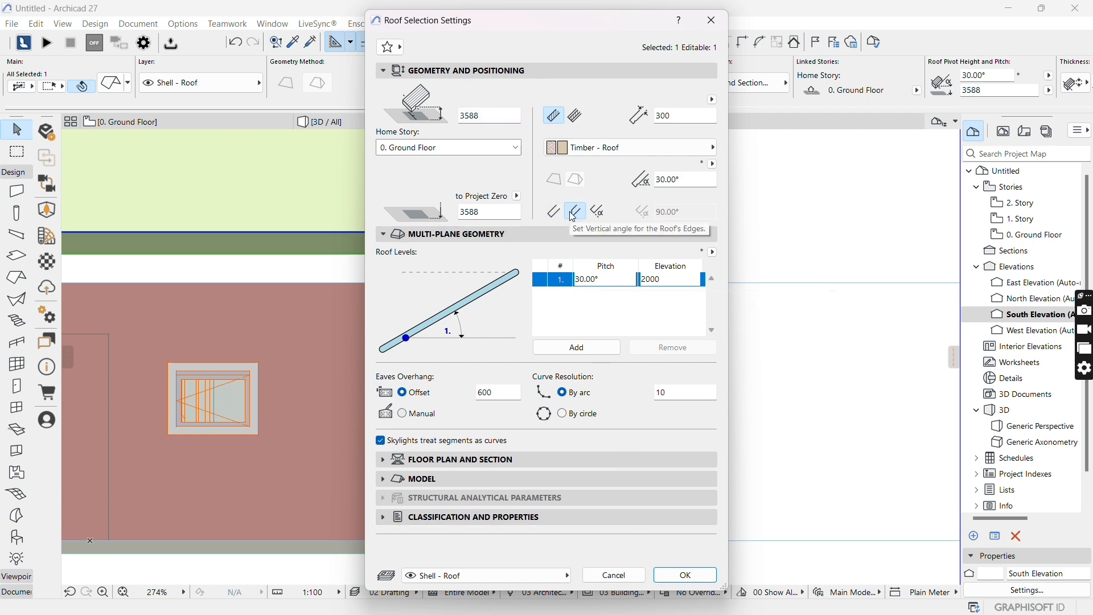
pyautogui.click(684, 575)
# - Move the vertical-edged roof down so its underside meets the wall top
pyautogui.scroll(3, 622, 237)
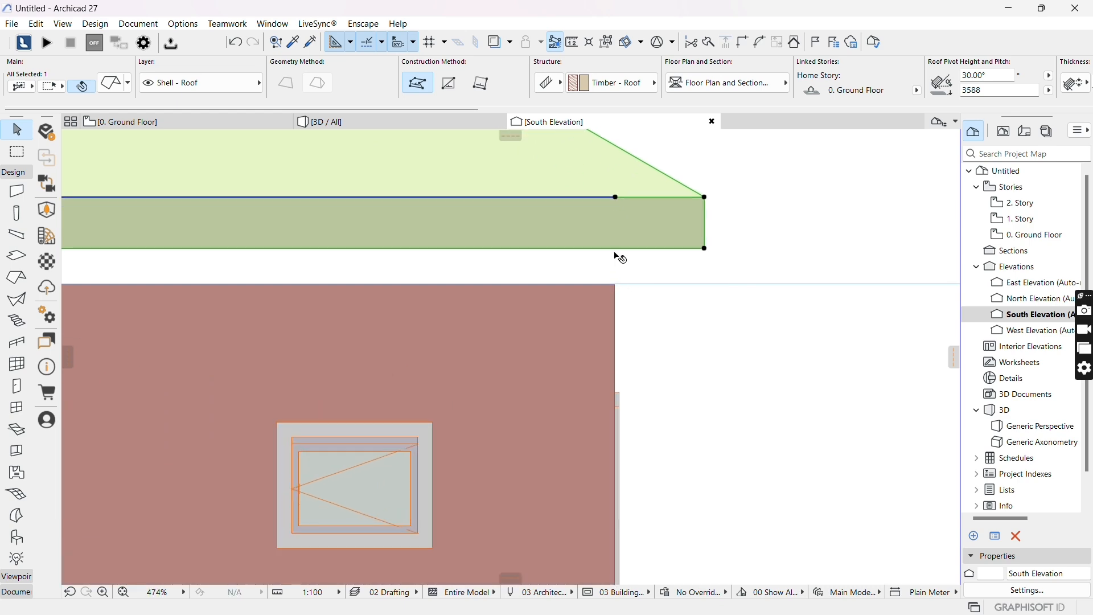
pyautogui.click(615, 251)
pyautogui.click(615, 283)
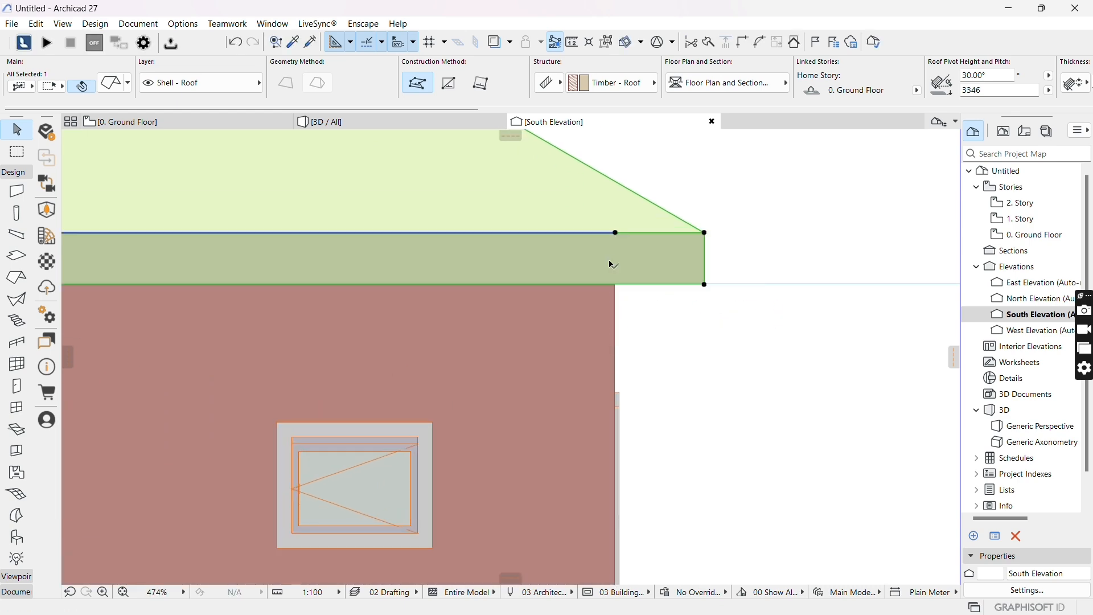
# - Override the roof's top surface with Roof - Asphalt Shingle Gray
pyautogui.scroll(-4, 613, 252)
pyautogui.scroll(-1, 613, 252)
pyautogui.rightClick(545, 206)
pyautogui.click(597, 217)
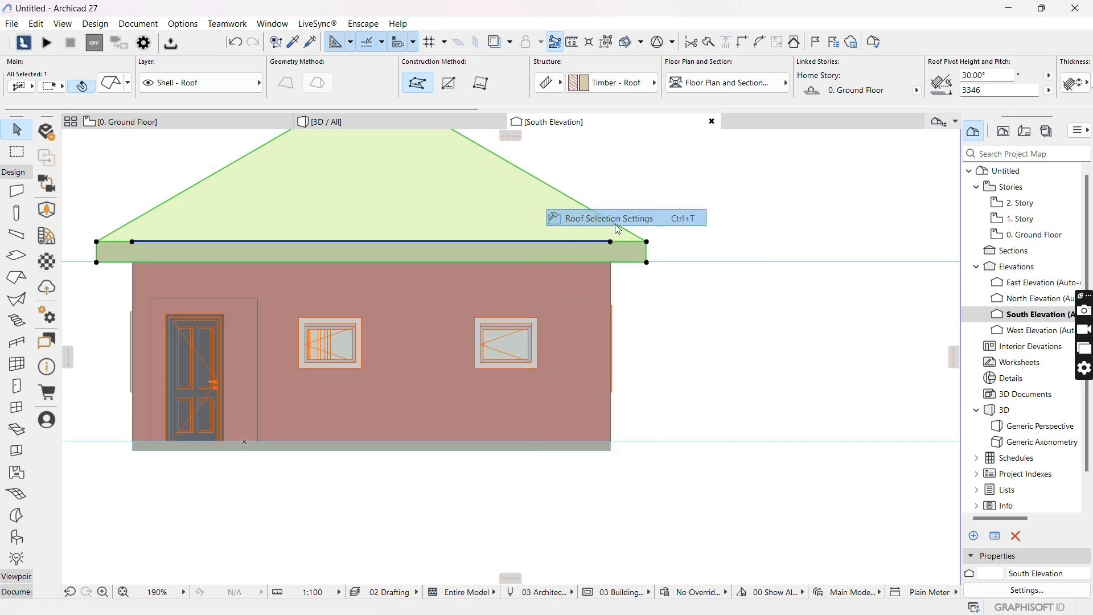
pyautogui.click(413, 478)
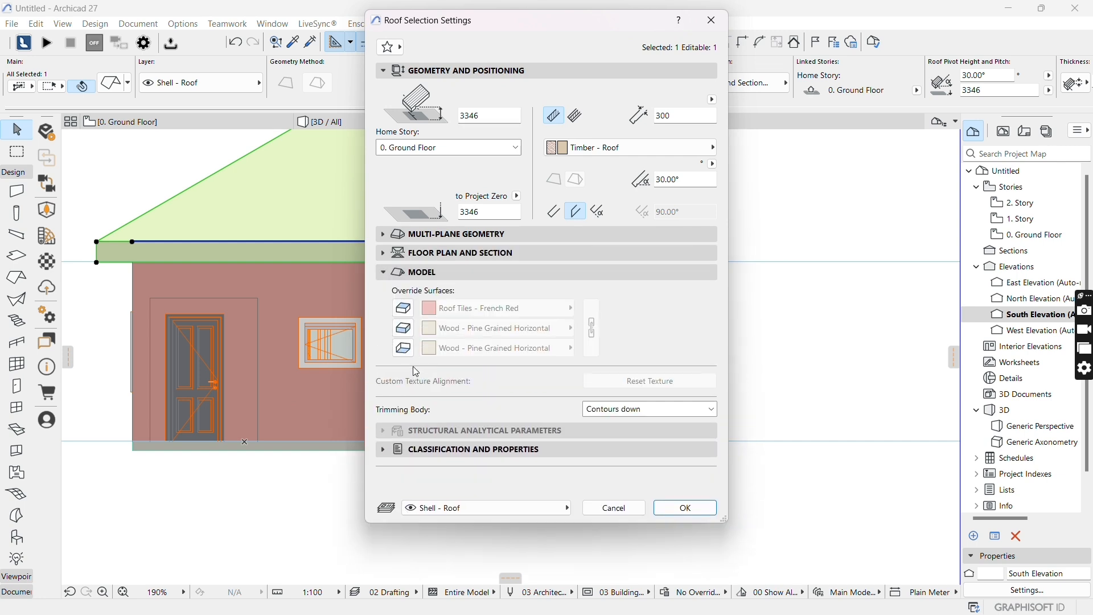
pyautogui.click(405, 309)
pyautogui.click(458, 312)
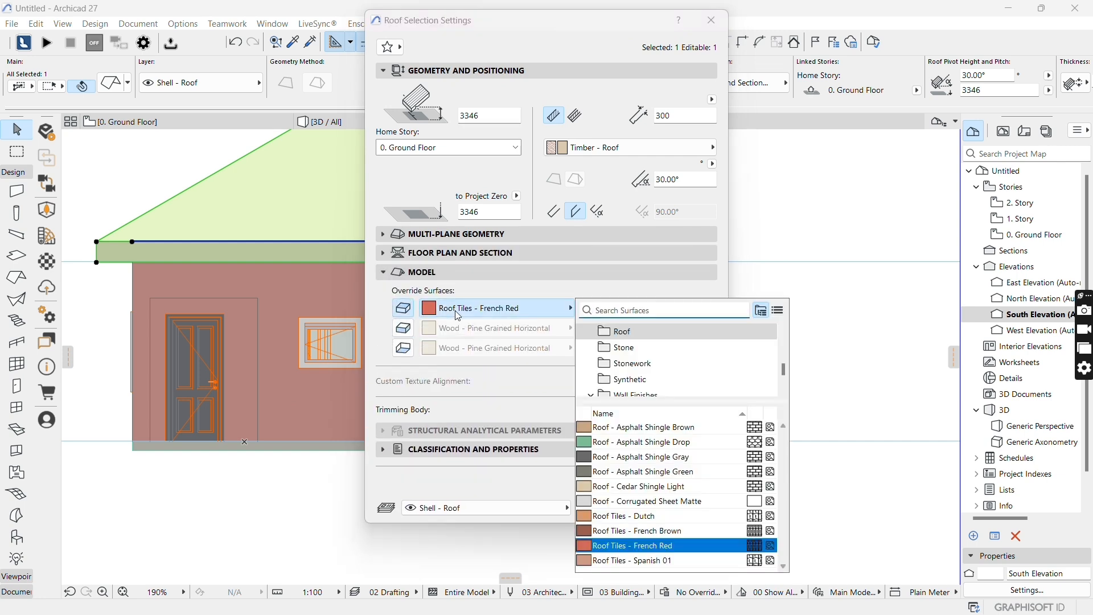
pyautogui.click(627, 456)
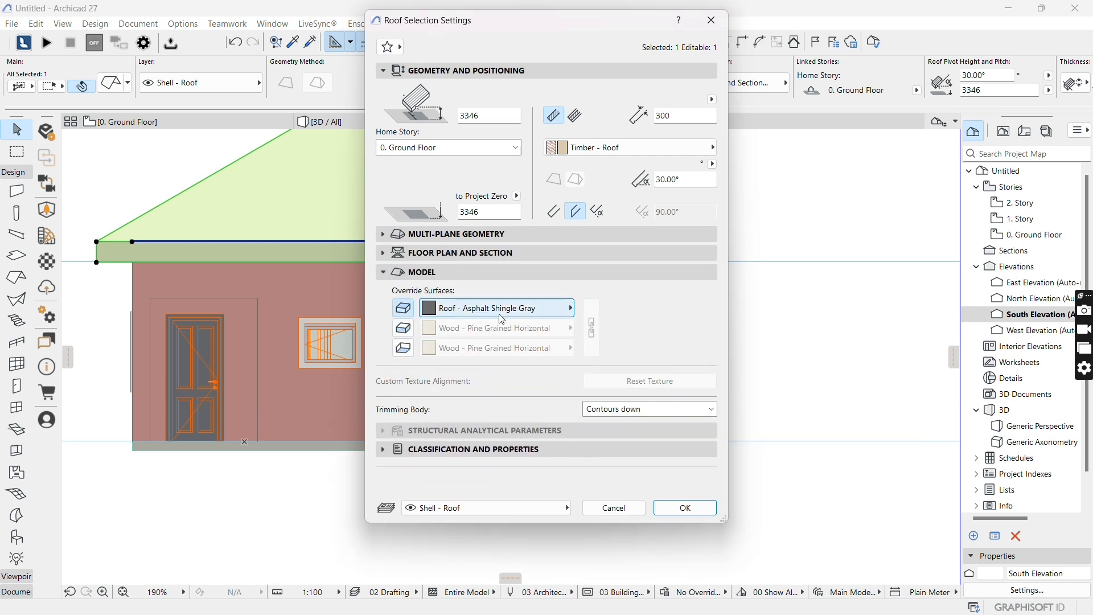
# - Override the roof's edge surface with Stucco - White Fine
pyautogui.click(408, 334)
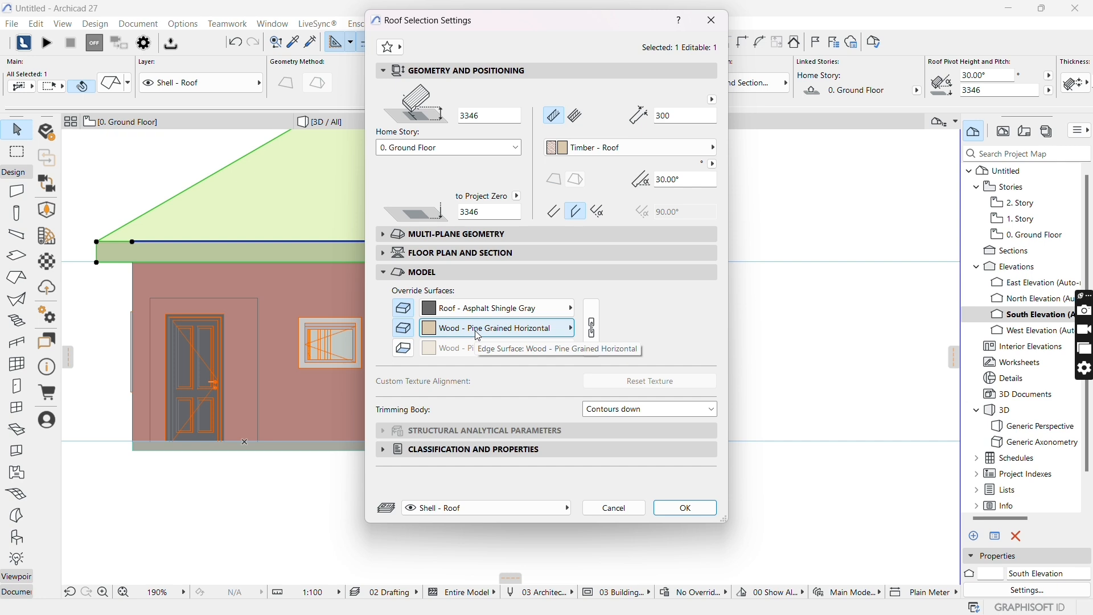
pyautogui.click(478, 329)
pyautogui.write('stu')
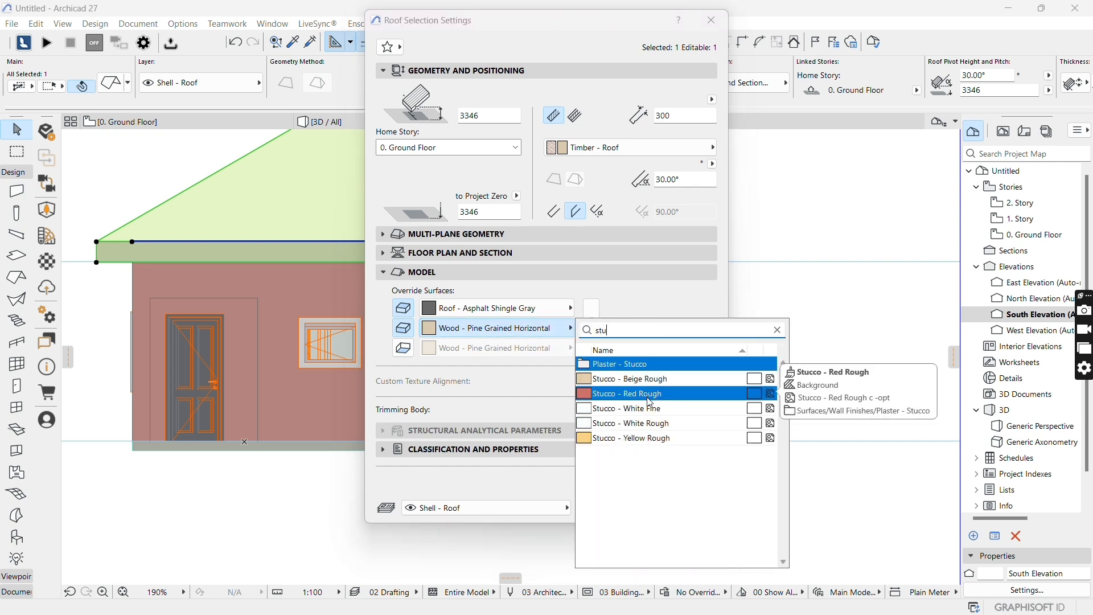
pyautogui.click(643, 407)
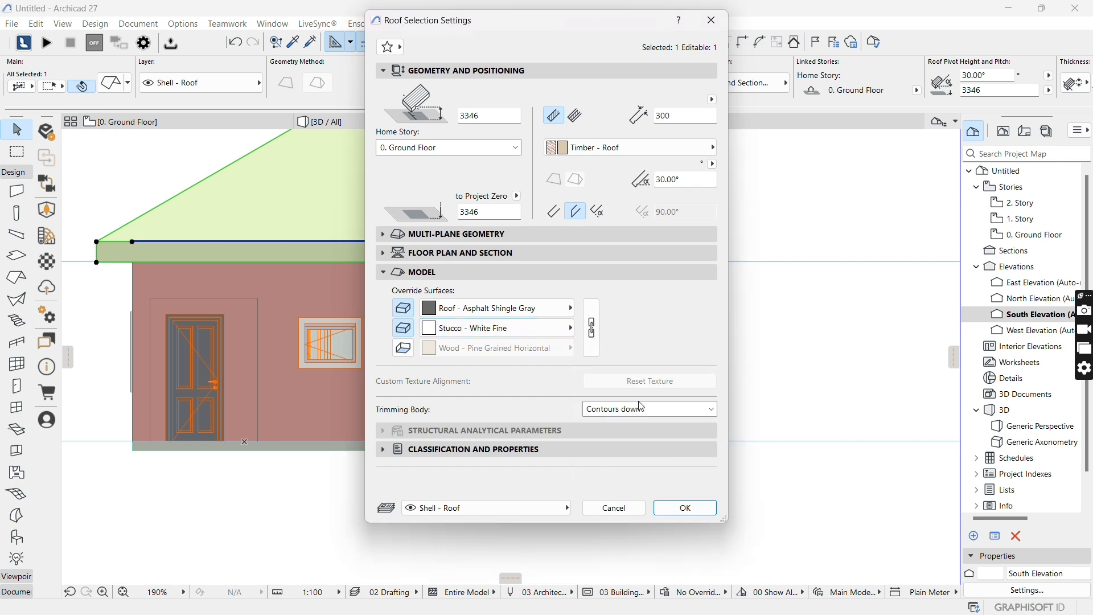
# - Override the roof's bottom surface with Stucco - White Fine and apply the surface overrides
pyautogui.click(408, 351)
pyautogui.click(495, 348)
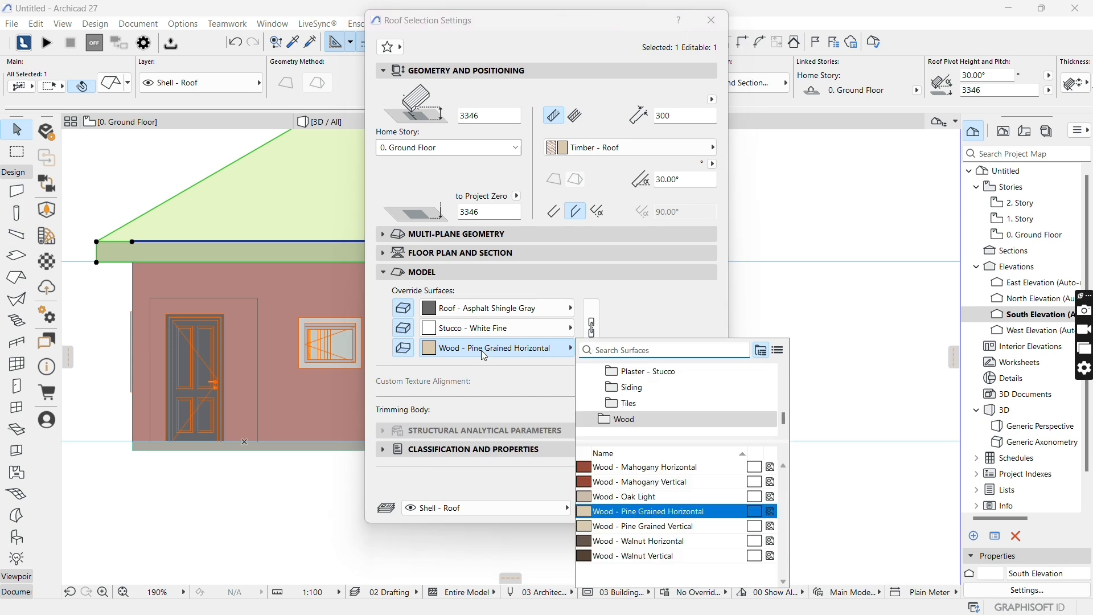
pyautogui.write('stu')
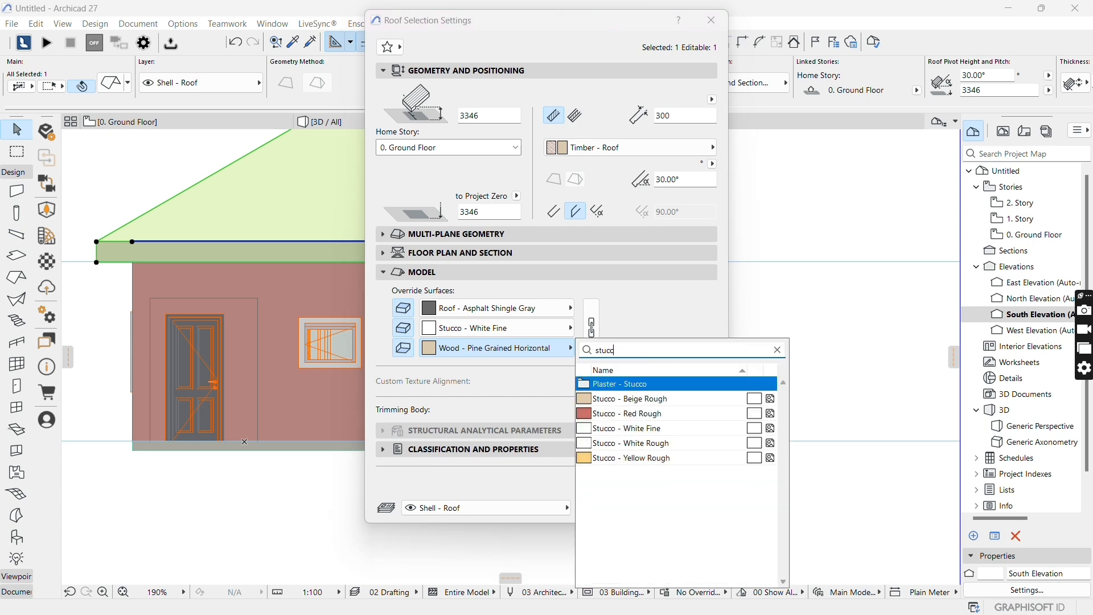
pyautogui.write('cc')
pyautogui.click(638, 428)
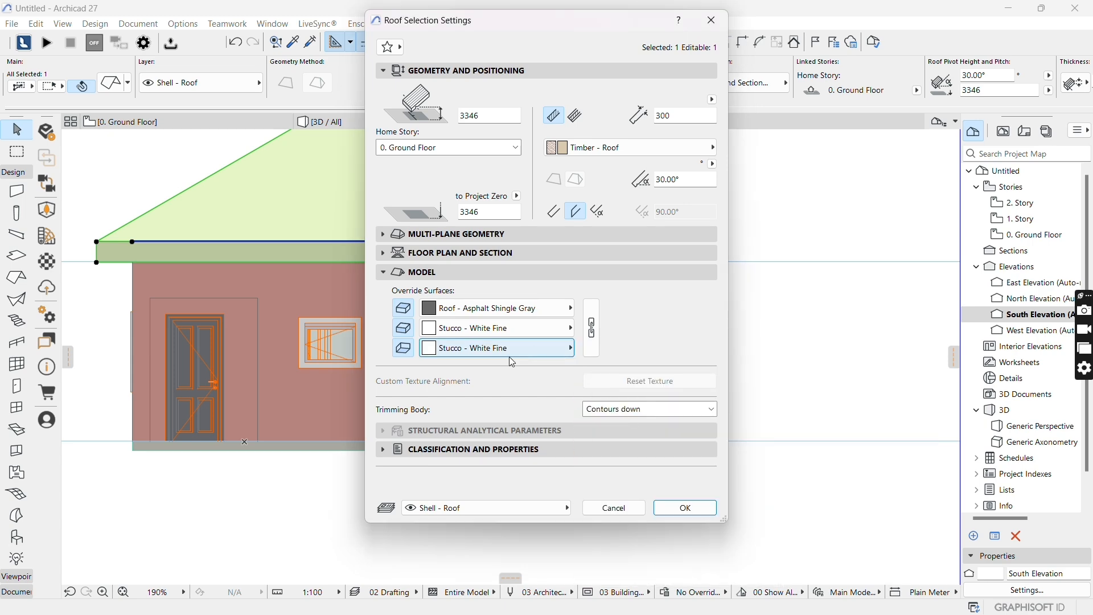
pyautogui.click(674, 514)
# - Examine the roofed building in the 3D view from the corner porch side
pyautogui.scroll(-3, 500, 342)
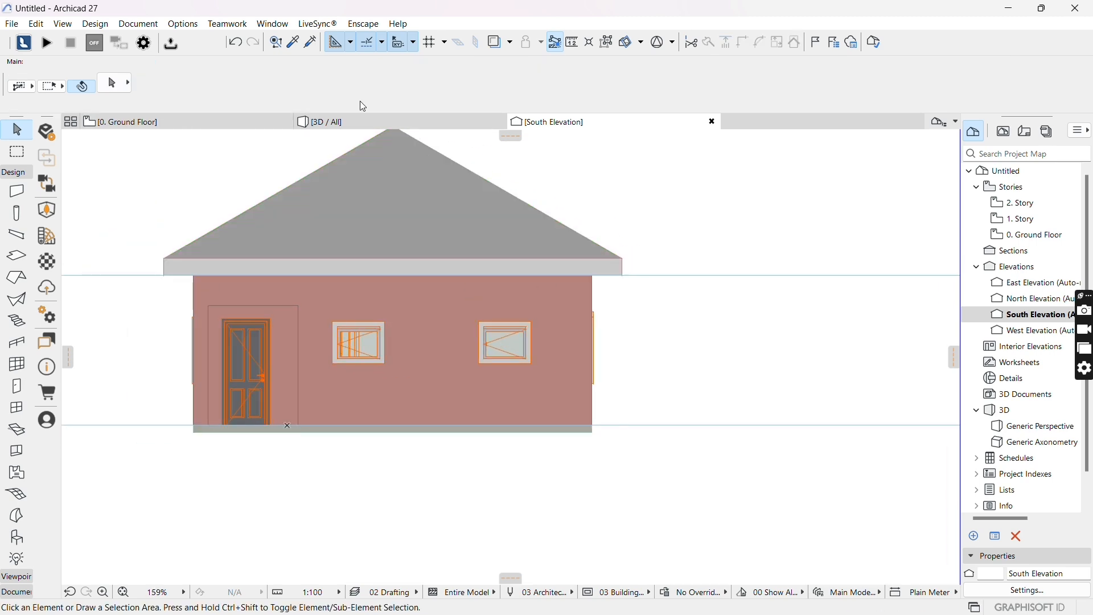
pyautogui.click(364, 122)
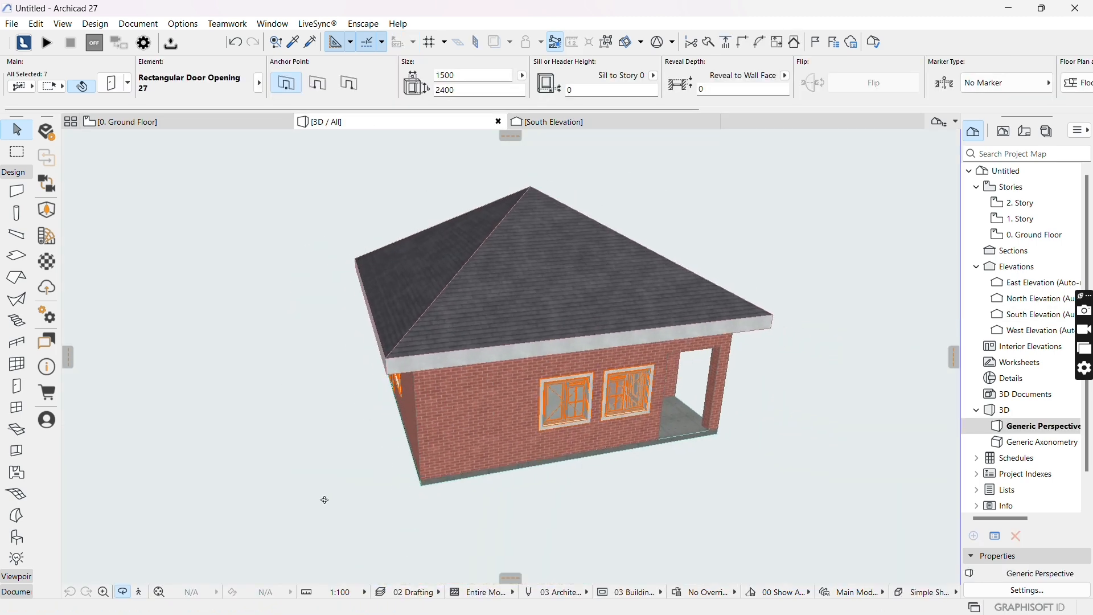
pyautogui.moveTo(441, 483); pyautogui.dragTo(675, 404)
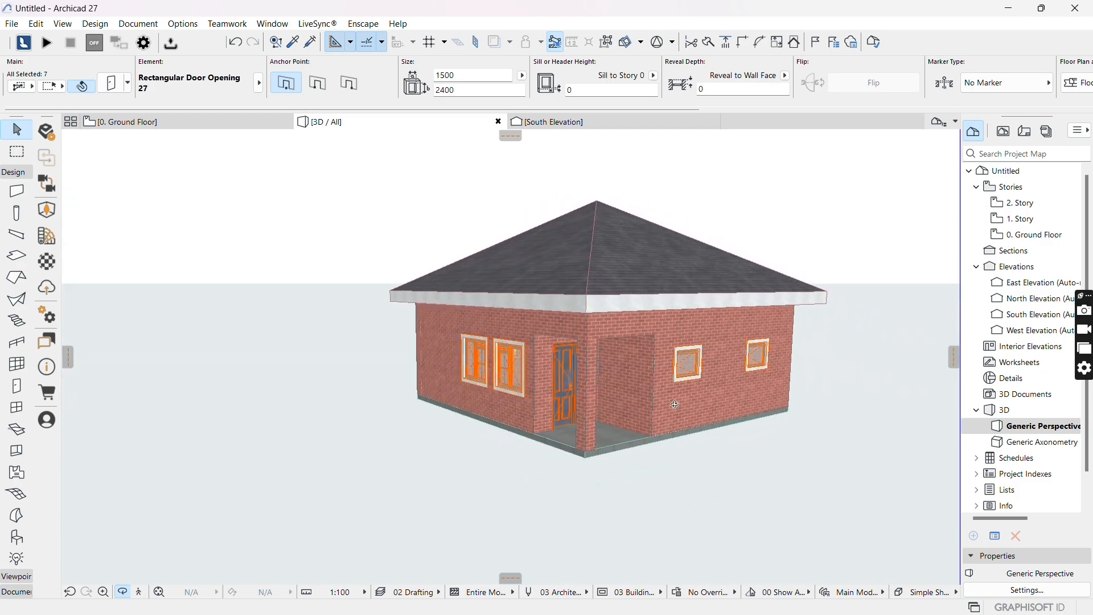